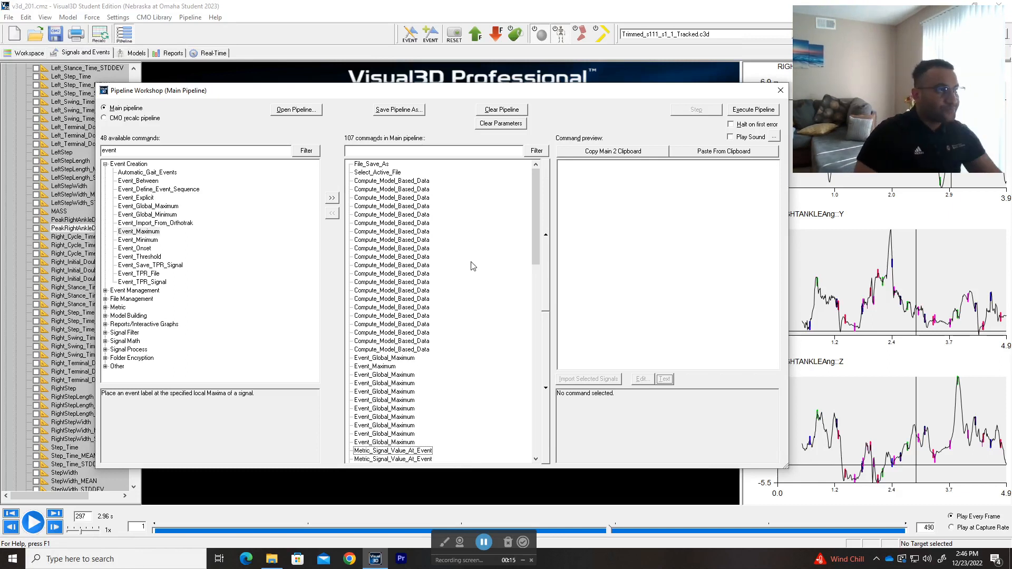
Step: Replace the current main pipeline with the V3D_203_SpatialTemporal.v3s script
left_click(317, 111)
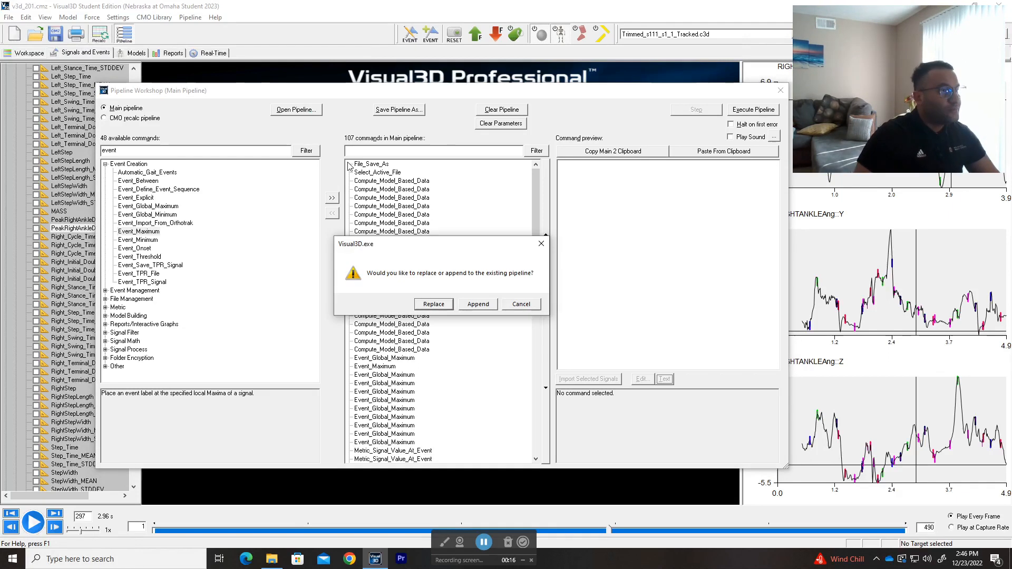
left_click(433, 304)
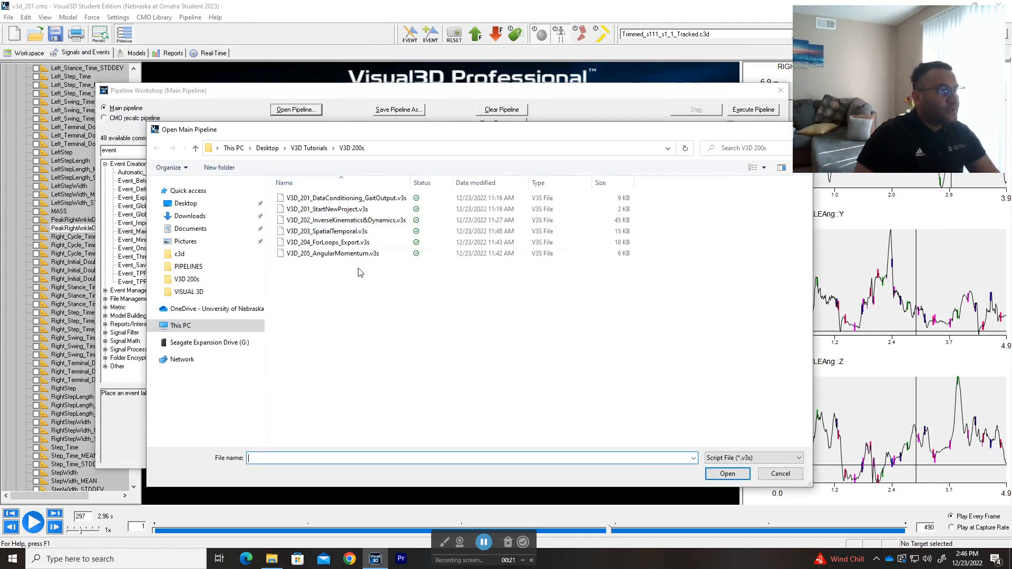
double_click(347, 234)
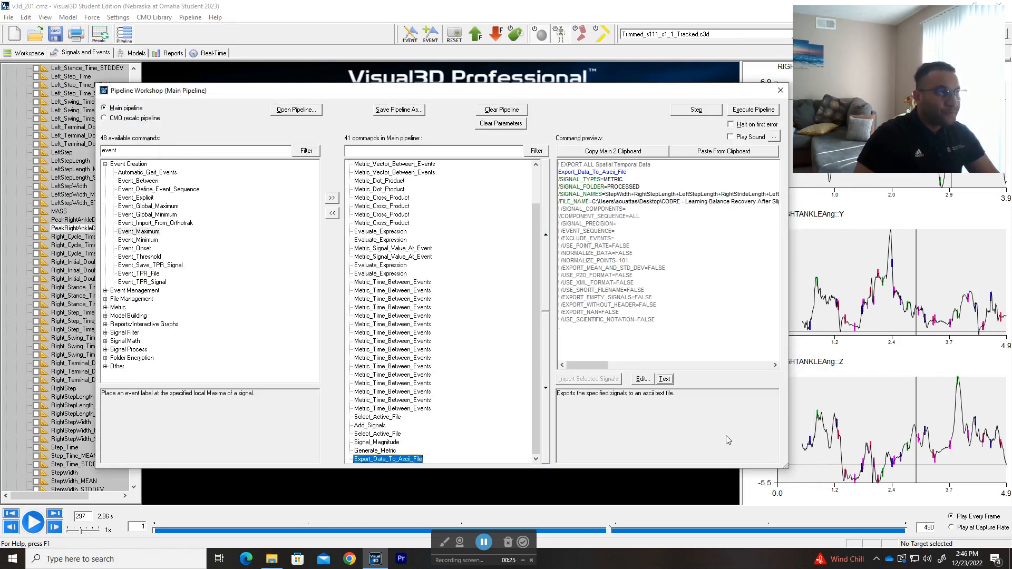
Step: Review the introductory comments in the first pipeline command, File_Save_As, on manual and automatic spatial-temporal calculation
scroll(421, 271, "up", 2)
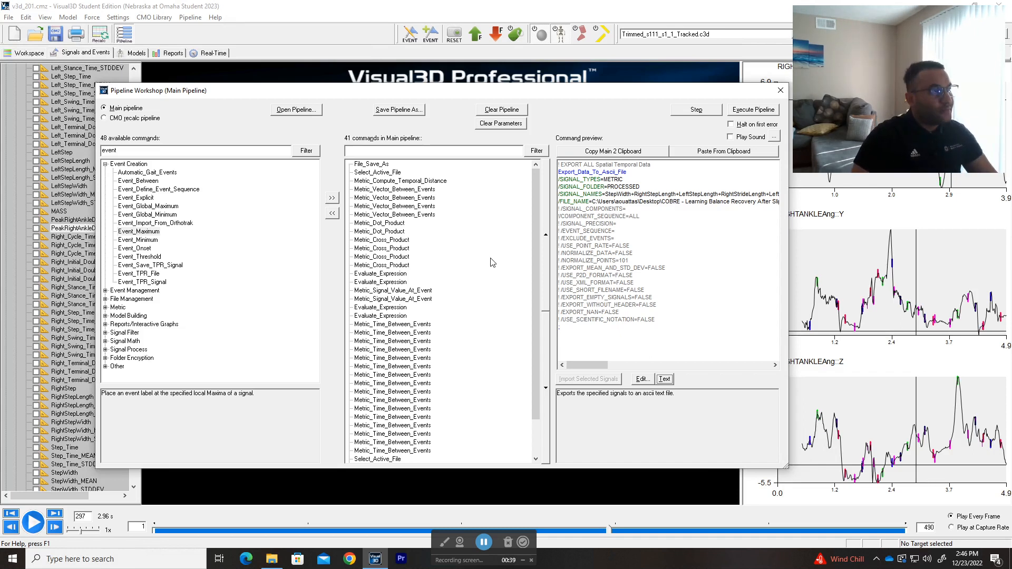
left_click(376, 165)
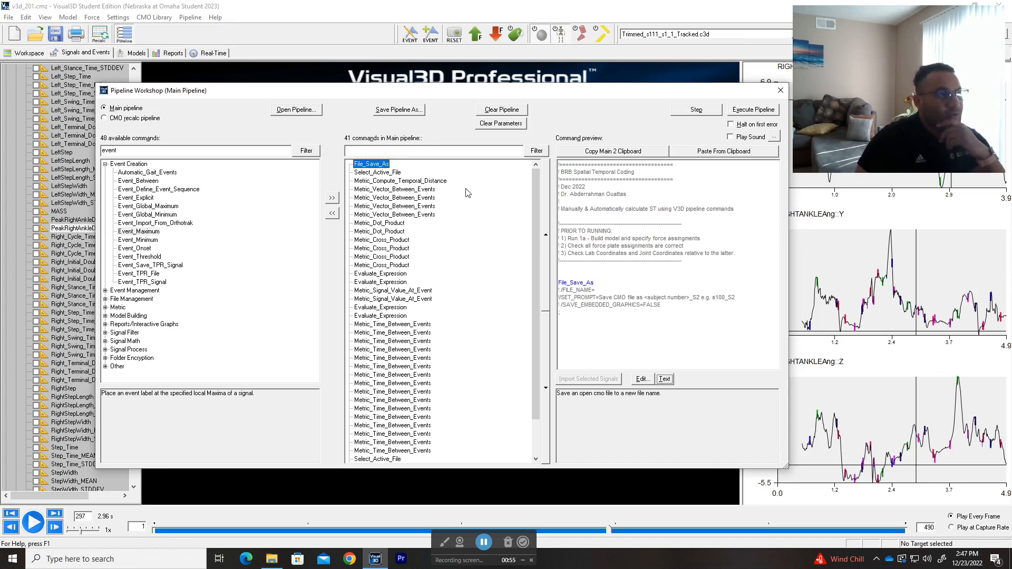
left_click_drag(735, 209, 648, 210)
left_click(603, 223)
left_click(584, 213)
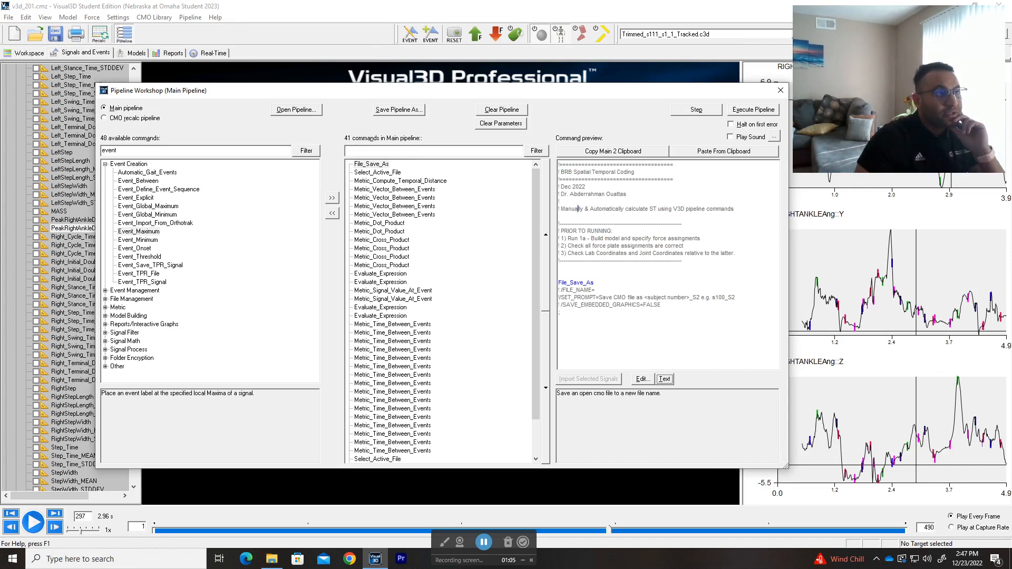
double_click(571, 209)
double_click(610, 209)
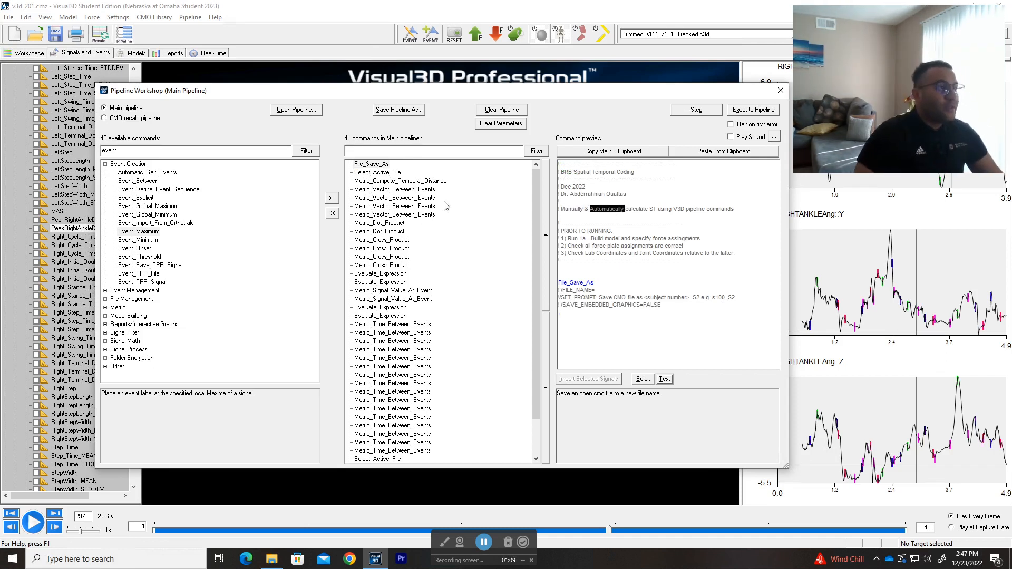
Step: Filter the available commands by "metric" and locate Metric_Compute_Temporal_Distance in both the available commands and the main pipeline
left_click(404, 182)
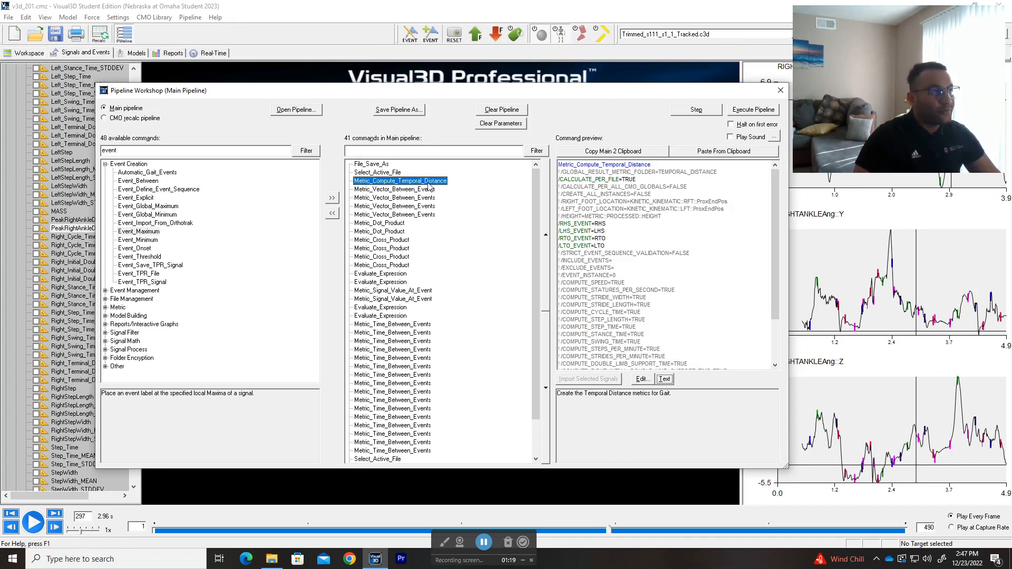
left_click(118, 150)
double_click(111, 150)
type("metric")
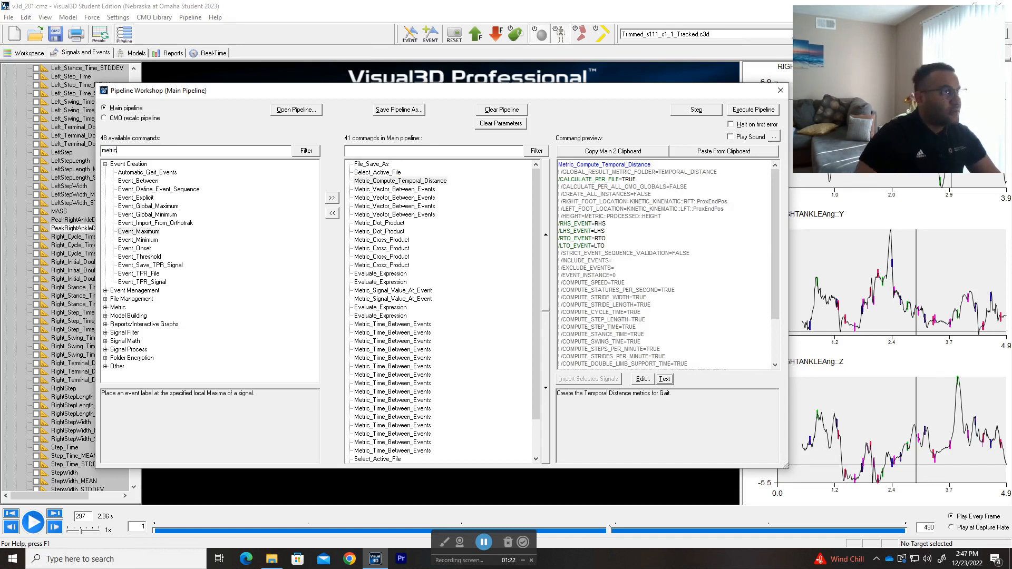
left_click(306, 151)
left_click(105, 164)
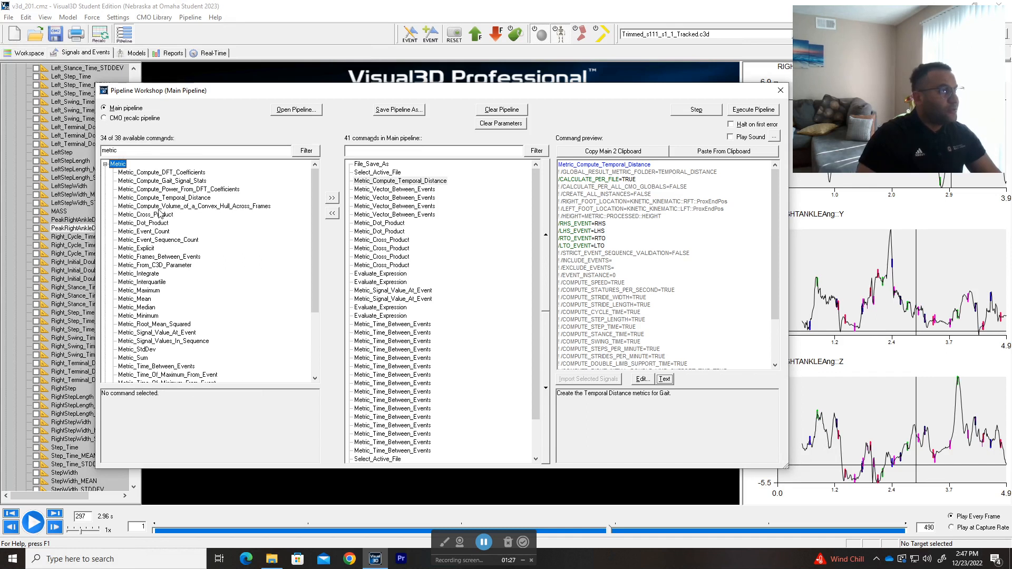
left_click(128, 198)
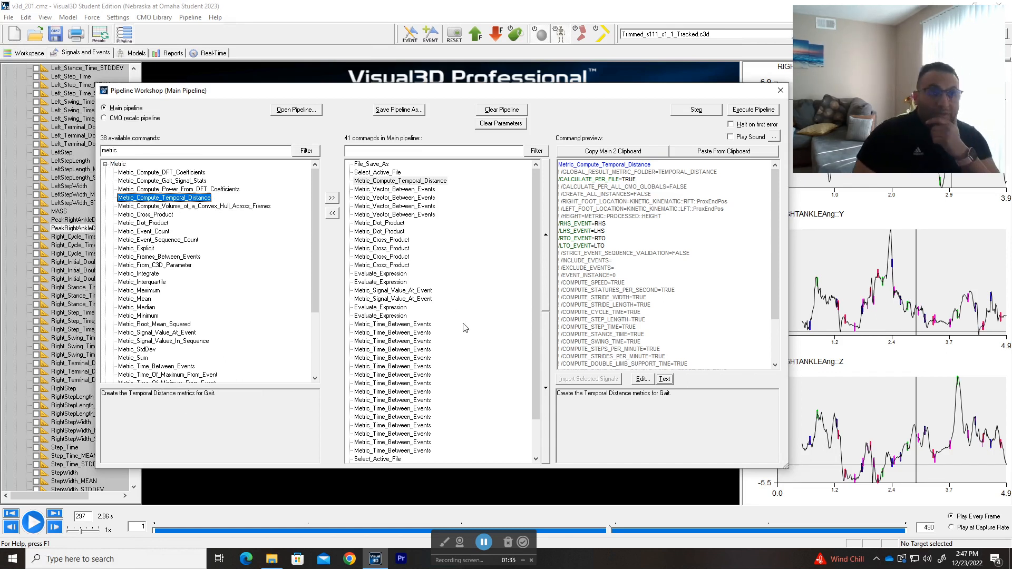
left_click(427, 182)
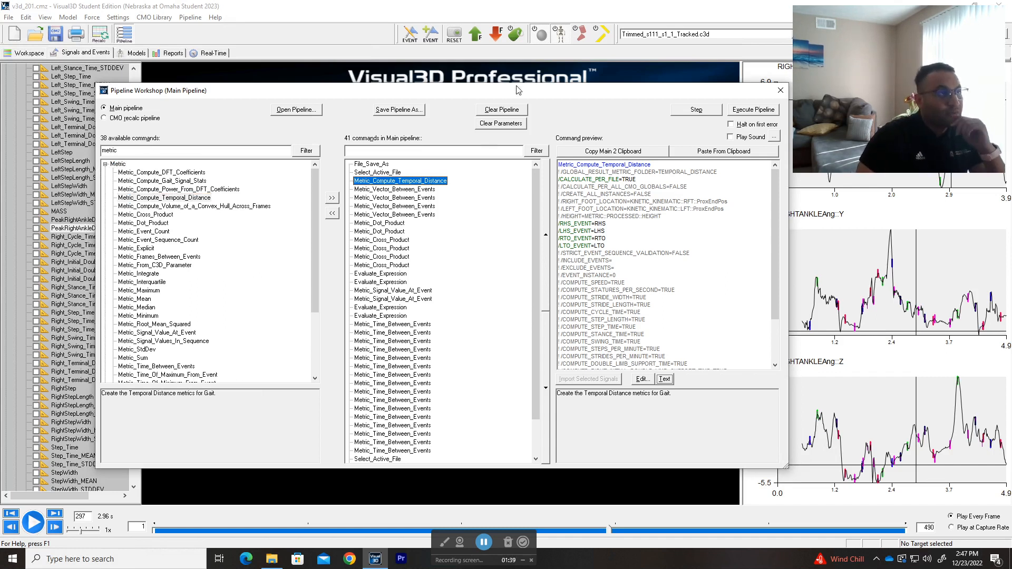
Step: Uncover the signal tree, look through the METRIC group's TEMPORAL_DISTANCE folder, and collapse its PROCESSED and TEMPORAL_DISTANCE folders
left_click_drag(517, 97, 585, 98)
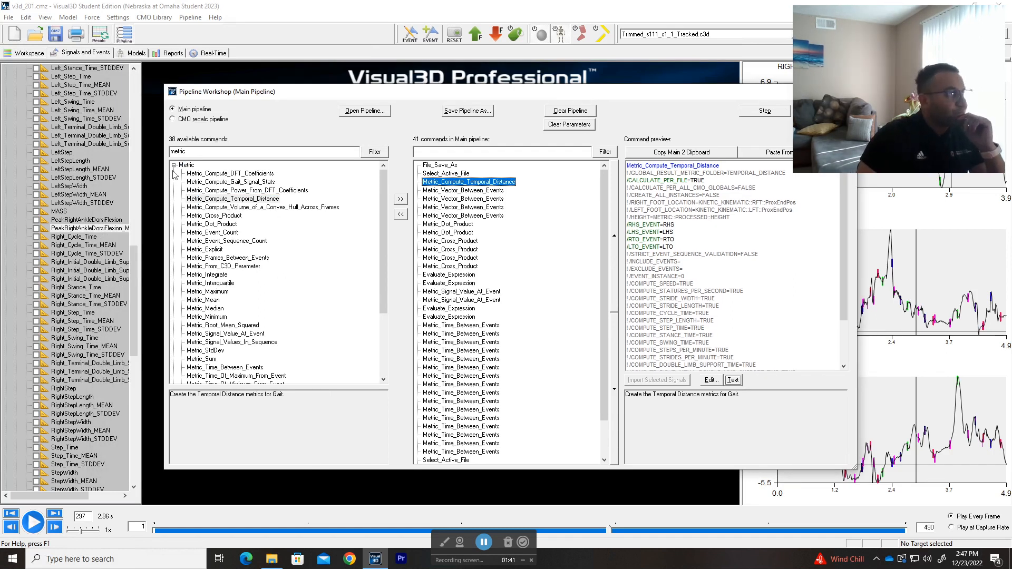
scroll(7, 218, "up", 10)
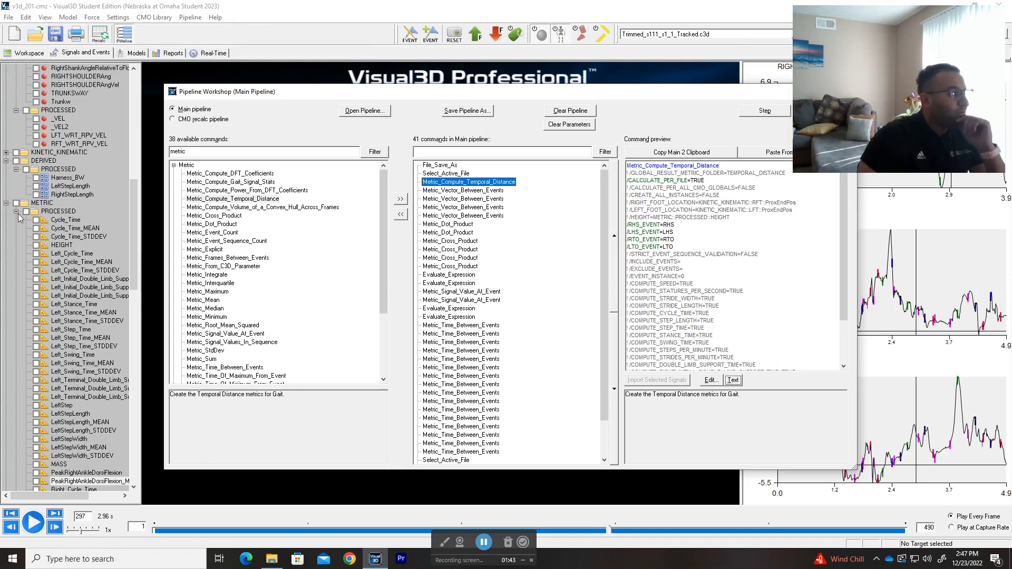
left_click(16, 211)
left_click(16, 221)
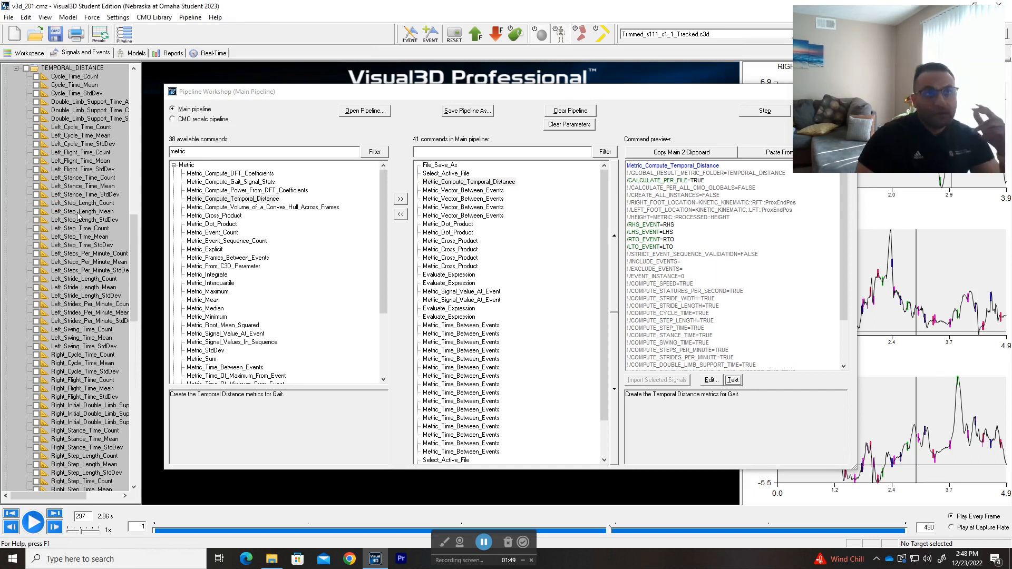
scroll(78, 216, "up", 3)
left_click(15, 143)
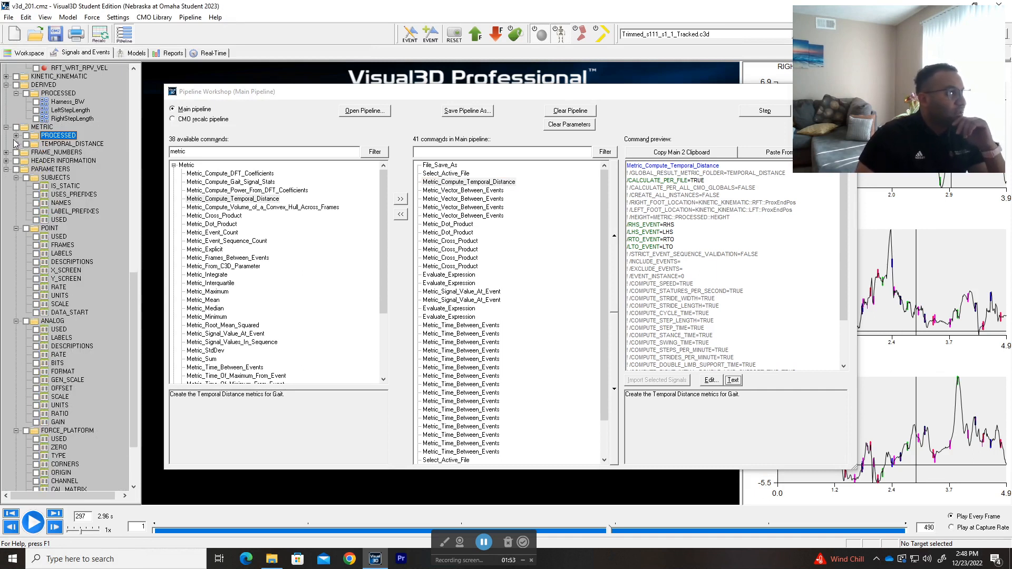
Step: Open the properties of the pipeline's Metric_Compute_Temporal_Distance command and examine its right foot location, left foot location and height signals
double_click(487, 182)
left_click_drag(477, 95, 459, 111)
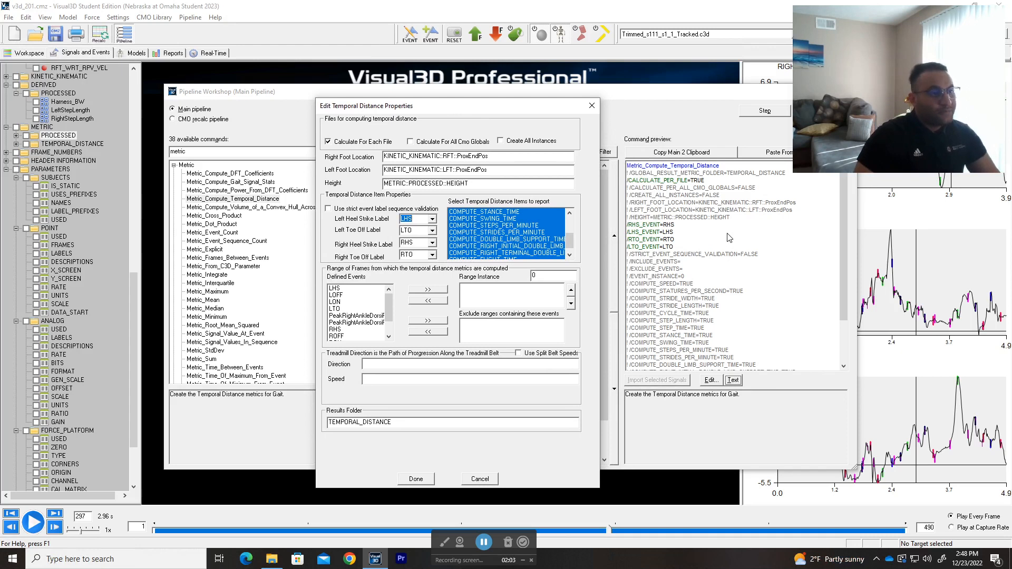
left_click_drag(491, 107, 506, 103)
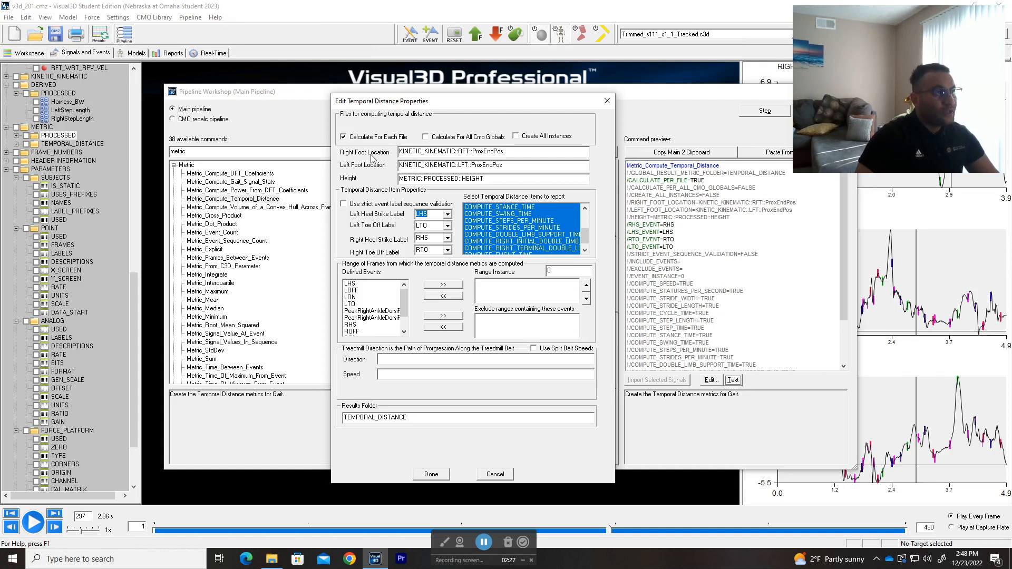
left_click(503, 151)
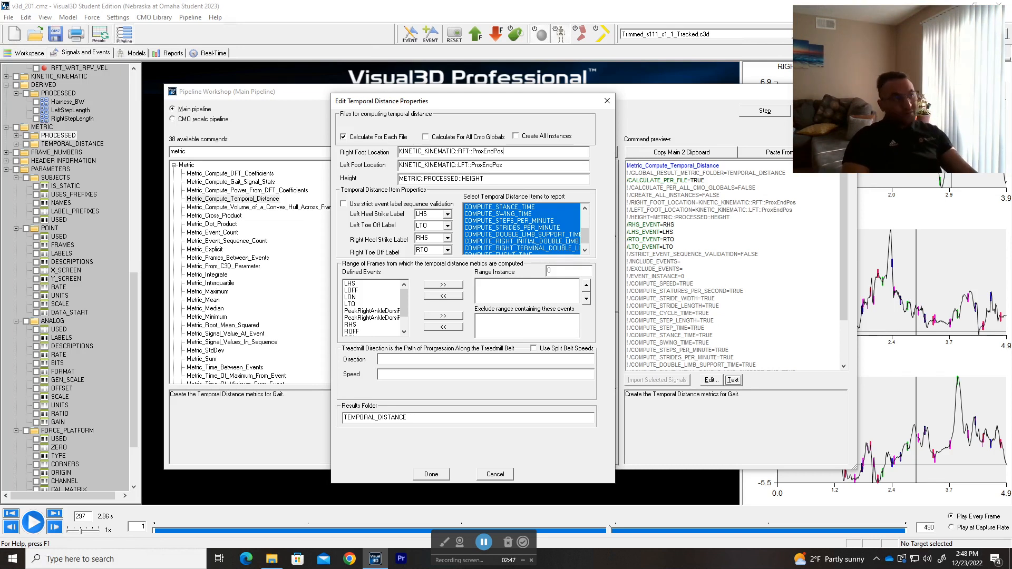
double_click(503, 151)
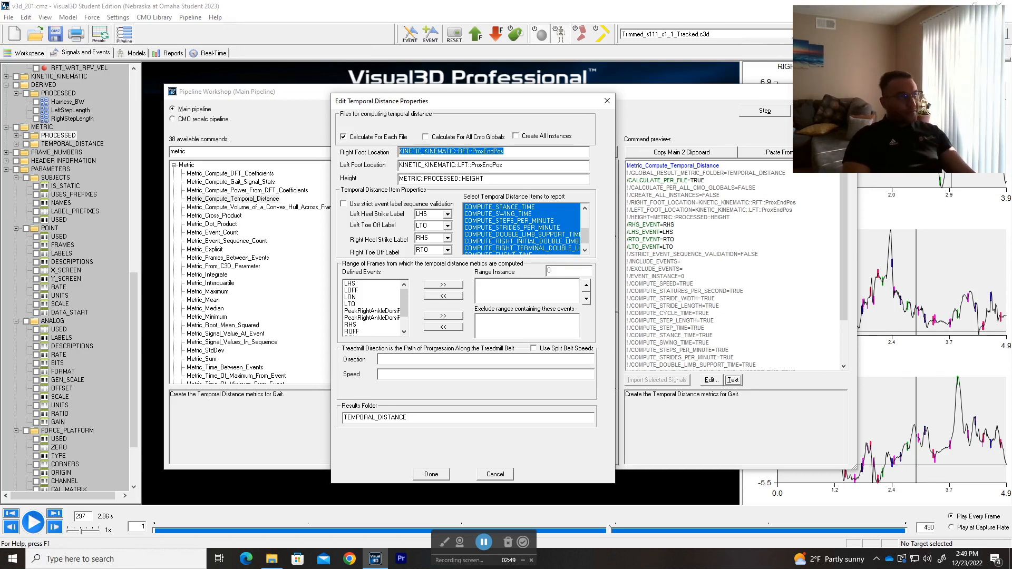
double_click(491, 165)
left_click(495, 179)
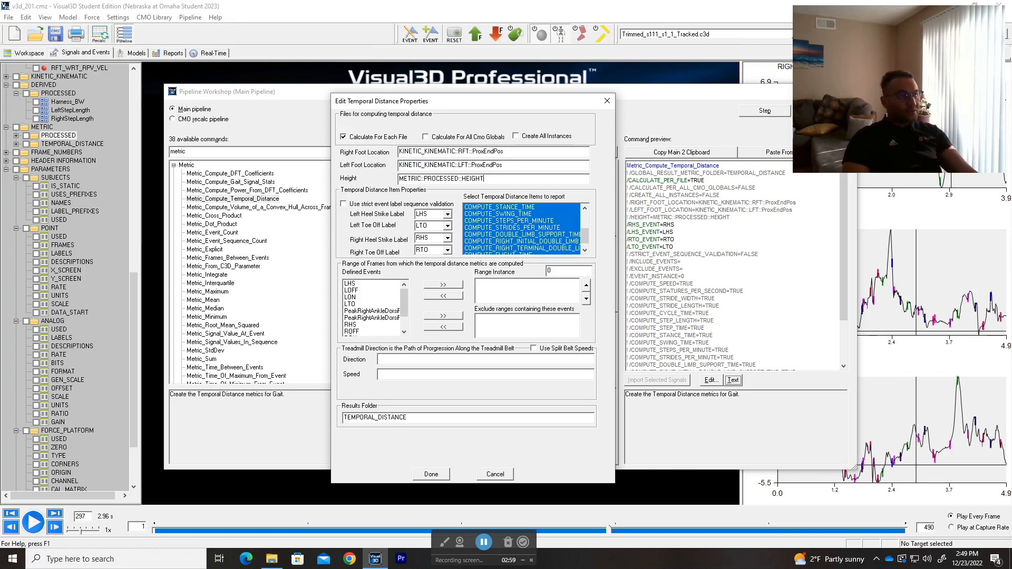
double_click(483, 178)
left_click(484, 179)
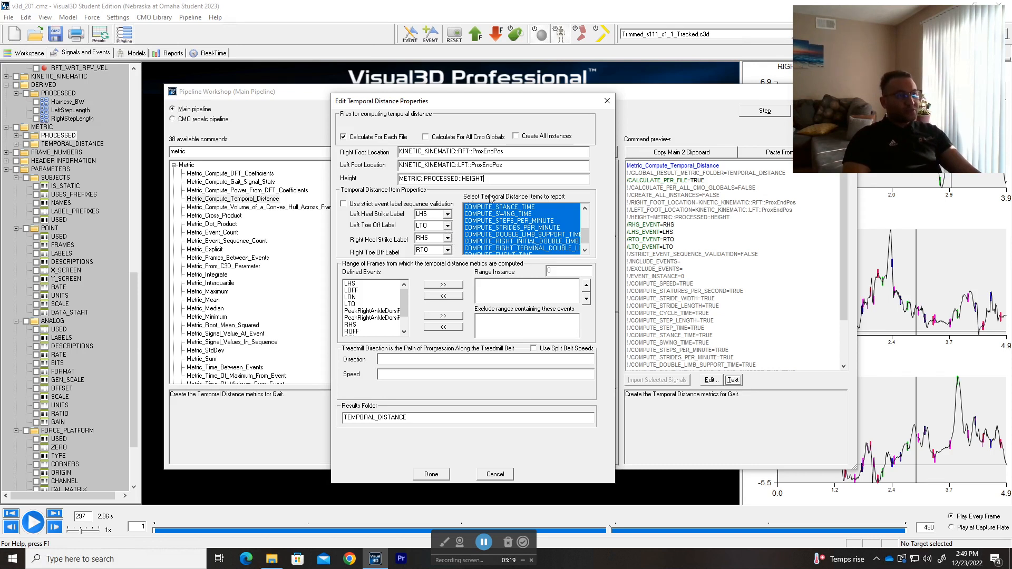
Step: Deselect and reselect COMPUTE_STRIDE_WIDTH among the temporal distance items to report, and accept the properties
left_click_drag(585, 233, 586, 201)
left_click(516, 221)
left_click(521, 220)
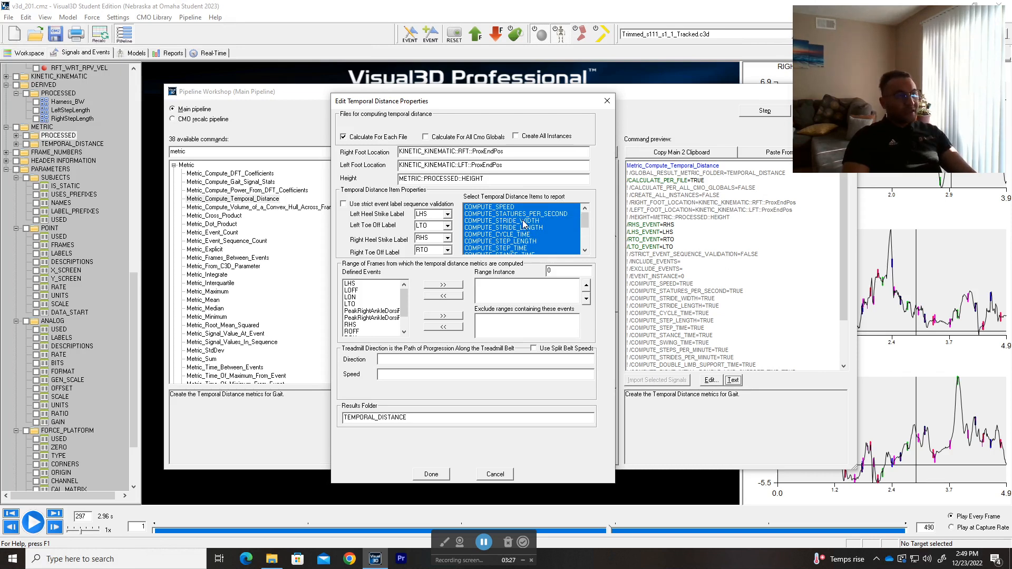
left_click(515, 222)
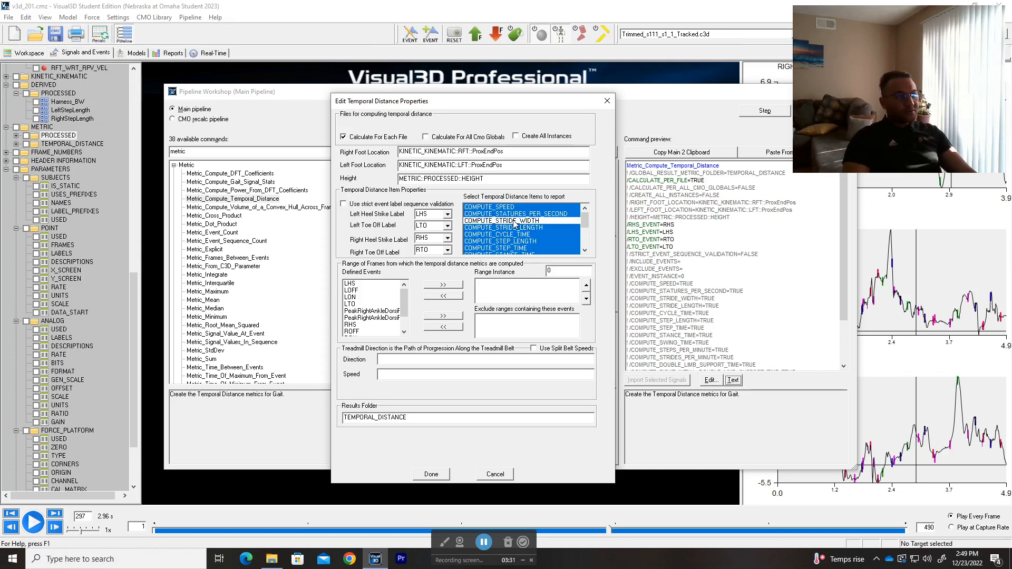
left_click(514, 222)
mouse_move(584, 217)
left_mouse_down()
mouse_move(587, 229)
mouse_move(584, 216)
left_mouse_up()
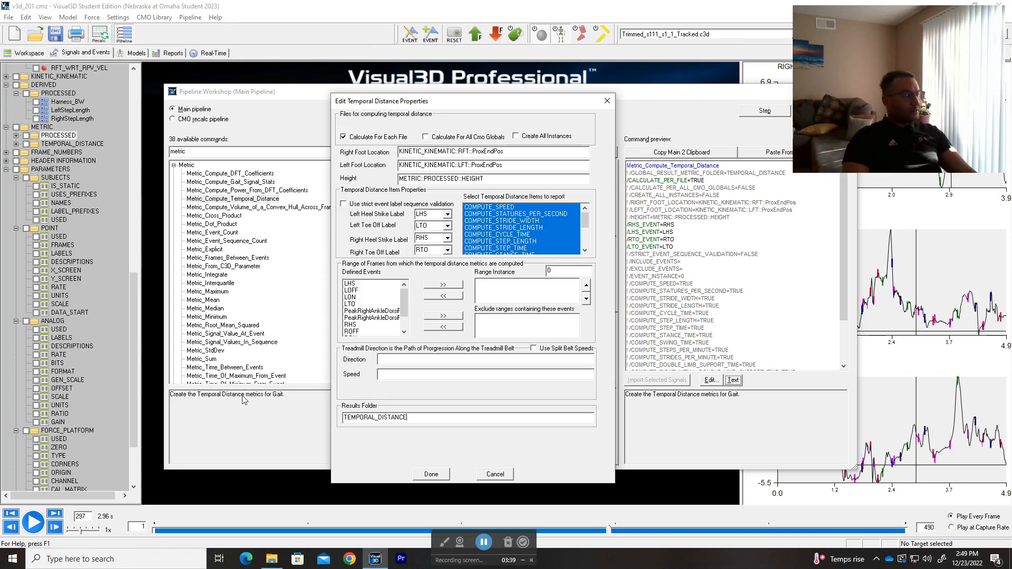
left_click(431, 473)
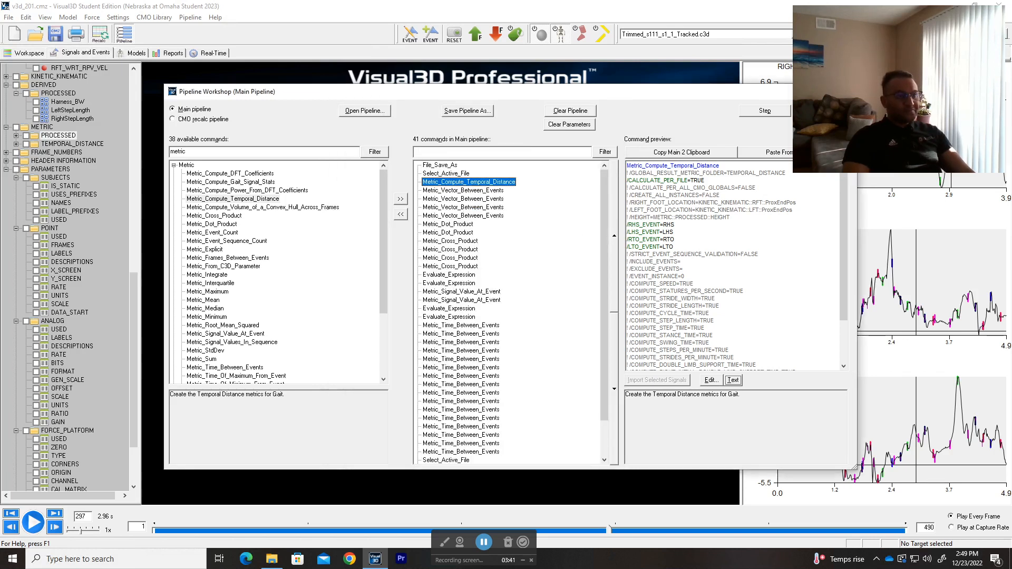
Step: View the data values of the TEMPORAL_DISTANCE metric folder and close the data view
left_click_drag(690, 94, 664, 84)
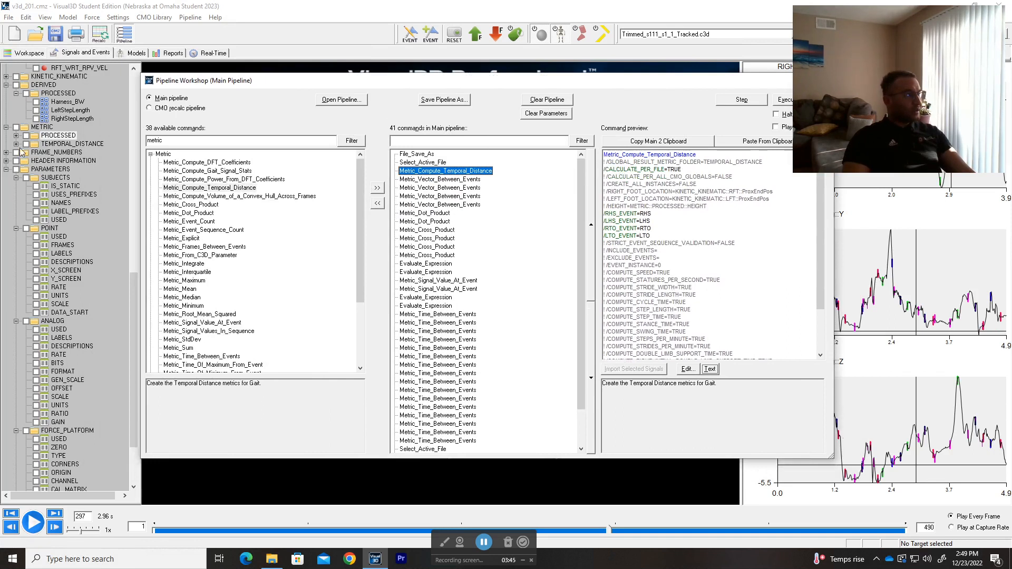
double_click(64, 144)
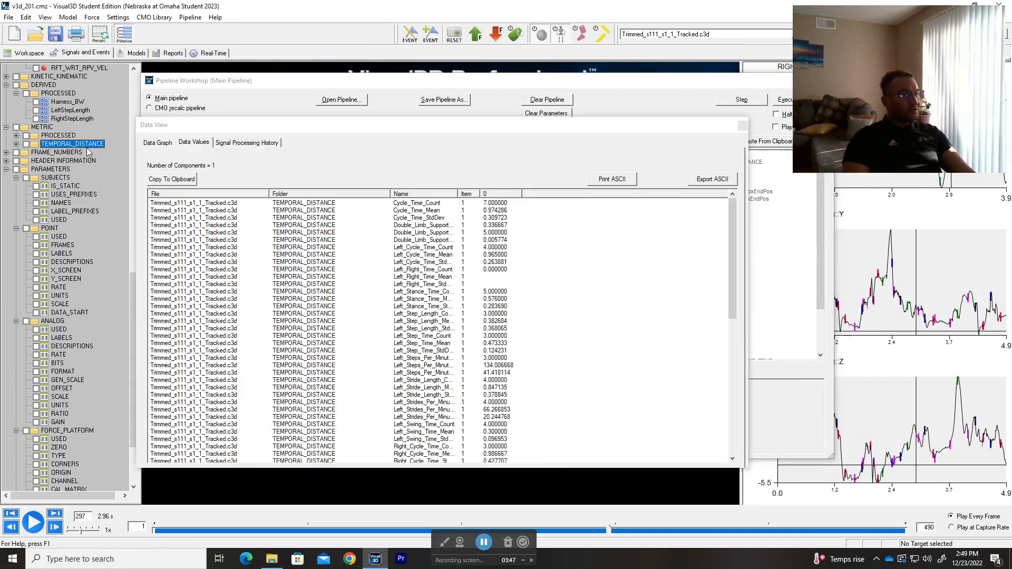
left_click(743, 125)
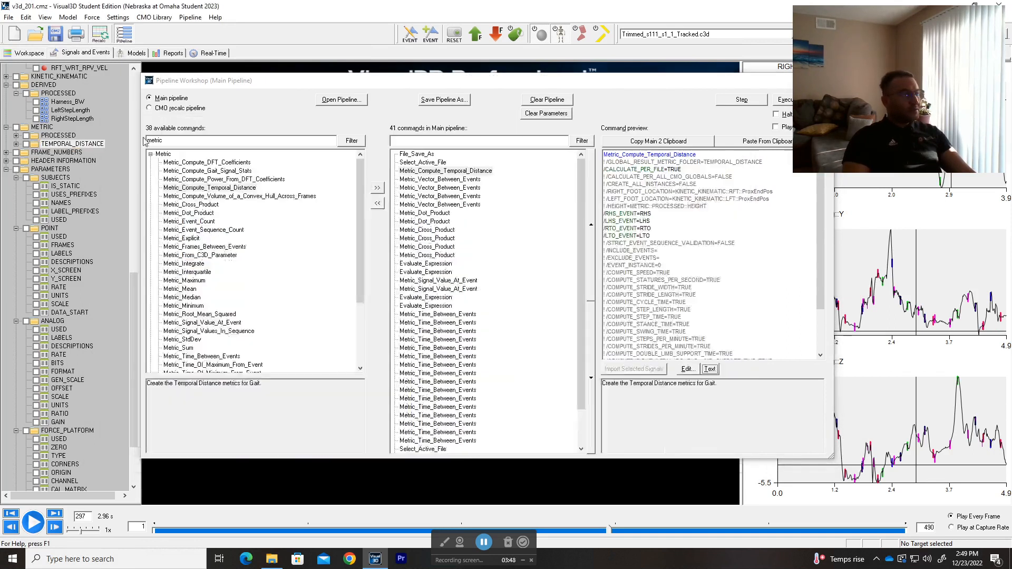
Step: Delete the TEMPORAL_DISTANCE folder from the METRIC items and check the METRIC group in the signal tree
right_click(96, 146)
left_click(132, 162)
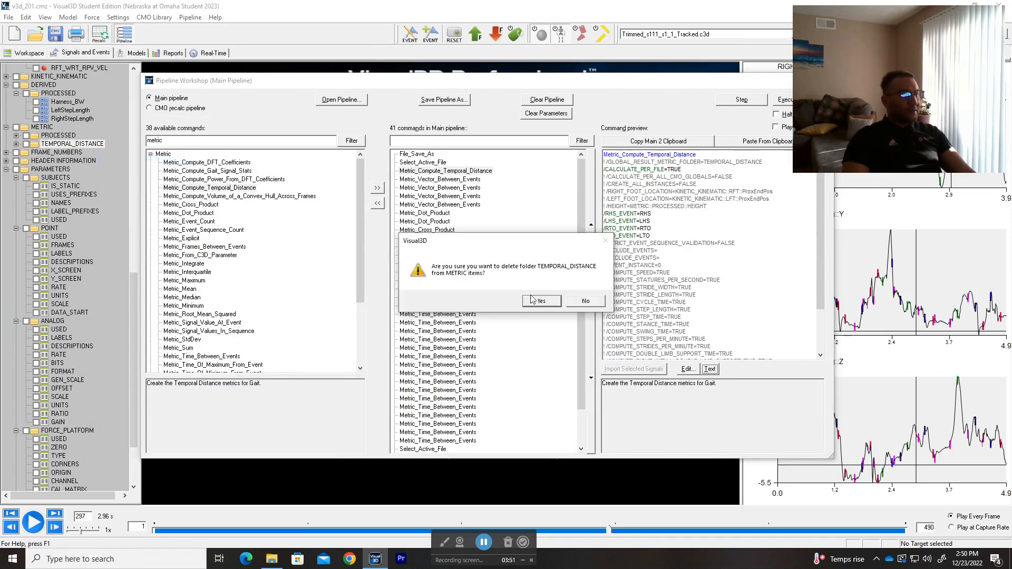
left_click(541, 301)
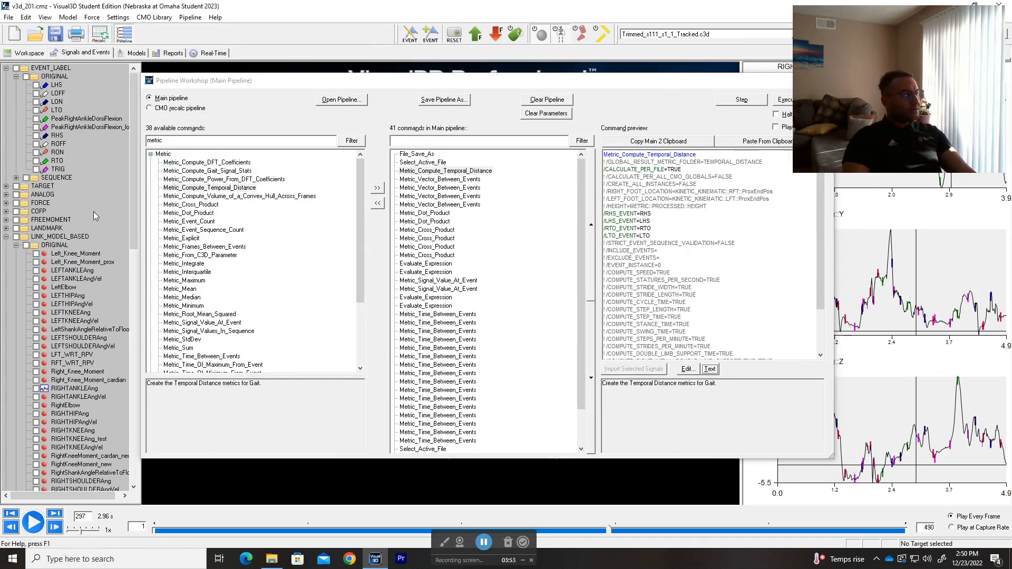
scroll(89, 213, "up", 5)
scroll(88, 212, "down", 8)
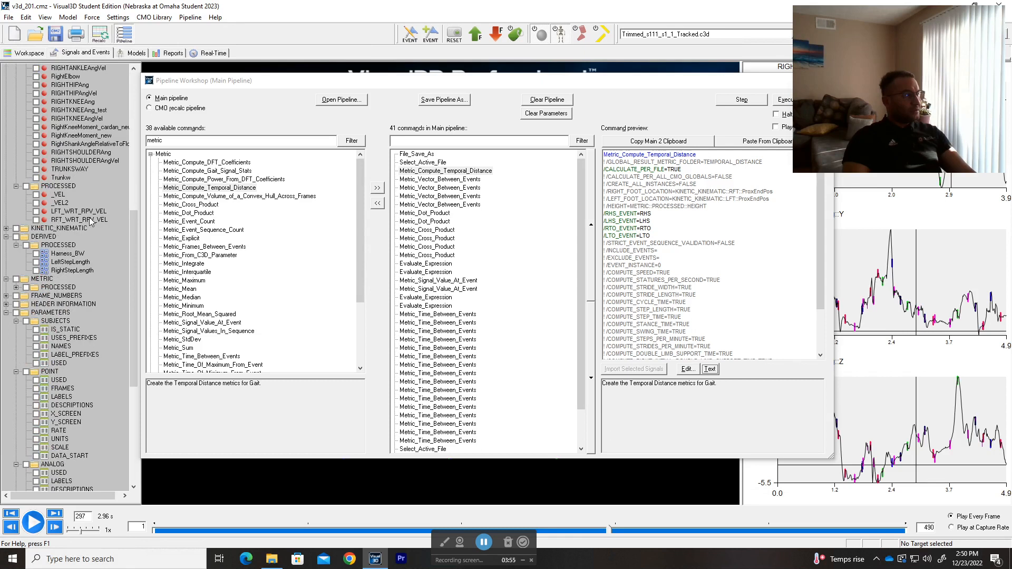
scroll(91, 221, "down", 4)
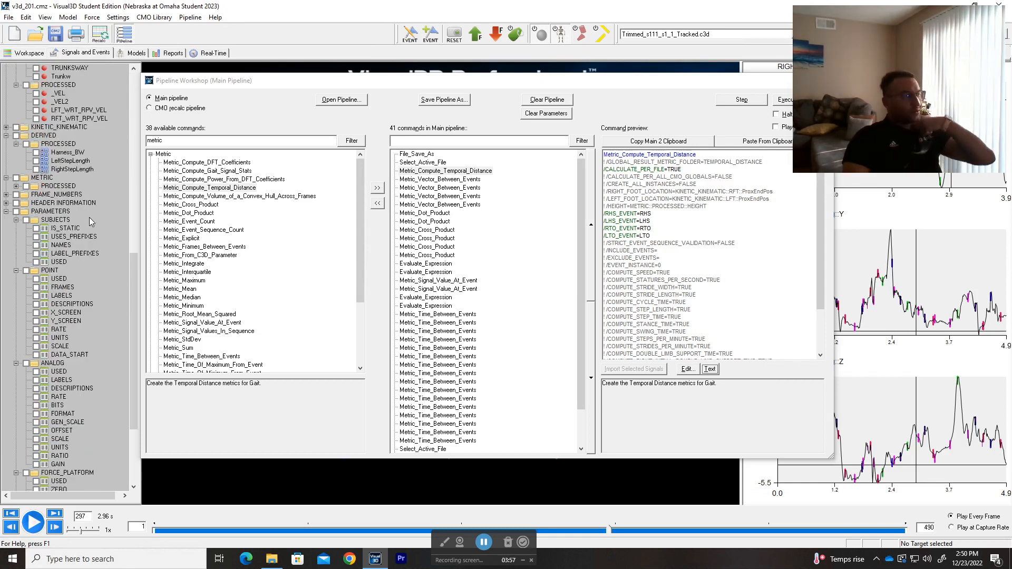
Step: Run only the Metric_Compute_Temporal_Distance command from the main pipeline
left_click(445, 171)
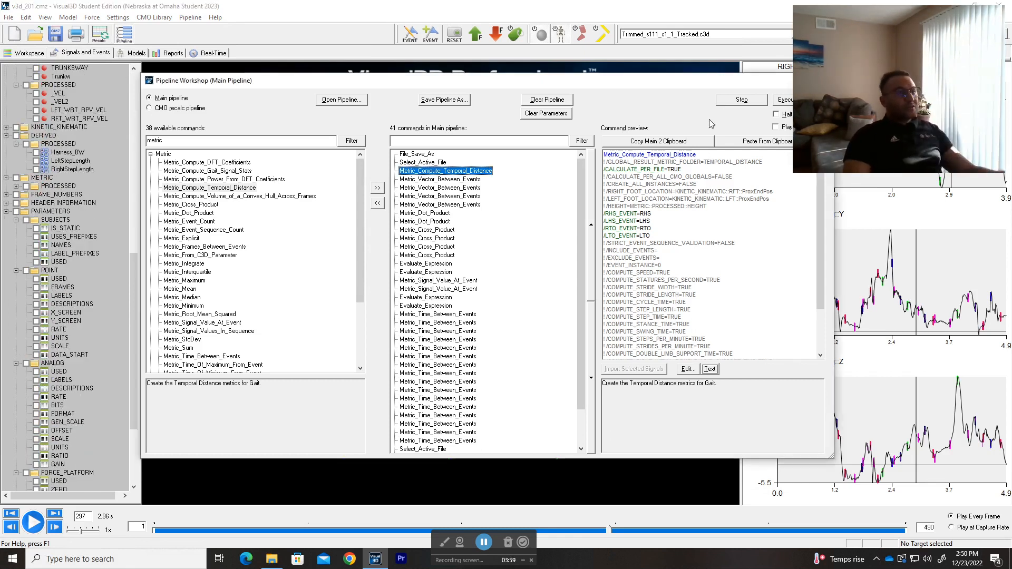
left_click(756, 101)
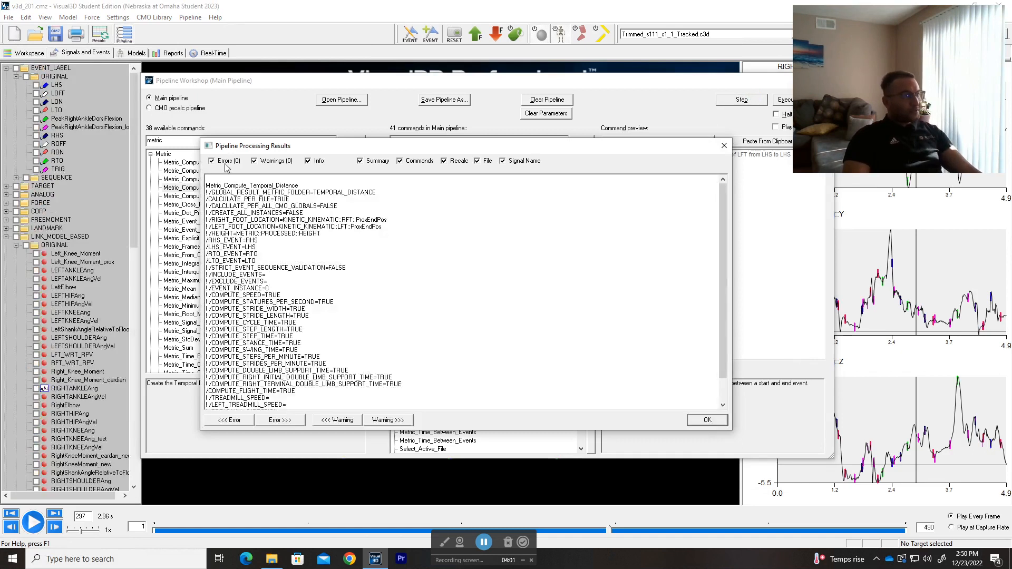
Step: Review and close the pipeline processing results, then expand the TEMPORAL_DISTANCE folder under METRIC and look through its computed metrics
scroll(290, 200, "down", 2)
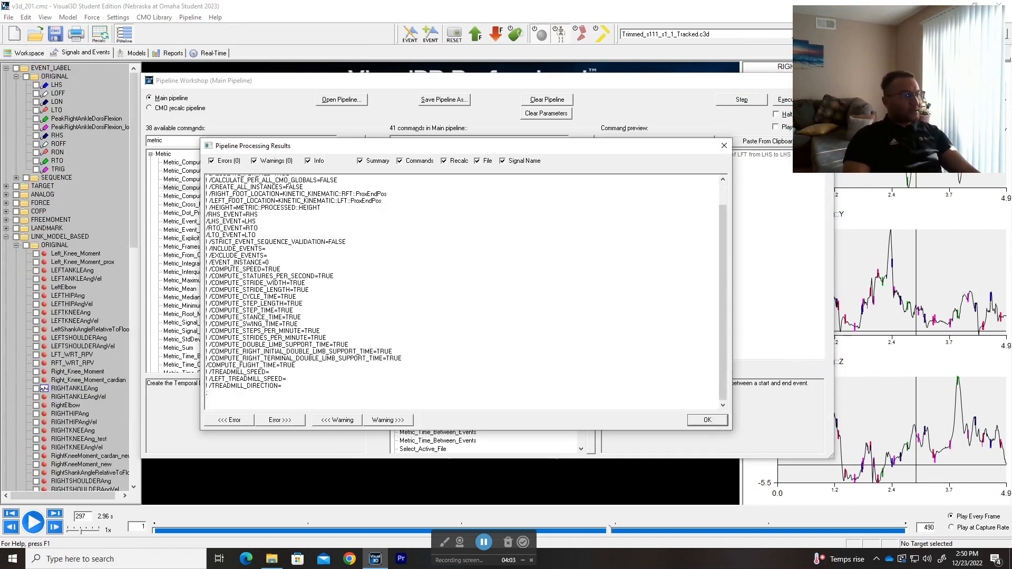
left_click(707, 420)
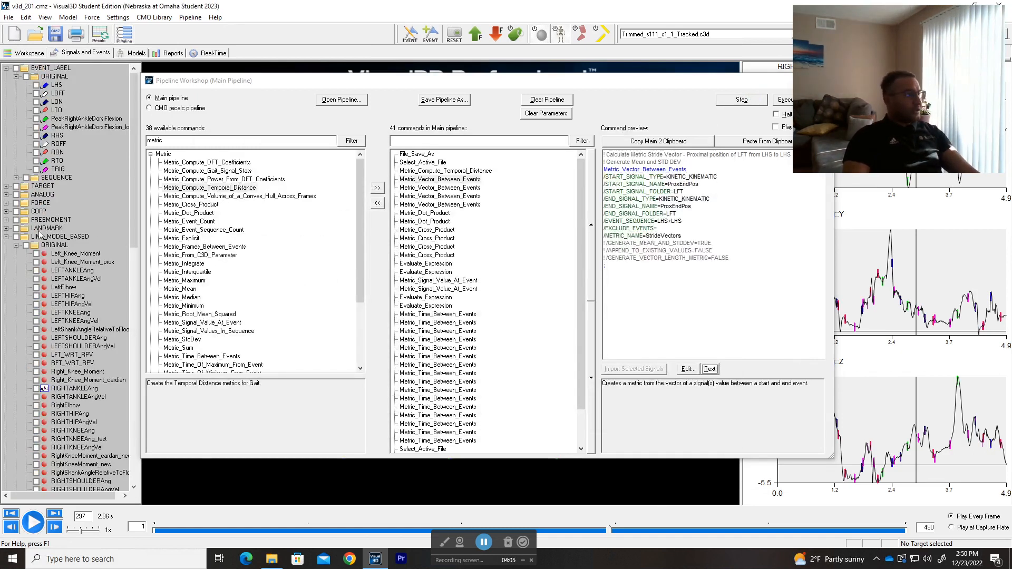
left_click(7, 236)
scroll(10, 227, "down", 4)
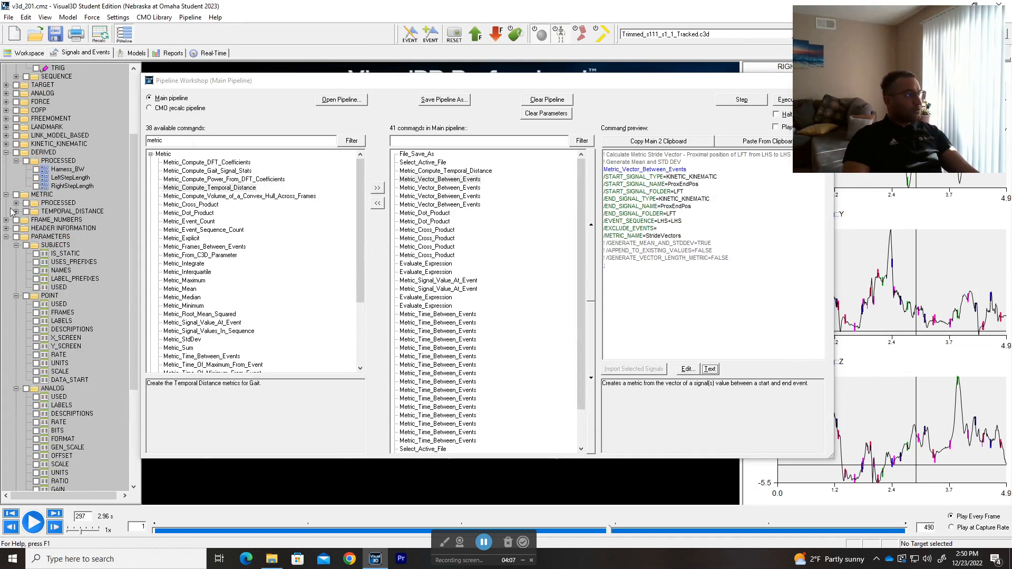
left_click(7, 154)
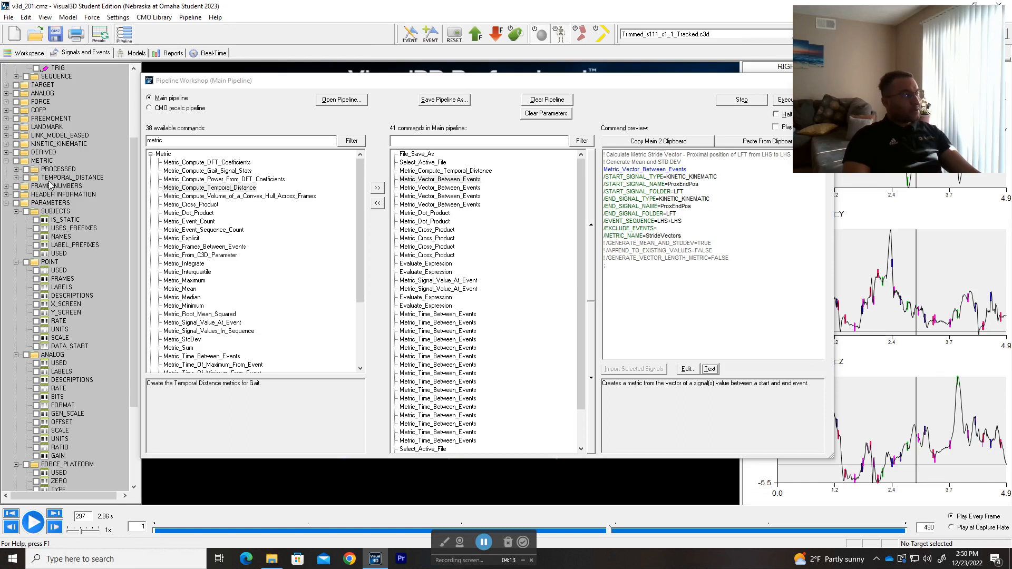
left_click(16, 178)
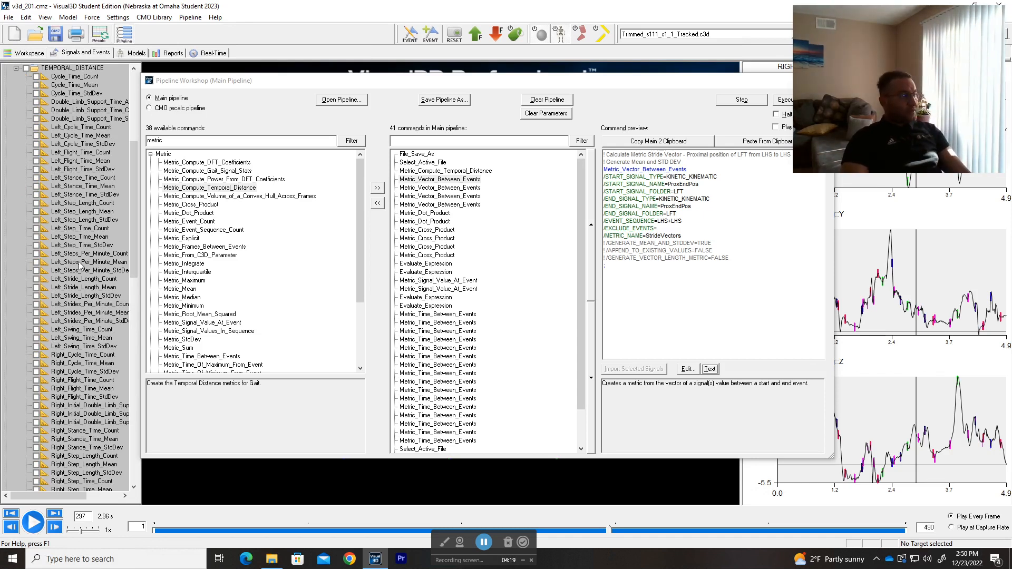
scroll(81, 267, "down", 12)
scroll(80, 266, "up", 15)
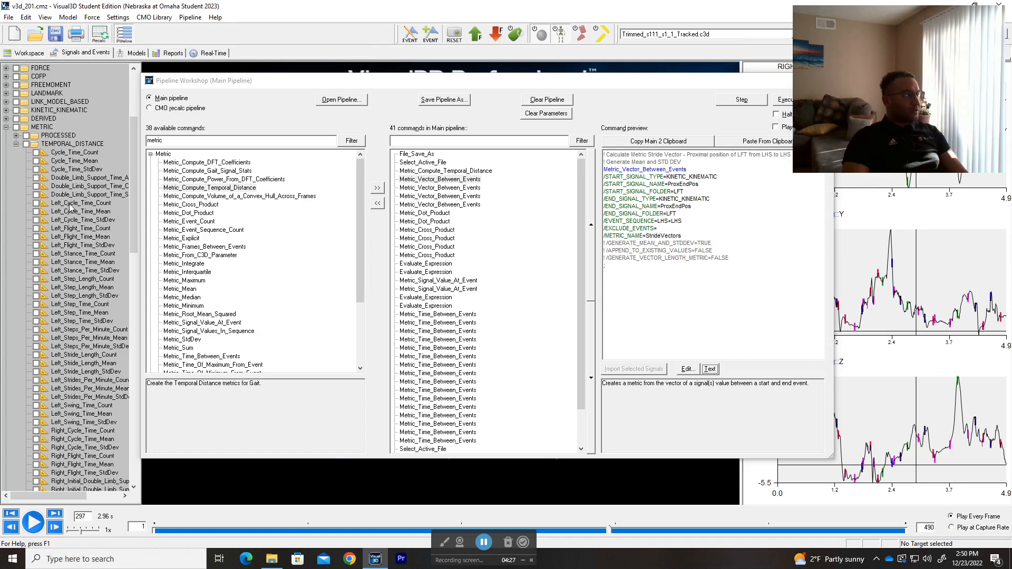
scroll(70, 209, "down", 1)
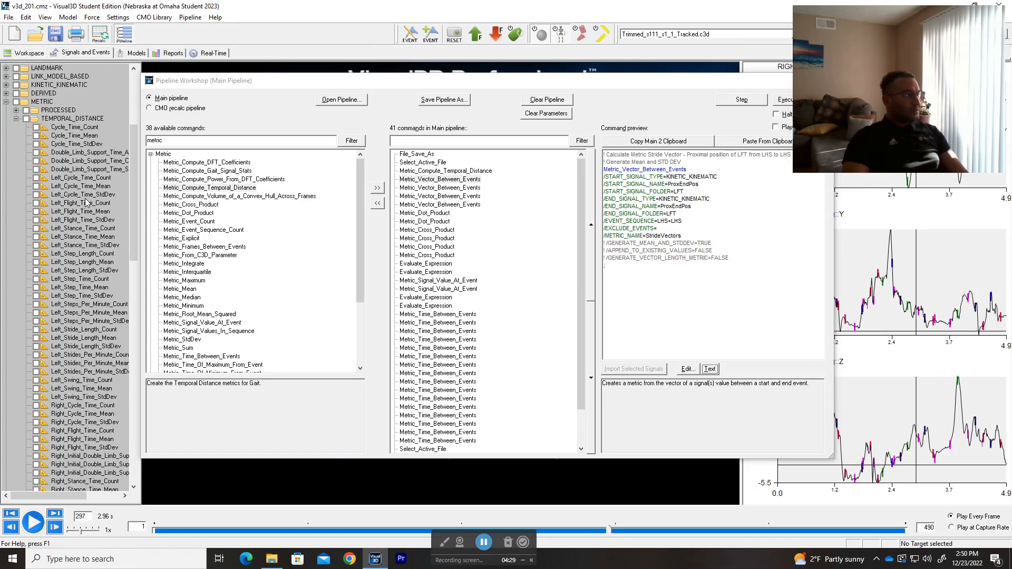
Step: View the data values of the left step length and left stance time count, mean and standard deviation metrics
double_click(74, 256)
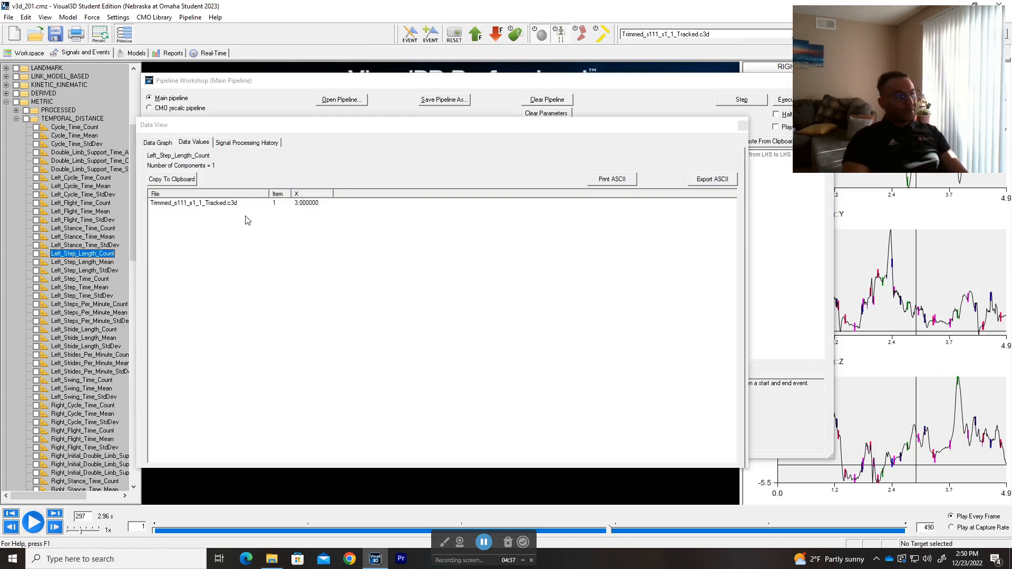
left_click(76, 262)
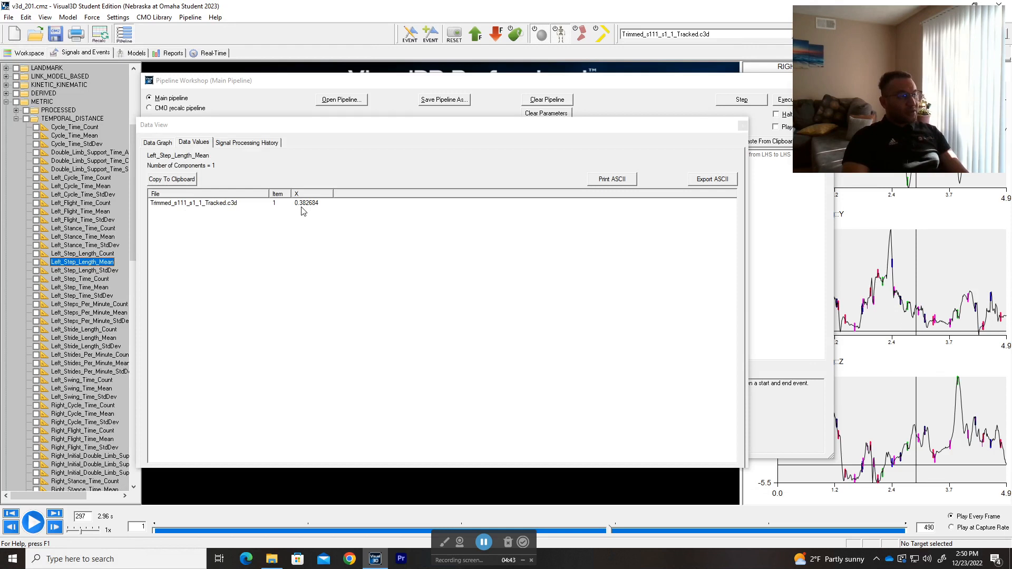
left_click(83, 270)
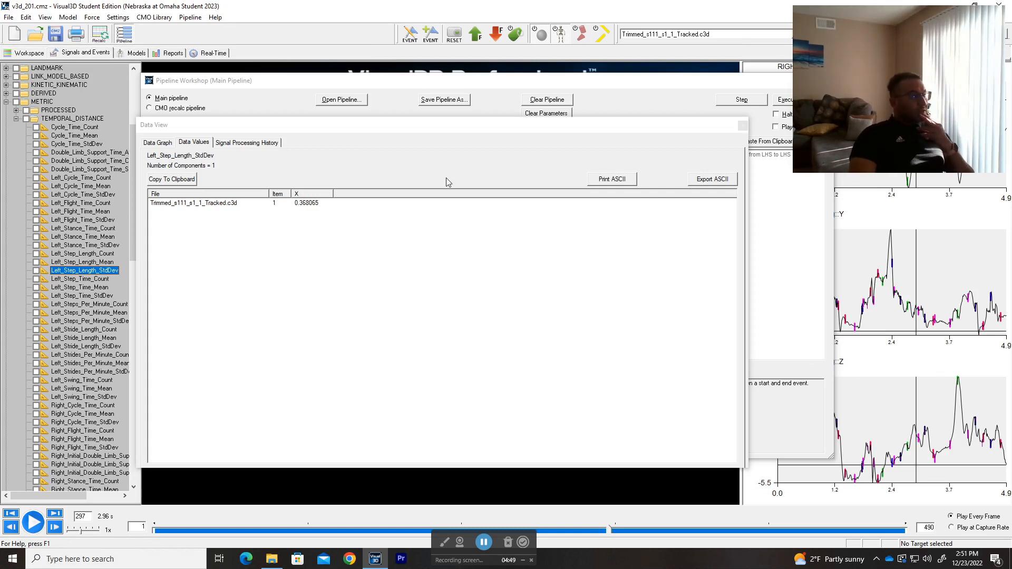
left_click(85, 254)
left_click(85, 246)
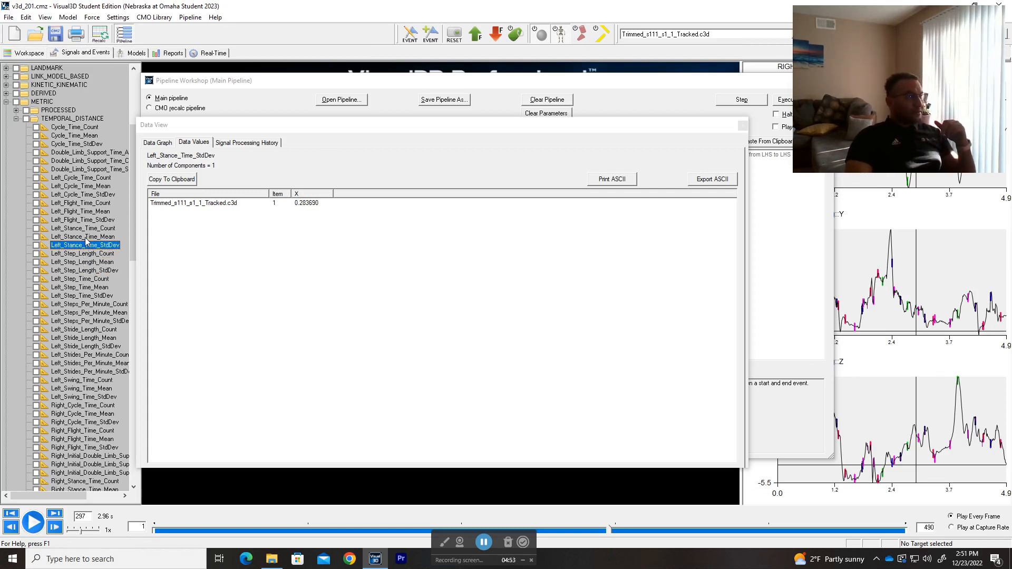
left_click(87, 237)
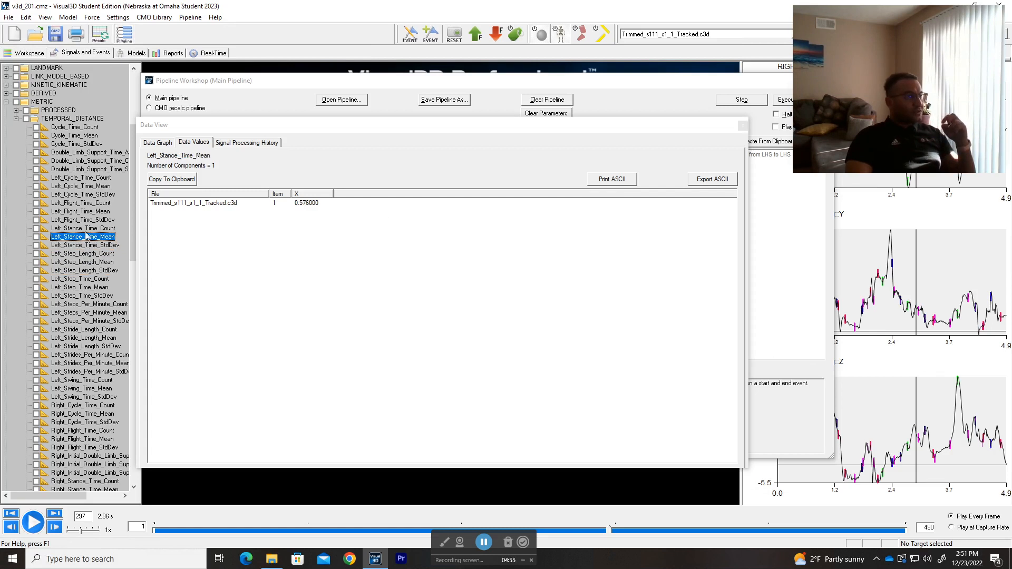
left_click(86, 232)
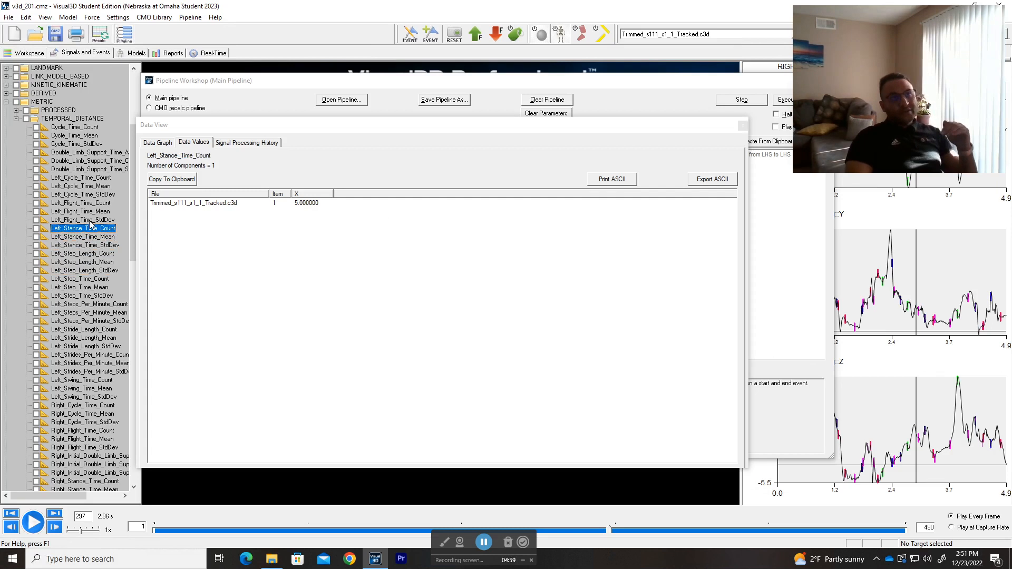
Step: View the data values of the Left_Strides_Per_Minute count, mean and standard deviation metrics
scroll(90, 225, "down", 3)
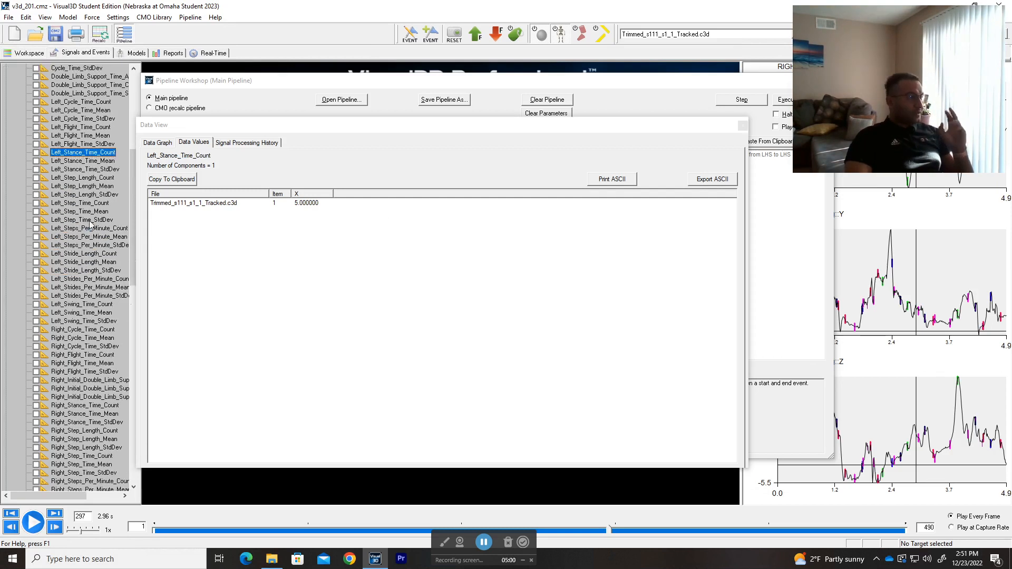
left_click(87, 296)
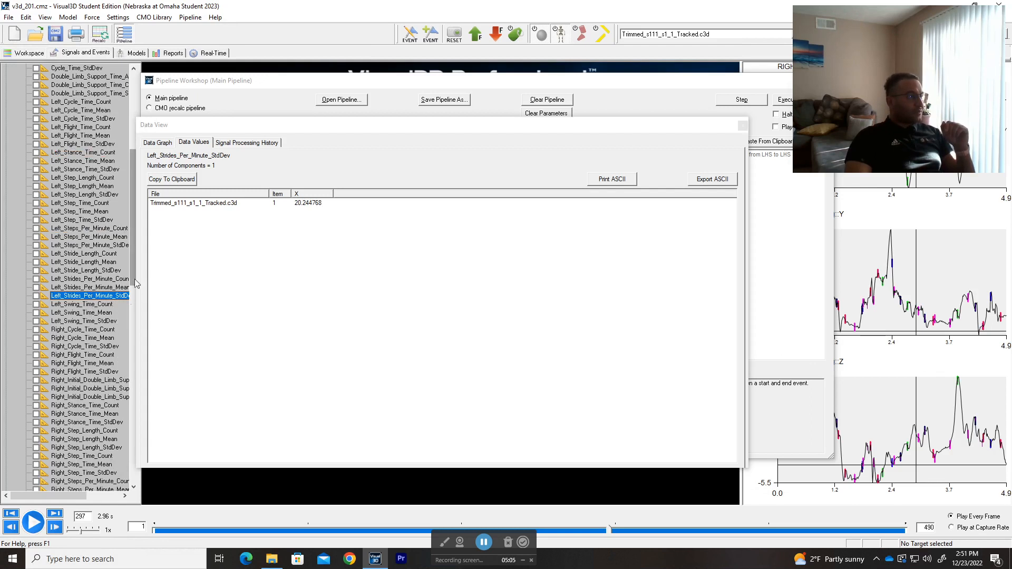
left_click(99, 288)
left_click(98, 279)
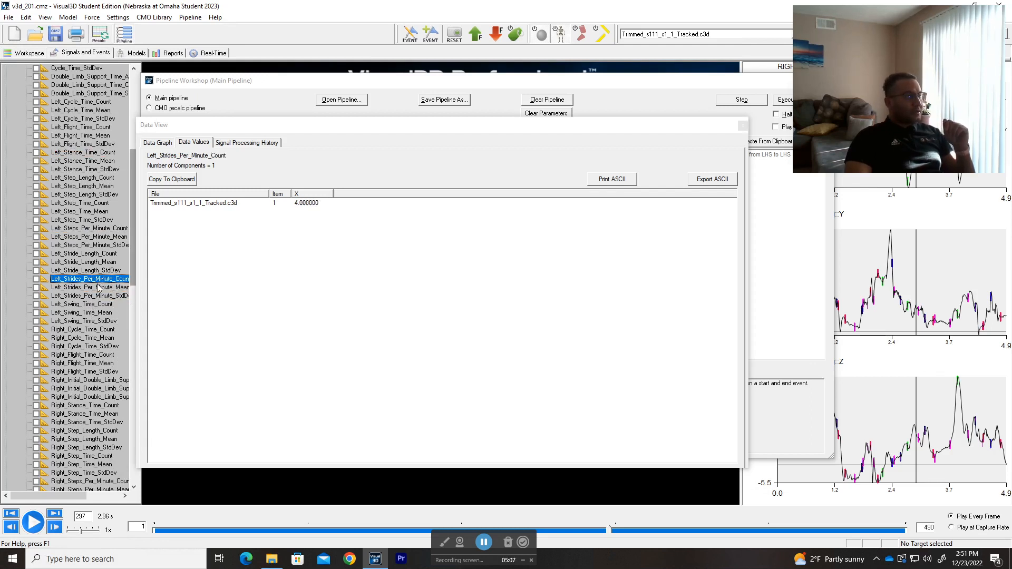
left_click(97, 288)
left_click(98, 295)
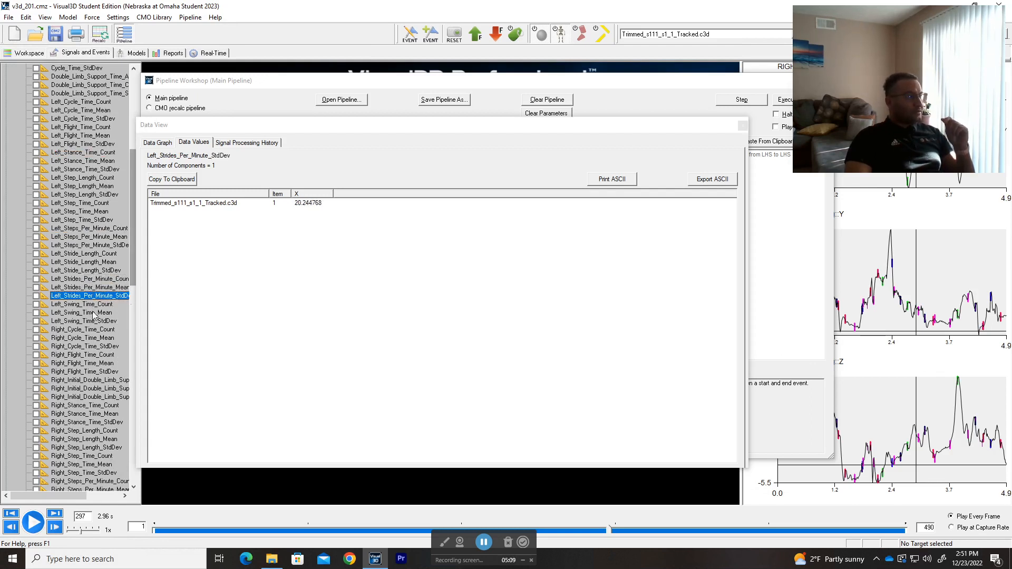
Step: View the left swing time metrics and several right-side metrics down to Speed, and close the data view
left_click(85, 327)
left_click(89, 306)
left_click(88, 314)
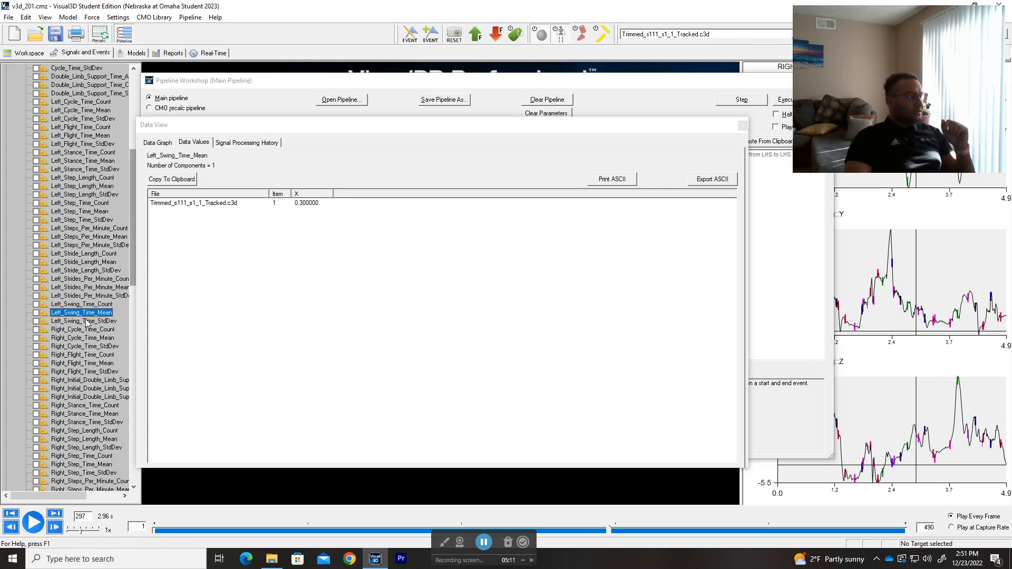
left_click(86, 320)
left_click(87, 329)
left_click(87, 355)
scroll(87, 369, "down", 9)
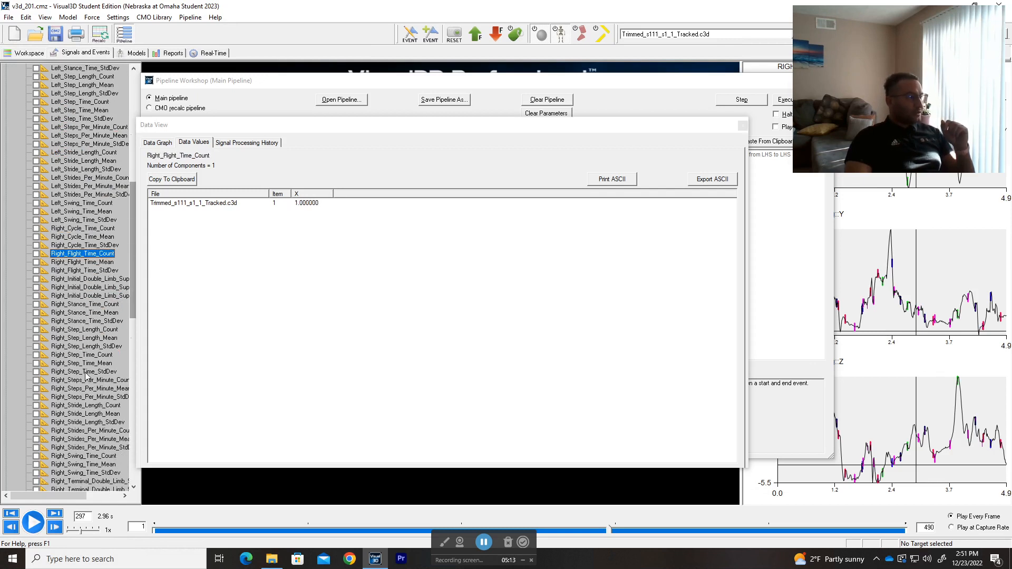
left_click(88, 372)
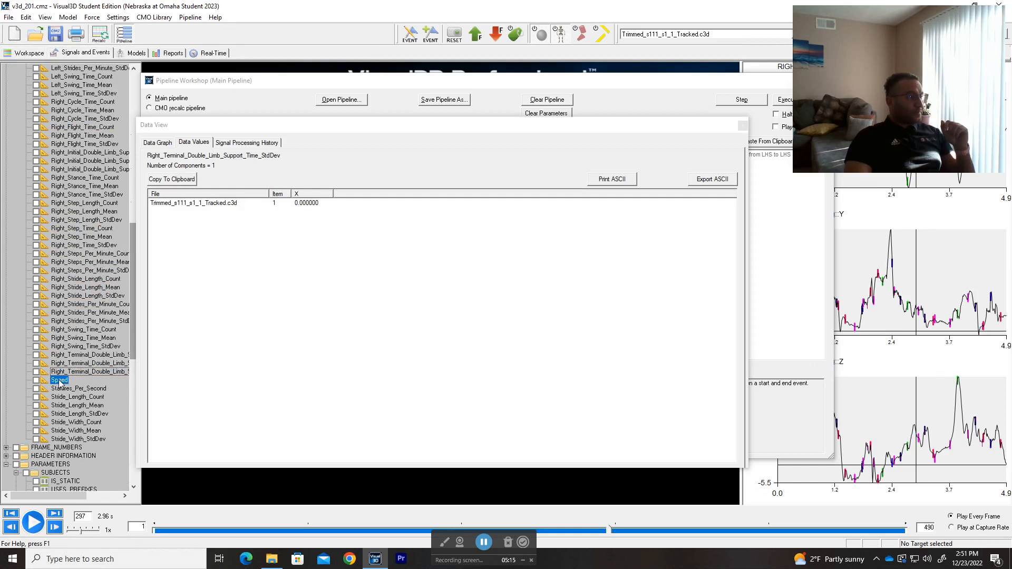
left_click(742, 125)
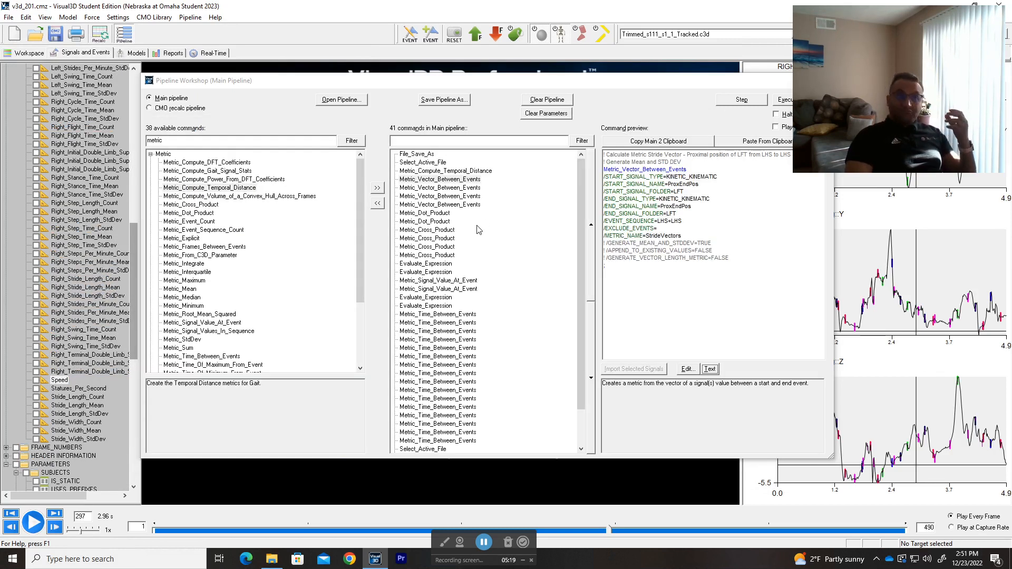
Step: Preview Metric_Compute_Temporal_Distance and the first Metric_Vector_Between_Events command, and look through the remaining commands in the main pipeline
left_click_drag(503, 191, 503, 433)
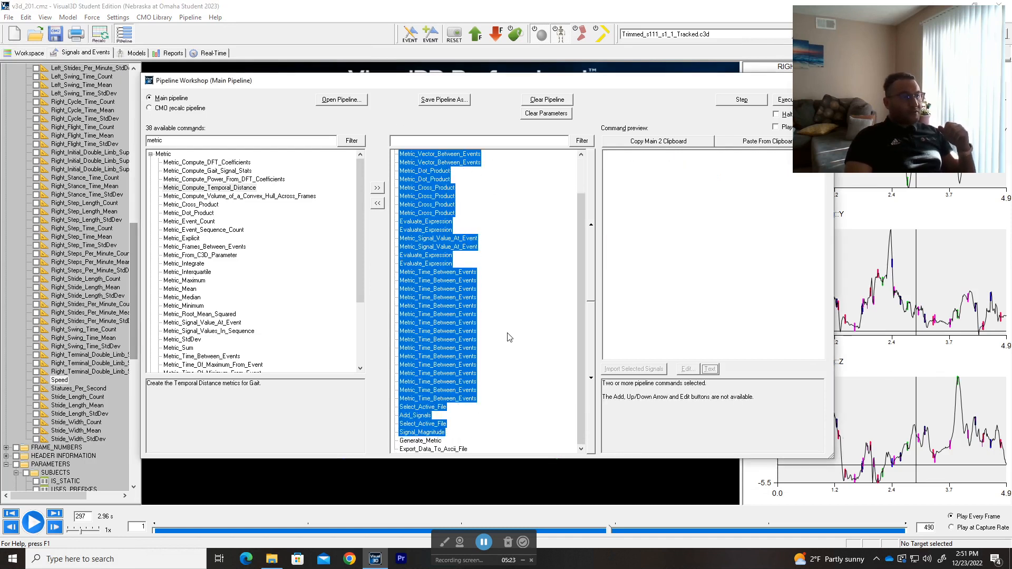
left_click(508, 333)
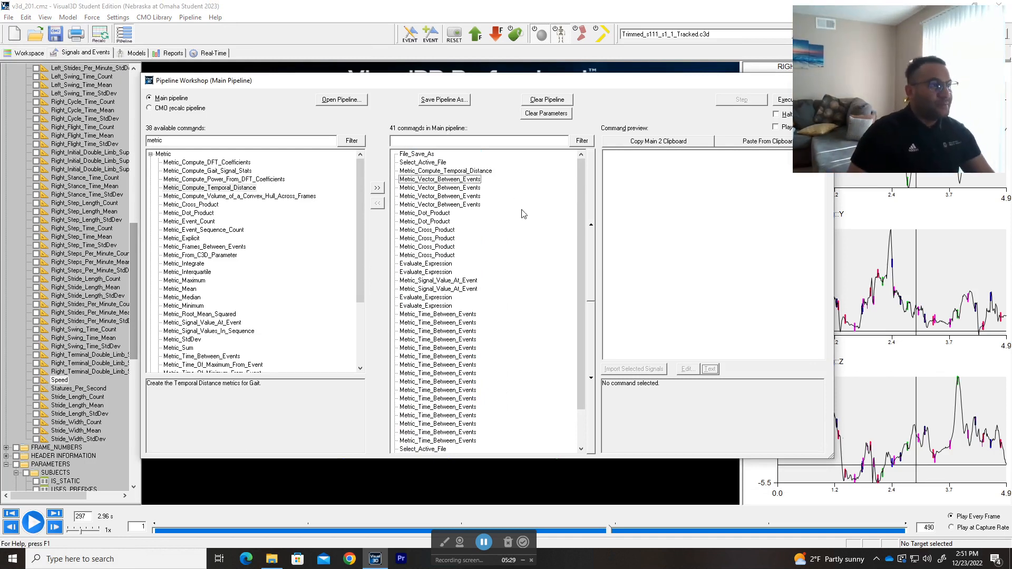
left_click_drag(545, 90, 491, 92)
left_click(390, 174)
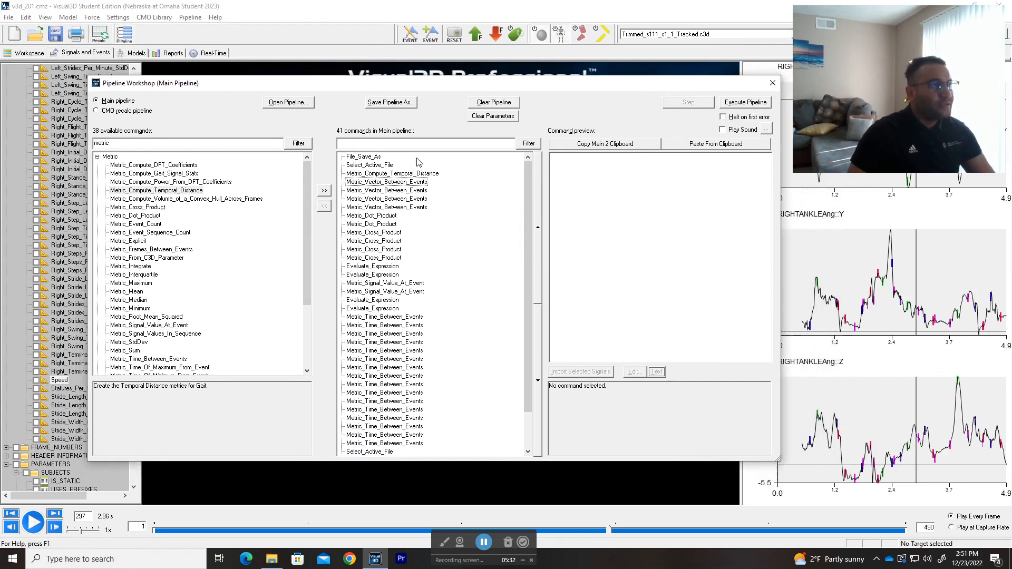
left_click(387, 182)
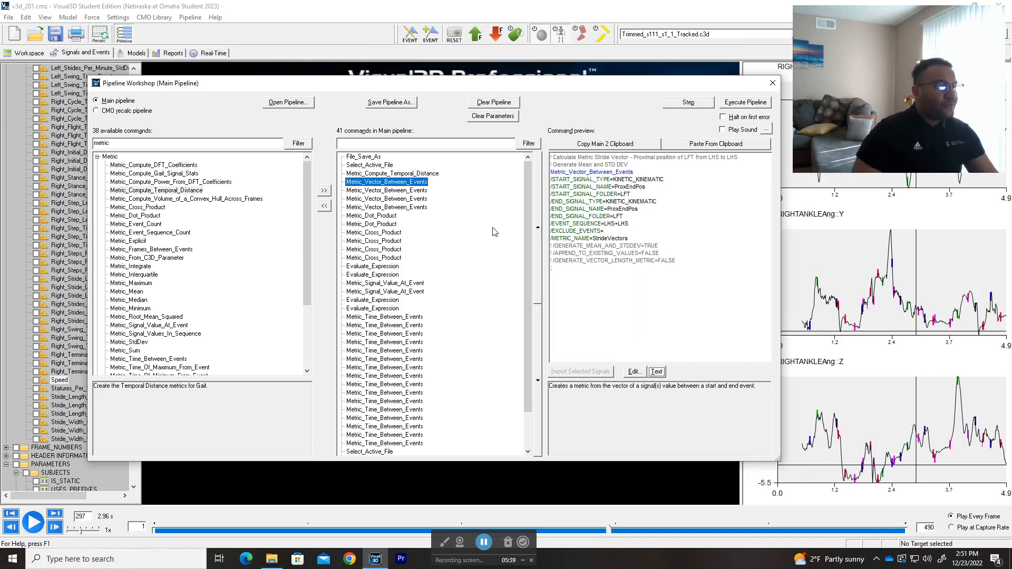
scroll(474, 203, "down", 2)
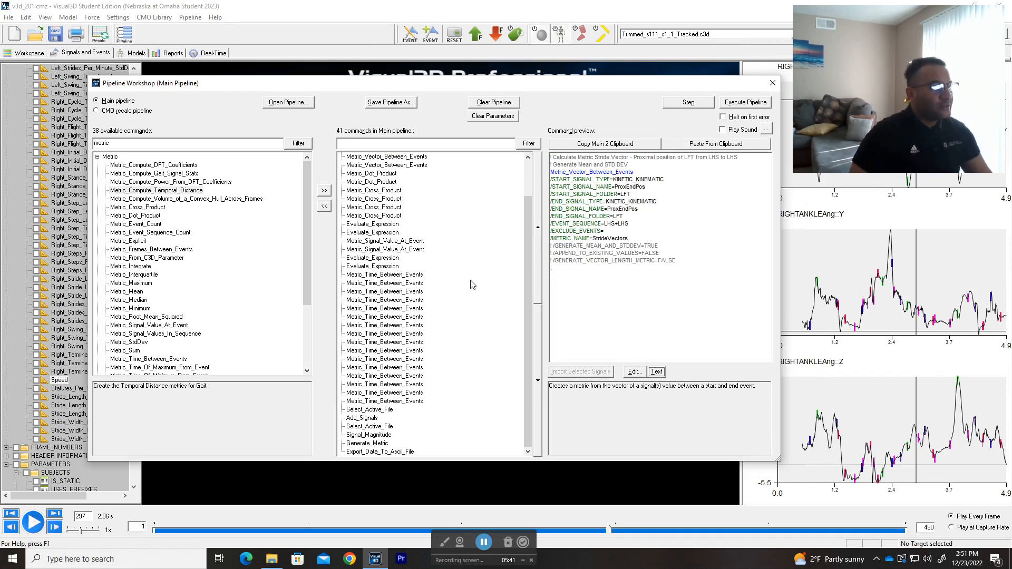
scroll(472, 285, "up", 2)
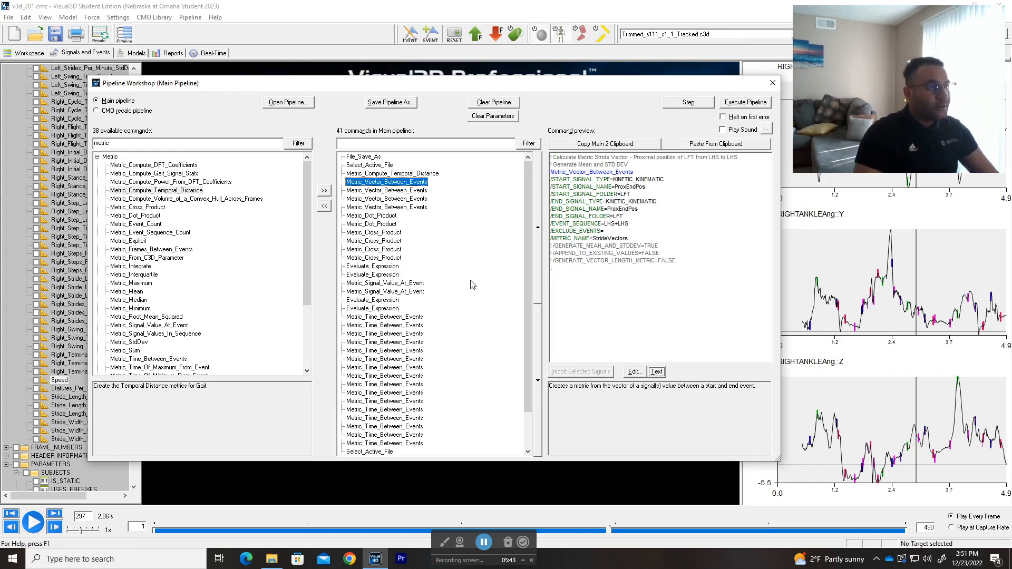
Step: Switch to the C-Motion wiki in Chrome and open its main documentation page in a new tab
key("alt+Tab")
key("ctrl+shift+Tab")
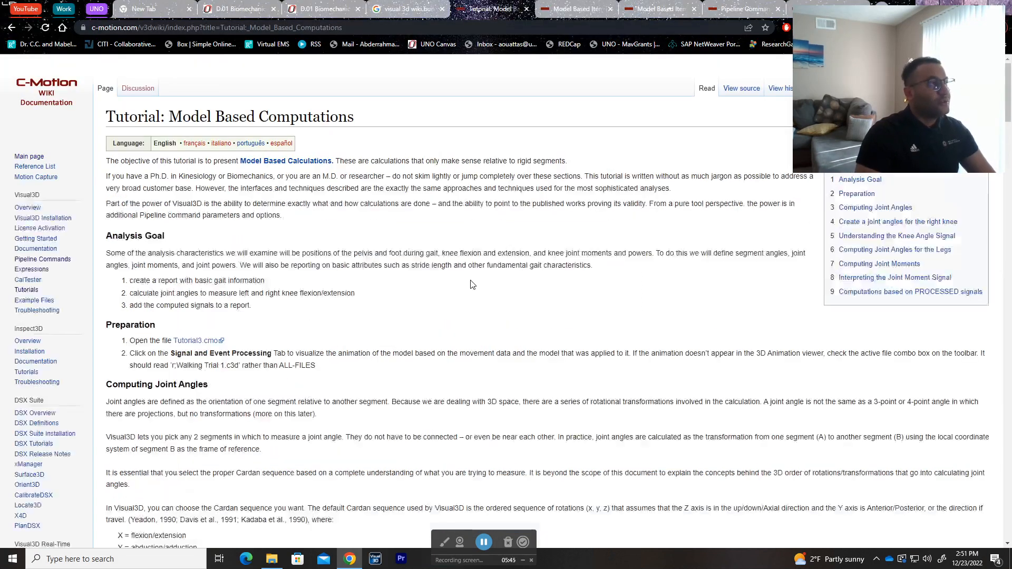
left_click_drag(904, 127, 719, 307)
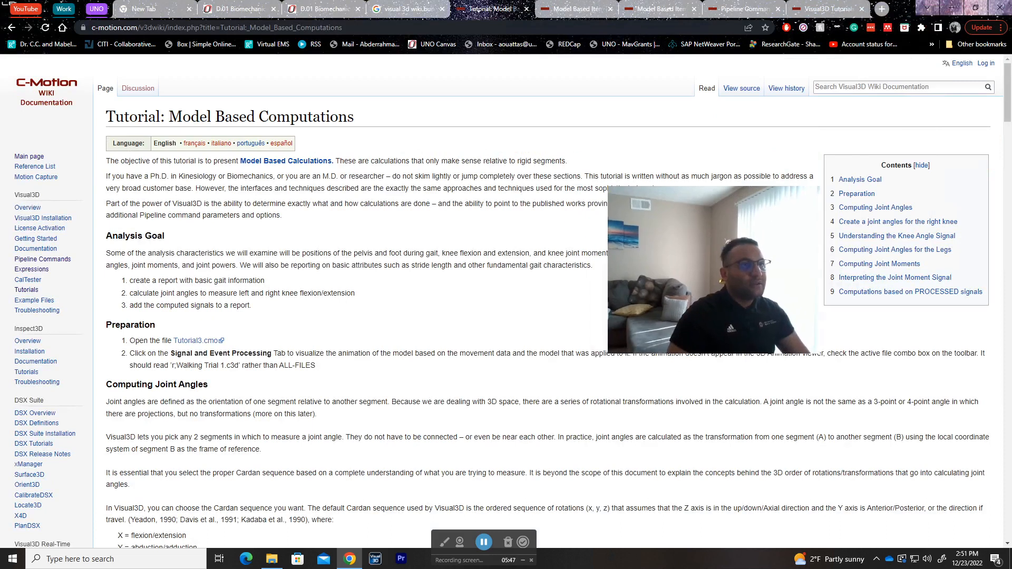
key("ctrl+shift+t")
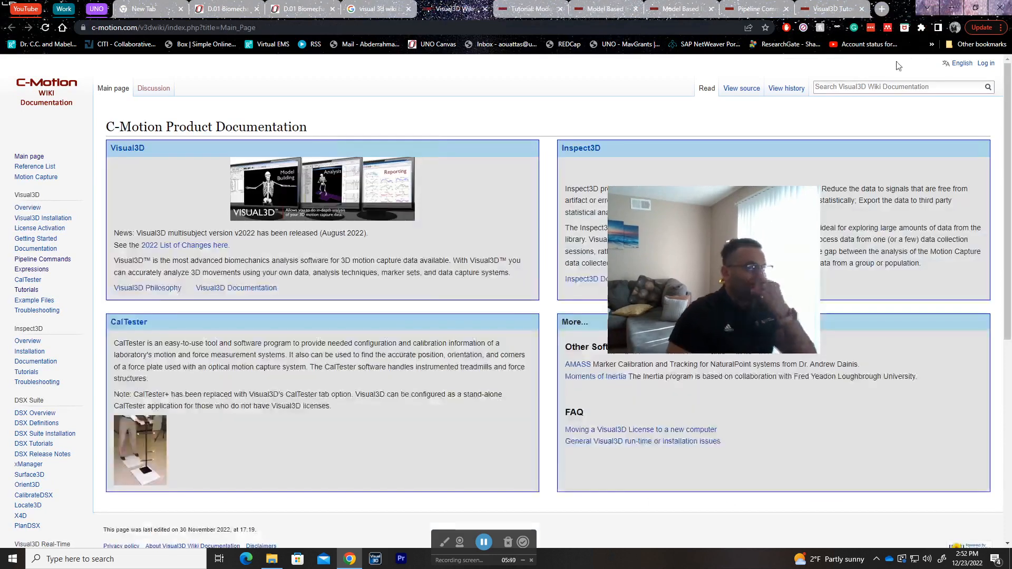
Step: Search the Visual3D wiki documentation for "spatial temporal" and look through the results
left_click(898, 86)
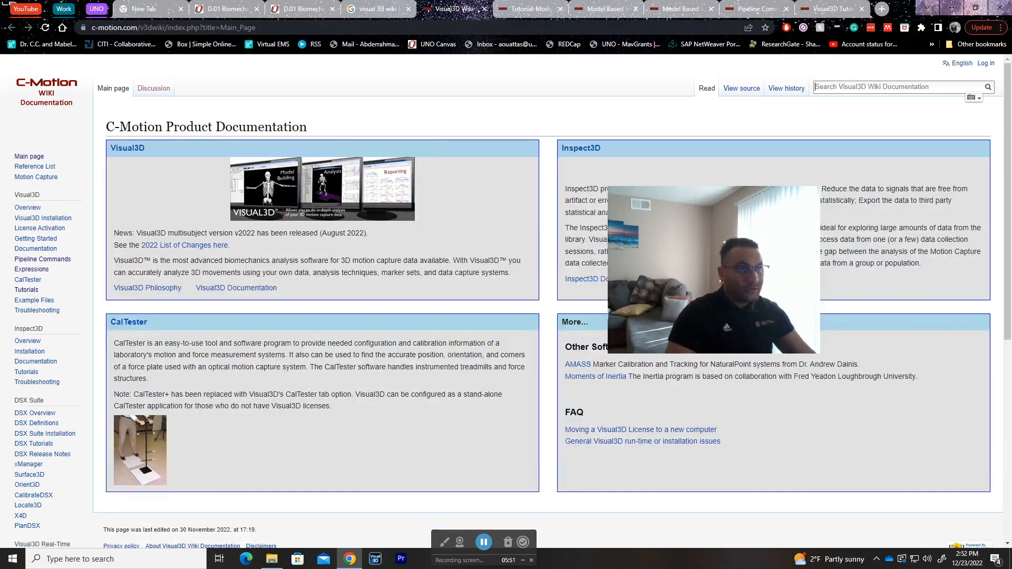
type("spat")
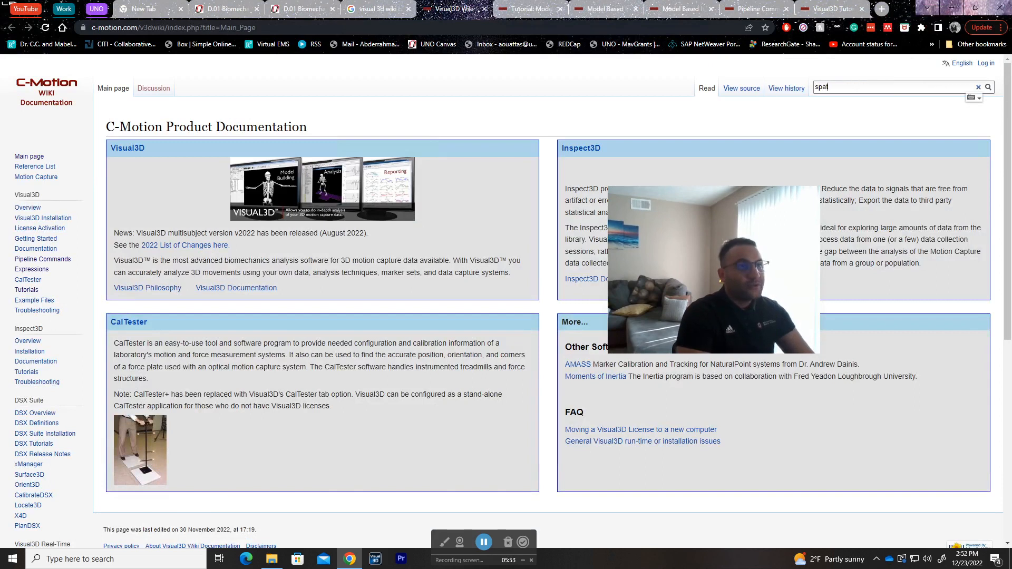
type("ial temopir")
key("ctrl+shift+Left")
type("tempora")
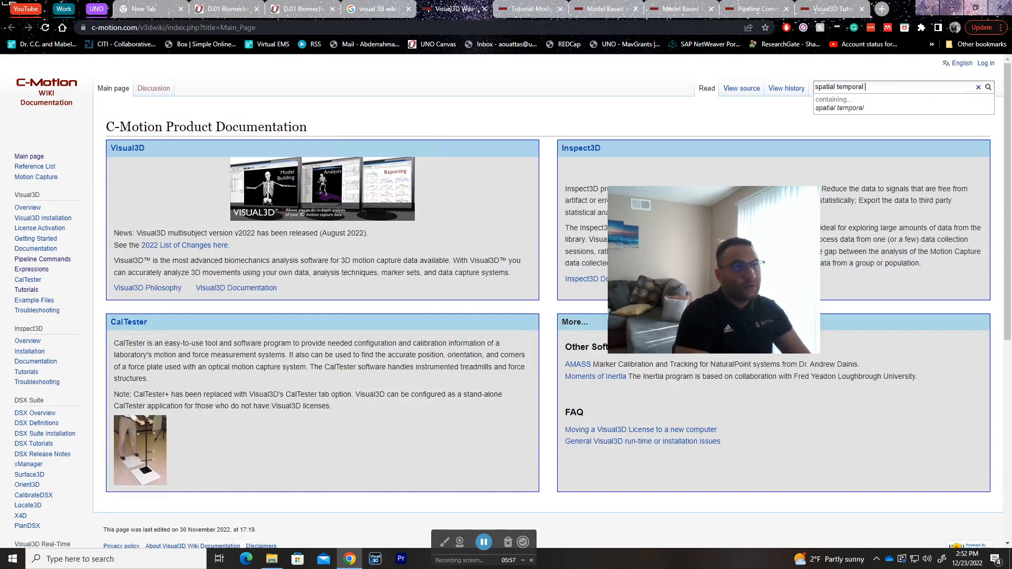
type("l")
key("Return")
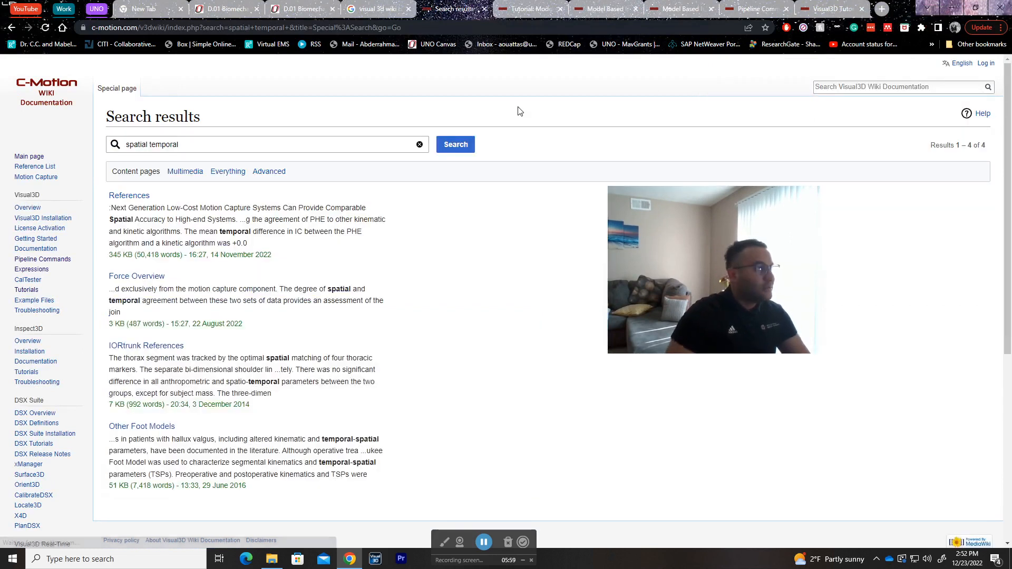
scroll(401, 312, "down", 3)
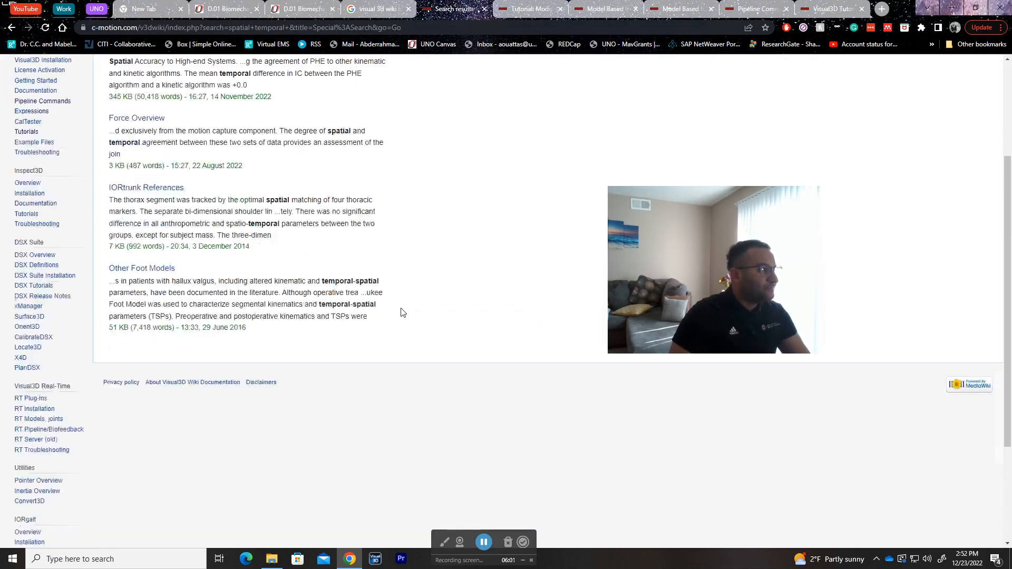
Step: Open the wiki page "Temporal Distance Calculations for Gait" and highlight its title
scroll(402, 312, "up", 3)
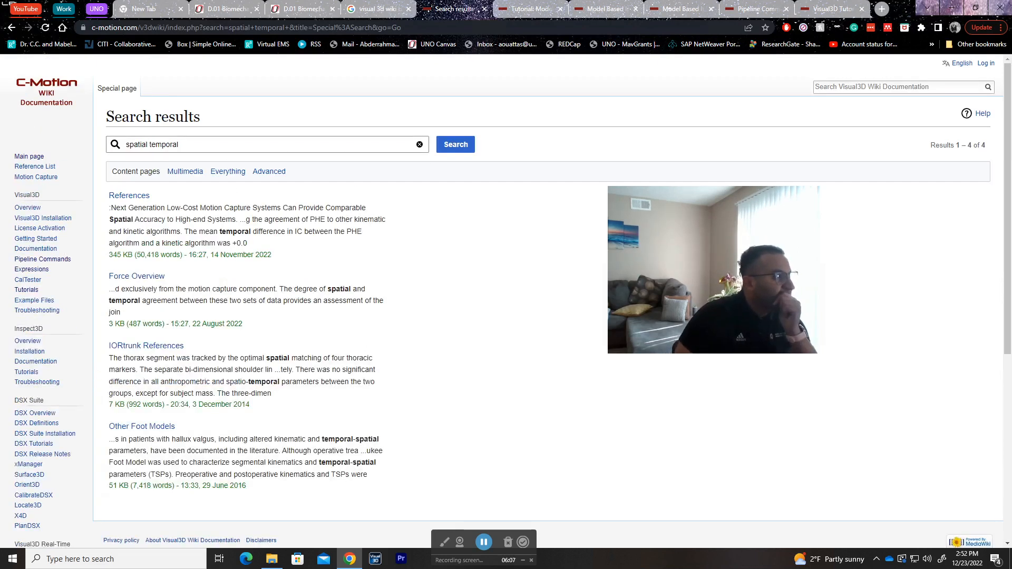
left_click(182, 144)
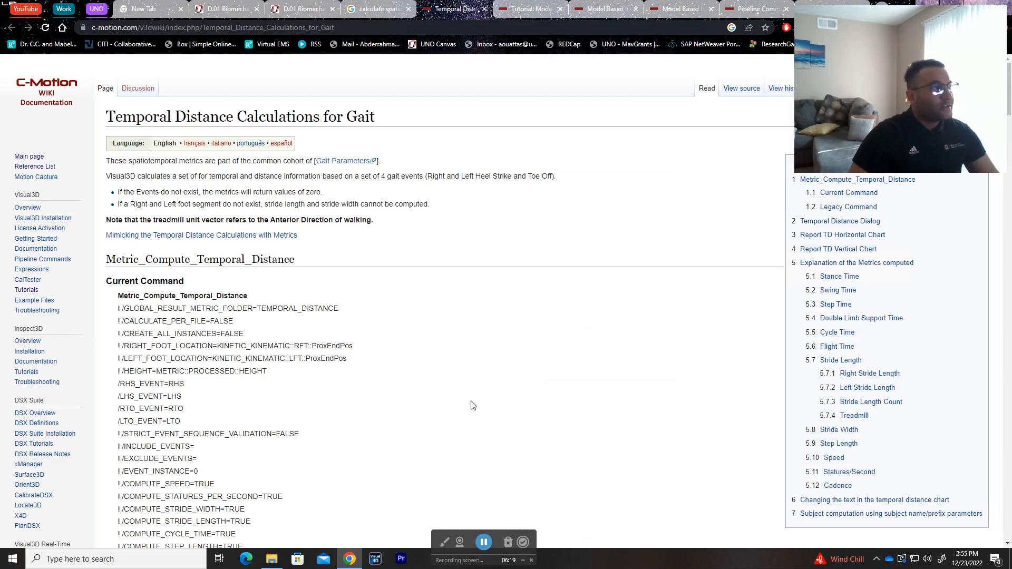
left_click_drag(374, 119, 112, 117)
left_click(113, 116)
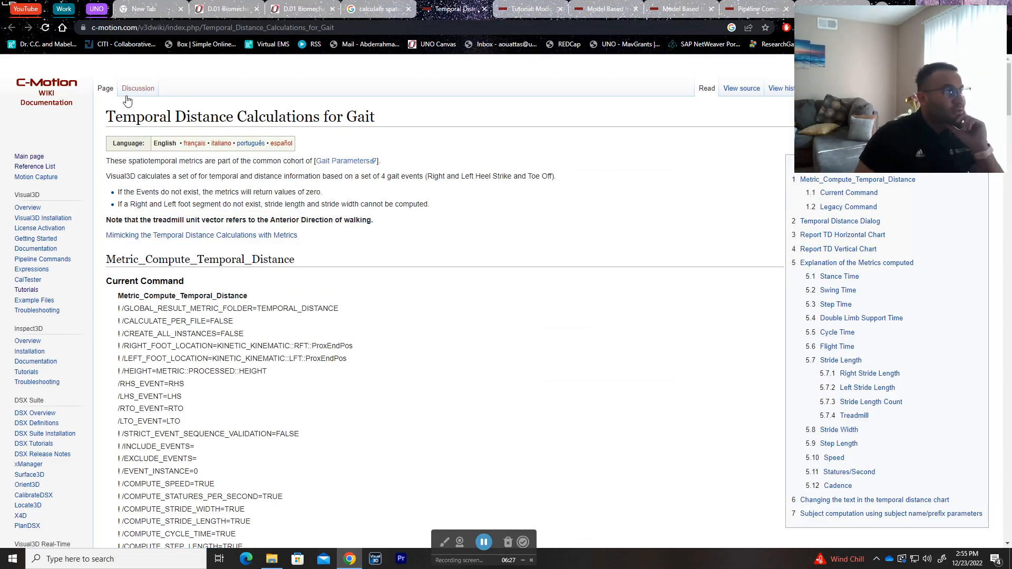
Step: Read the Metric_Compute_Temporal_Distance command listings, the Temporal Distance Dialog section and the Report TD Horizontal Chart section of the wiki page
scroll(410, 243, "down", 3)
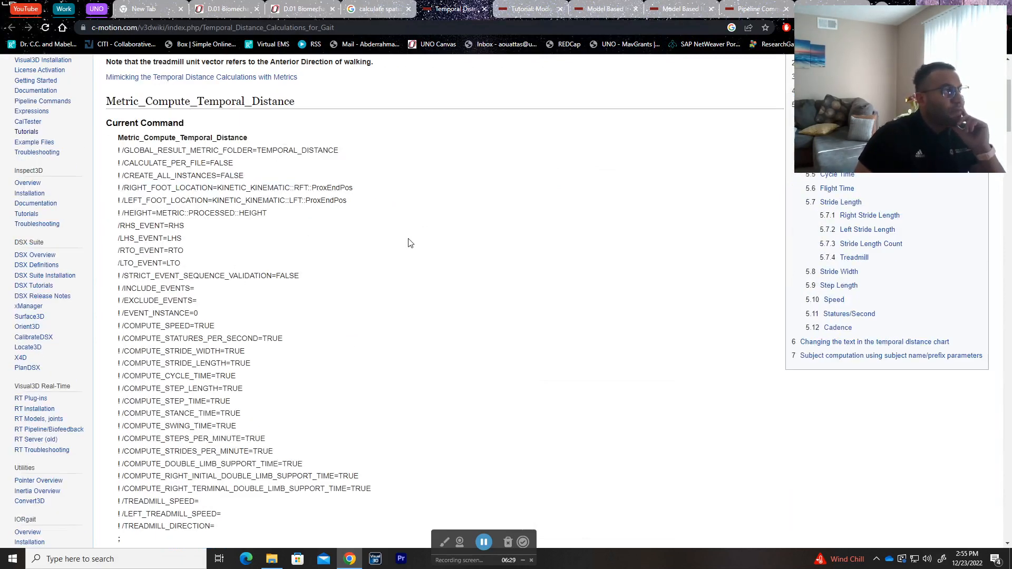
scroll(409, 243, "down", 5)
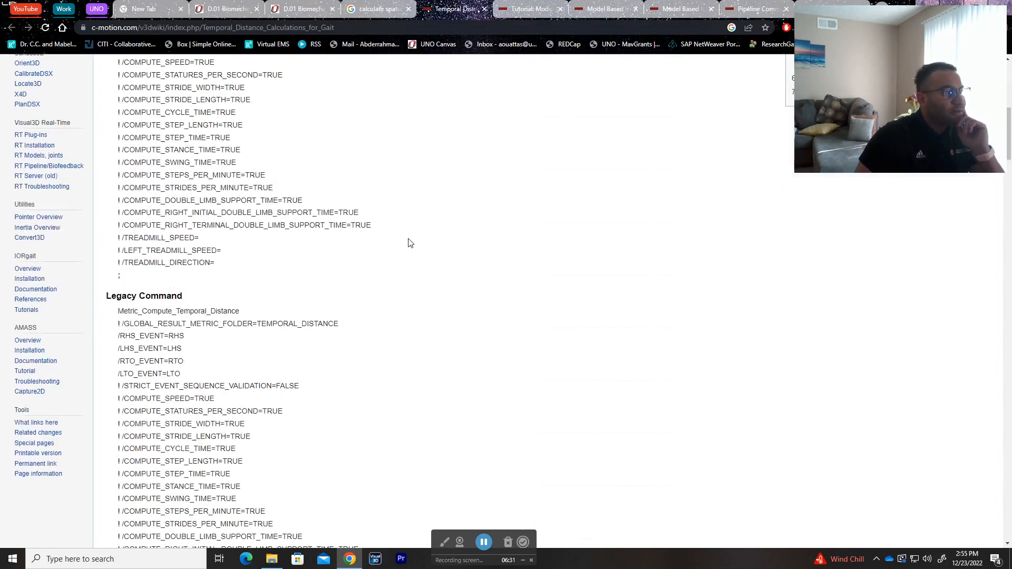
scroll(410, 242, "down", 10)
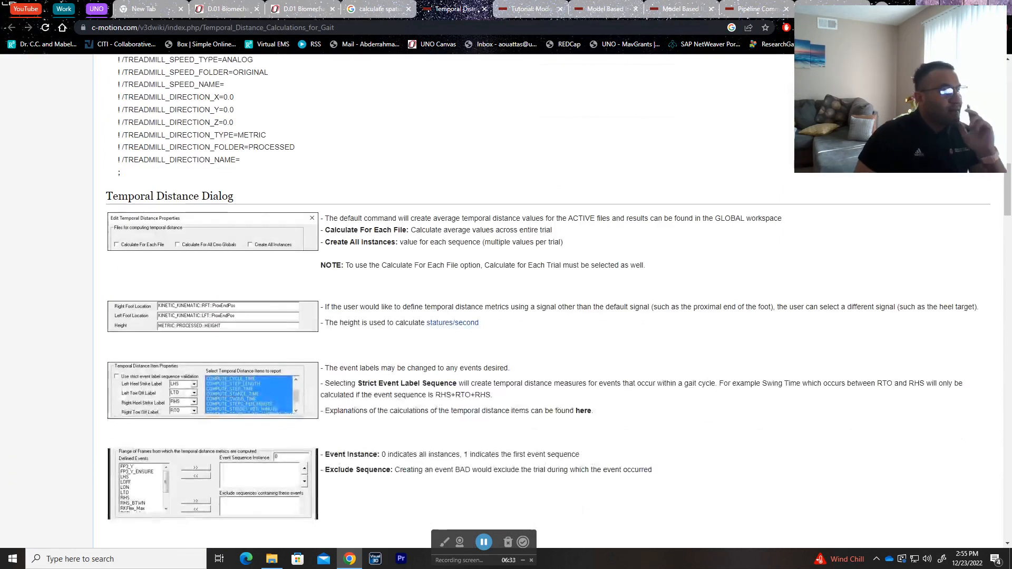
scroll(447, 245, "down", 2)
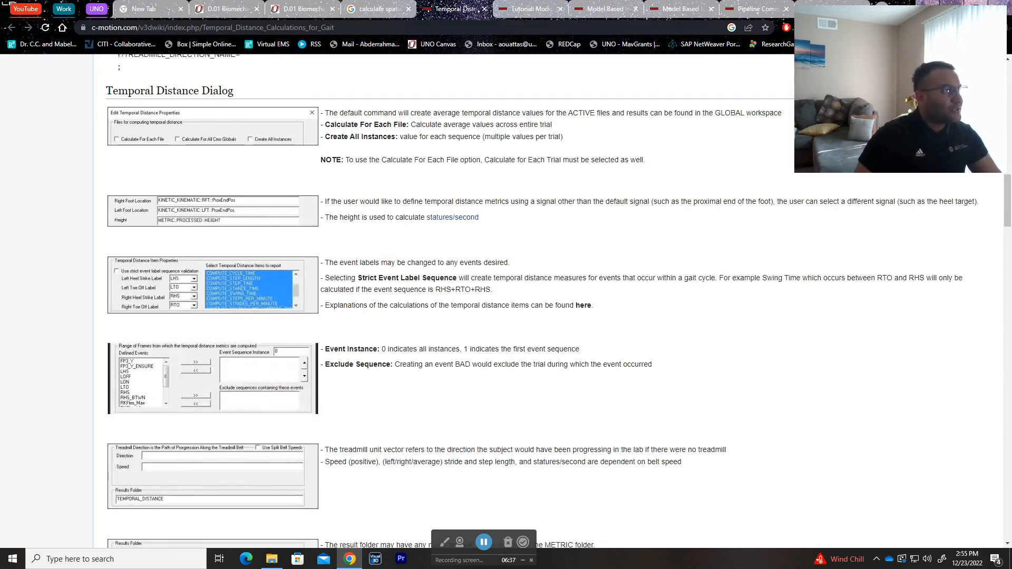
scroll(463, 289, "down", 7)
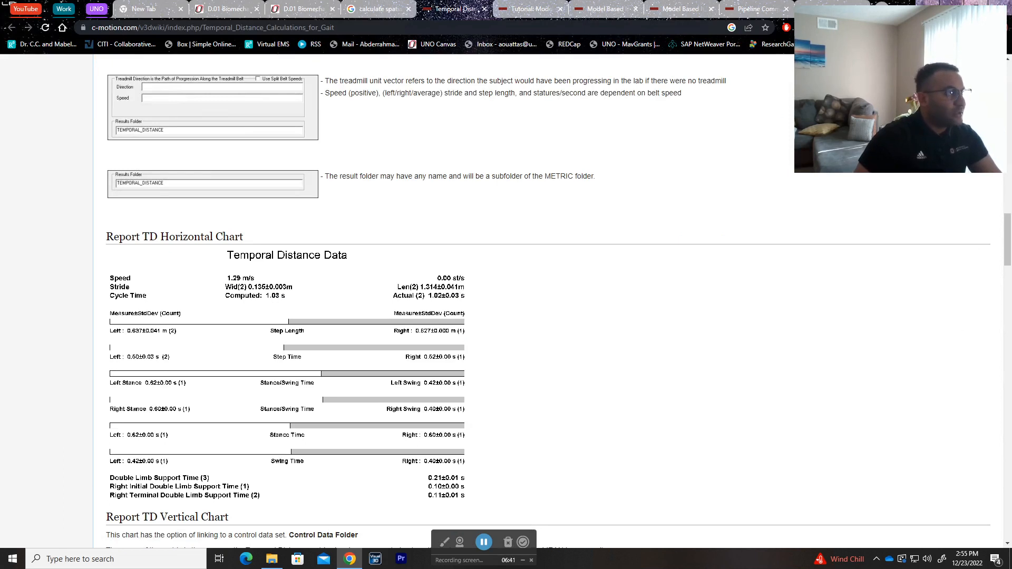
triple_click(275, 243)
left_click(275, 242)
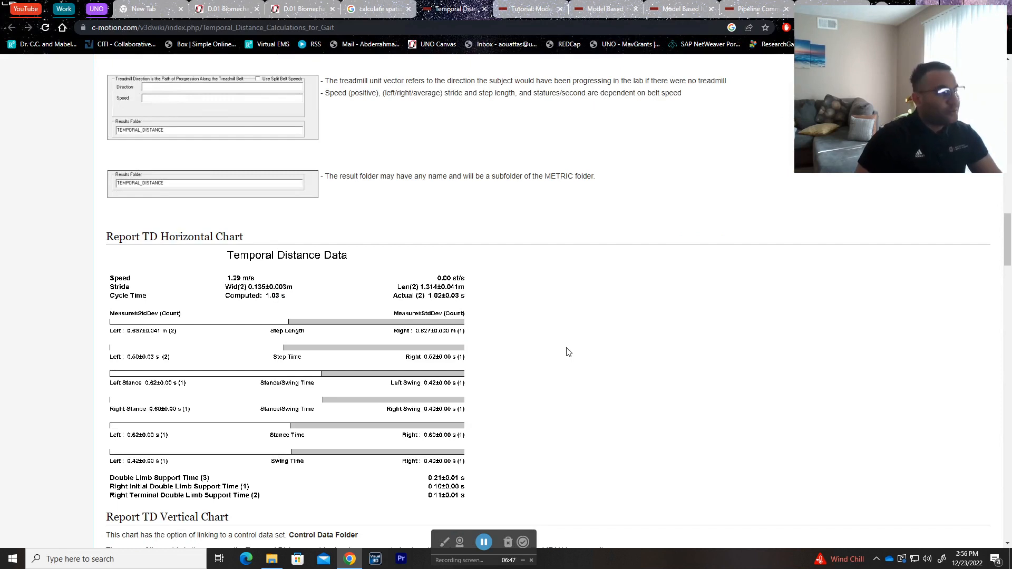
Step: Look through the Report TD Vertical Chart section down to the Explanation of the Metrics computed
scroll(568, 352, "down", 3)
scroll(568, 352, "down", 6)
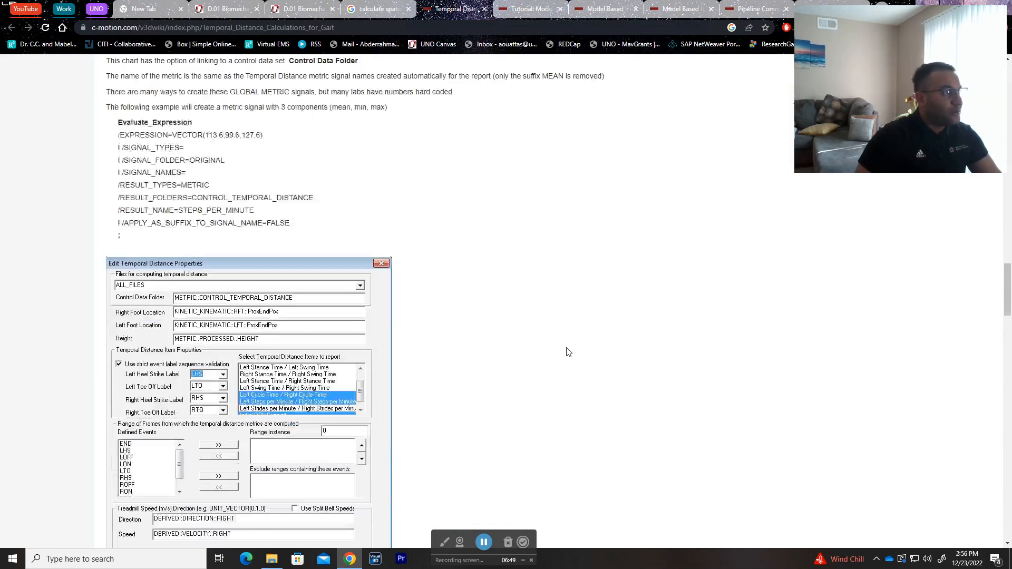
scroll(568, 352, "up", 3)
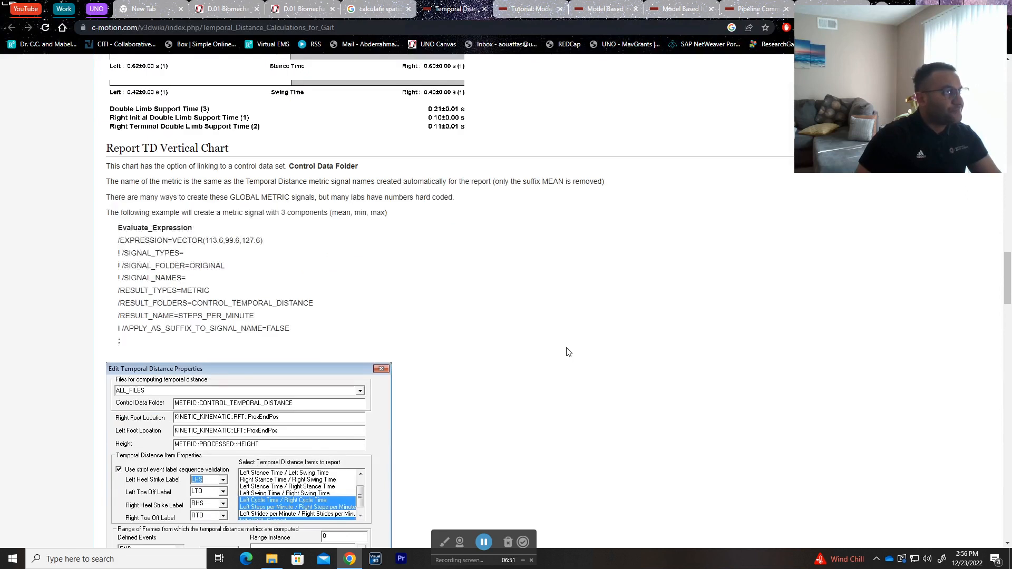
scroll(567, 352, "down", 9)
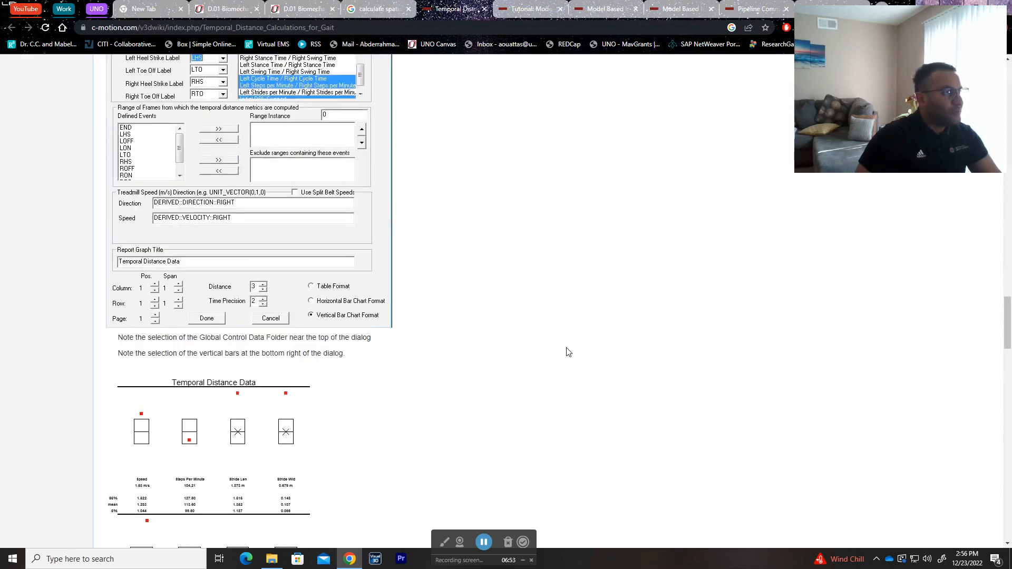
scroll(567, 351, "down", 10)
scroll(567, 352, "up", 4)
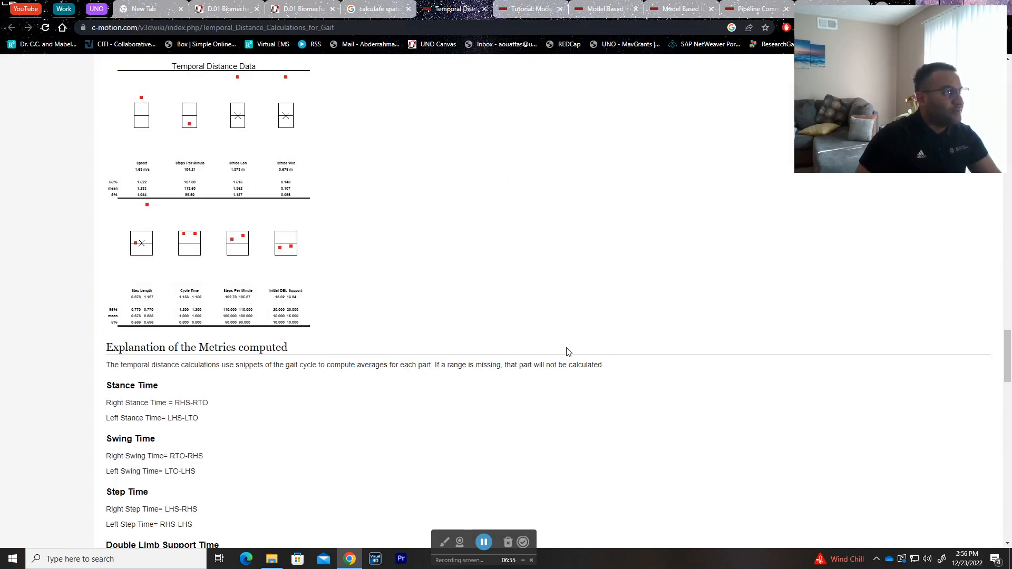
scroll(567, 352, "down", 5)
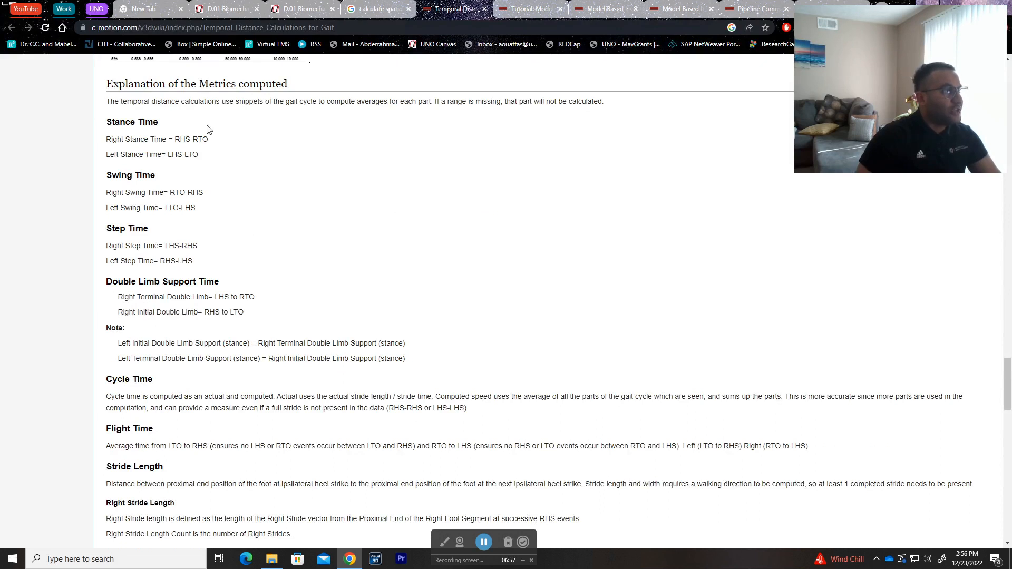
Step: Read the metric explanations and the remaining sections to the end of the wiki page, and return to its title
triple_click(340, 89)
left_click(375, 194)
scroll(486, 334, "down", 12)
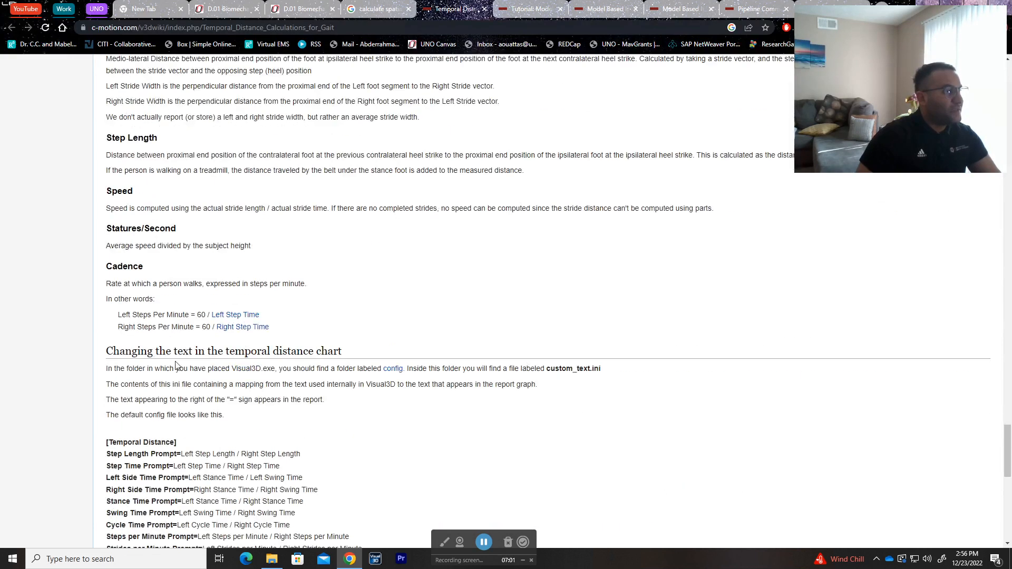
scroll(406, 346, "down", 4)
scroll(550, 343, "down", 5)
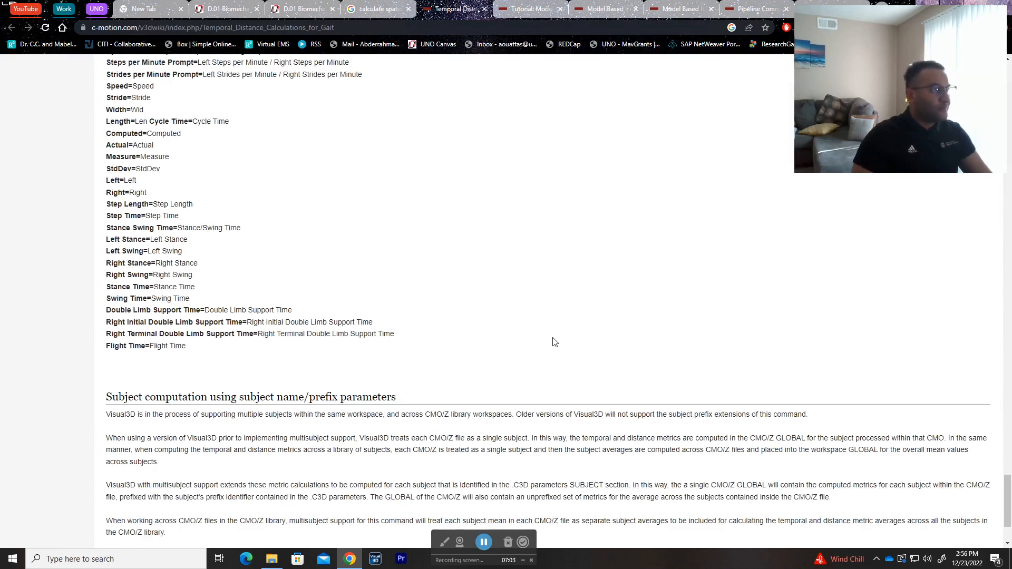
scroll(551, 343, "down", 2)
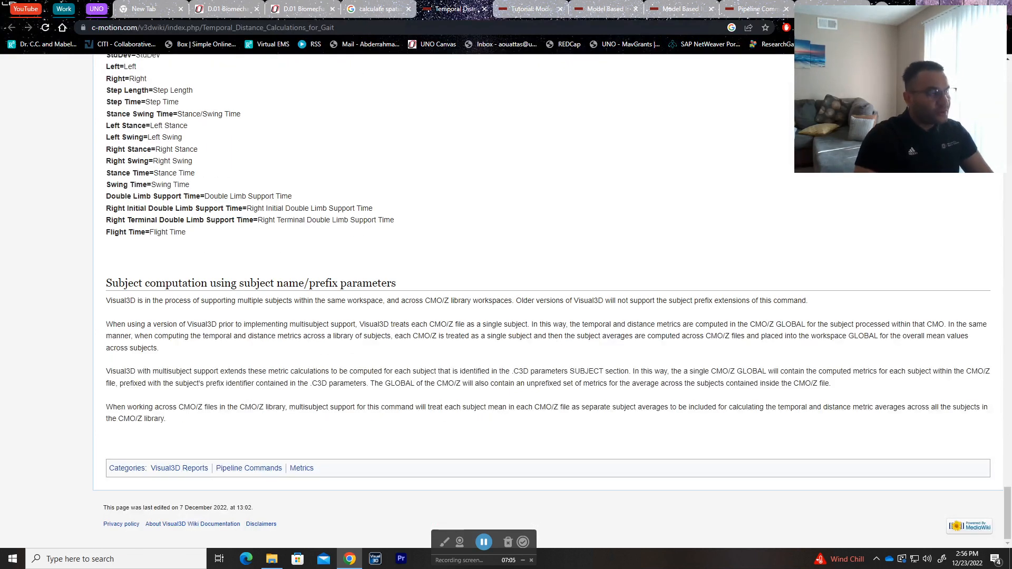
key("Home")
left_click_drag(375, 117, 106, 117)
left_click(605, 251)
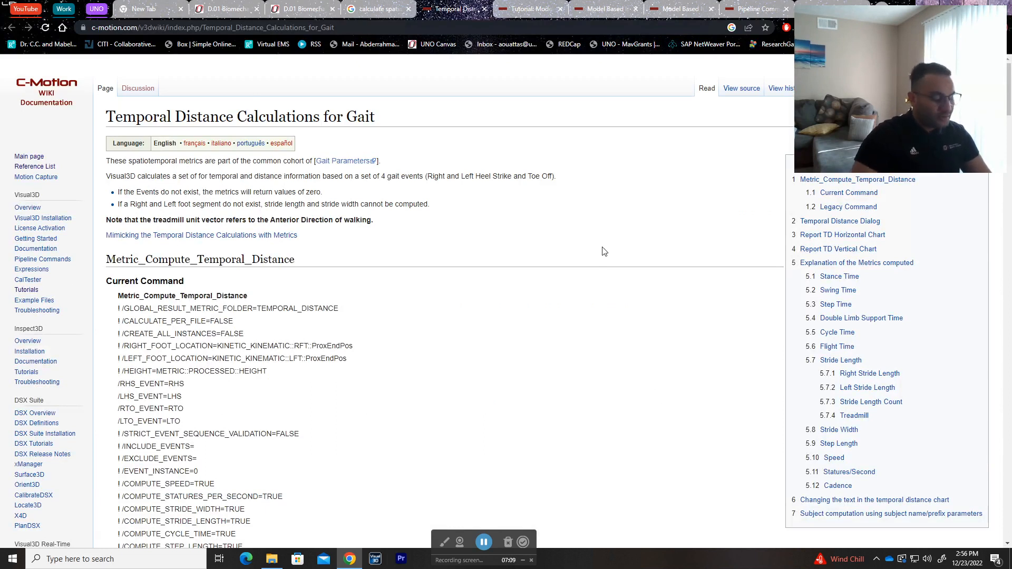
Step: Switch to Visual3D and preview each of the four Metric_Vector_Between_Events commands in the main pipeline, ending on the first one
key("alt+Tab")
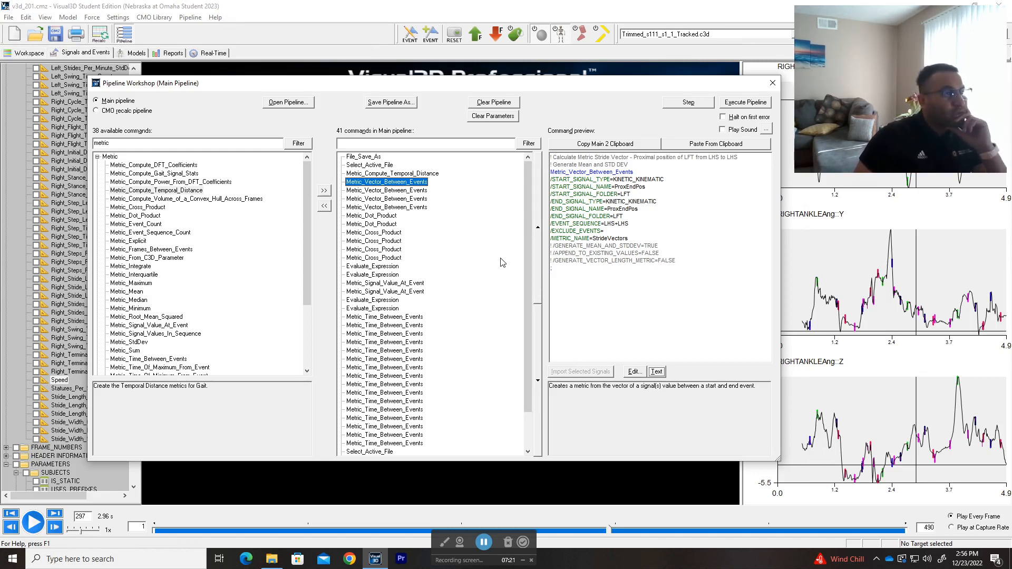
left_click(414, 191)
left_click(412, 183)
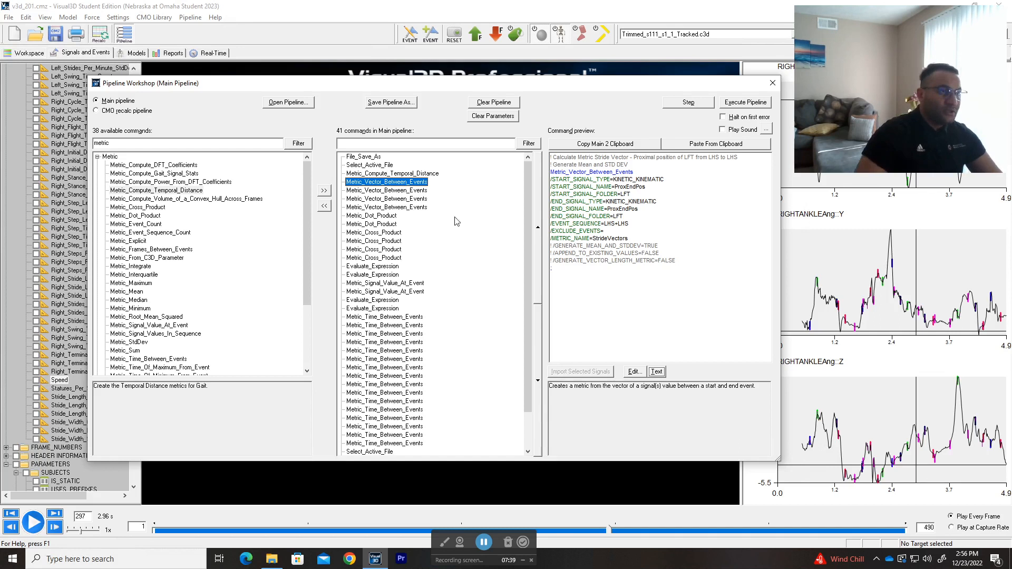
left_click(400, 190)
key("Down")
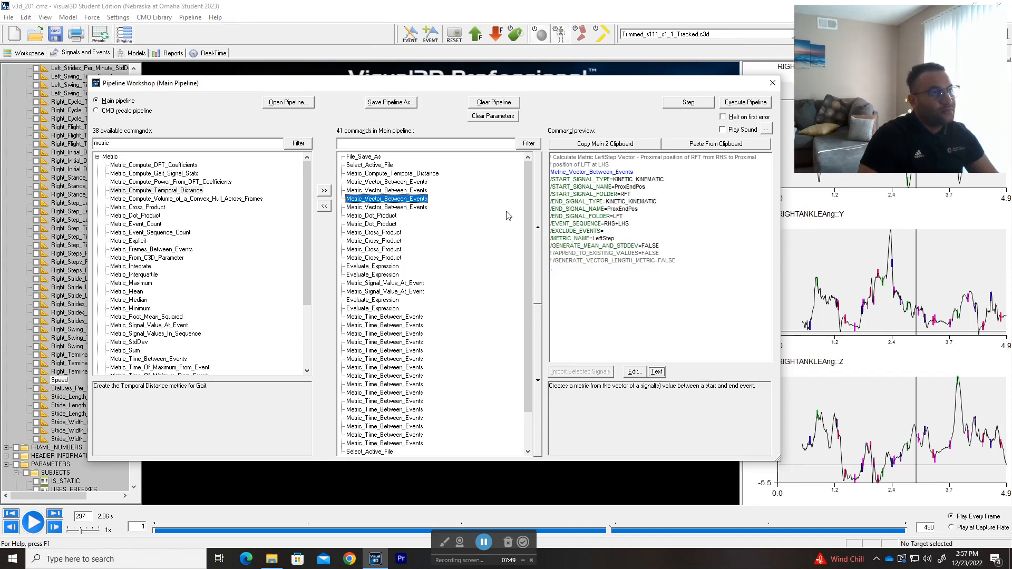
key("Down")
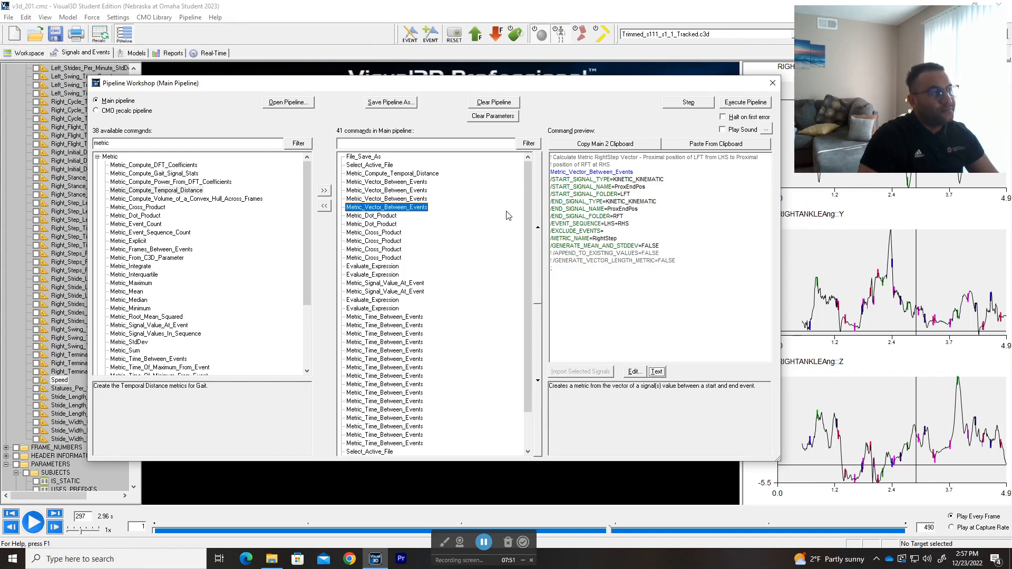
key("Up")
key("Up")
key("Up")
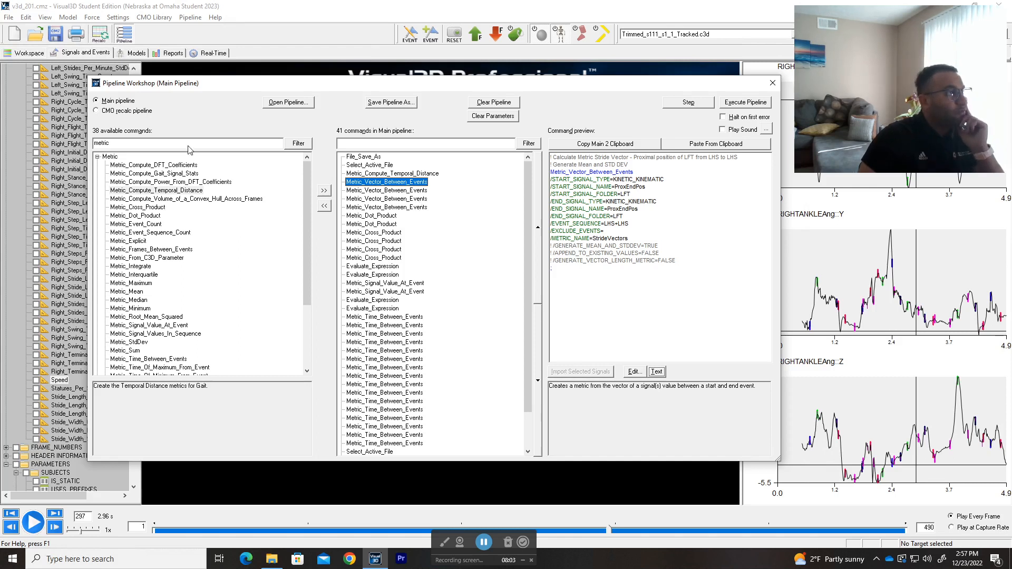
Step: Locate Metric_Vector_Between_Events in the Metric group of available commands and view its description
left_click(132, 200)
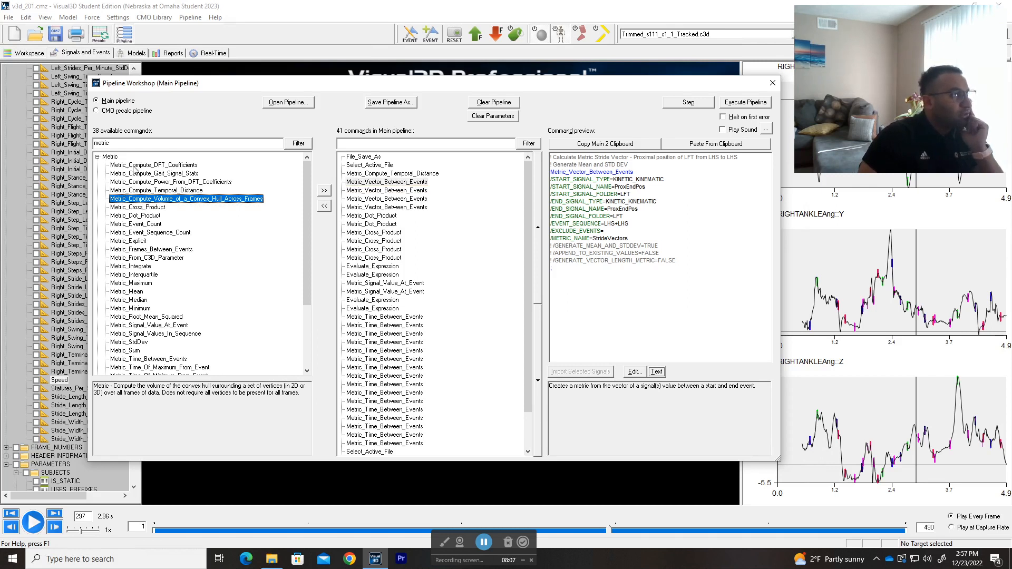
left_click(98, 157)
left_click(98, 157)
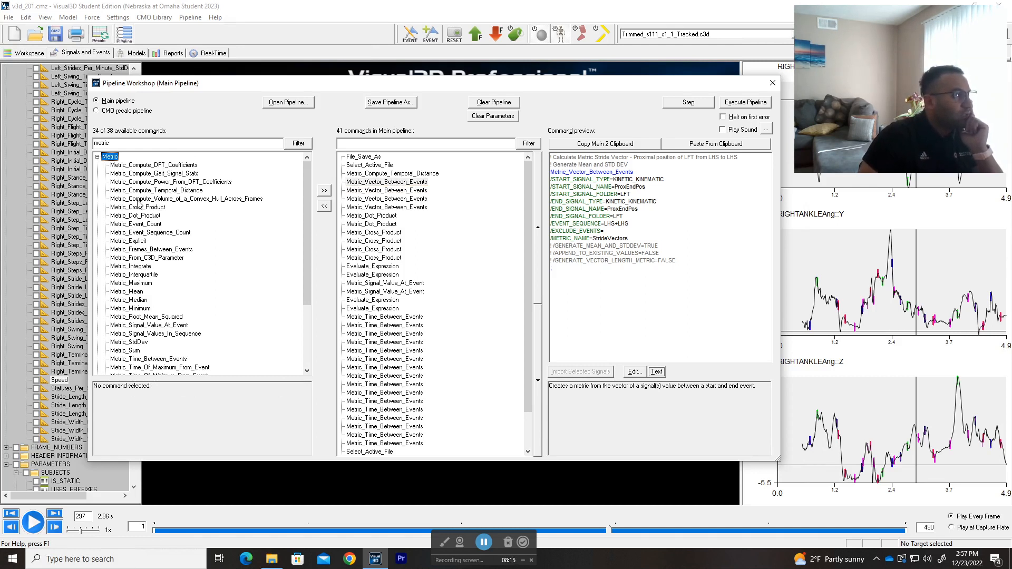
scroll(140, 254, "down", 4)
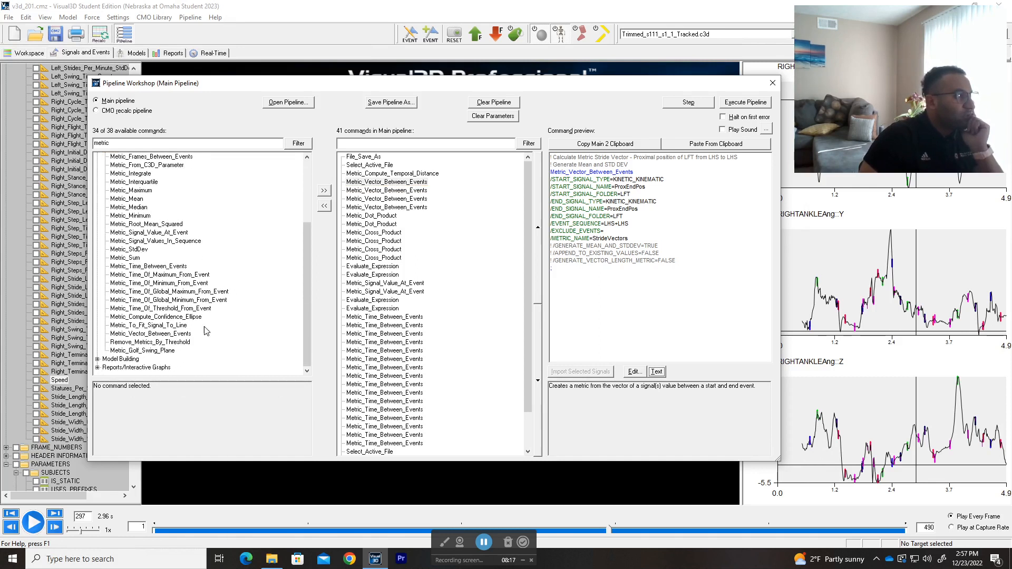
left_click(162, 336)
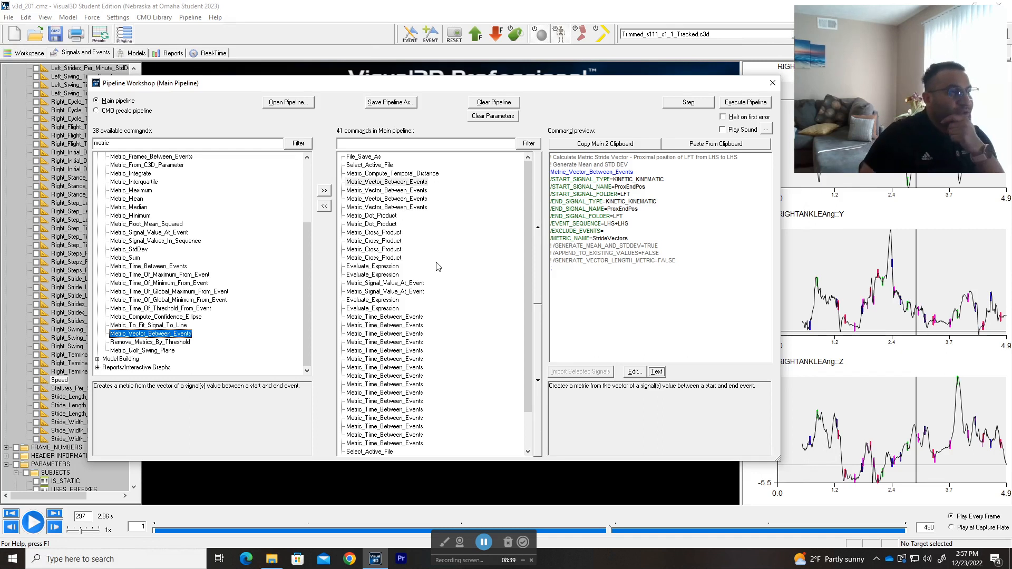
Step: Review the settings dialog of the pipeline's first Metric_Vector_Between_Events command, and close it without changes
left_click(424, 208)
left_click(413, 182)
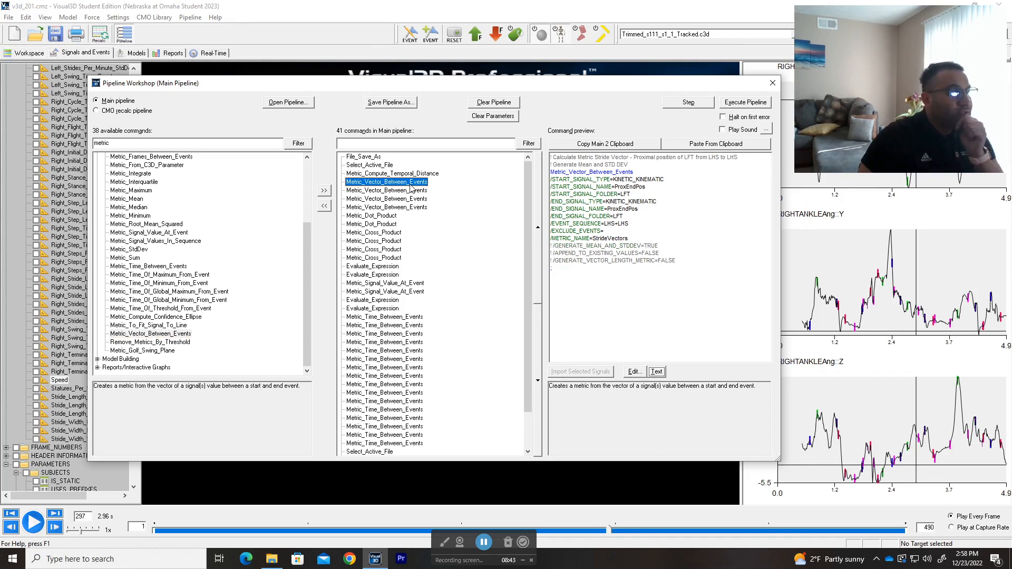
left_click(657, 372)
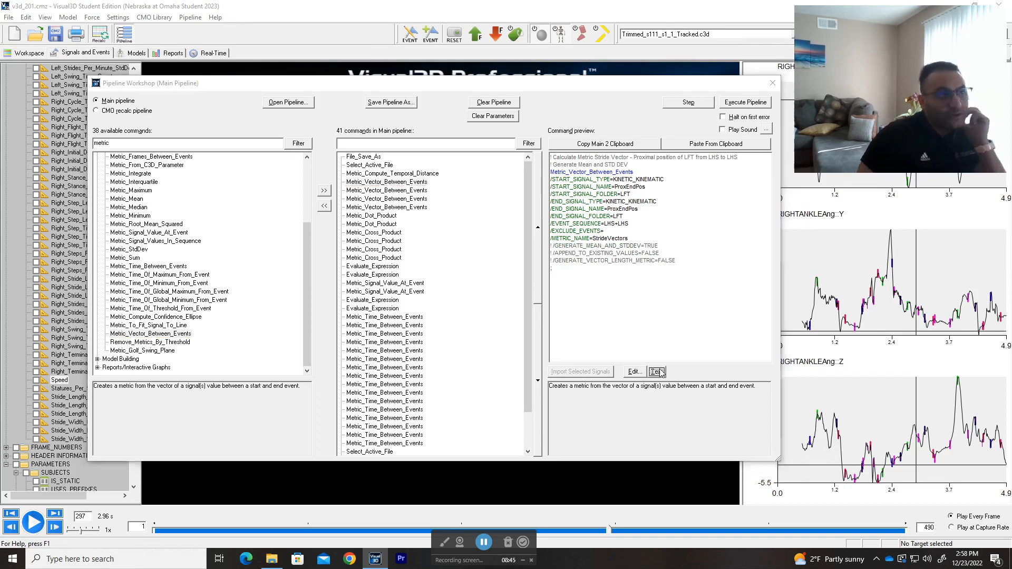
left_click(574, 159)
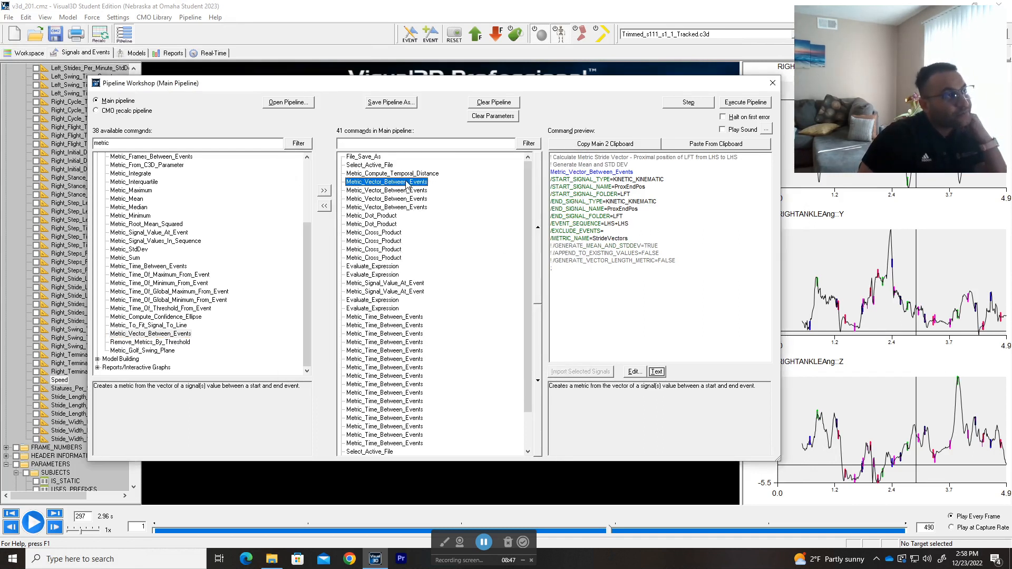
double_click(409, 183)
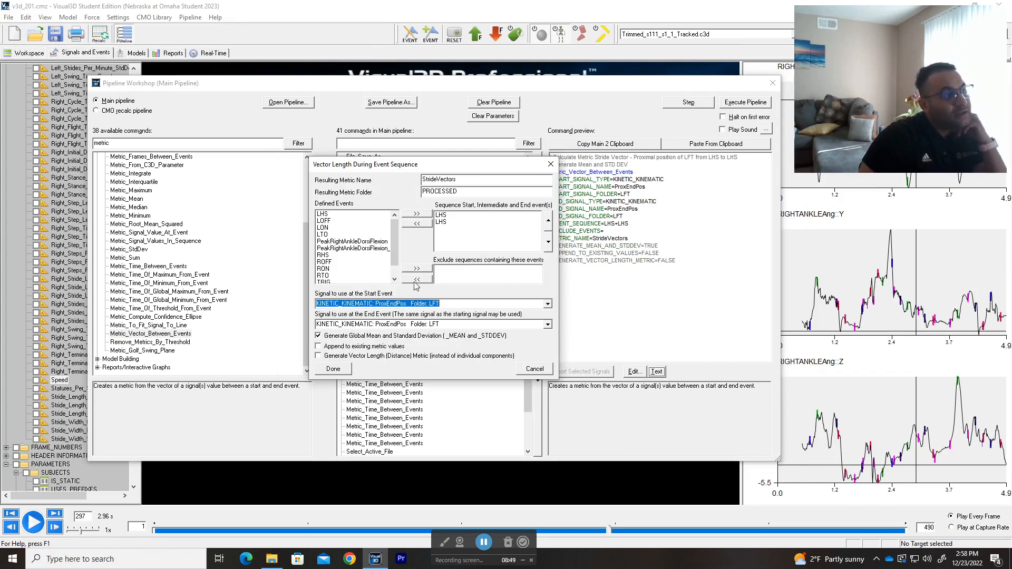
left_click(551, 164)
Step: Examine the start and end signals, event sequence and metric name in the StrideVectors LHS-to-LHS command's text, and close the editor without changes
left_click(656, 372)
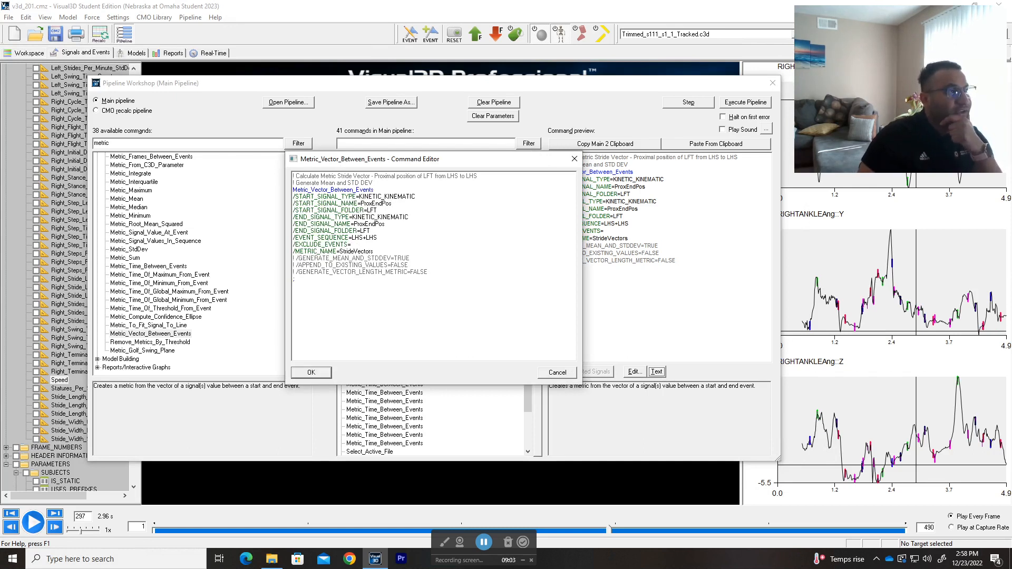
left_click_drag(392, 203, 357, 203)
left_click(378, 210)
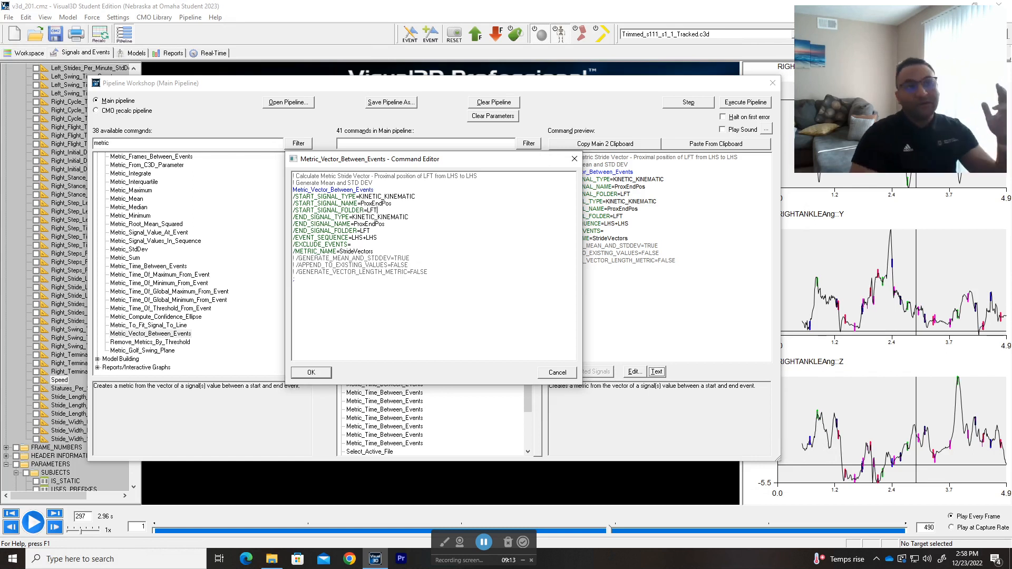
left_click(392, 204)
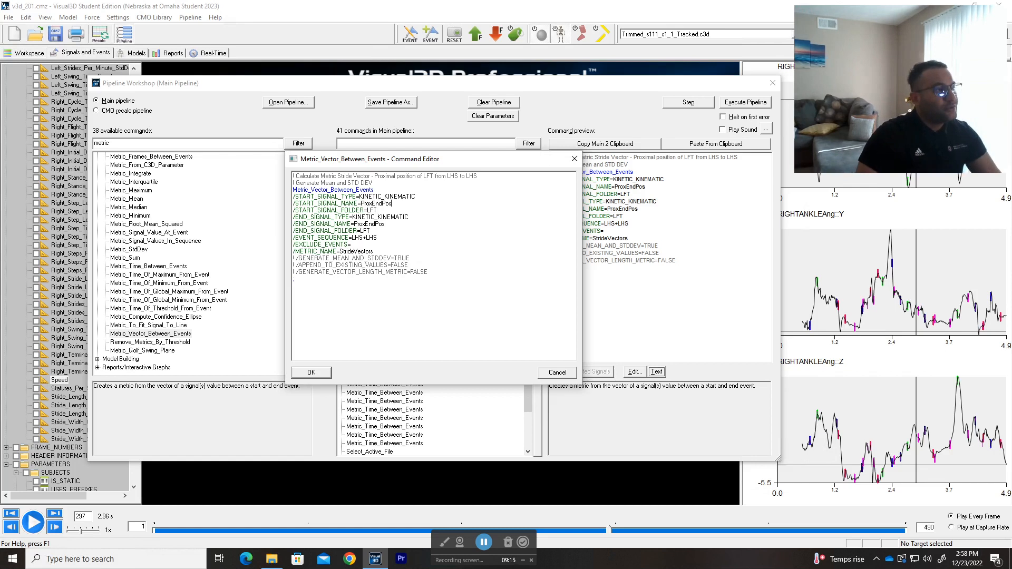
left_click_drag(408, 217, 357, 217)
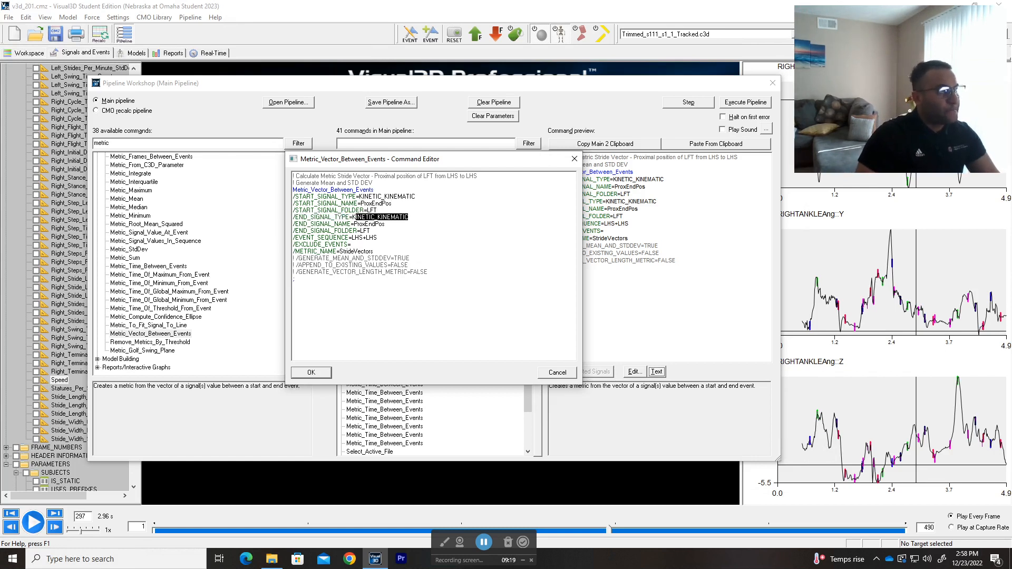
left_click(385, 224)
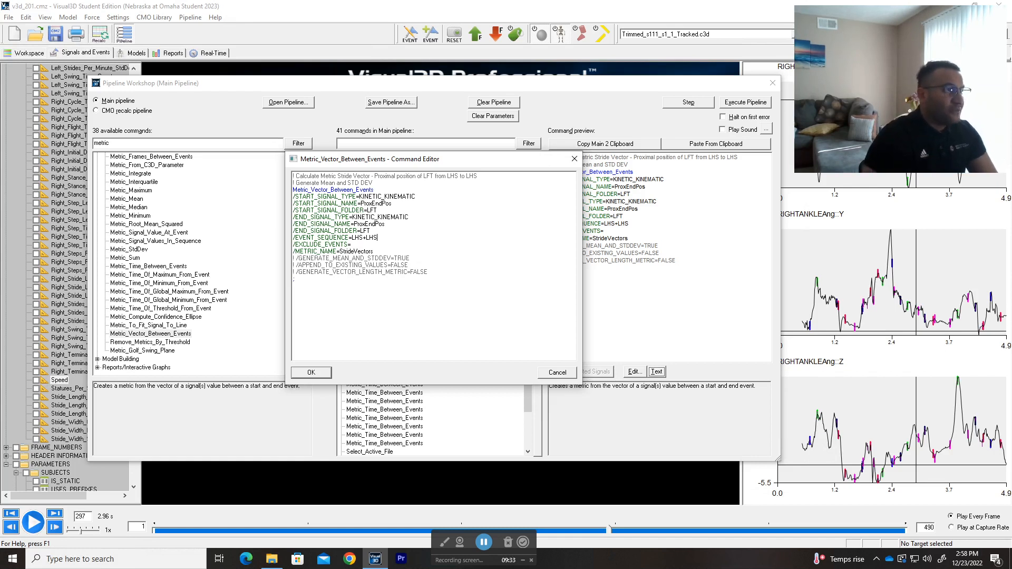
left_click_drag(373, 251, 340, 252)
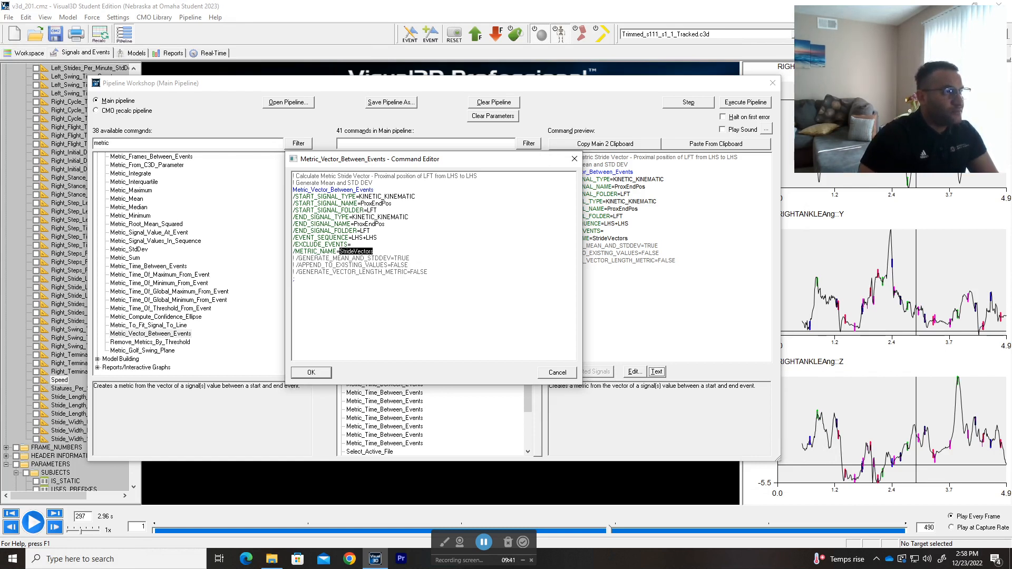
left_click(352, 244)
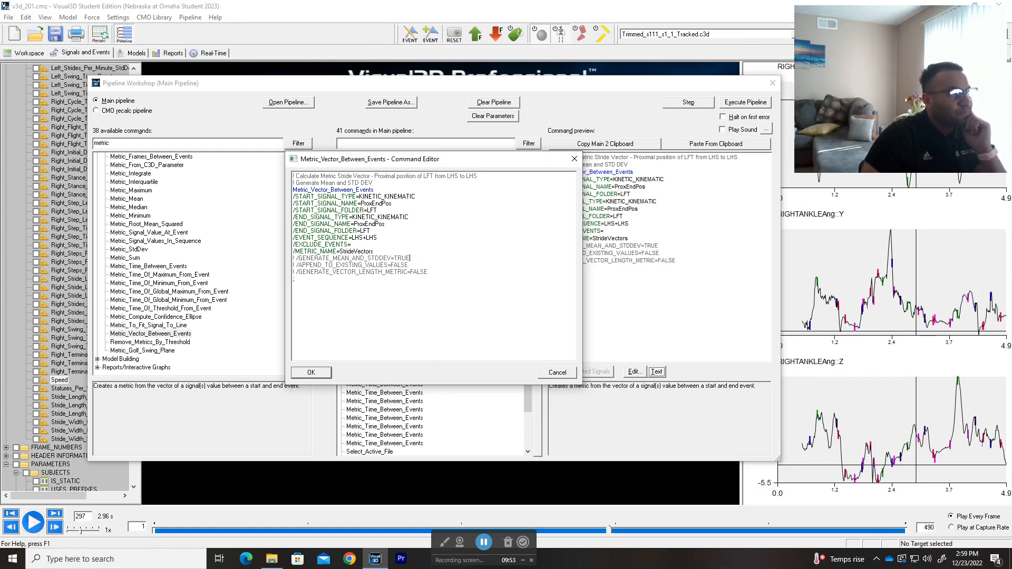
left_click(306, 370)
Step: Preview the RHS-to-RHS StrideVectors command, and examine the LeftStep command's signals, event sequence and metric name in its text
left_click(396, 191)
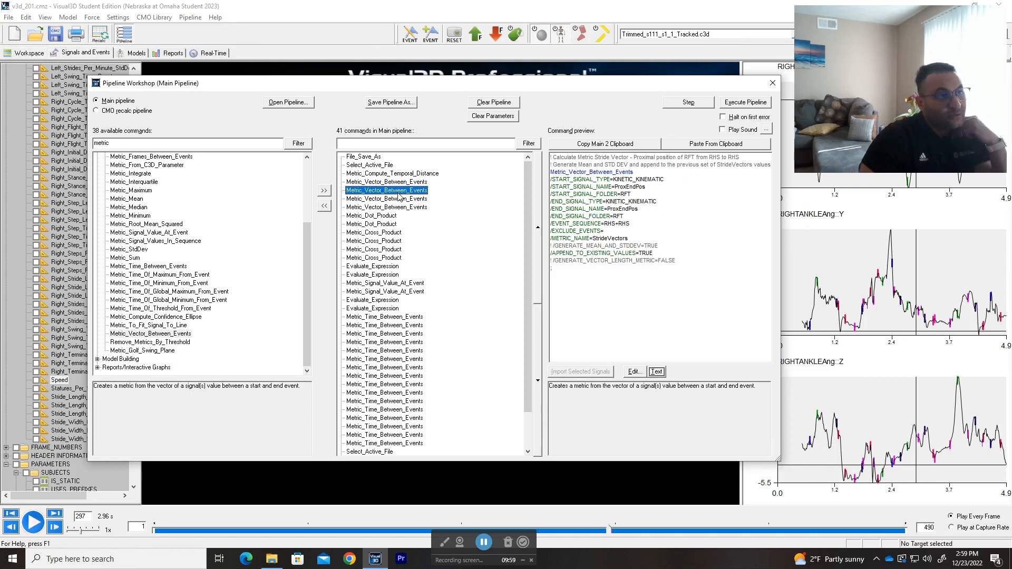
left_click(402, 199)
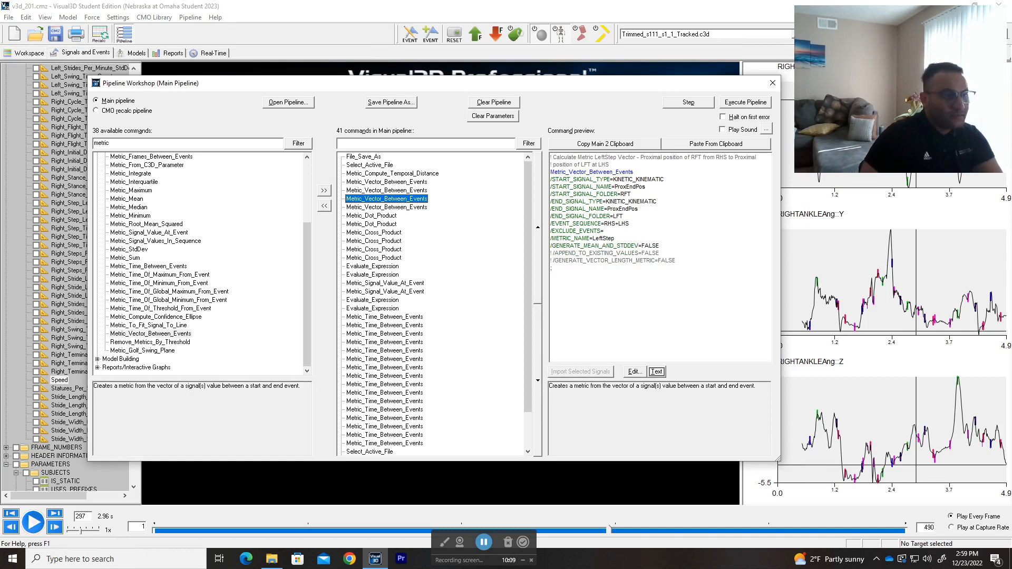
left_click(658, 374)
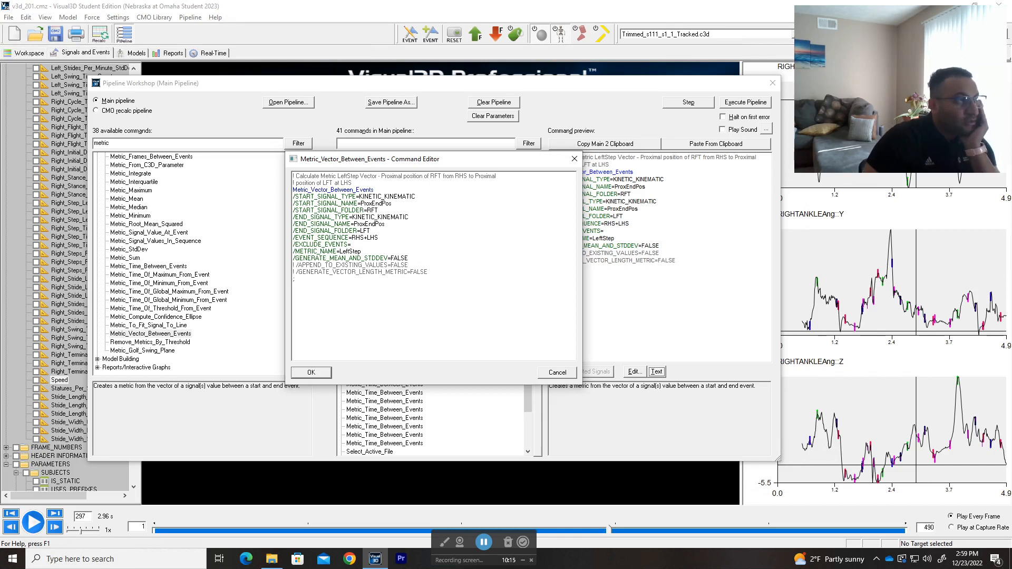
left_click_drag(415, 197, 361, 203)
left_click(392, 217)
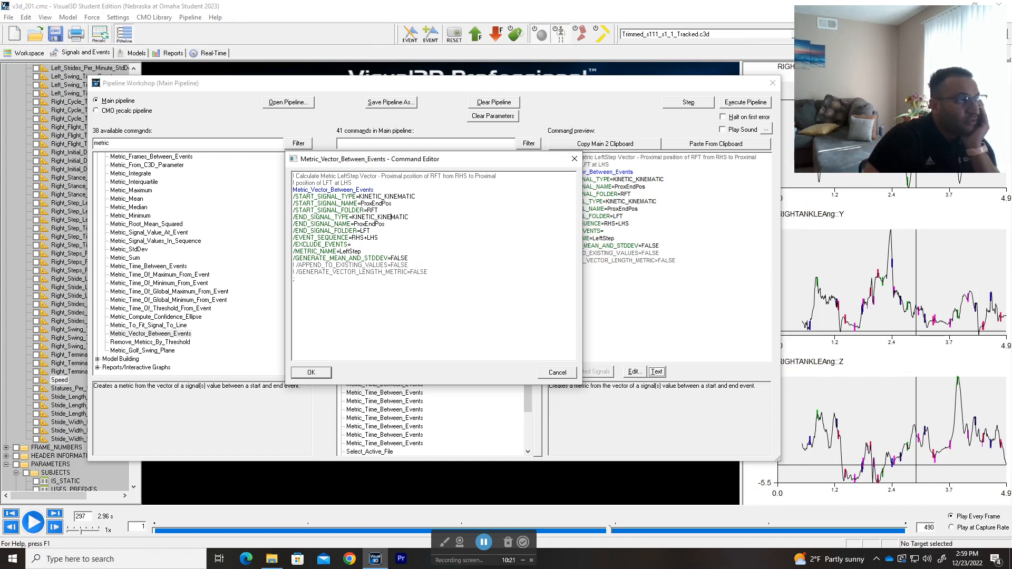
left_click_drag(407, 217, 365, 217)
left_click(372, 231)
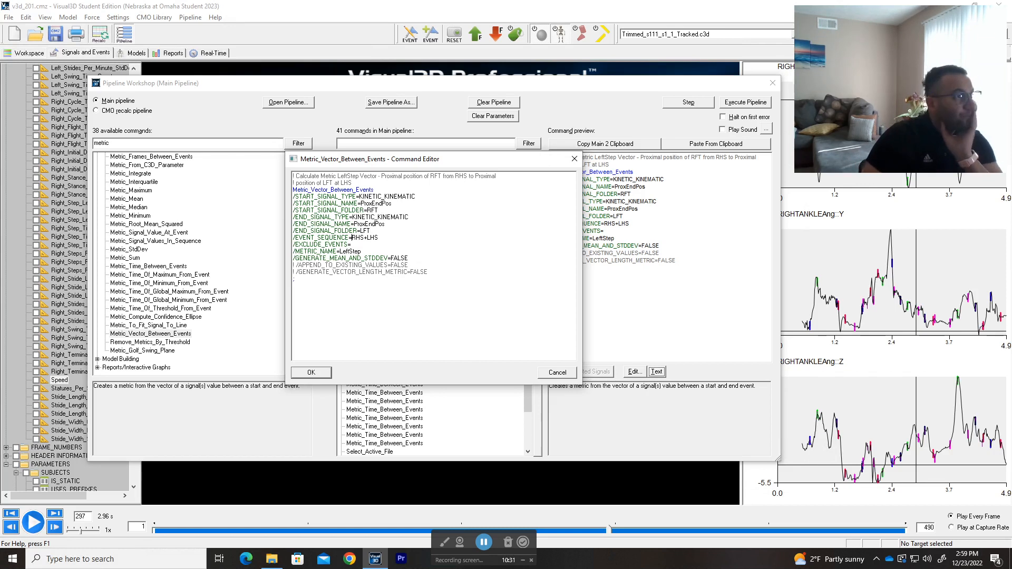
double_click(350, 251)
left_click(361, 251)
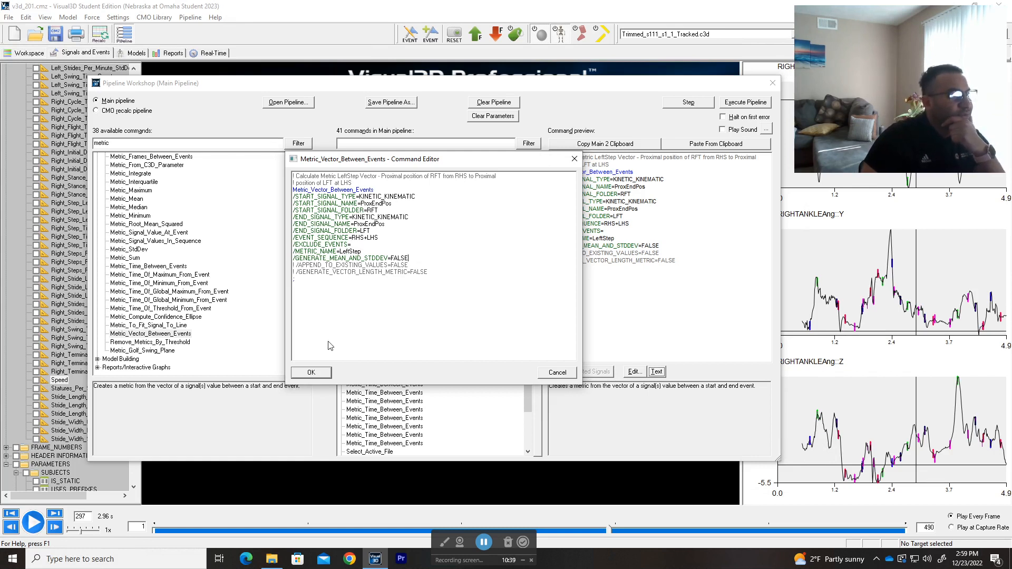
left_click(312, 373)
Step: Preview the RightStep vector command, and examine the result and input metric names in the LeftStepLength Metric_Dot_Product command's text
left_click(405, 210)
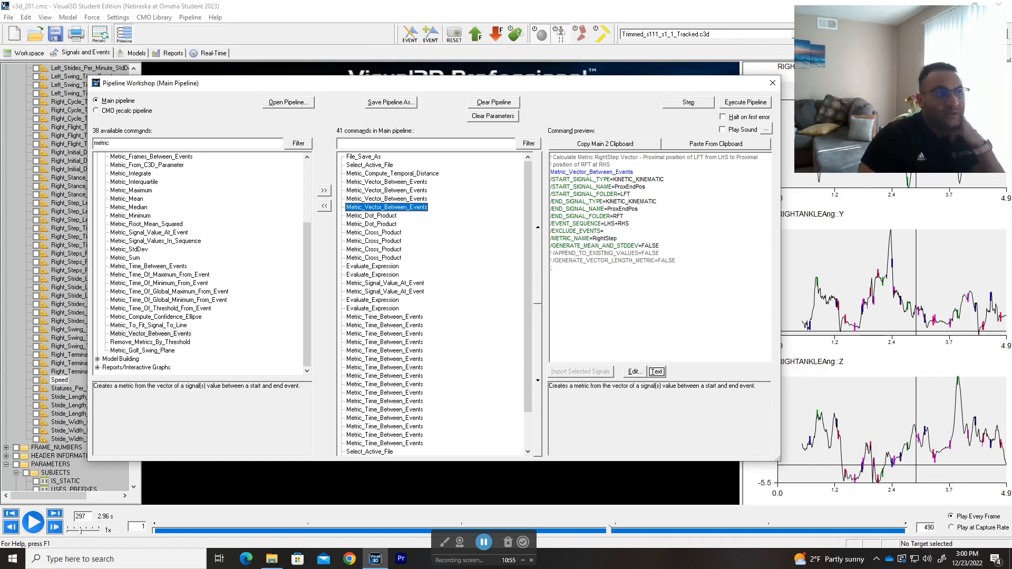
left_click(377, 218)
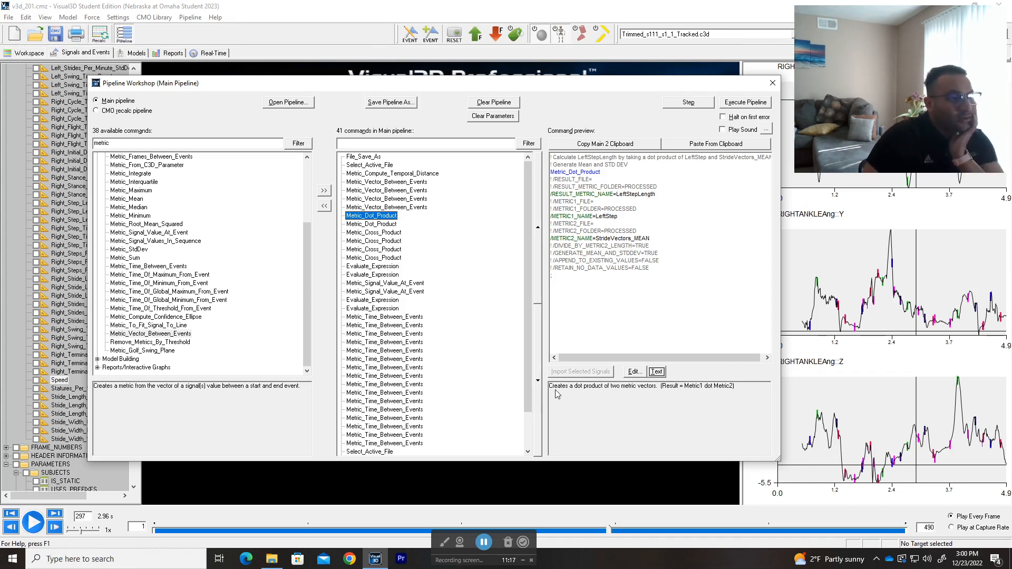
left_click(656, 371)
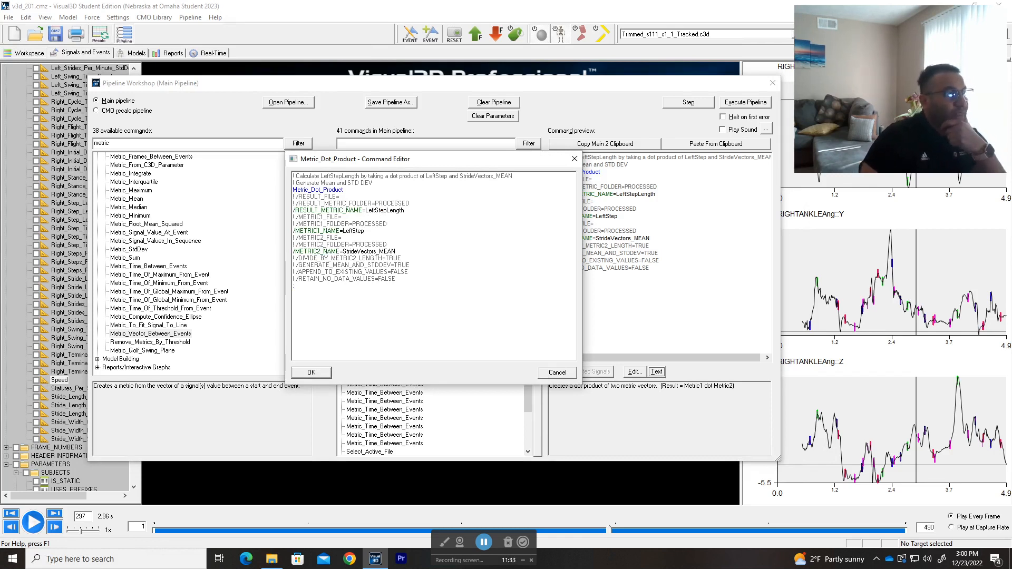
left_click_drag(405, 210, 363, 211)
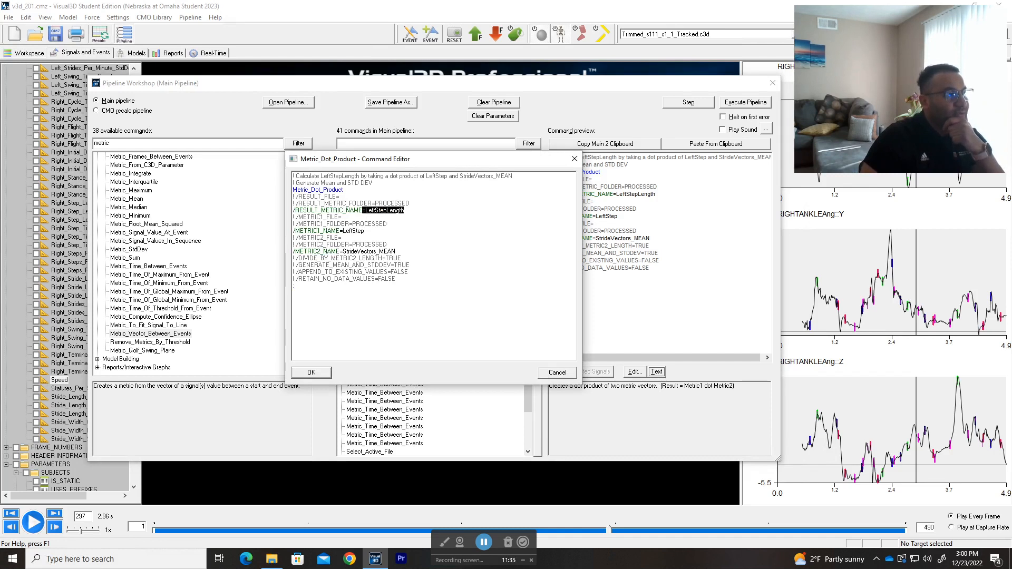
left_click(365, 230)
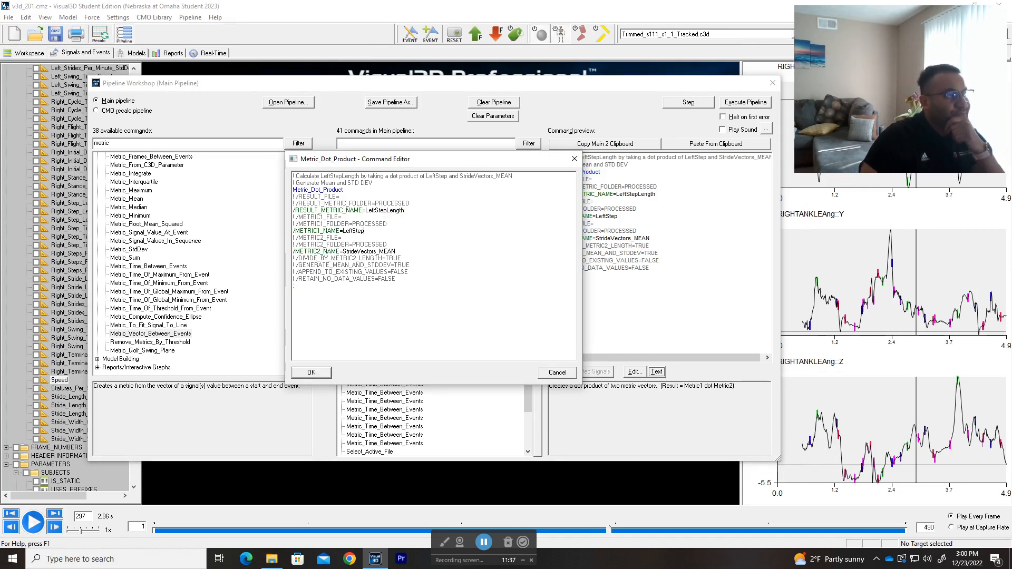
left_click_drag(365, 231, 343, 231)
left_click_drag(397, 252, 342, 251)
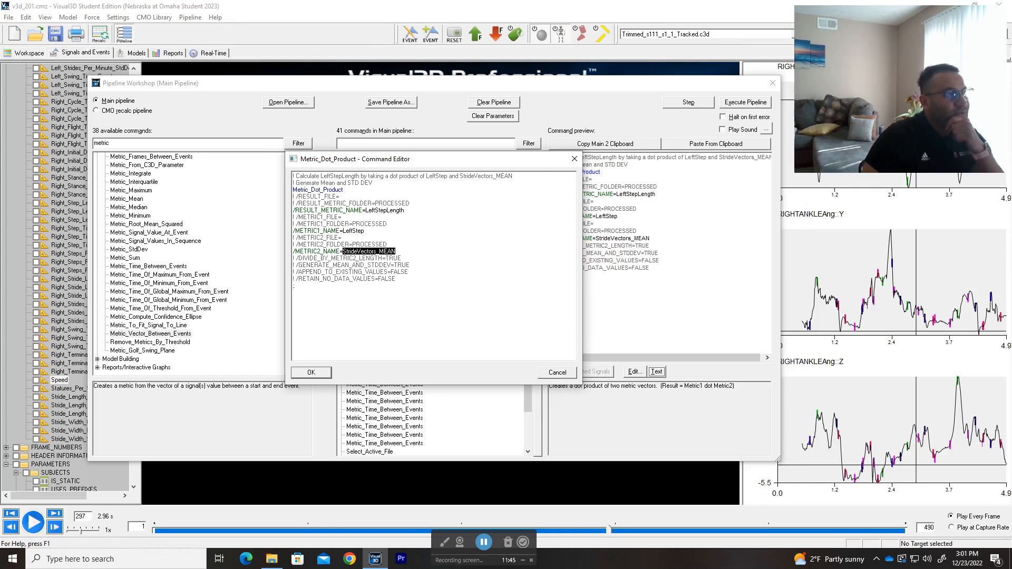
left_click(396, 252)
left_click(320, 372)
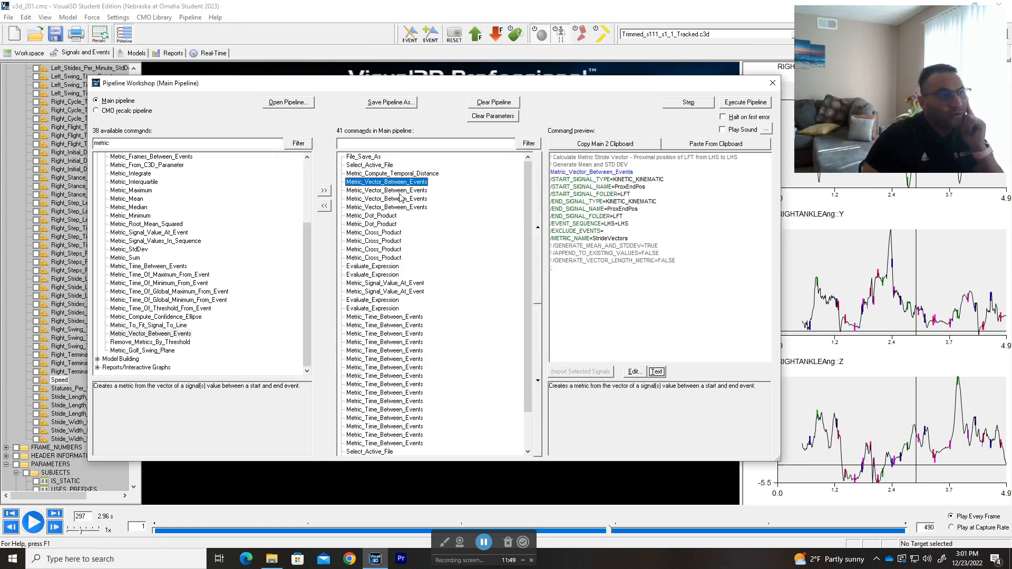
Step: Compare the previews of the RHS-to-RHS StrideVectors command, both Metric_Dot_Product commands and the RightStepWidth Metric_Cross_Product command
left_click(399, 190)
left_click(396, 216)
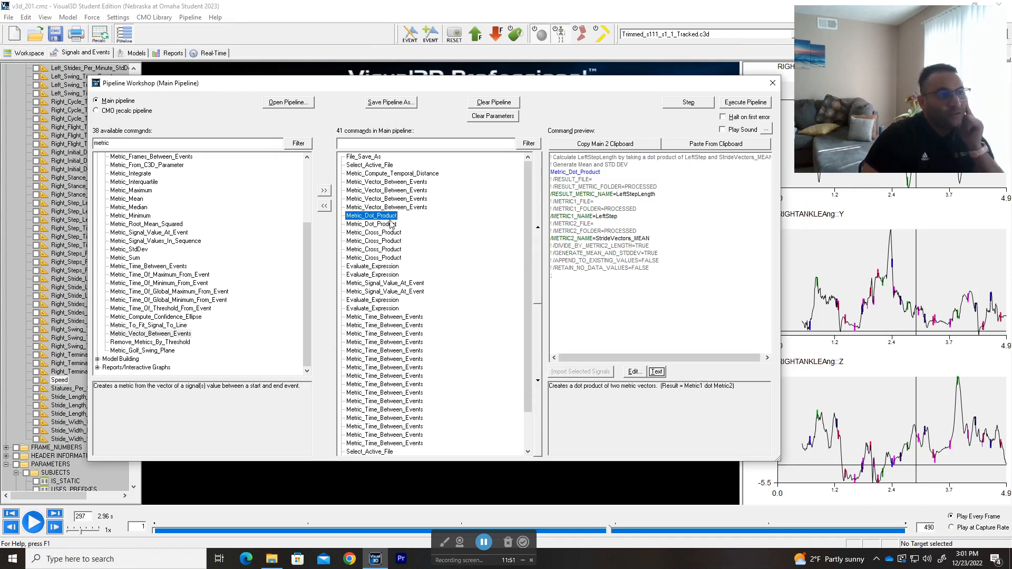
left_click(388, 224)
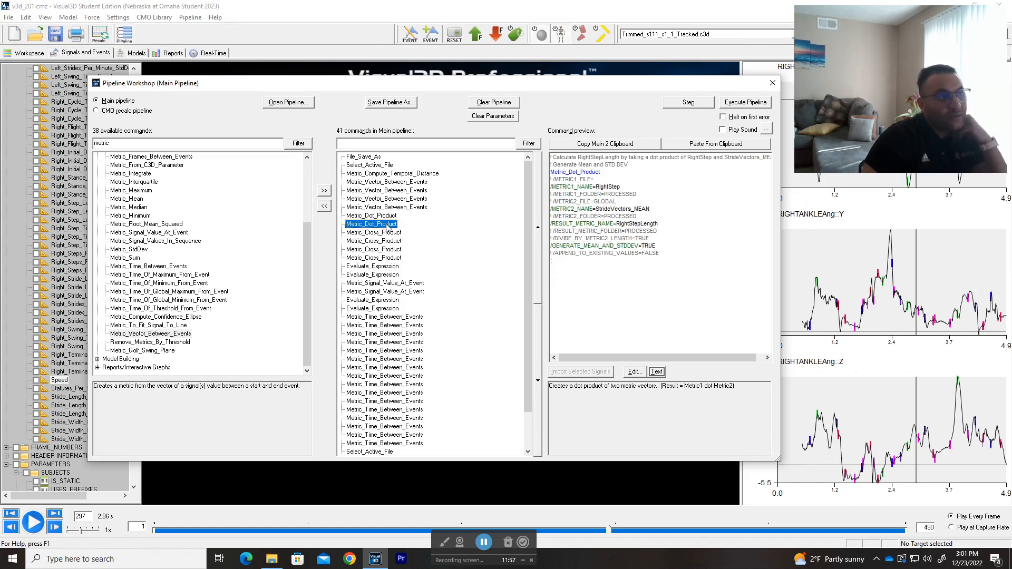
left_click(387, 233)
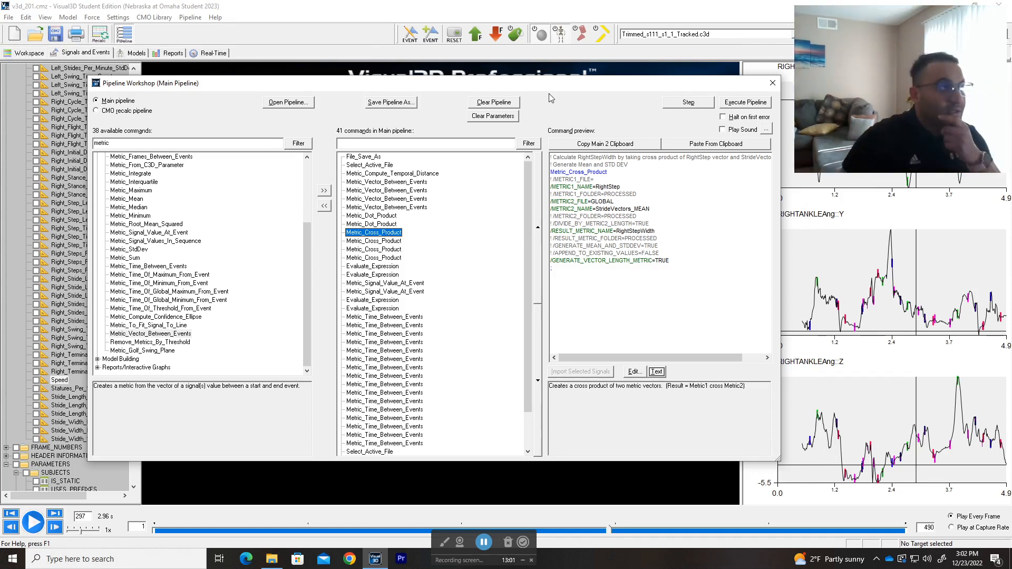
Step: Close the Pipeline Workshop and inspect the skeleton's feet and the laboratory axes on the force plates from several angles
left_click_drag(535, 83, 483, 115)
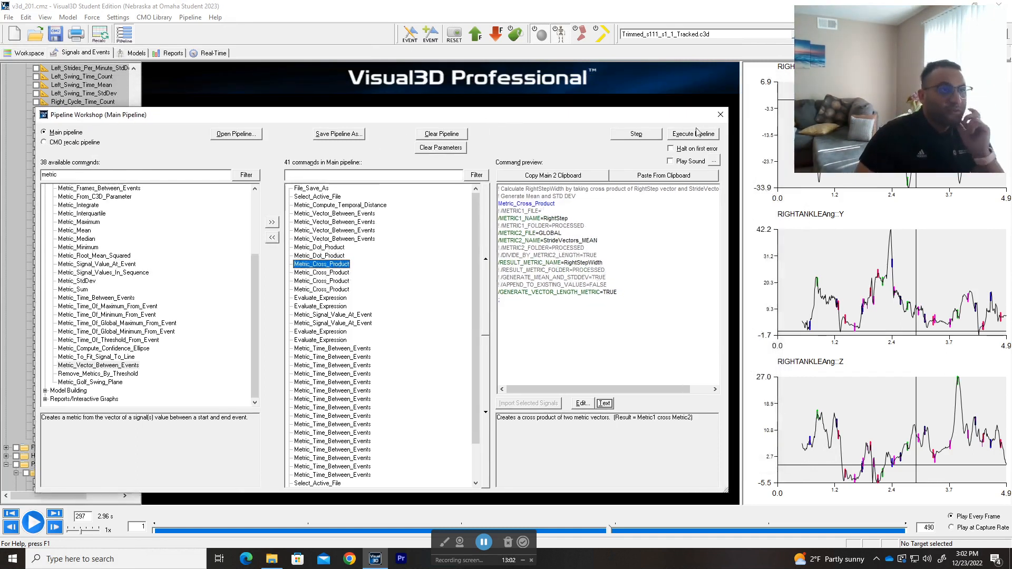
left_click(720, 114)
left_click_drag(371, 314, 558, 269)
scroll(586, 258, "up", 3)
left_click_drag(505, 2, 464, 0)
left_click_drag(631, 324, 640, 421)
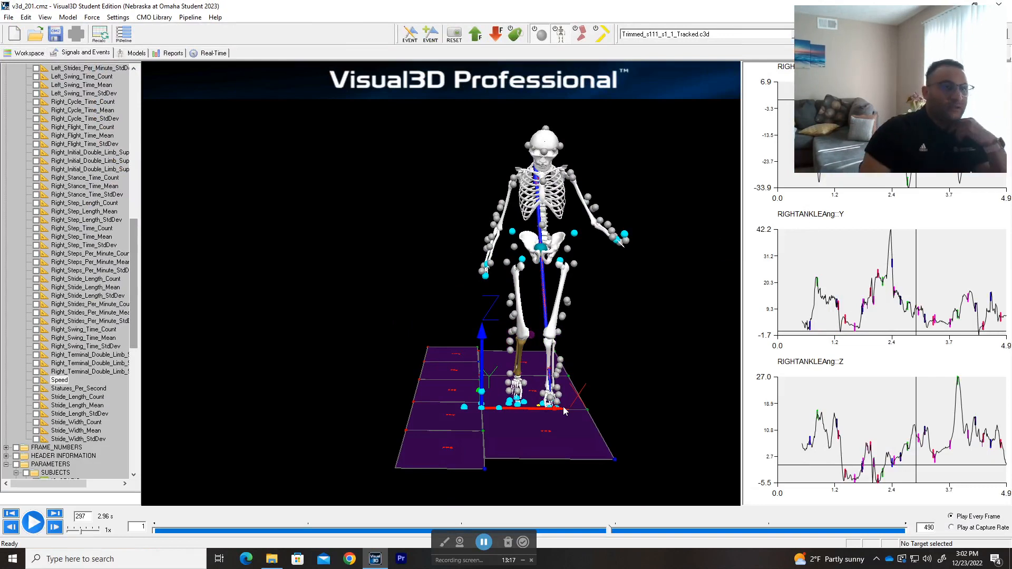
left_click_drag(592, 378, 459, 403)
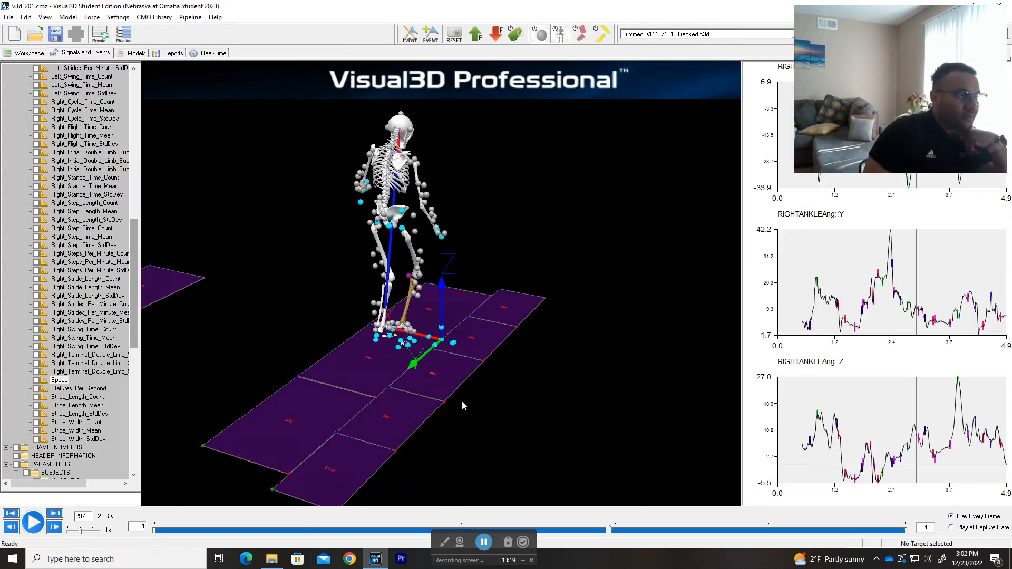
Step: Reopen the Pipeline Workshop to examine the RightStepWidth Metric_Cross_Product command's text, and preview the LeftStepWidth command
left_click(123, 34)
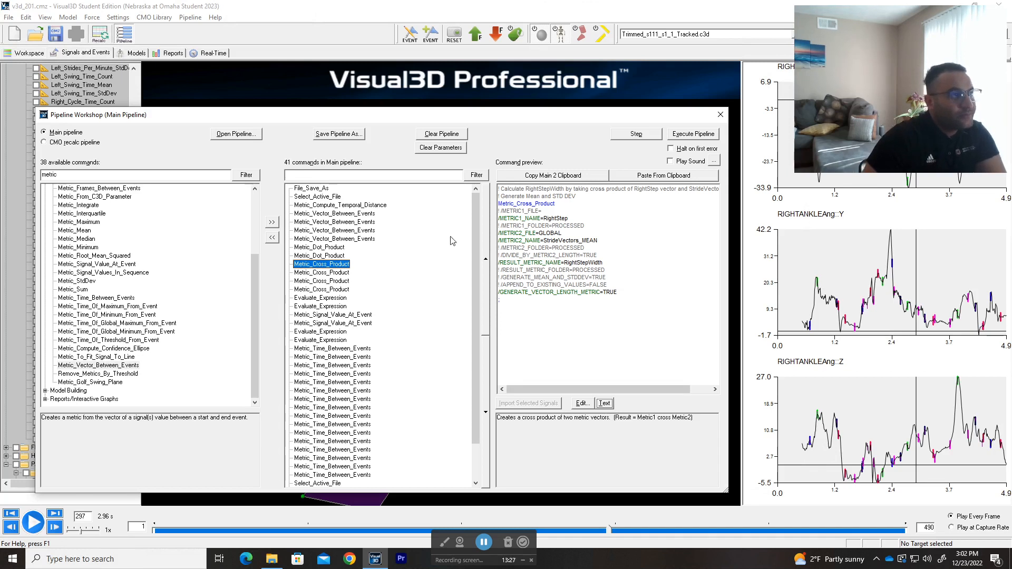
left_click(604, 404)
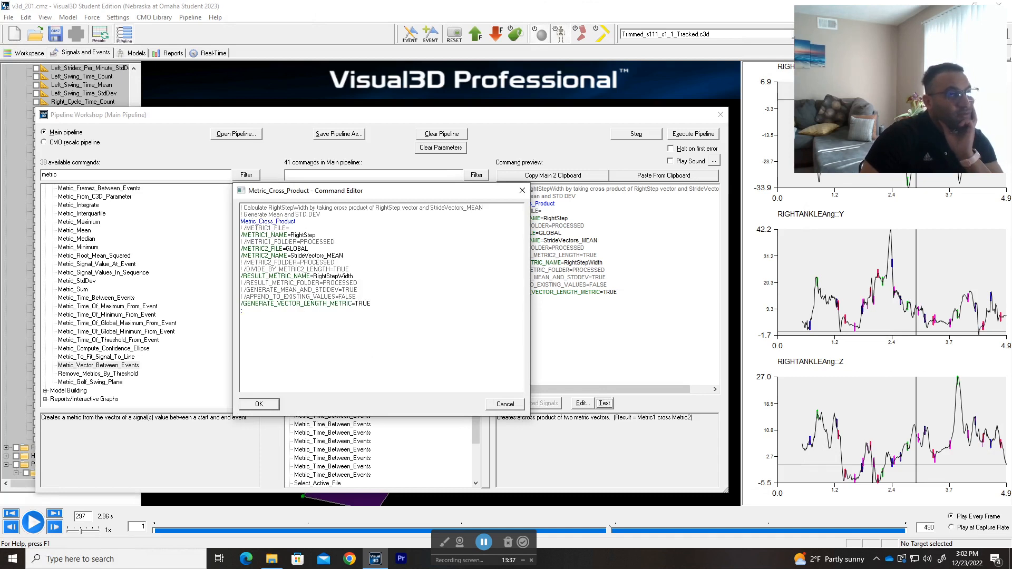
left_click_drag(320, 214, 245, 214)
left_click(326, 269)
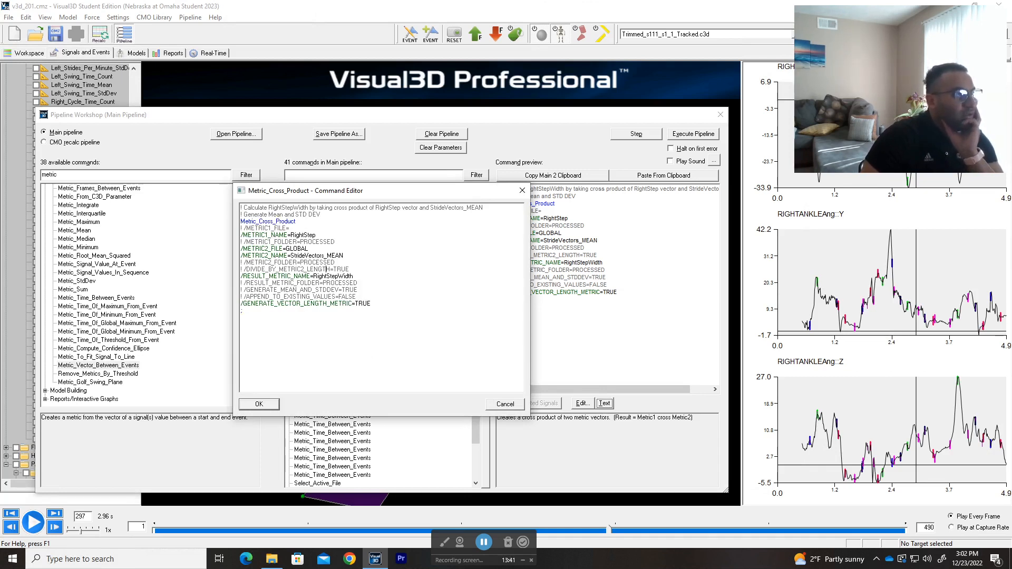
double_click(308, 235)
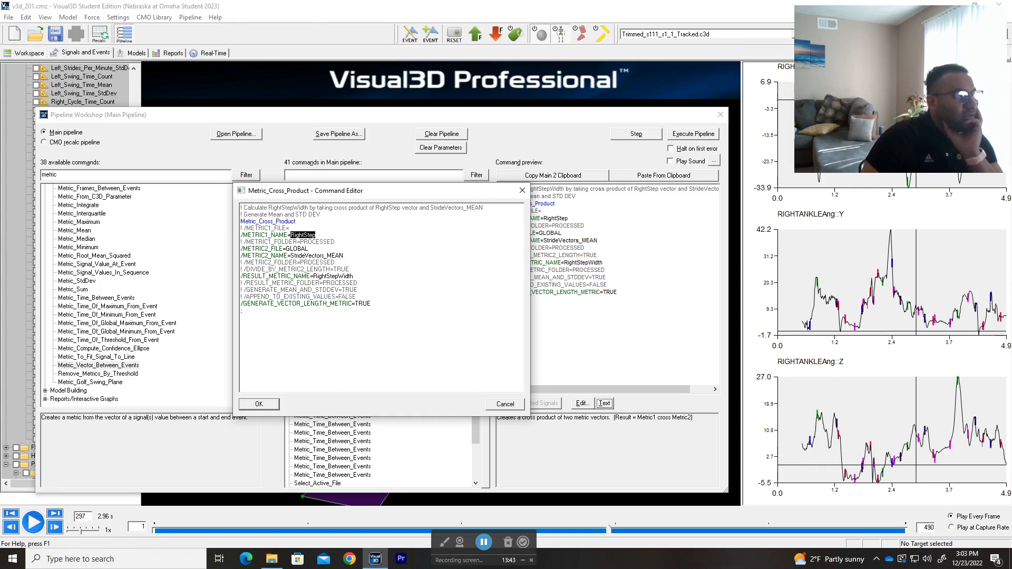
left_click(310, 248)
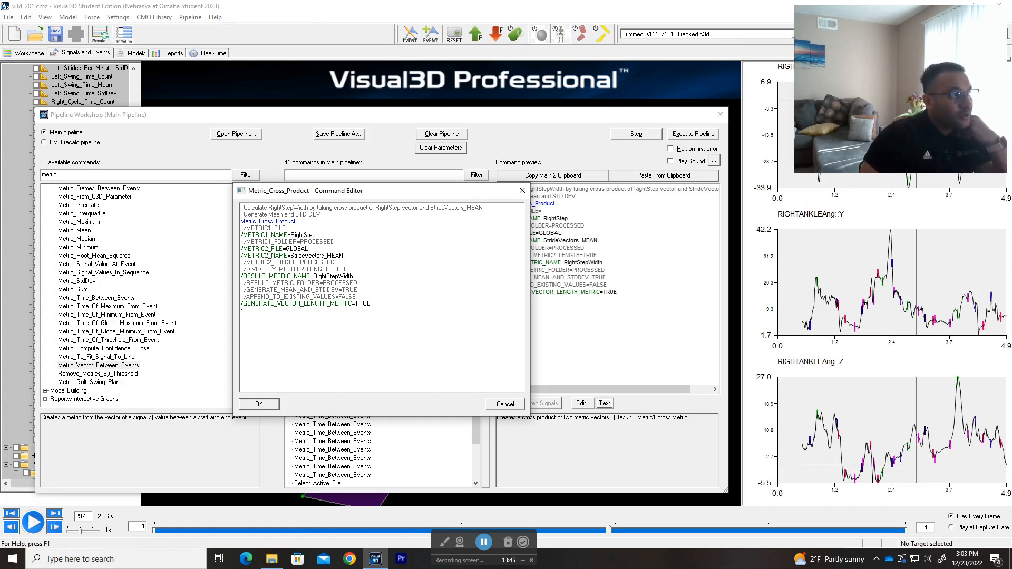
left_click_drag(344, 256, 294, 256)
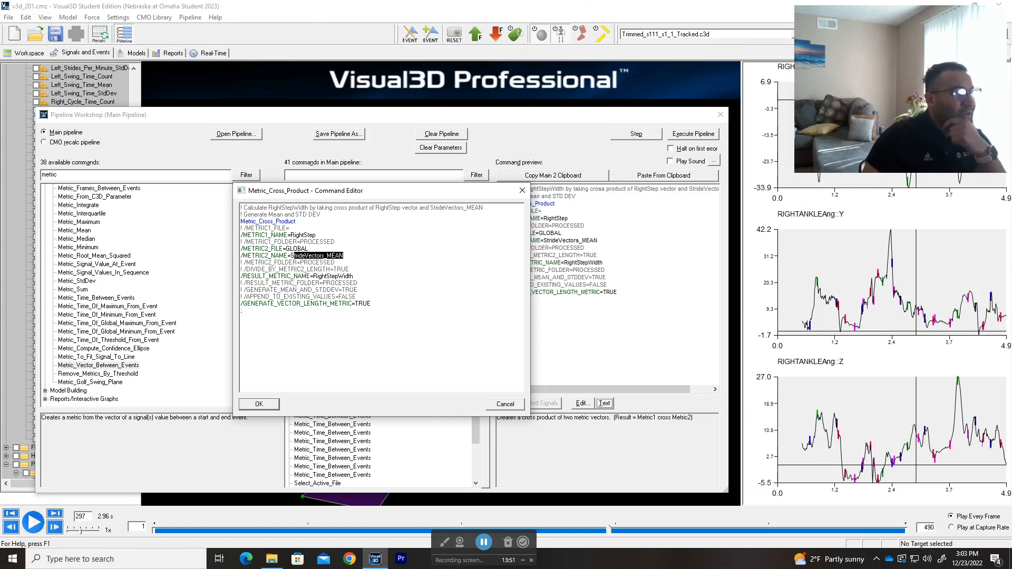
left_click_drag(354, 276, 313, 276)
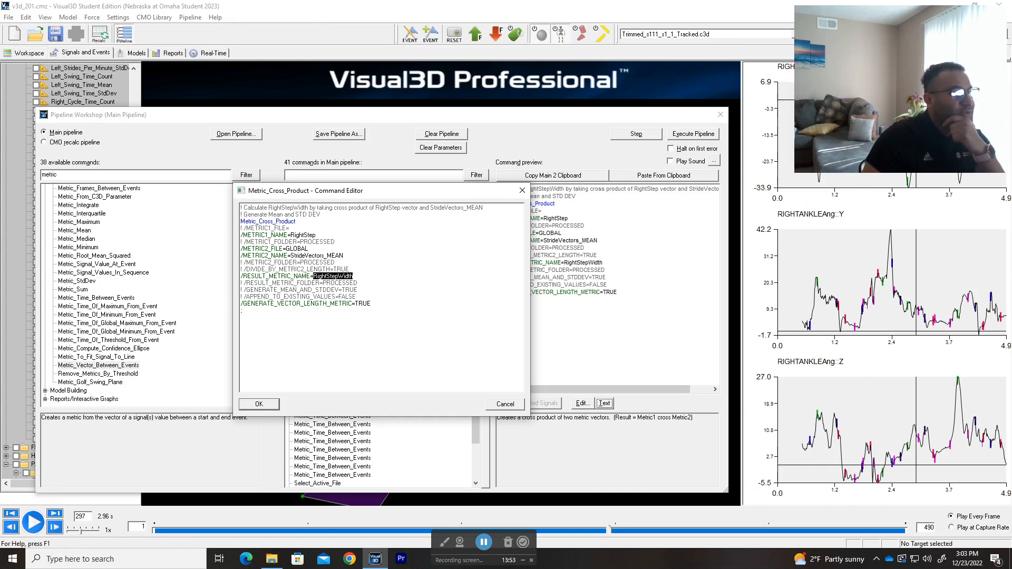
left_click(522, 190)
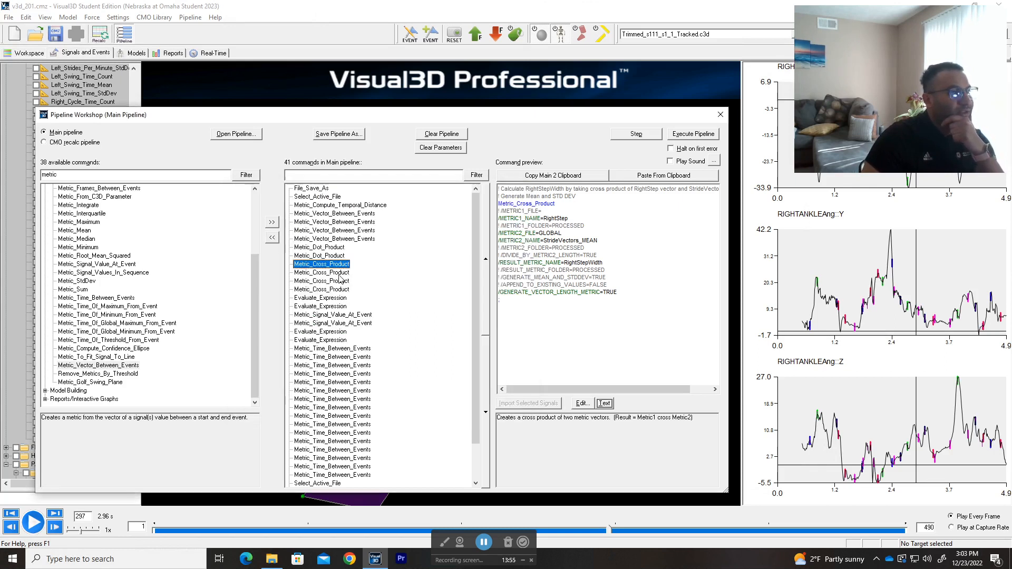
left_click(340, 274)
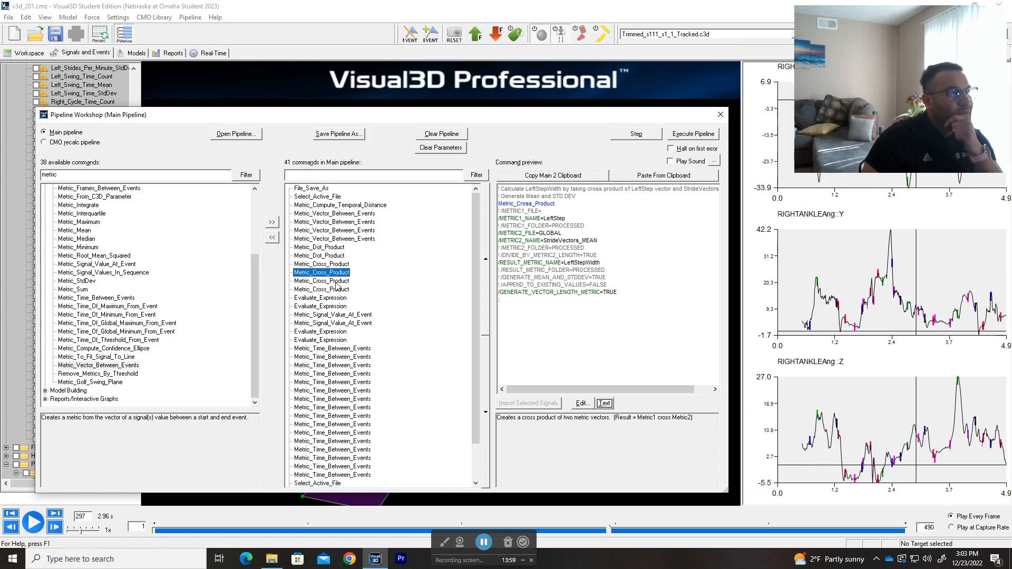
Step: Preview the two StepWidth Metric_Cross_Product commands for the LeftStep and RightStep vectors, and return to the LeftStepWidth command's preview
left_click(337, 282)
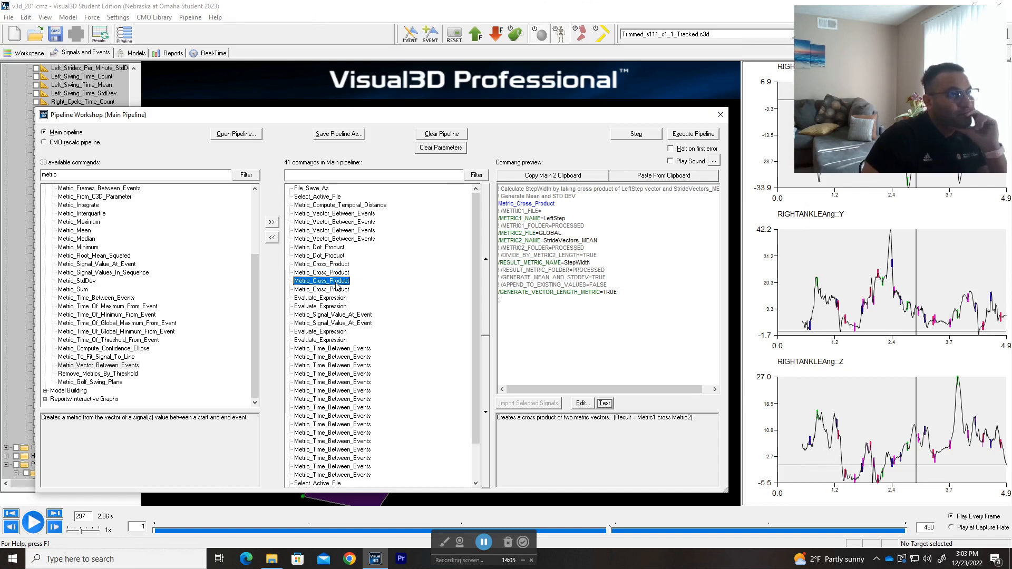
left_click_drag(626, 391, 593, 390)
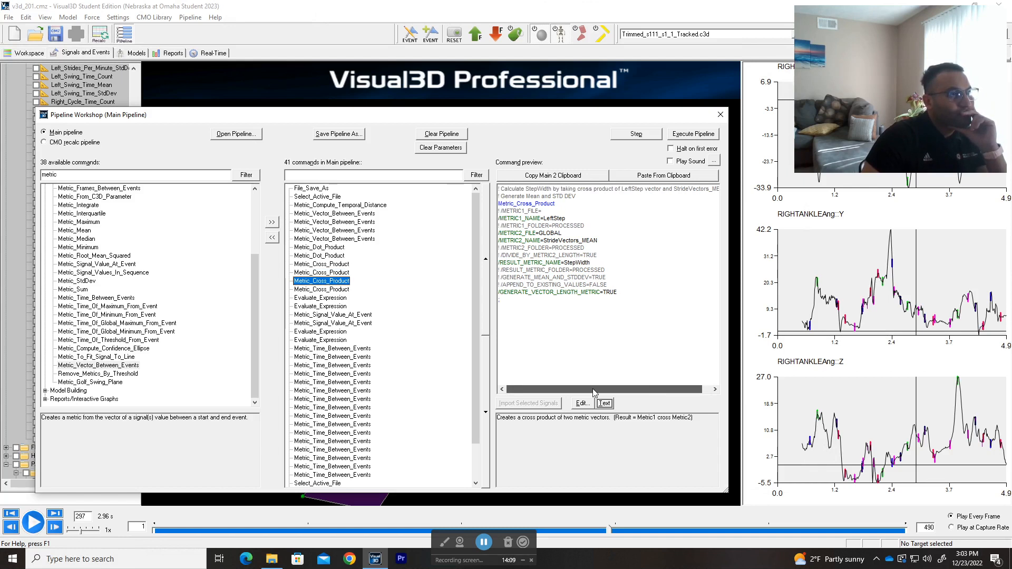
left_click(333, 298)
left_click(335, 290)
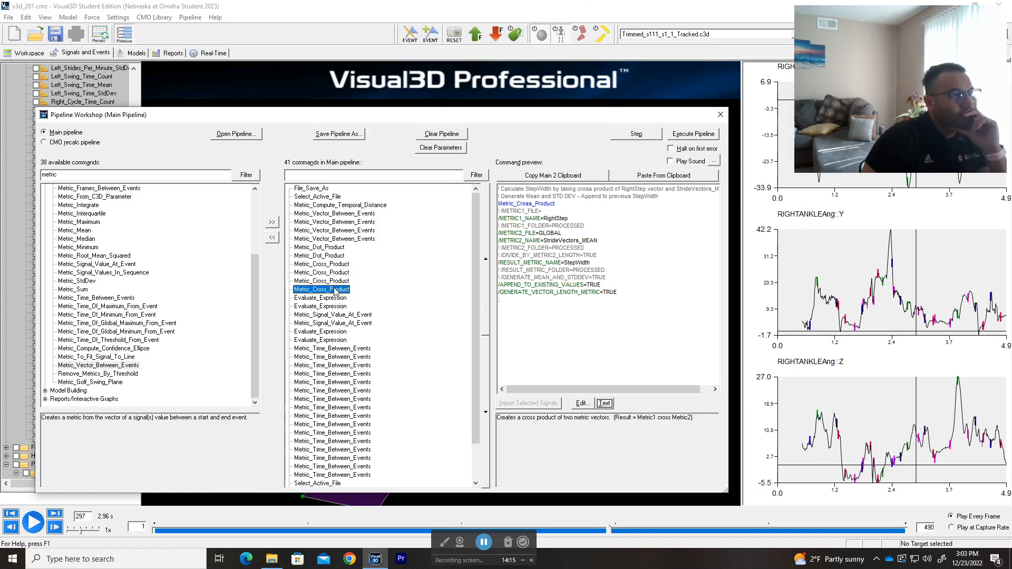
left_click(333, 280)
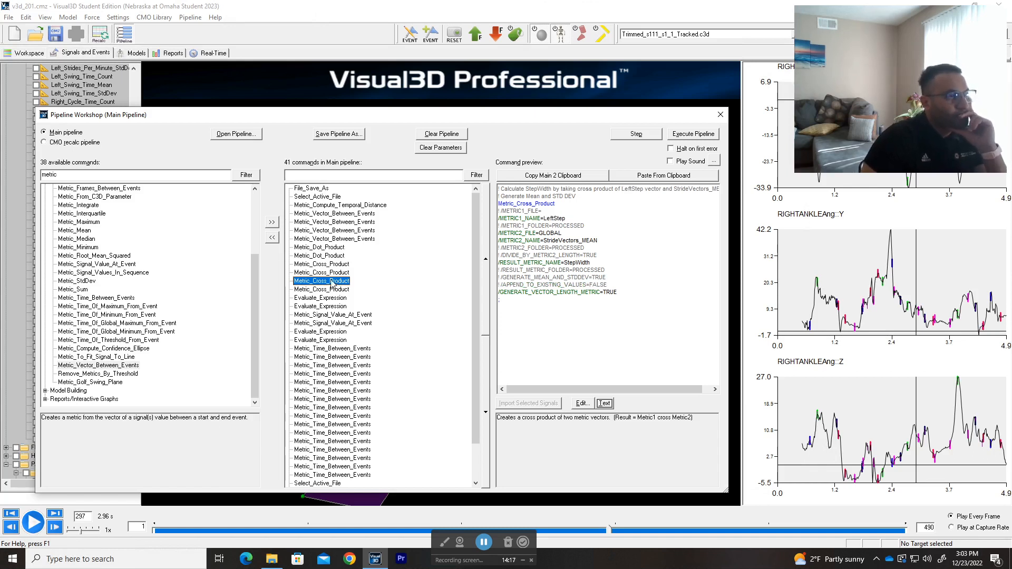
left_click(332, 274)
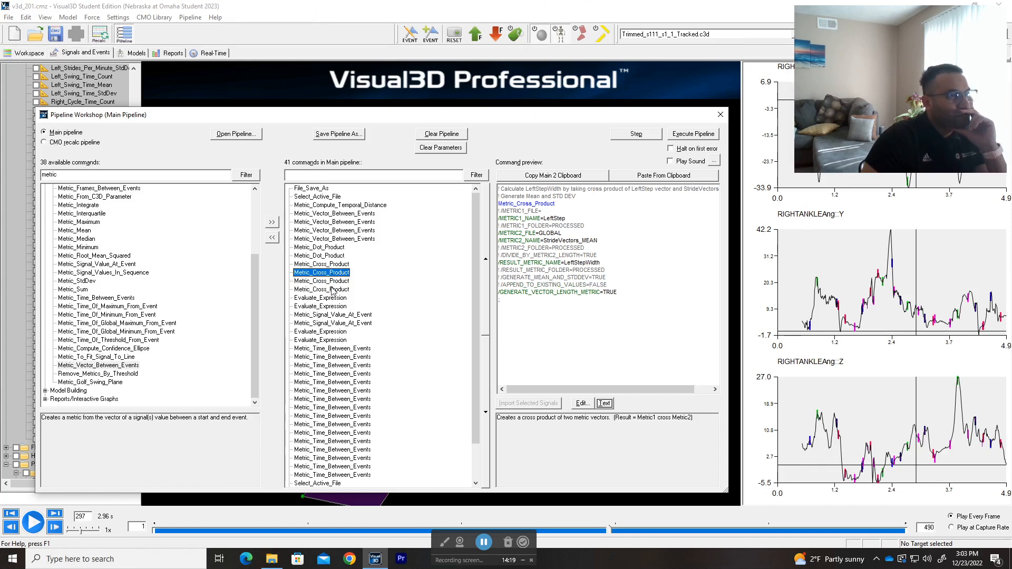
Step: Move back and forth through the LeftStepWidth and StepWidth Metric_Cross_Product commands to compare their input metrics and append settings
left_click(333, 290)
left_click(337, 282)
left_click(336, 274)
key("Down")
key("Up")
key("Up")
key("Down")
key("Down")
left_click(343, 289)
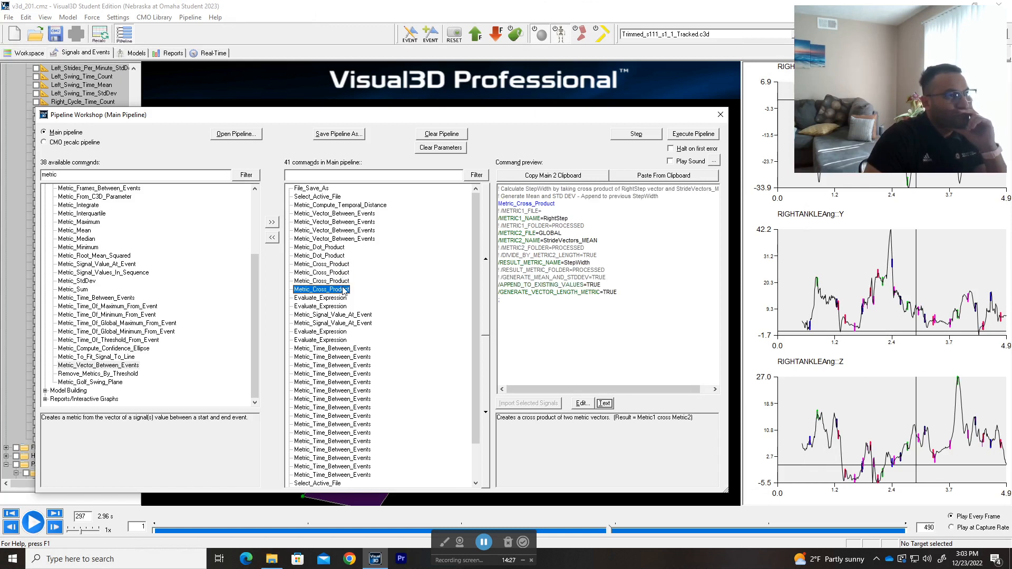
Step: Preview the RightStepLength Evaluate_Expression command and compare the RightStepWidth Metric_Cross_Product command with the two StepWidth commands
key("Down")
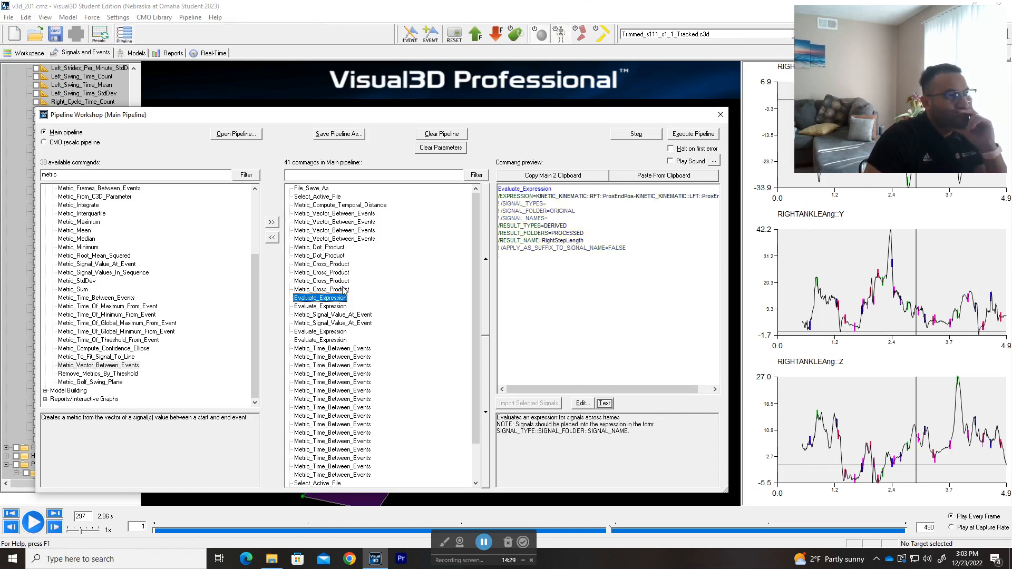
key("Up")
key("Up")
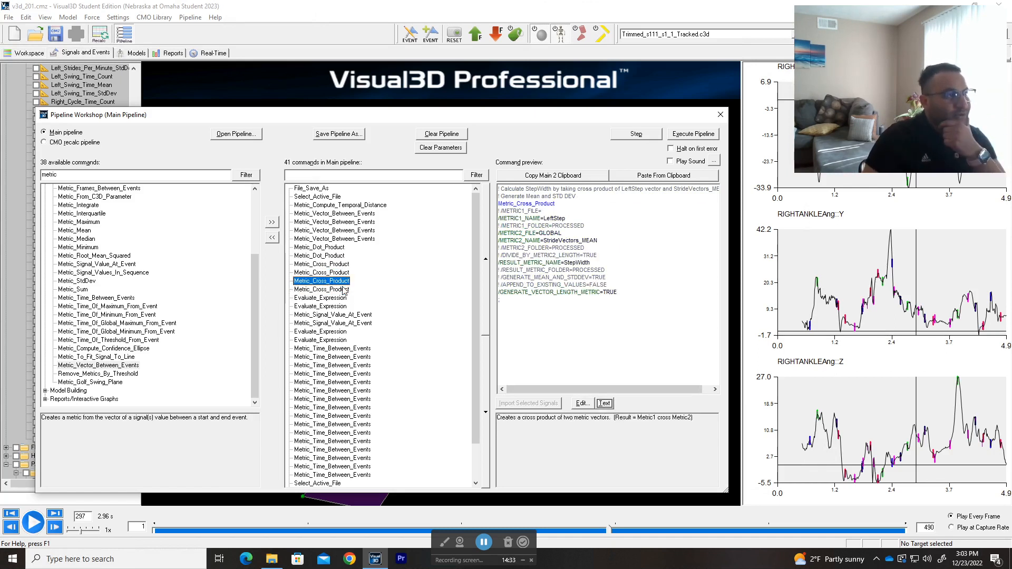
key("Up")
key("Up")
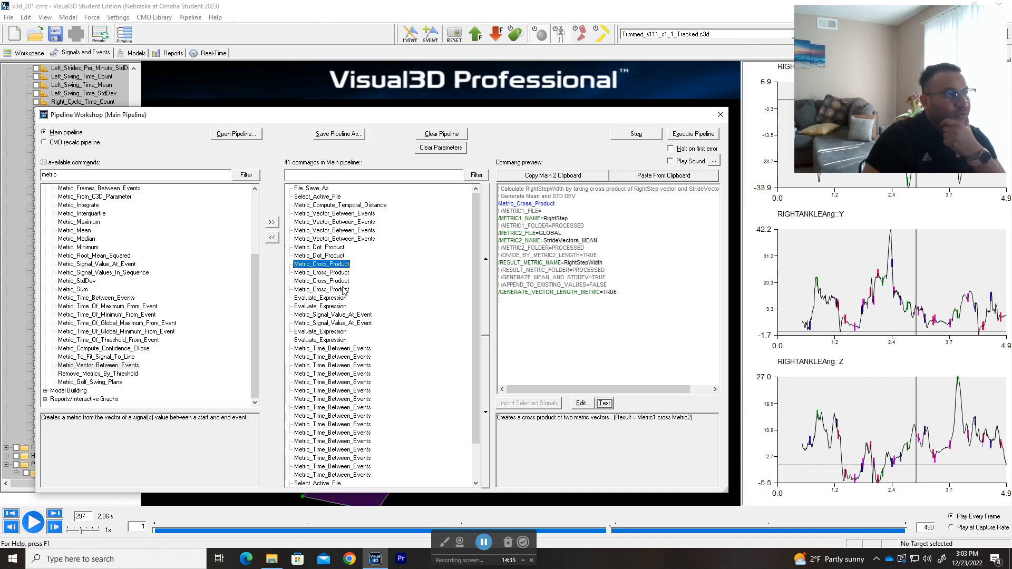
key("Down")
key("Down")
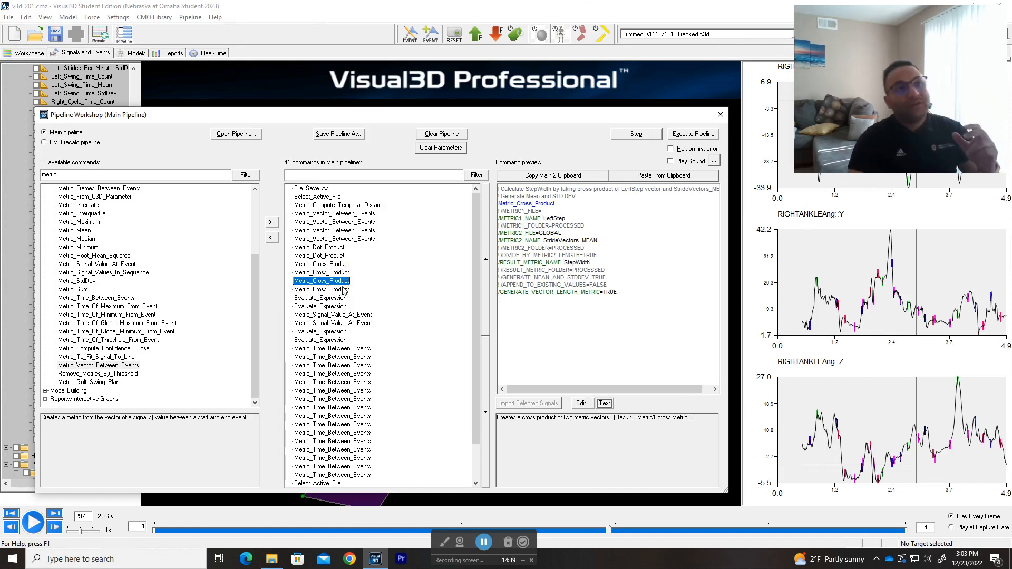
left_click(343, 289)
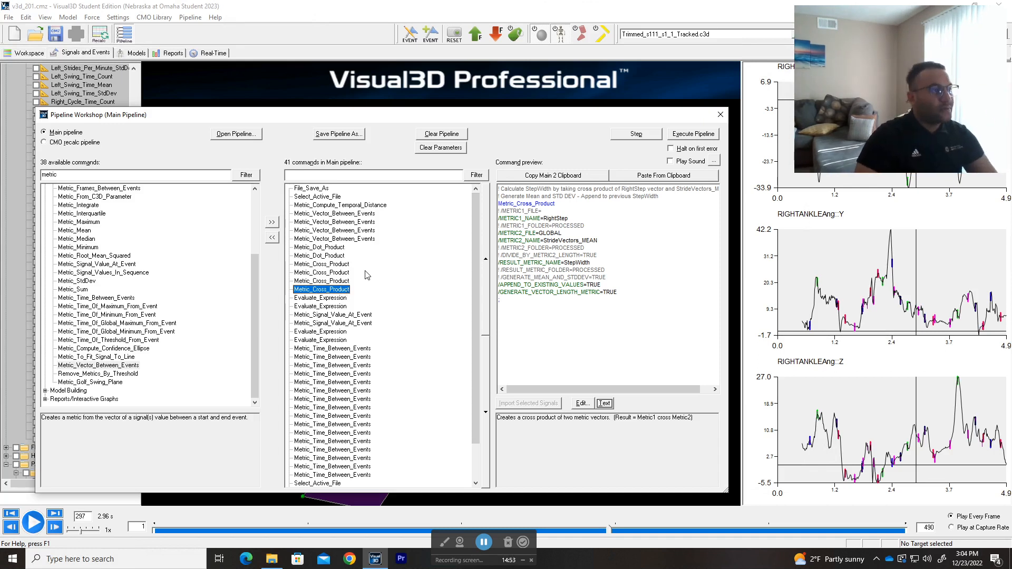
left_click(337, 282)
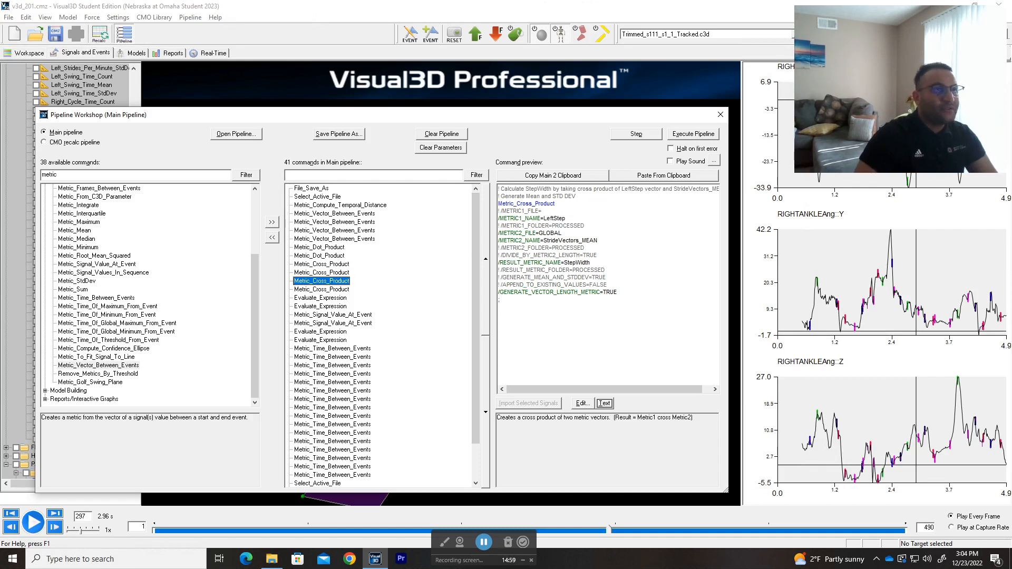
Step: Switch the active file to GLOBAL and close the Pipeline Workshop
left_click(796, 35)
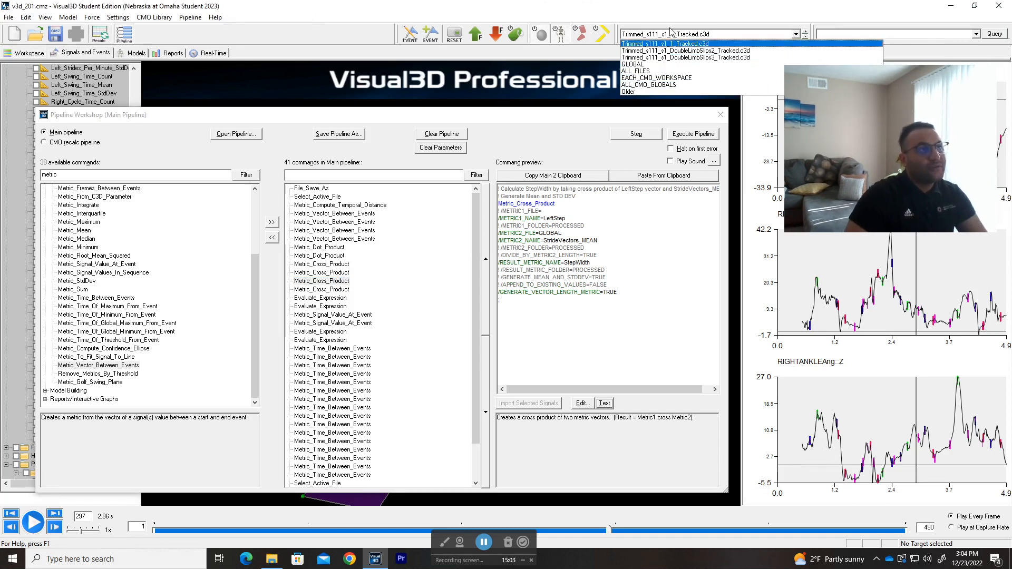
left_click(644, 65)
left_click(720, 115)
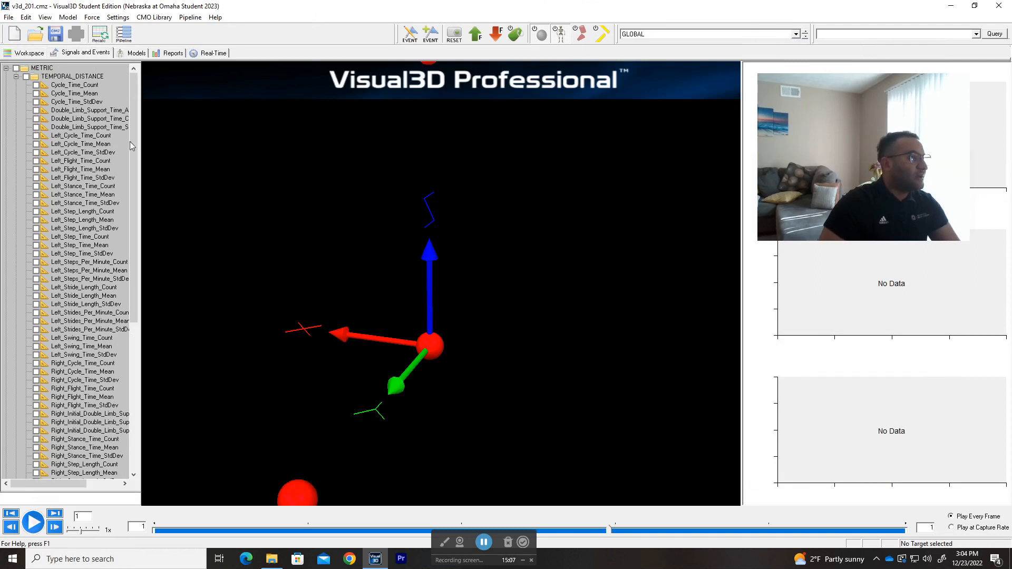
Step: Expand FRAME_NUMBERS in the GLOBAL signal tree, open the FRAMES signal's data view and close it
scroll(132, 281, "down", 10)
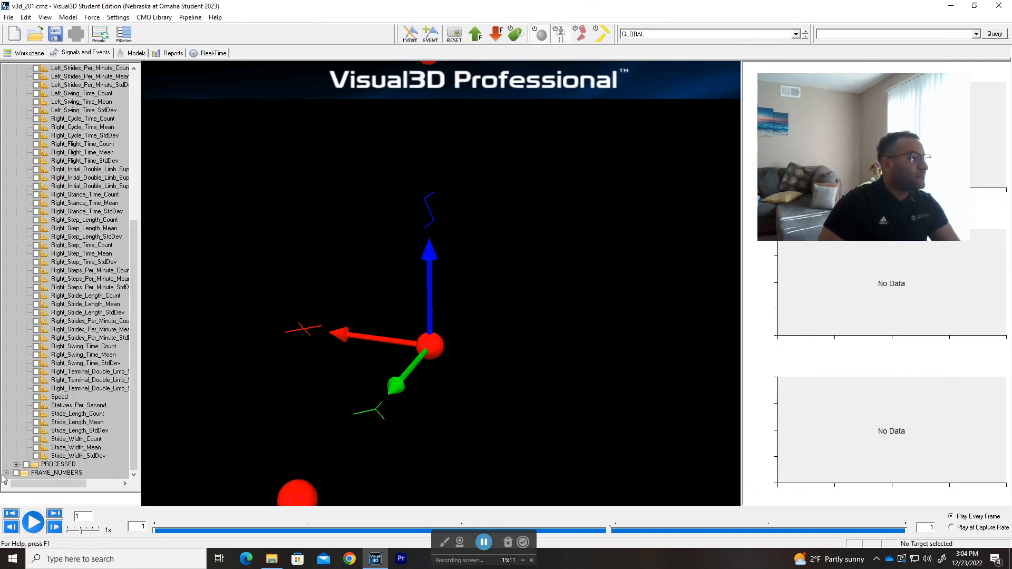
left_click(6, 473)
left_click(63, 472)
left_click_drag(880, 138, 899, 138)
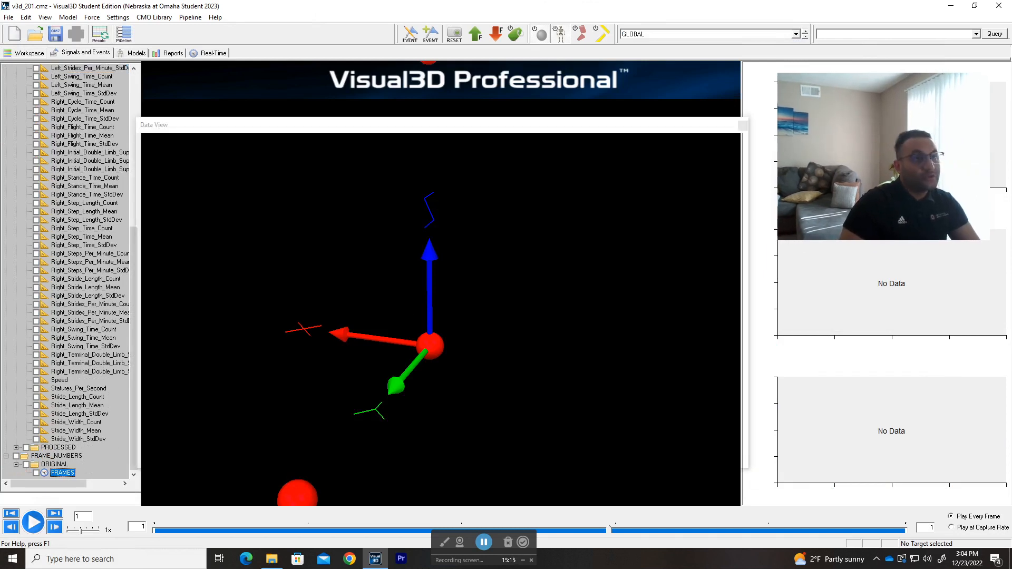
left_click(746, 128)
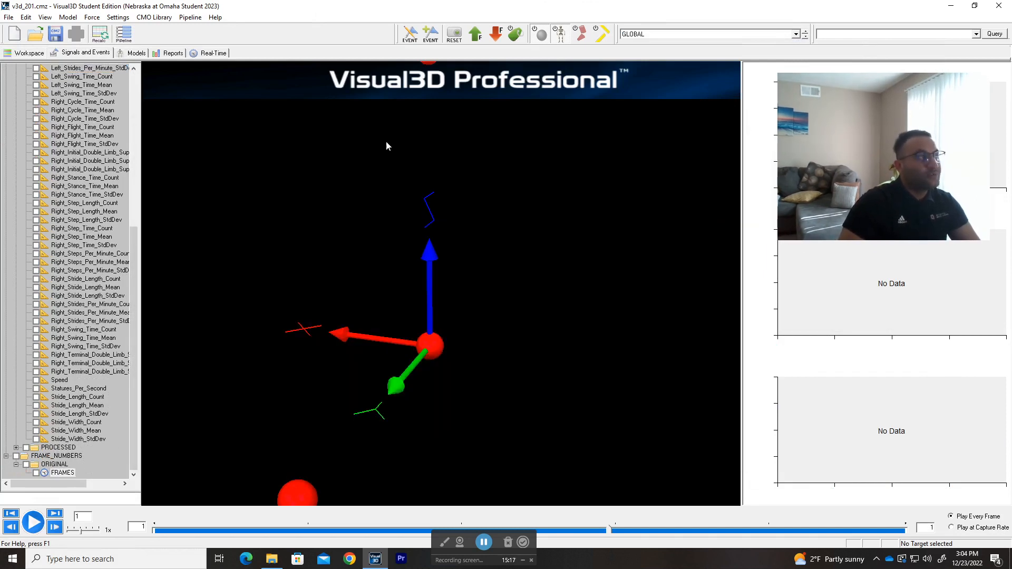
Step: View the data values of the Cycle_Time_Count metric, close the data view and look through the remaining TEMPORAL_DISTANCE metrics
scroll(67, 102, "up", 10)
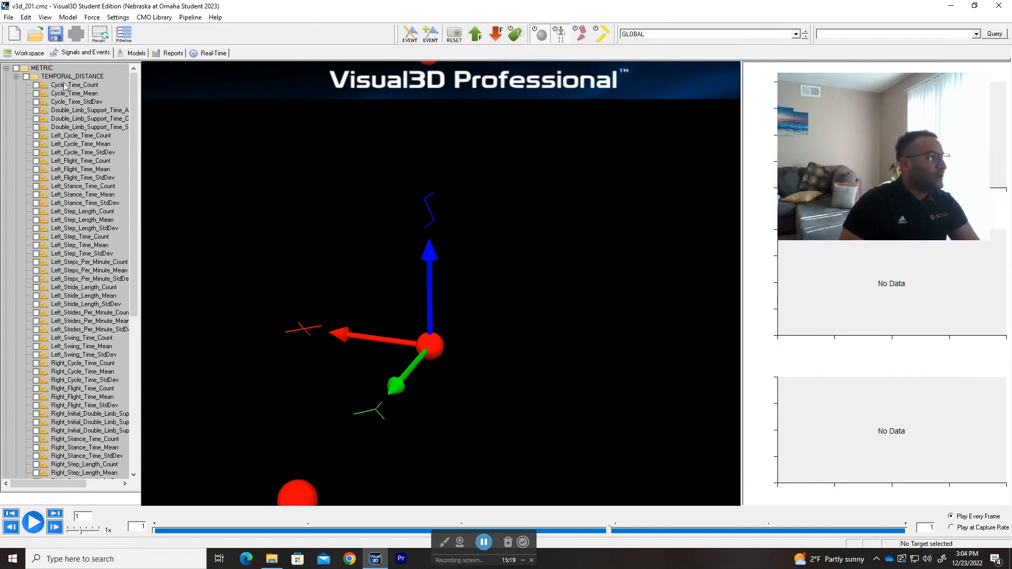
double_click(68, 85)
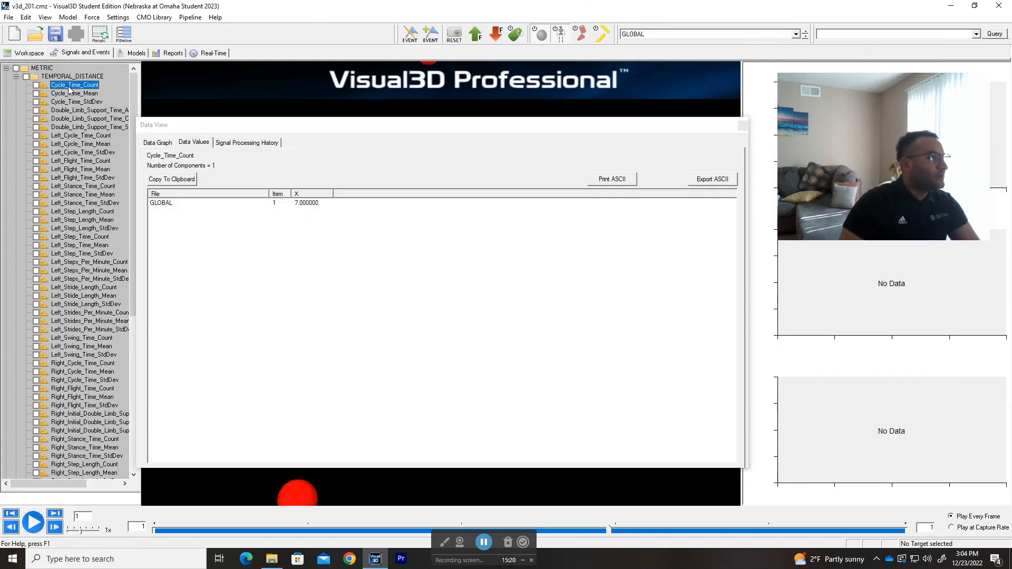
left_click(743, 126)
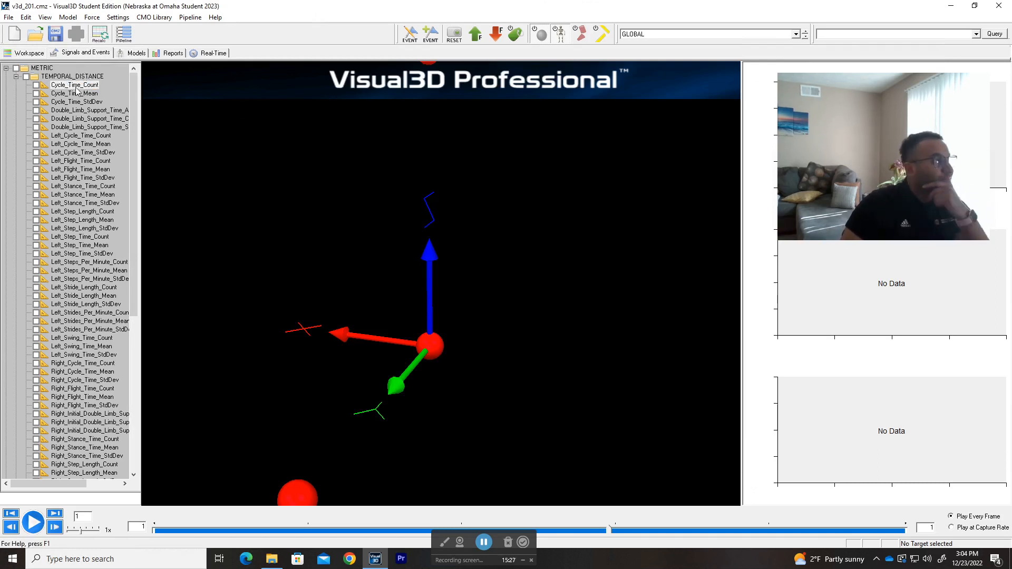
scroll(73, 131, "down", 10)
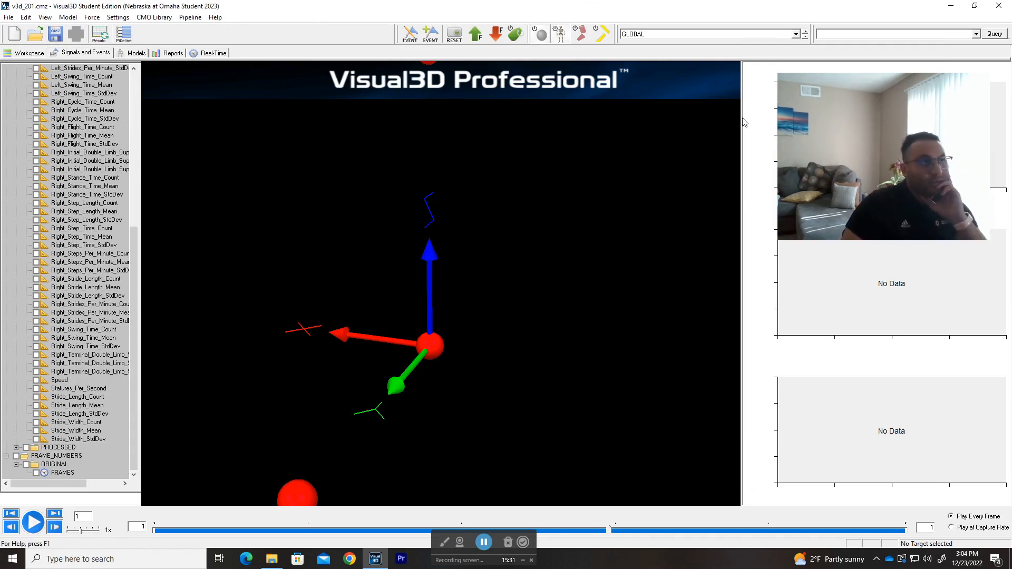
Step: Make Trimmed_s111_s1_1_Tracked.c3d the active file and reopen the Pipeline Workshop
left_click(715, 34)
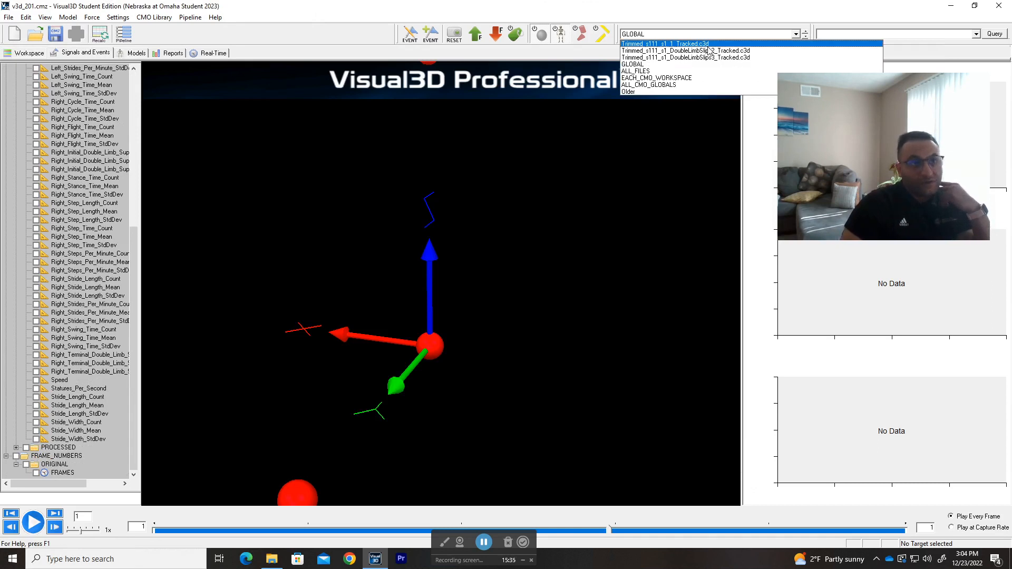
left_click(679, 45)
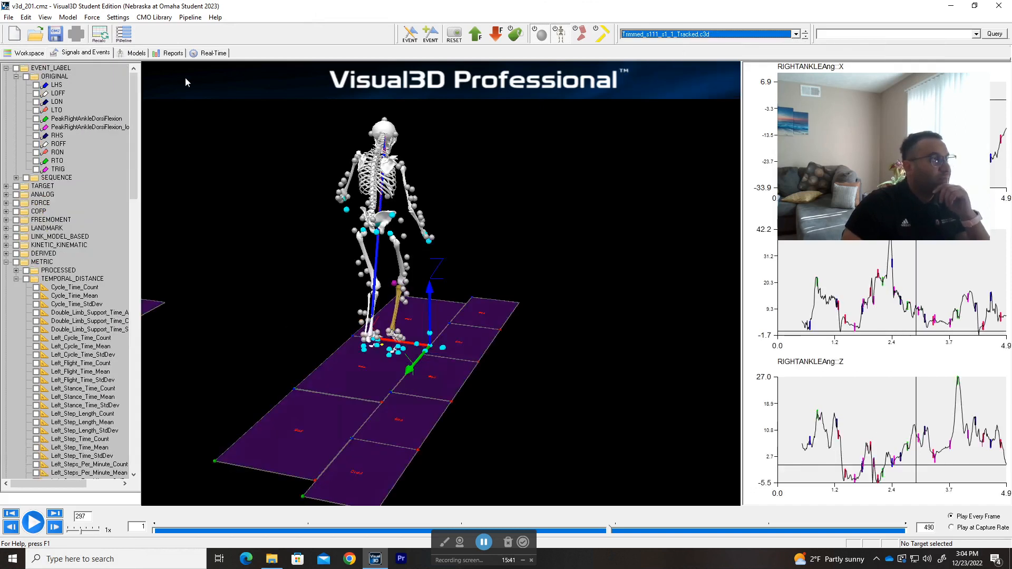
left_click(124, 36)
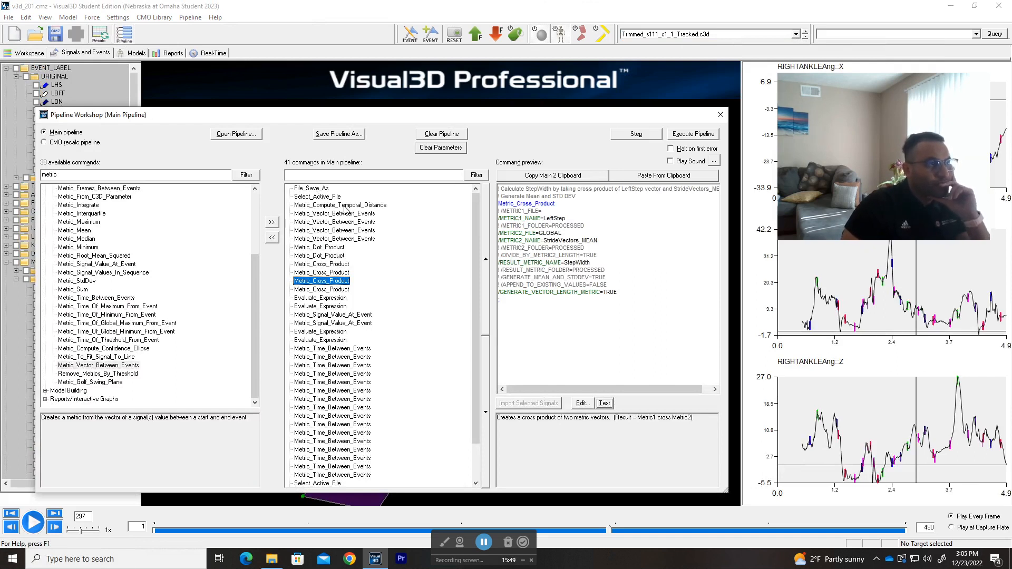
Step: Preview the Metric_Cross_Product commands in sequence through to the RightStepLength Evaluate_Expression command
left_click(335, 265)
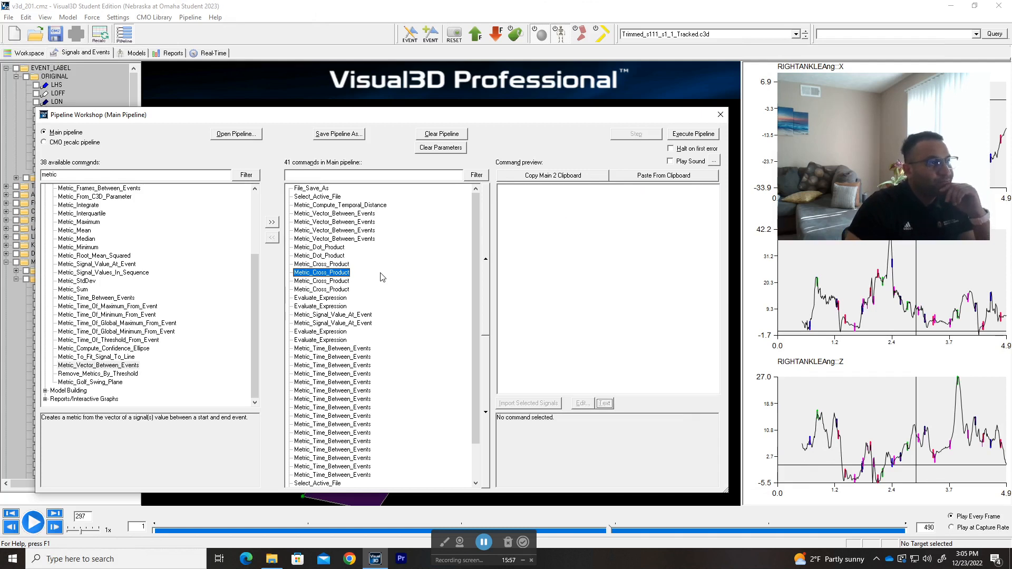
key("Down")
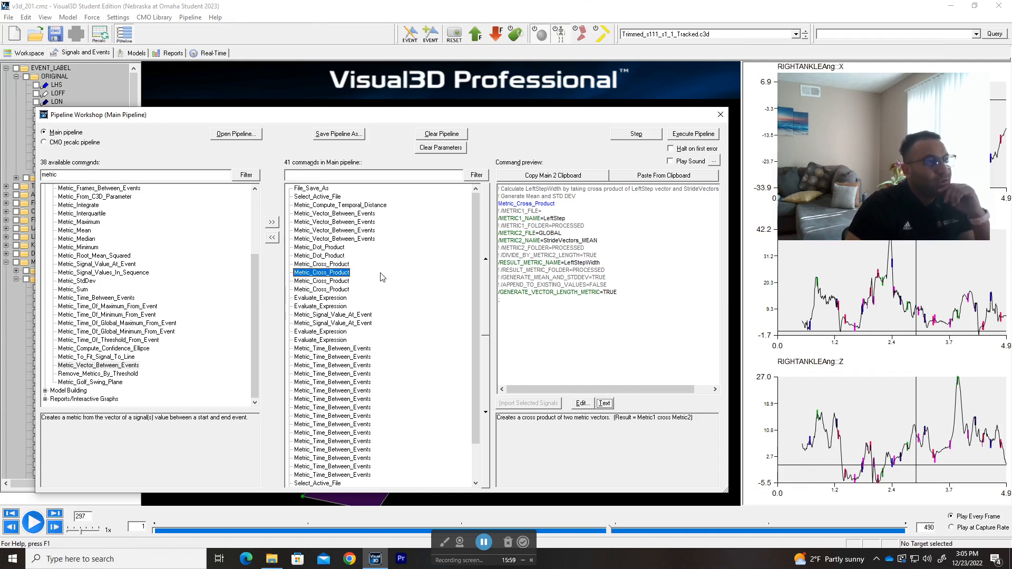
key("Down")
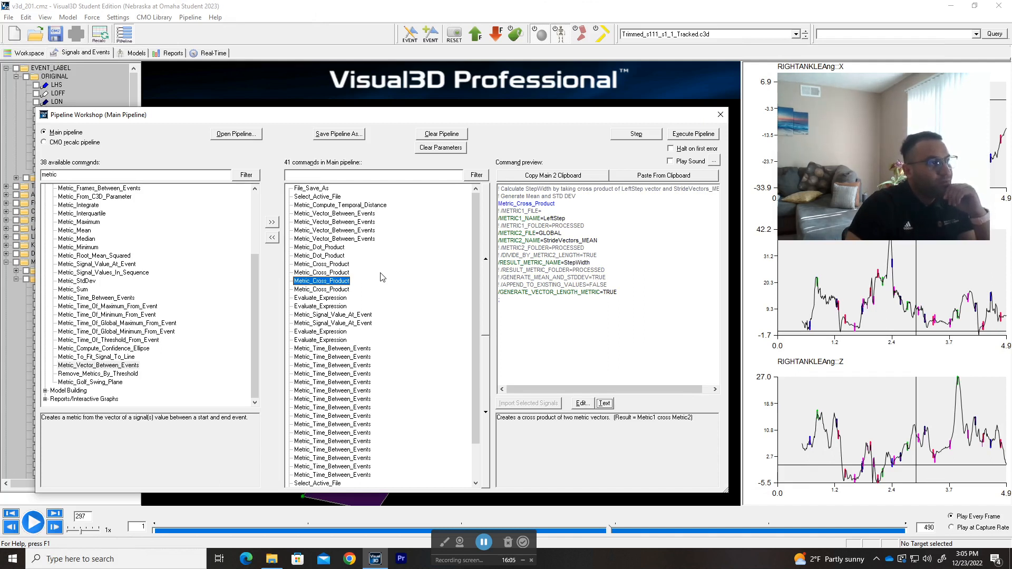
key("Down")
key("Down")
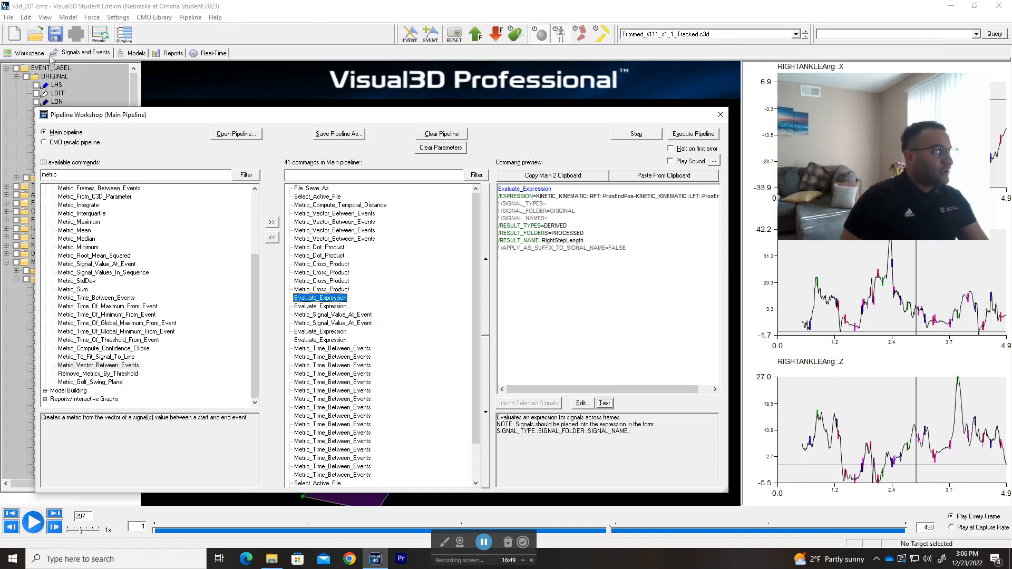
Step: Filter the available pipeline commands by evaluate_expression and expand the group that contains the command
left_click(118, 177)
type("evaluate")
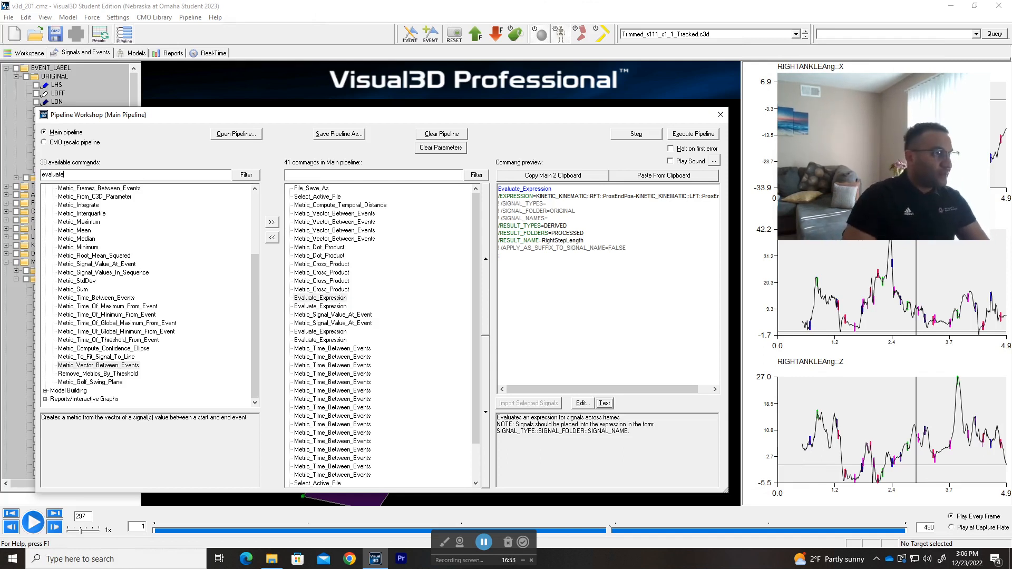
type("_expression")
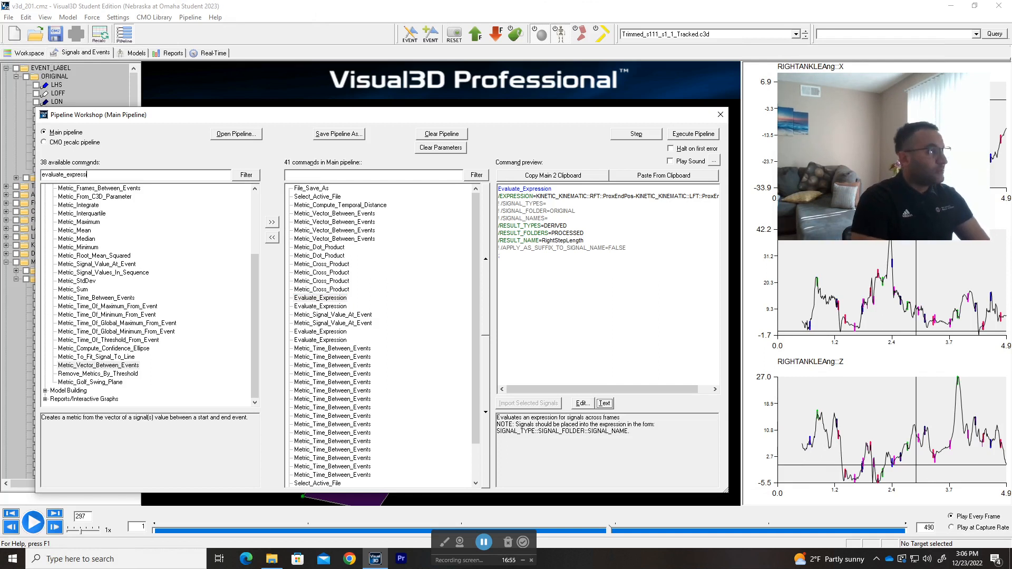
left_click(243, 176)
left_click(45, 188)
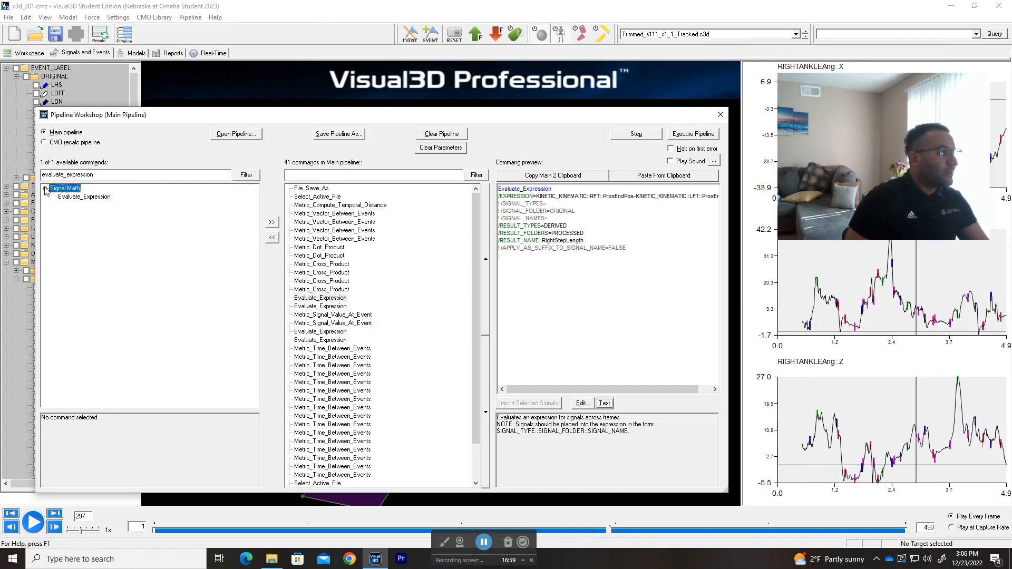
Step: Clear the filter on the available commands so that every command group is listed
double_click(210, 174)
left_click(210, 175)
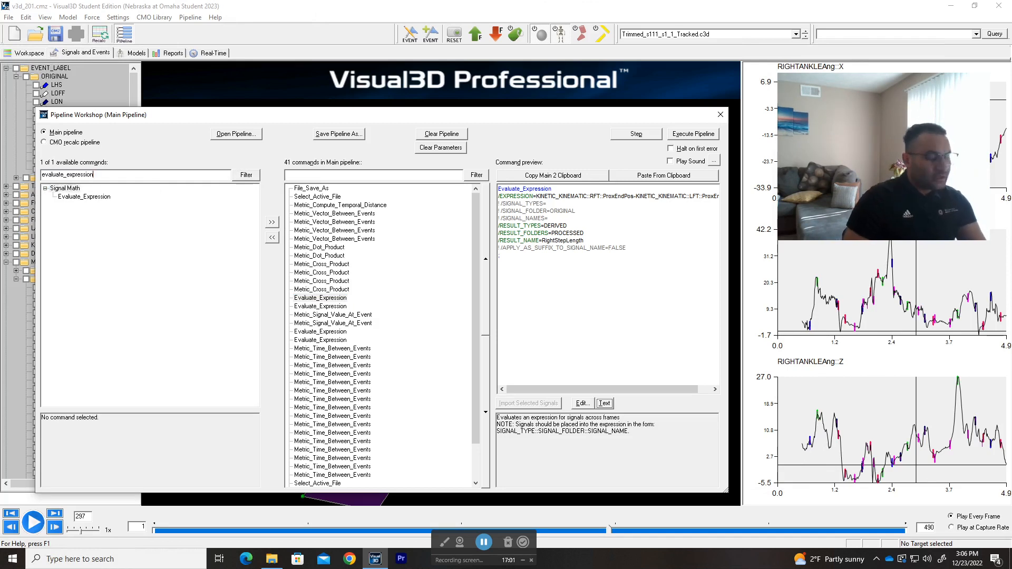
double_click(211, 174)
key("BackSpace")
left_click(247, 175)
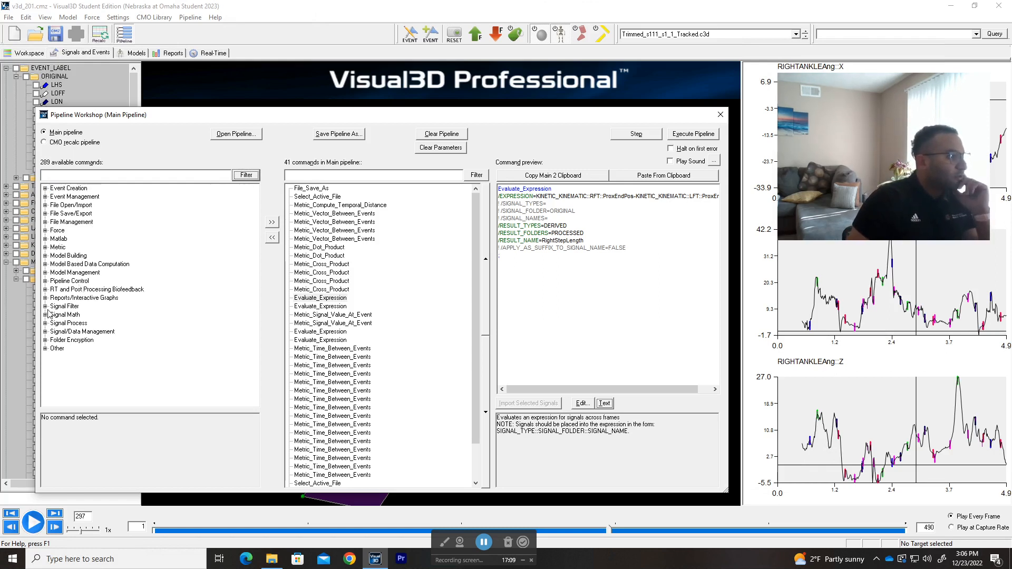
Step: Expand the Signal Math command group and select Add_Constant_To_Signals
left_click(46, 315)
scroll(110, 287, "down", 2)
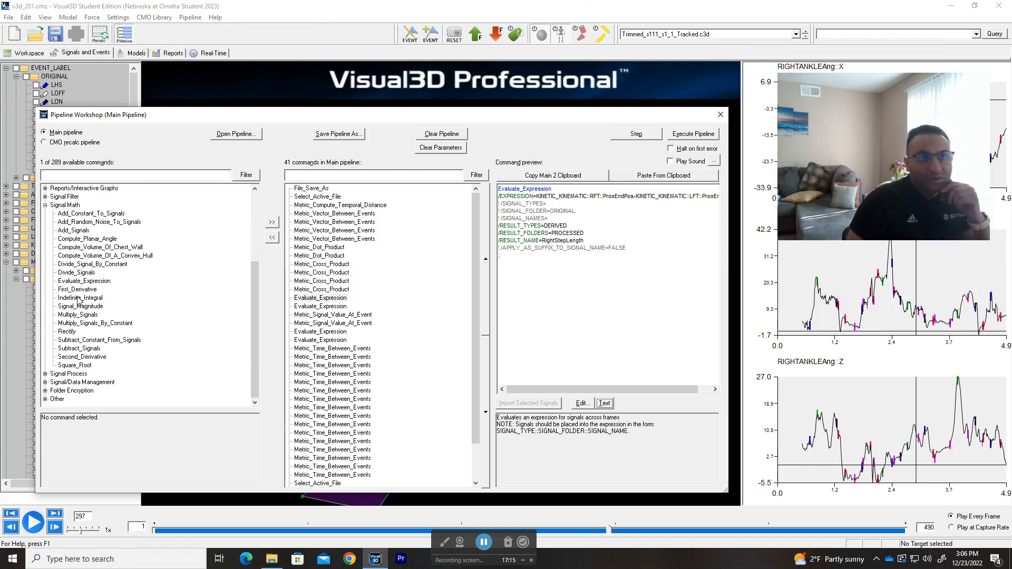
left_click(93, 214)
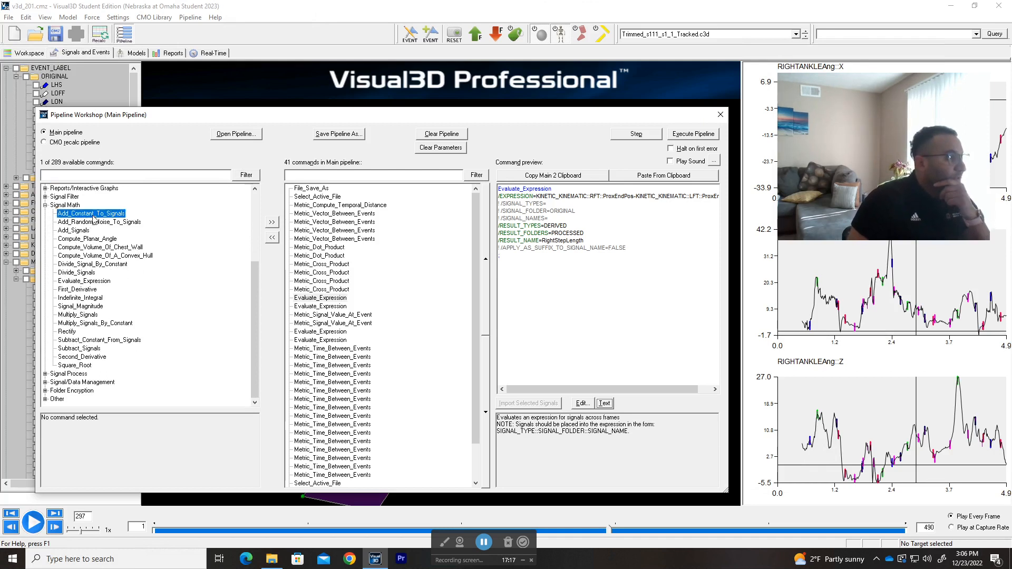
Step: Read the Evaluate_Expression description under Signal Math, and open the pipeline's RightStepLength Evaluate_Expression command as text in a wider editor window
left_click(94, 223)
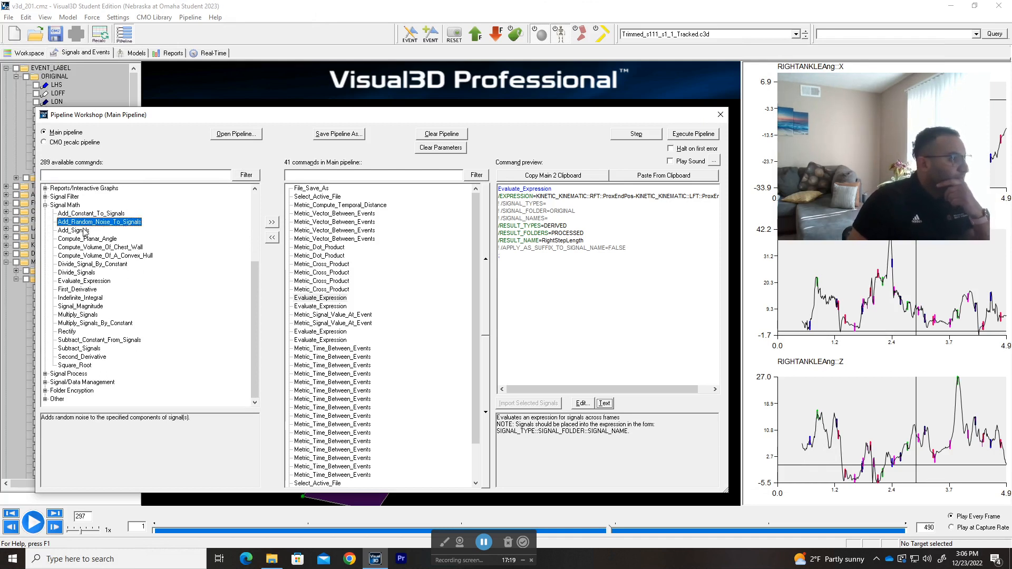
left_click(84, 282)
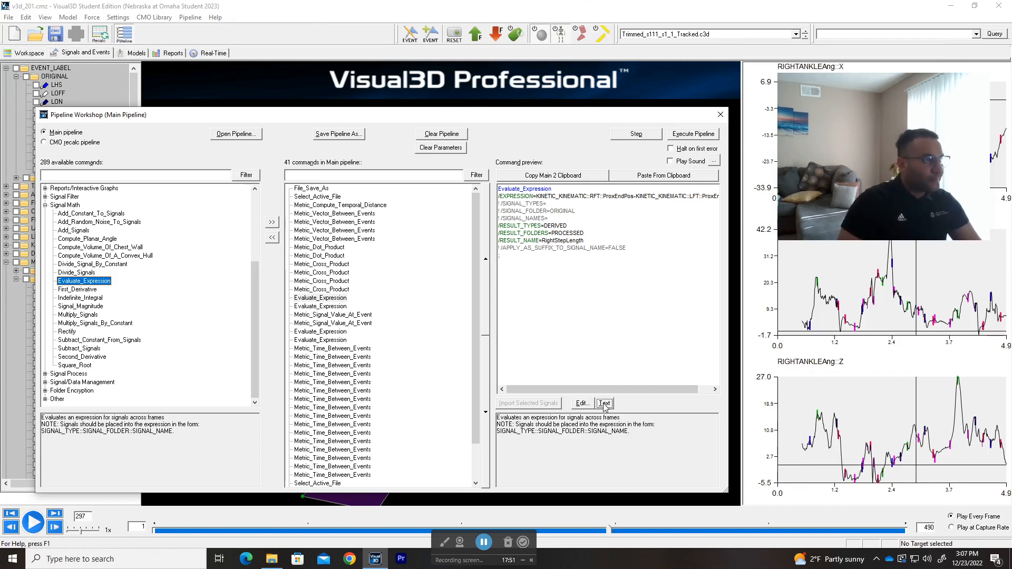
left_click(329, 298)
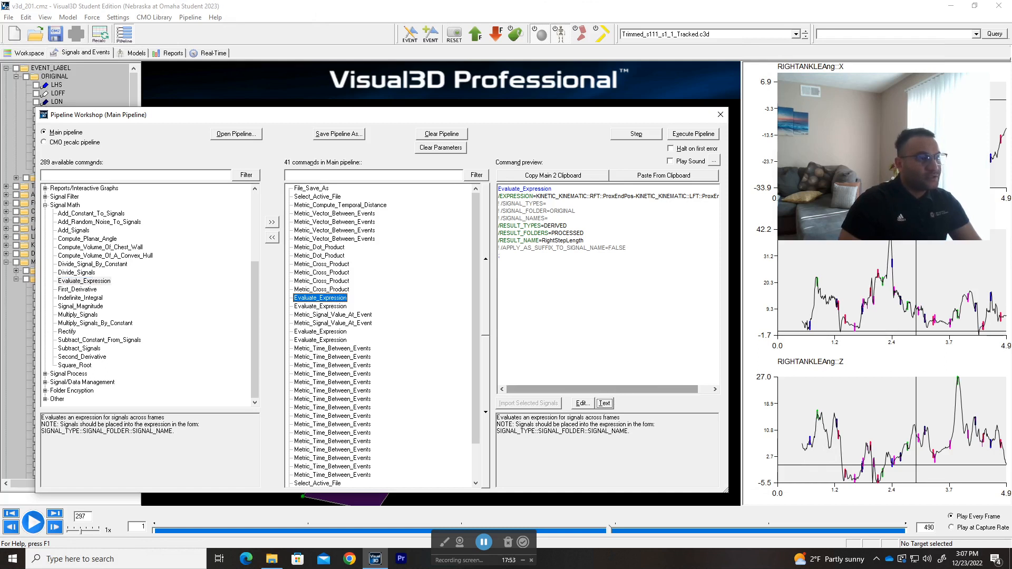
left_click(604, 402)
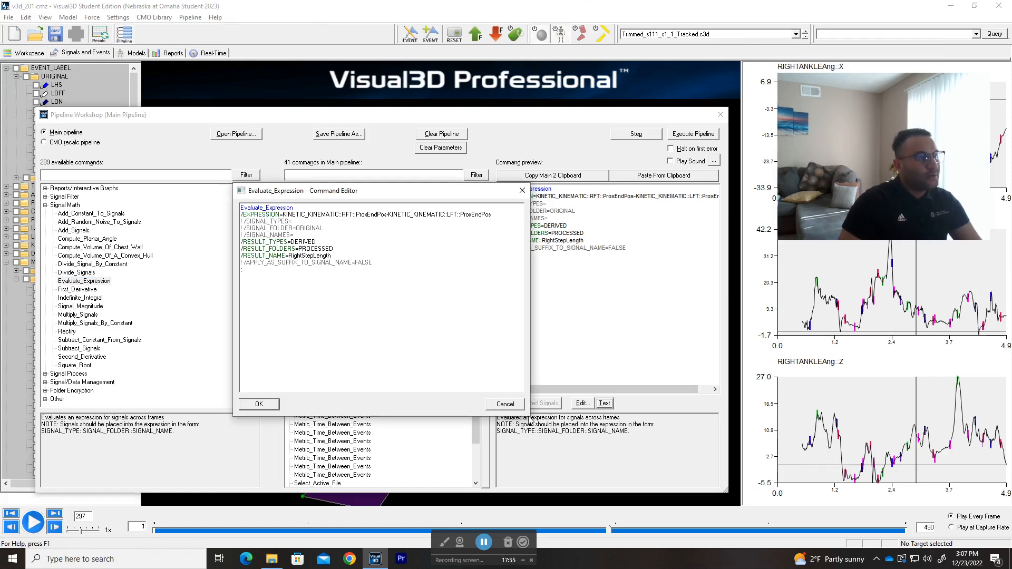
left_click_drag(529, 420, 664, 425)
Step: Examine the expression, result type, result folder and result name of the RightStepLength command, and close the editor without changes
double_click(259, 215)
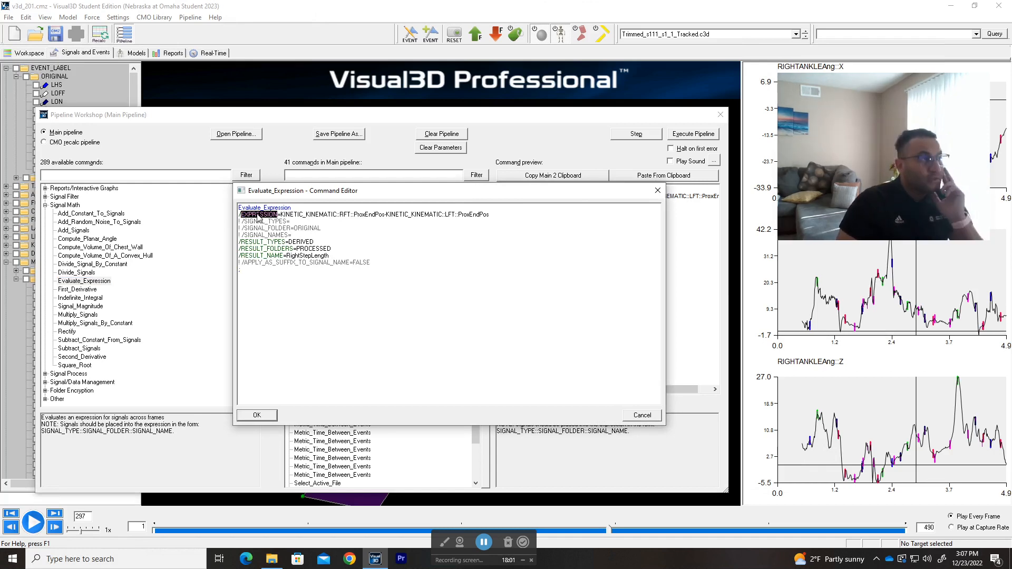
left_click(290, 221)
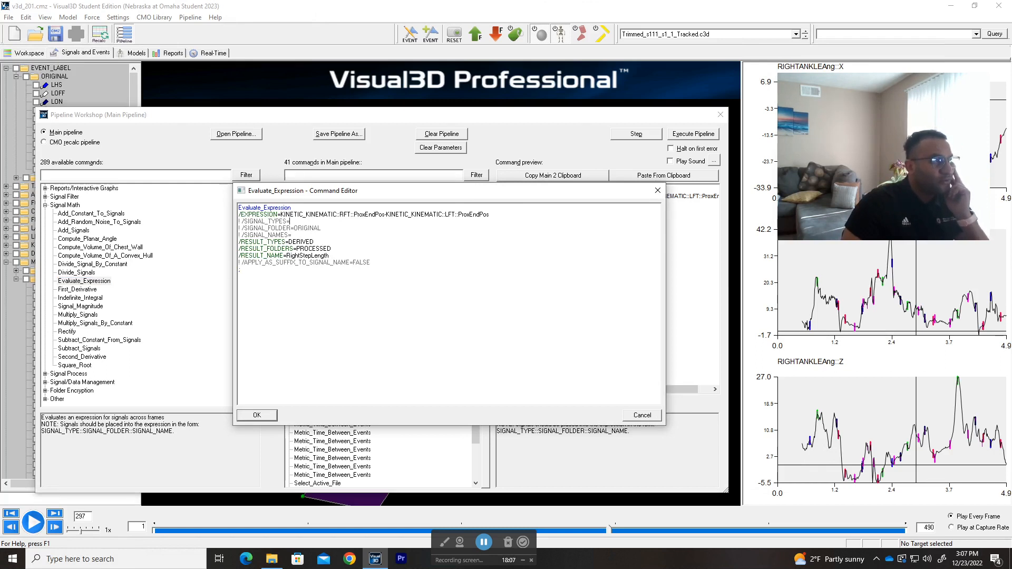
left_click_drag(328, 255, 238, 241)
left_click(332, 249)
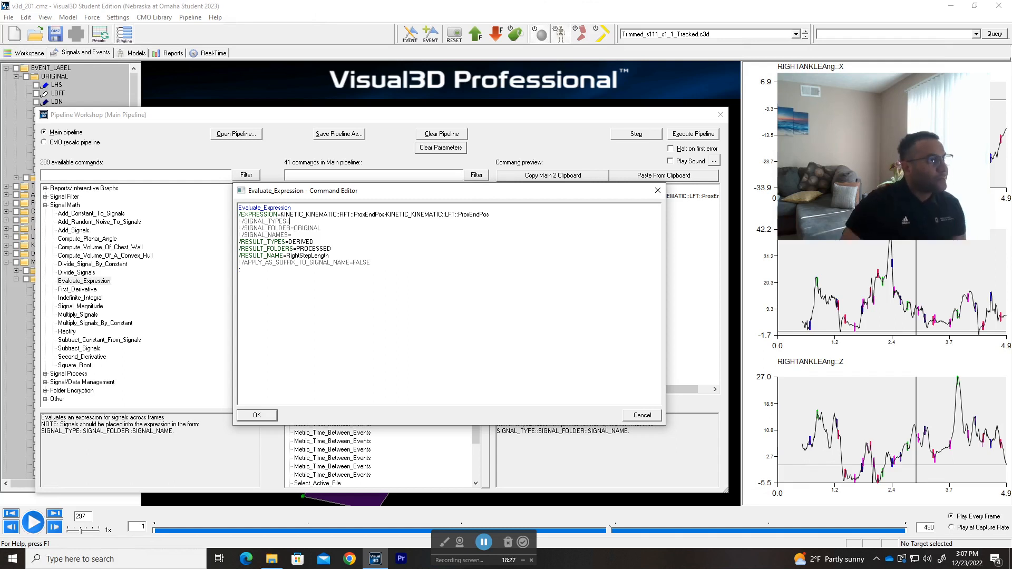
left_click_drag(329, 255, 286, 255)
left_click(329, 255)
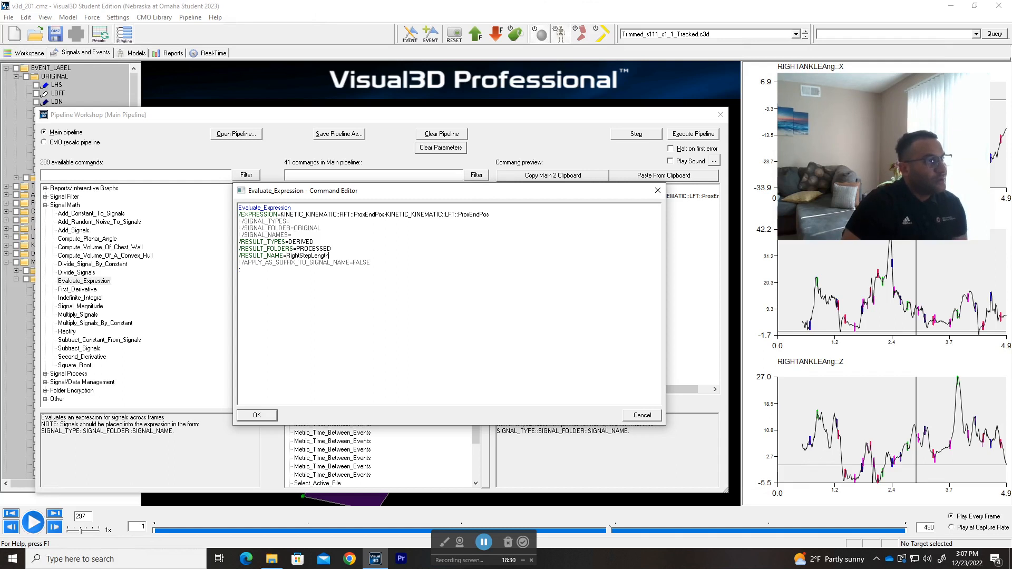
left_click(642, 415)
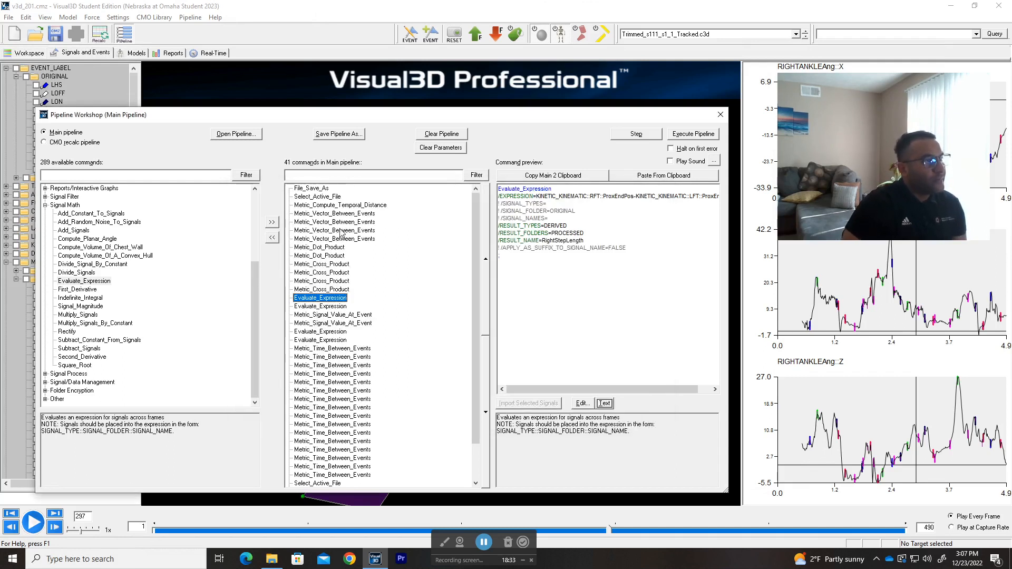
Step: Compare the preview of the StrideVectors Metric_Vector_Between_Events command with the RightStepLength and LeftStepLength Evaluate_Expression commands
left_click(342, 213)
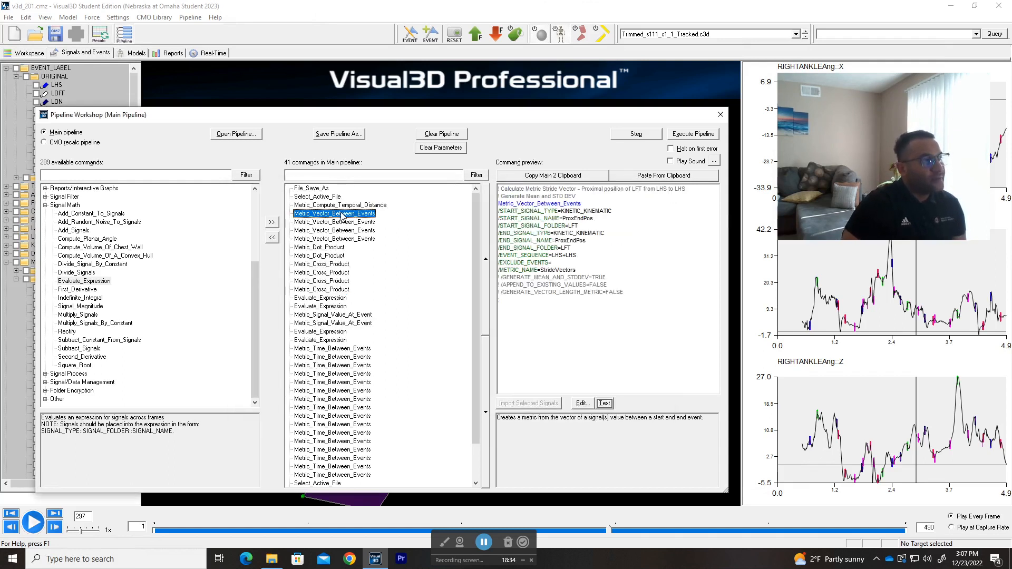
left_click(334, 299)
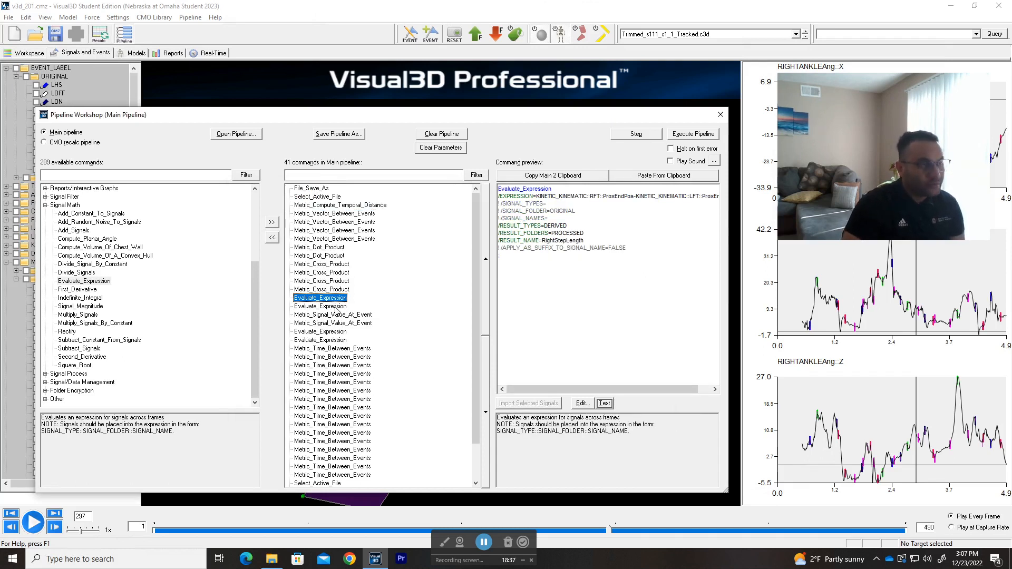
left_click(336, 307)
key("Up")
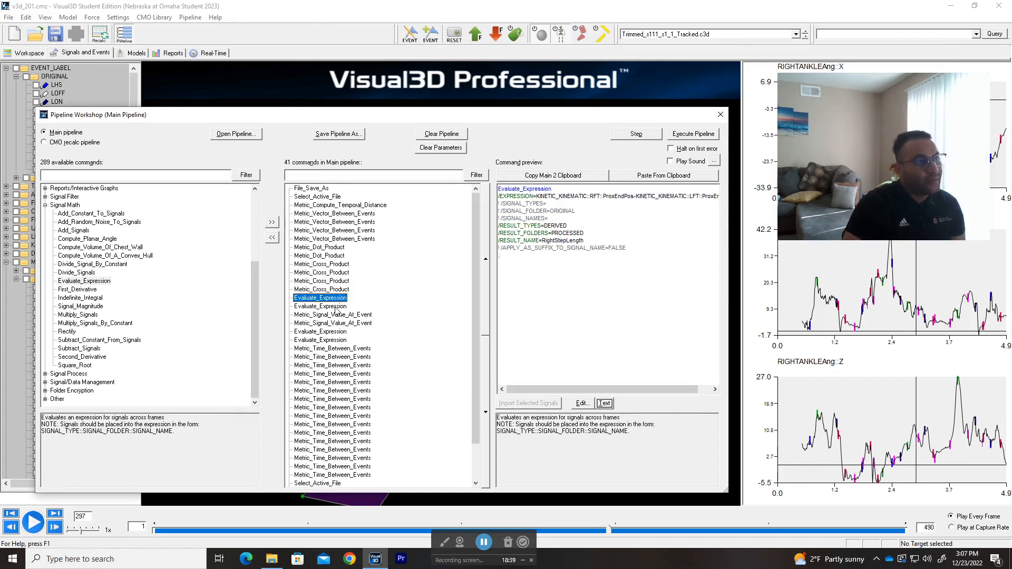
left_click(336, 307)
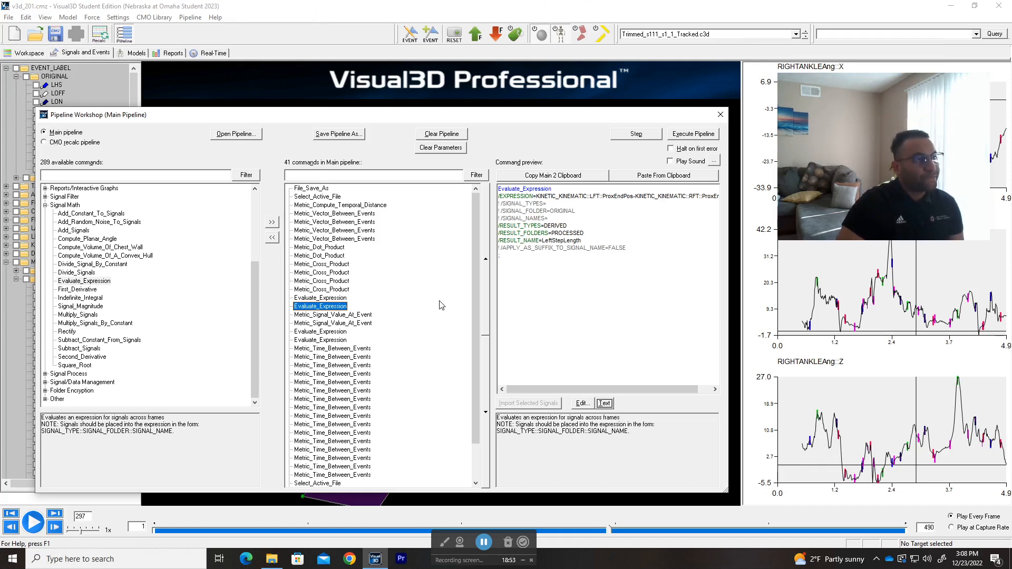
left_click(327, 299)
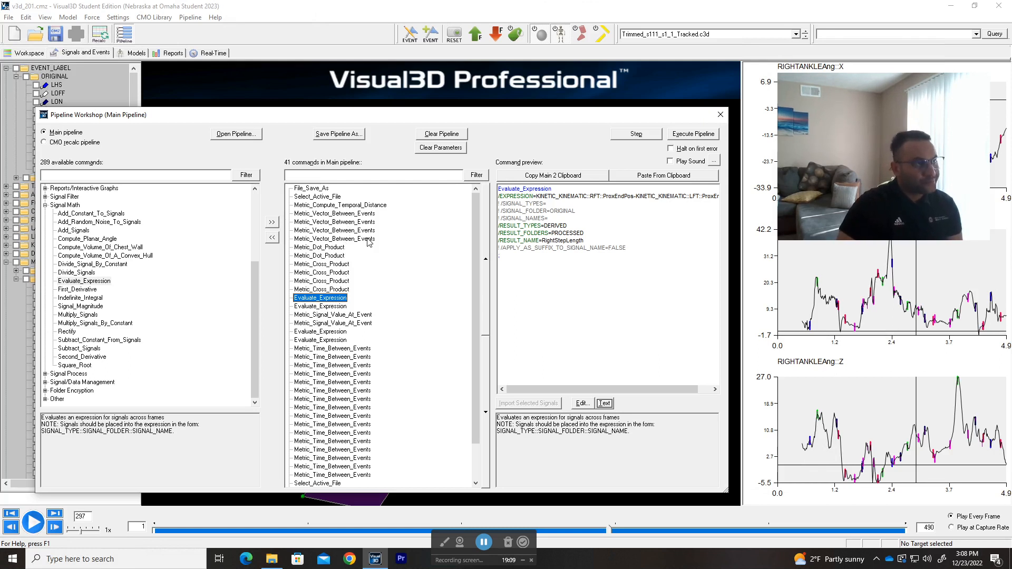
left_click(349, 215)
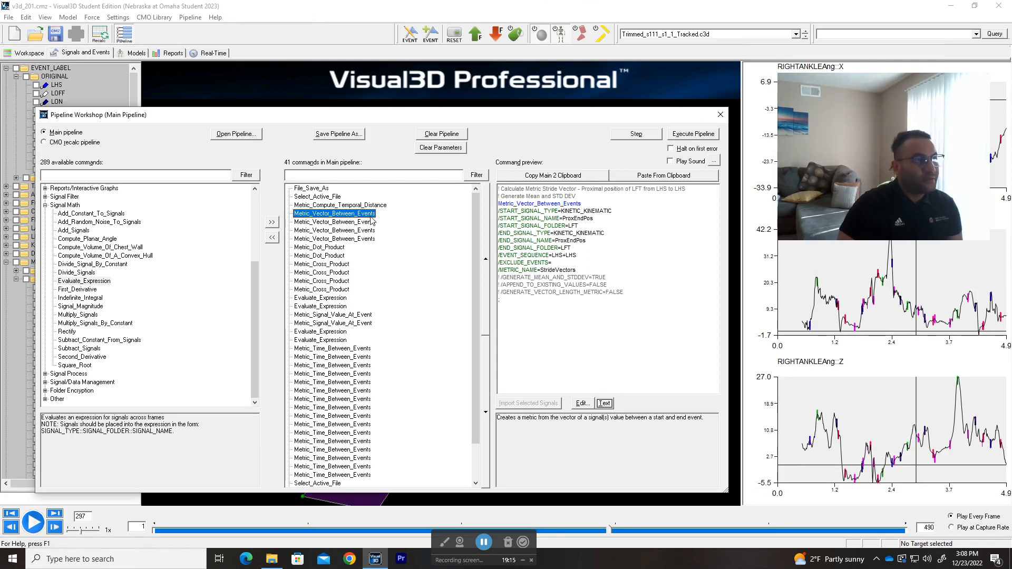
left_click(325, 290)
left_click(325, 298)
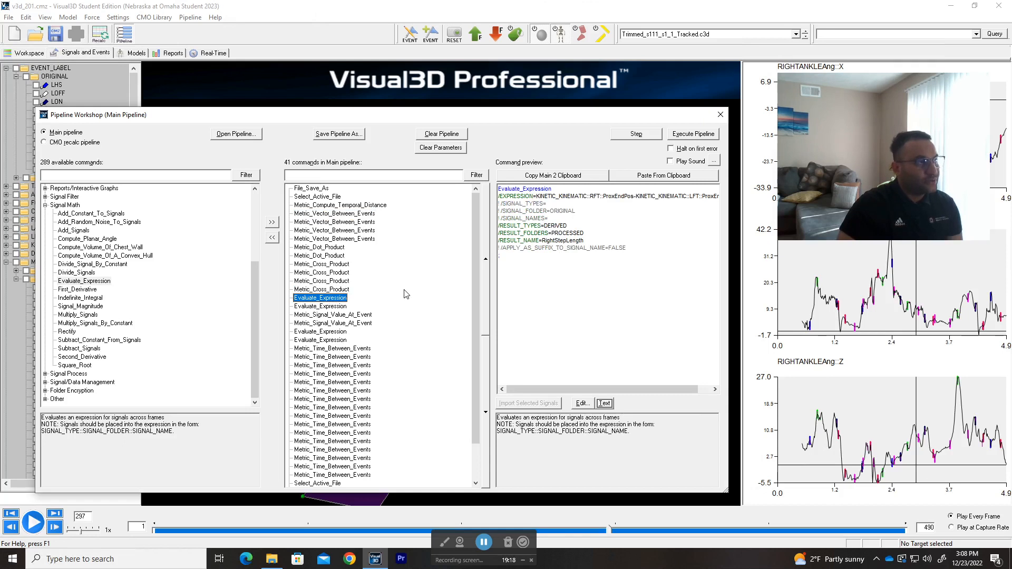
Step: Compare the preview of the RightStepLength Metric_Signal_Value_At_Event command with the two Evaluate_Expression commands that precede it
left_click(327, 315)
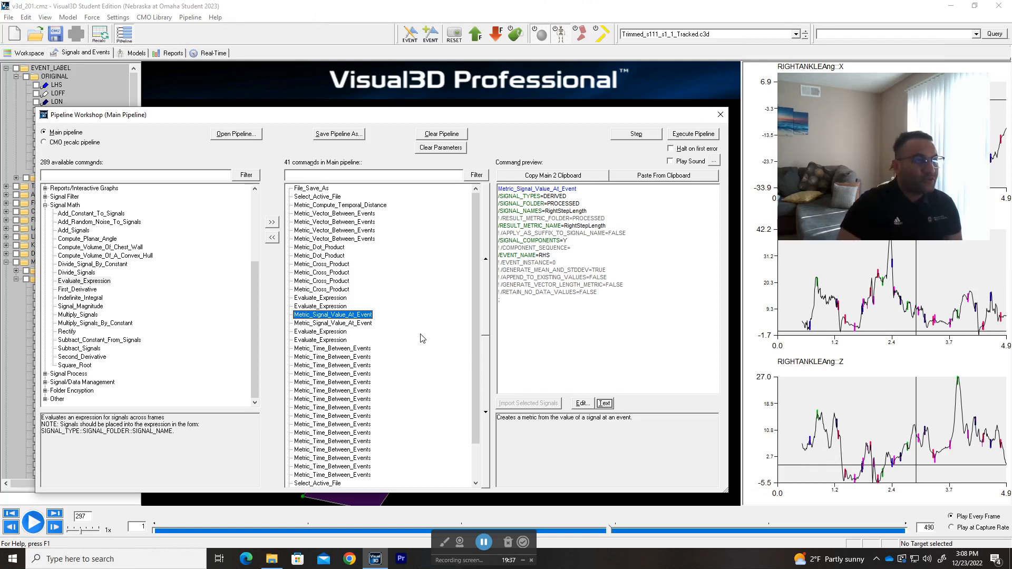
left_click(324, 298)
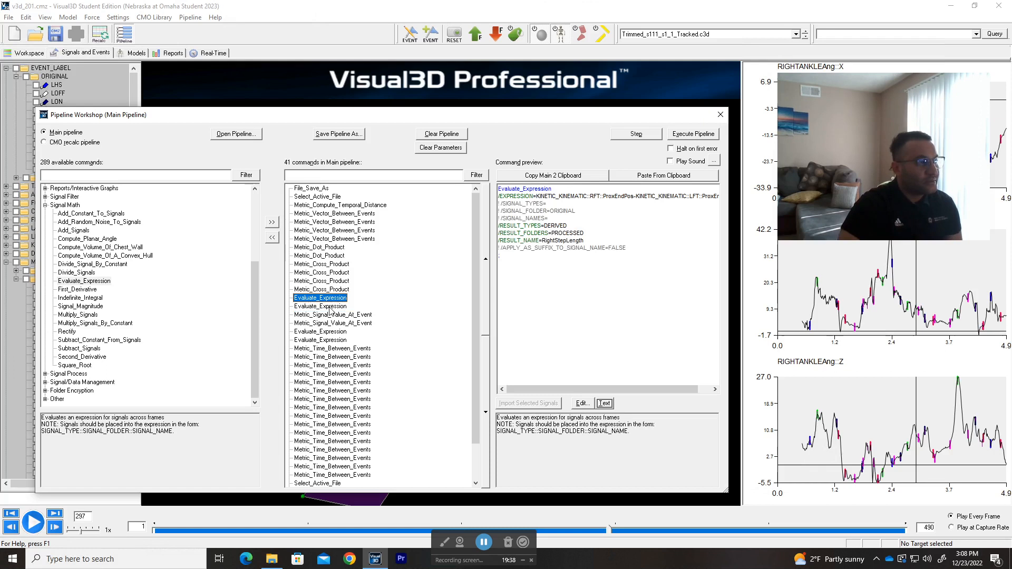
left_click(329, 307)
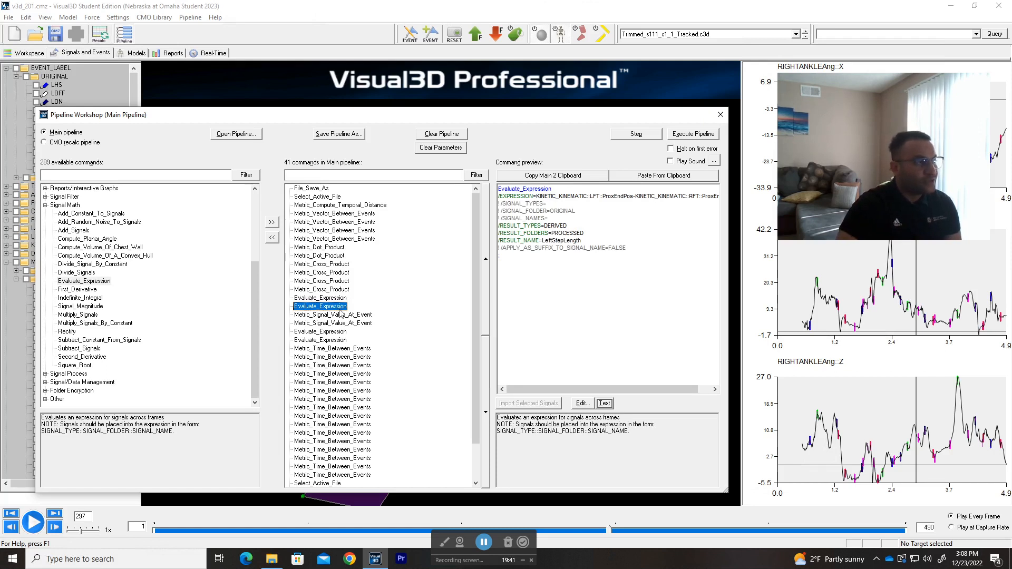
left_click(341, 316)
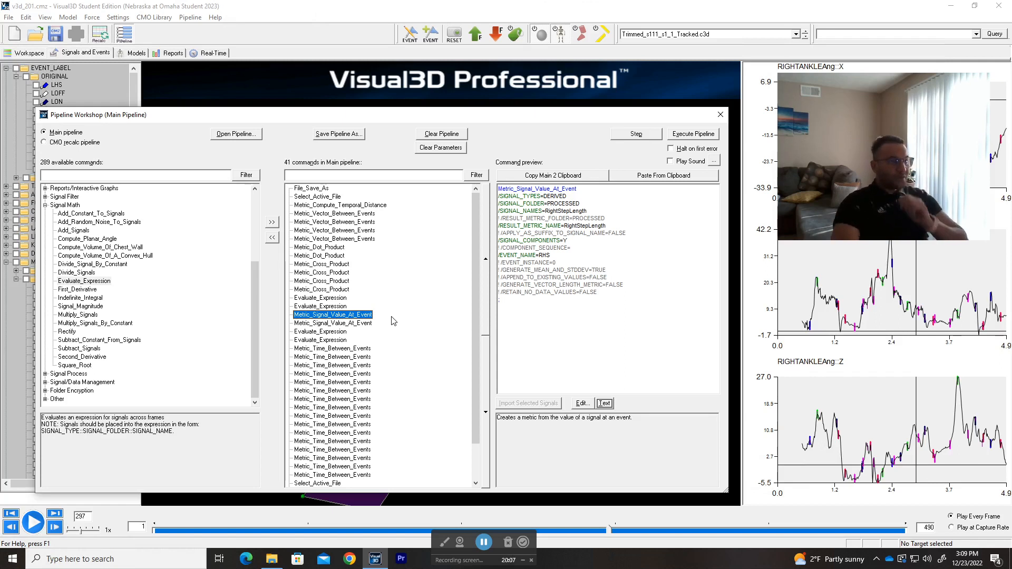
left_click(318, 299)
left_click(318, 306)
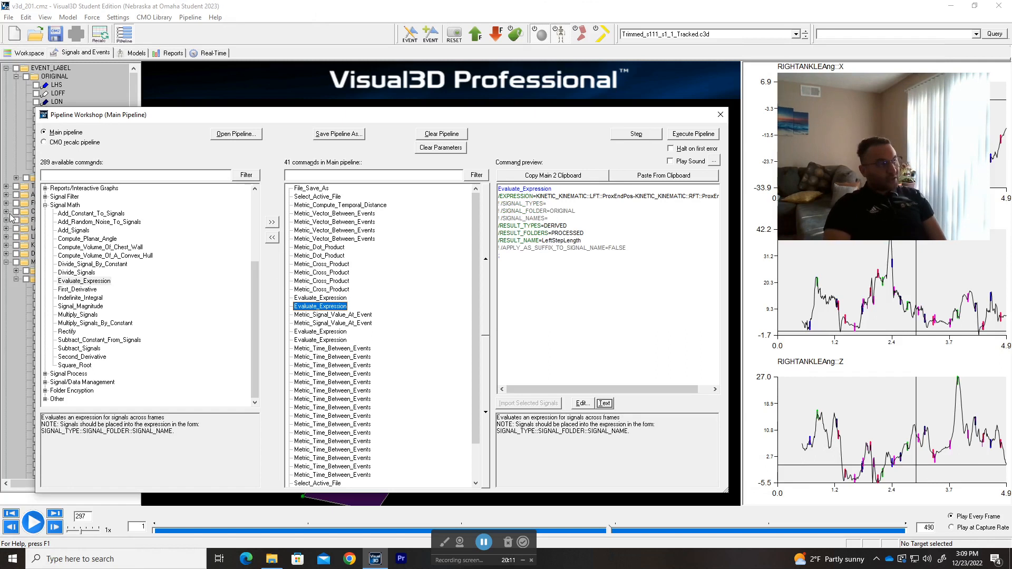
Step: Open the RightStepLength Evaluate_Expression command in the editor, check the start of its expression, and close it without changes
left_click(333, 300)
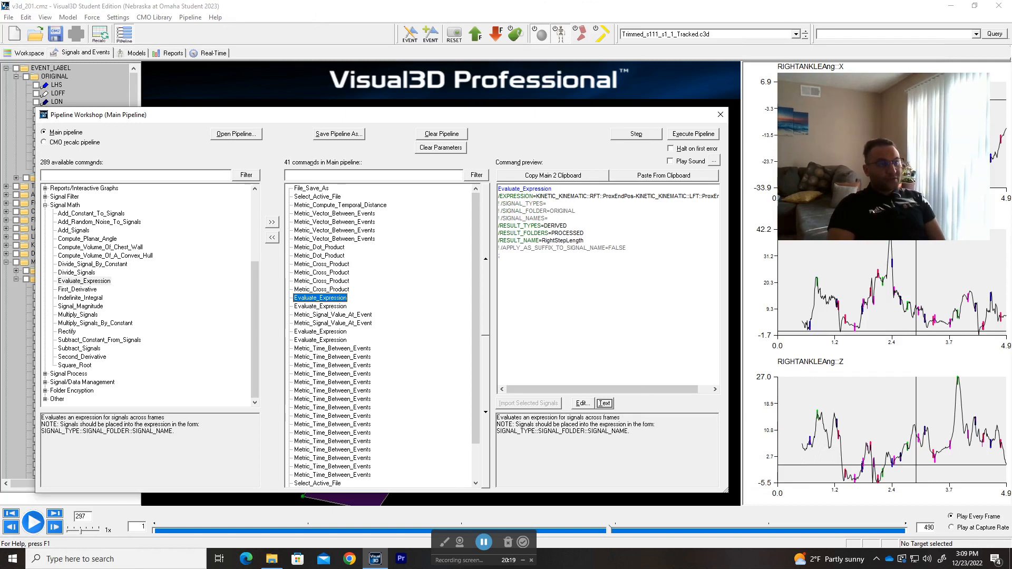
left_click(582, 404)
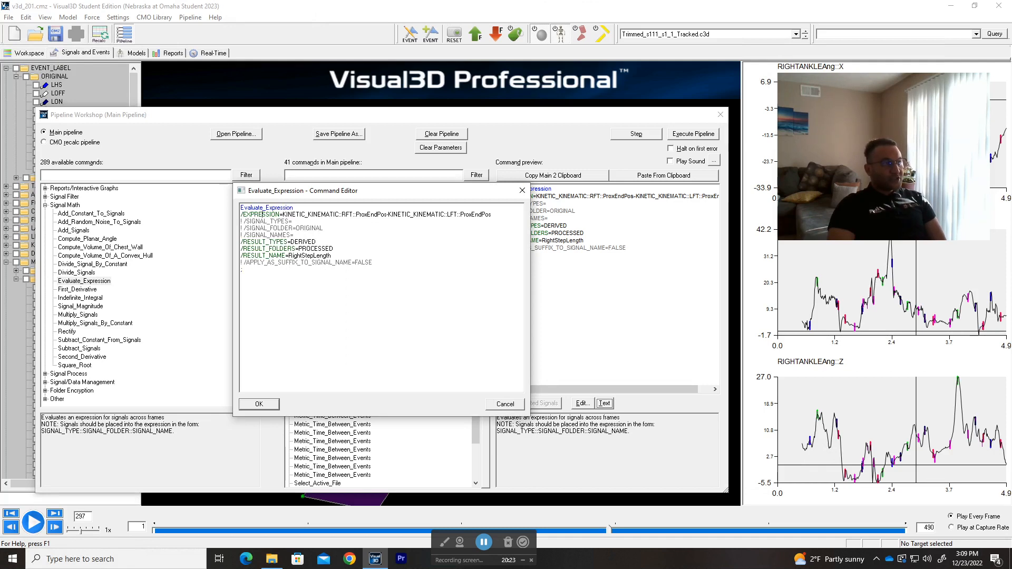
mouse_move(283, 215)
left_mouse_down()
mouse_move(385, 214)
mouse_move(288, 216)
left_mouse_up()
left_click(519, 404)
Step: Move the Pipeline Workshop window off the signal tree, collapse the METRIC folder and expand KINETIC_KINEMATIC
left_click_drag(398, 119, 635, 107)
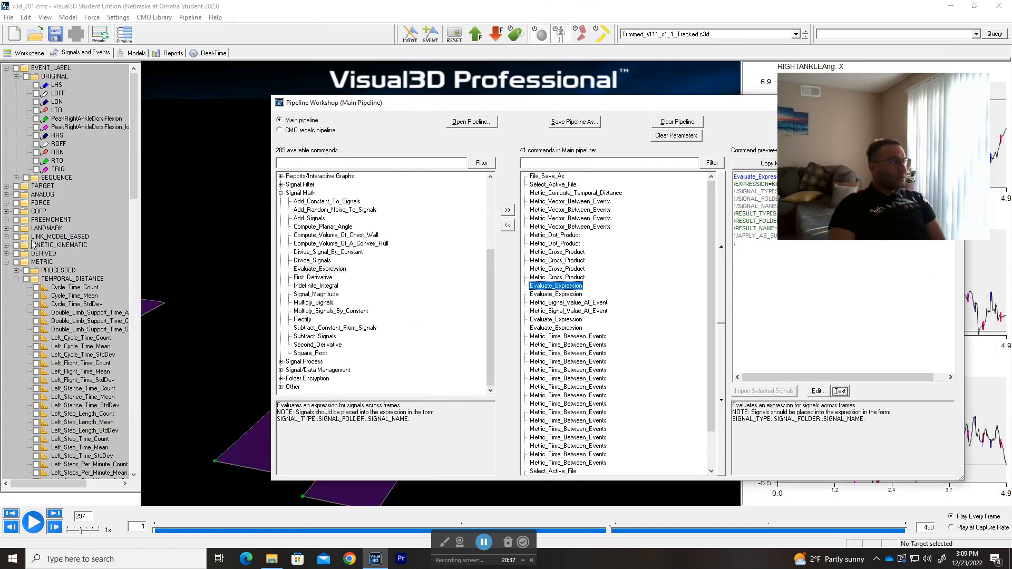
left_click(6, 262)
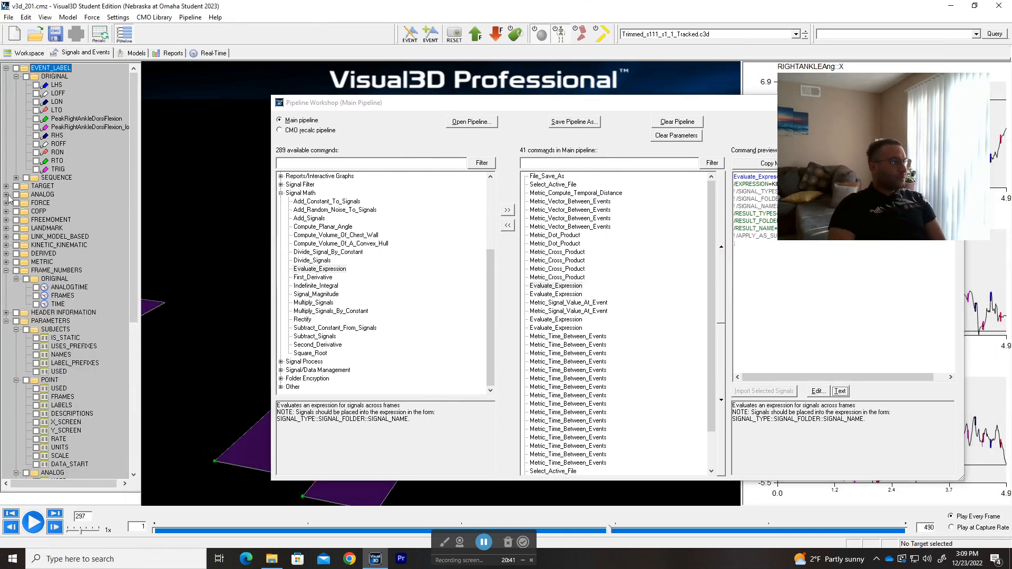
left_click(6, 245)
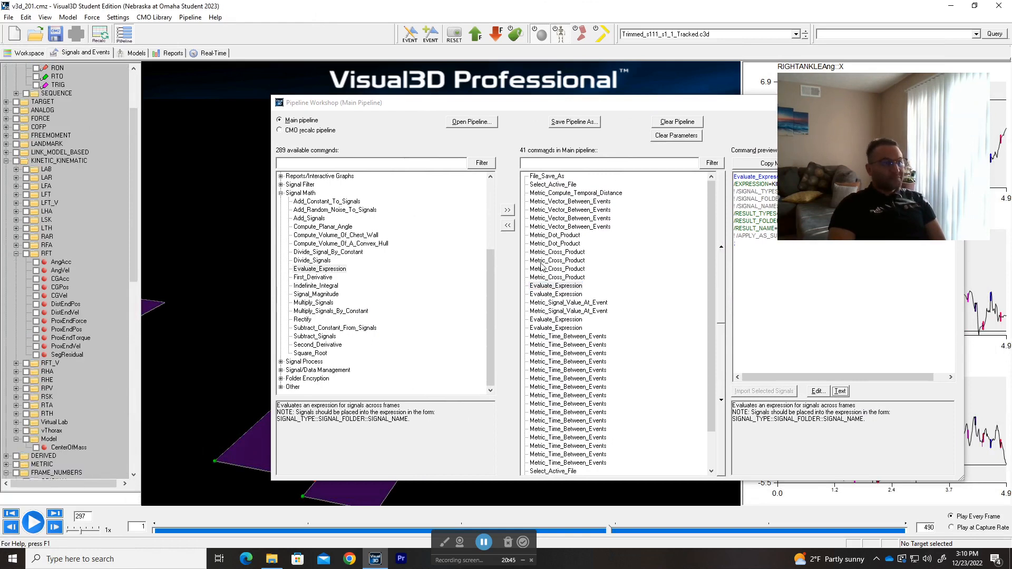
Step: Reopen the RightStepLength Evaluate_Expression command beside the signal tree, and enlarge its text to examine the RFT part of the expression
double_click(548, 288)
left_click_drag(566, 180, 477, 167)
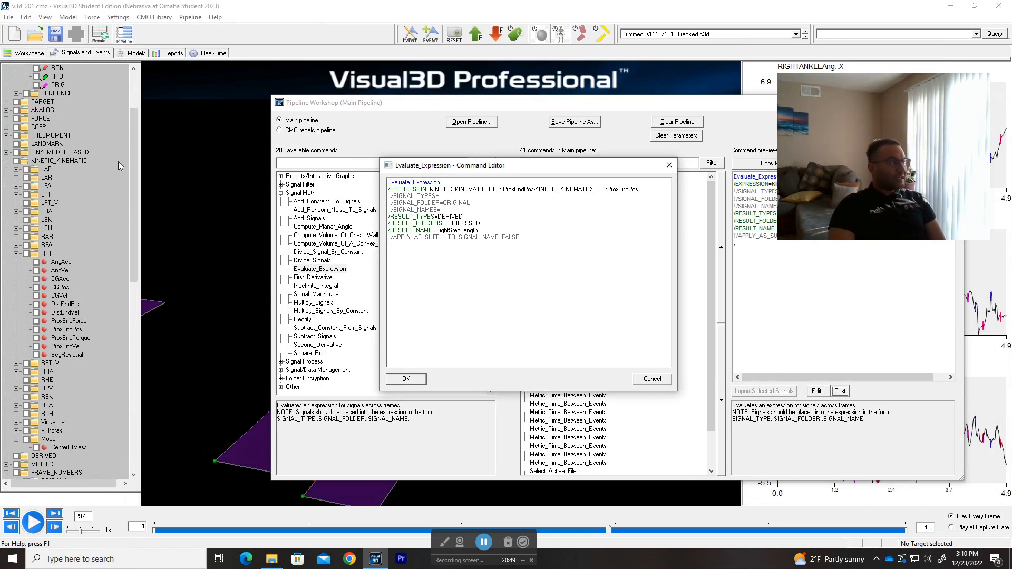
left_click_drag(496, 190, 500, 189)
scroll(499, 189, "up", 7)
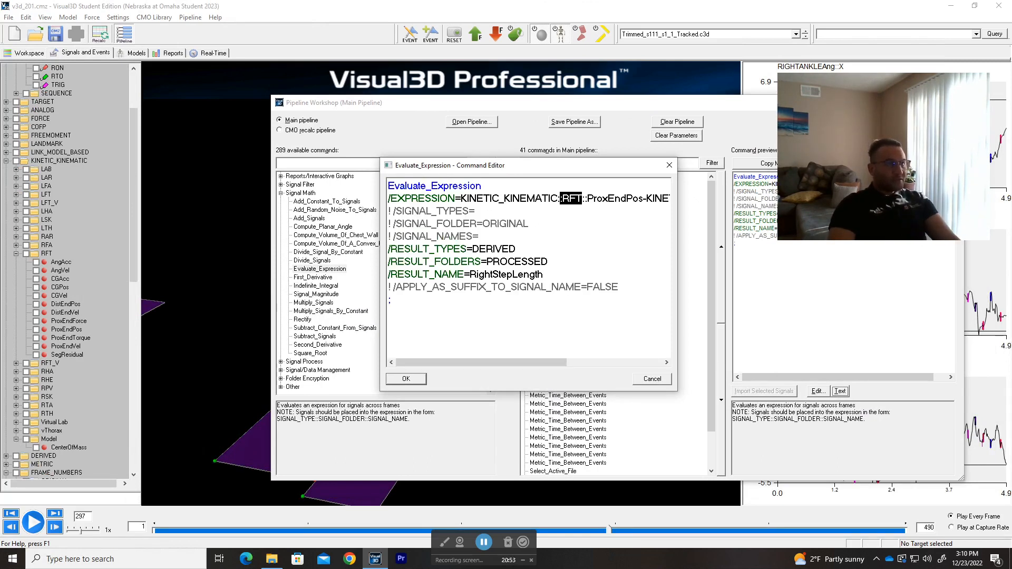
left_click(475, 212)
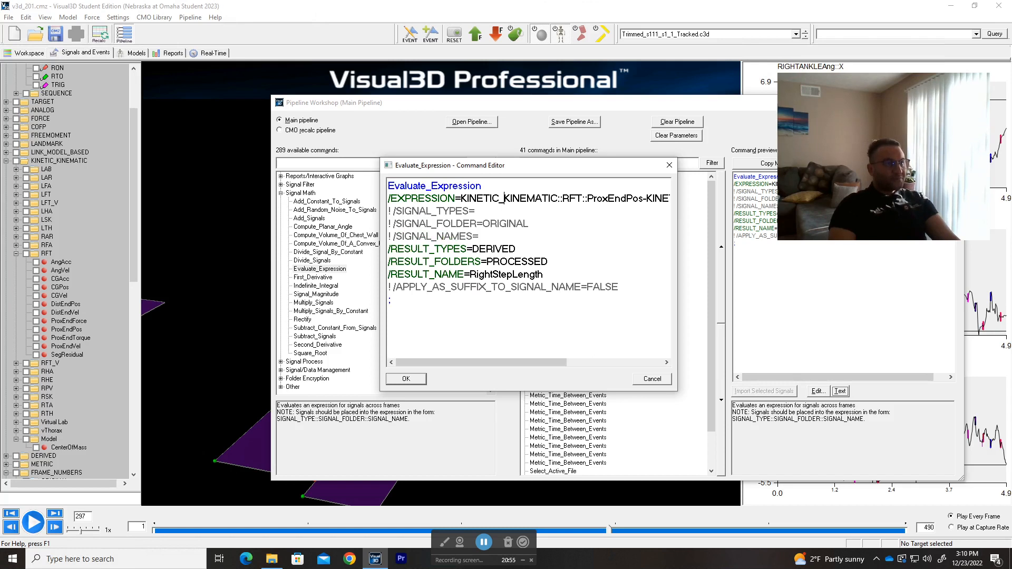
Step: Examine the expression piece by piece: KINETIC_KINEMATIC type, double-colon separator, RFT folder, ProxEndPos signal, and the subtracted LFT ProxEndPos
left_click_drag(461, 198, 557, 199)
left_click(560, 198)
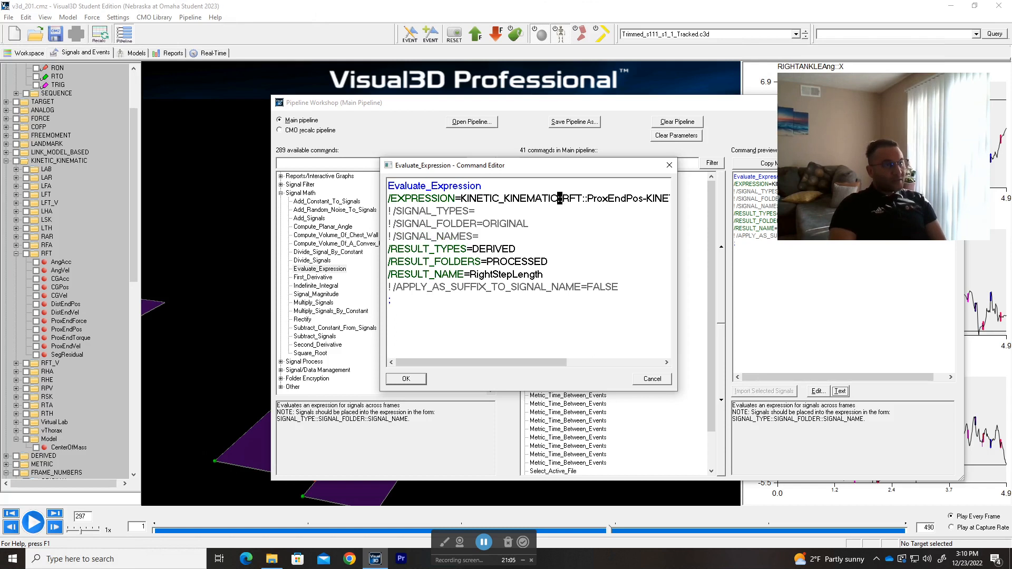
left_click(562, 199)
double_click(563, 200)
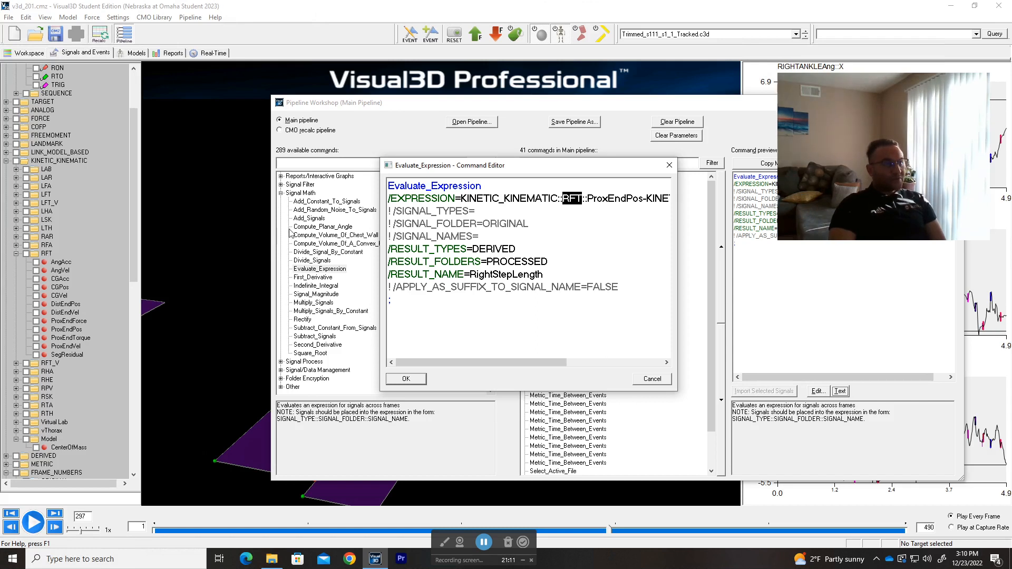
left_click_drag(587, 200, 644, 204)
left_click(646, 199)
left_click_drag(532, 362, 628, 363)
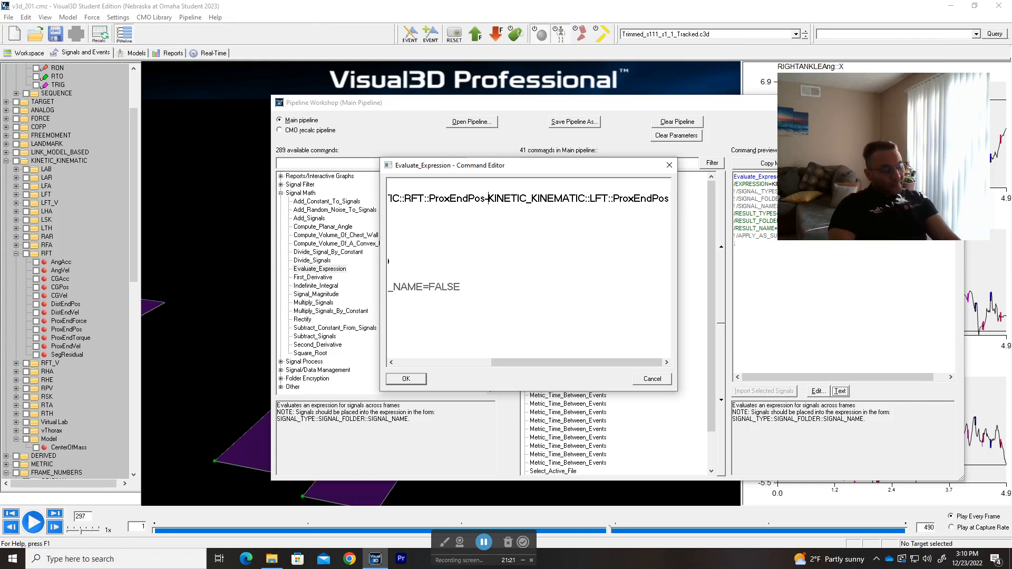
Step: Reduce the editor's text size, check the RightStepLength result name, and close the command editor without changes
scroll(569, 296, "down", 2)
scroll(389, 268, "down", 1)
left_click_drag(495, 362, 412, 286)
left_click_drag(508, 359, 484, 360)
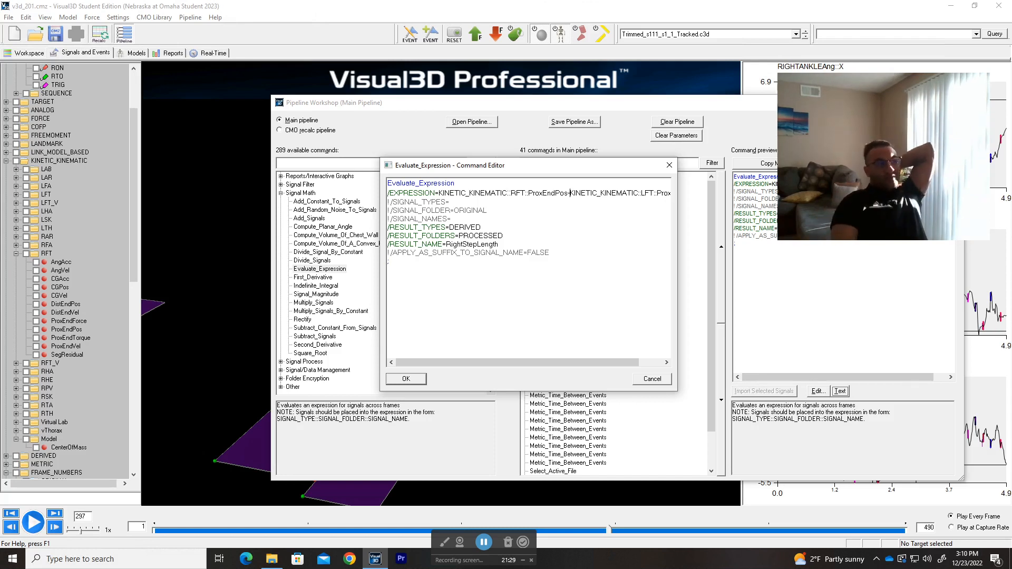
left_click_drag(498, 244, 442, 244)
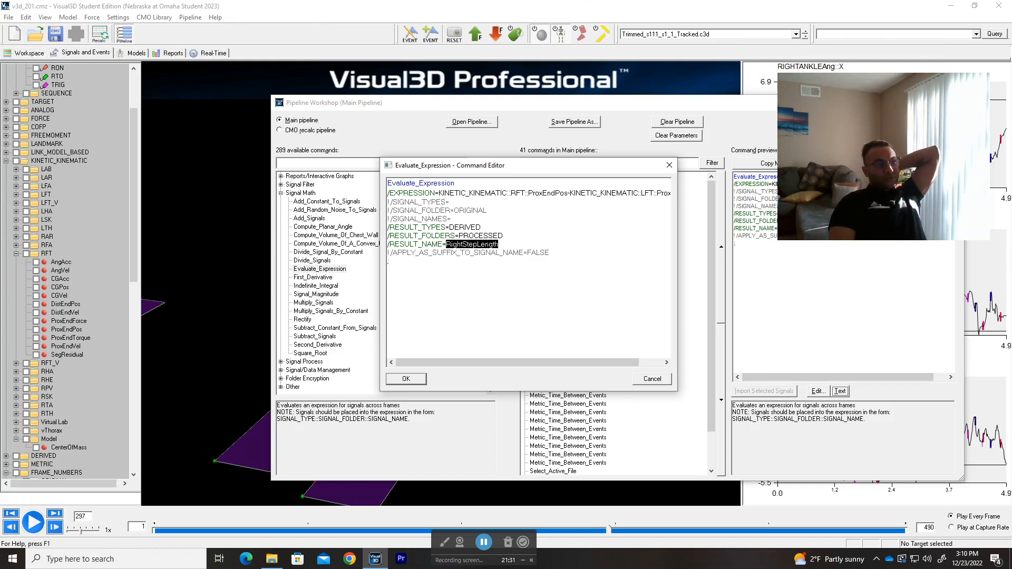
left_click(656, 379)
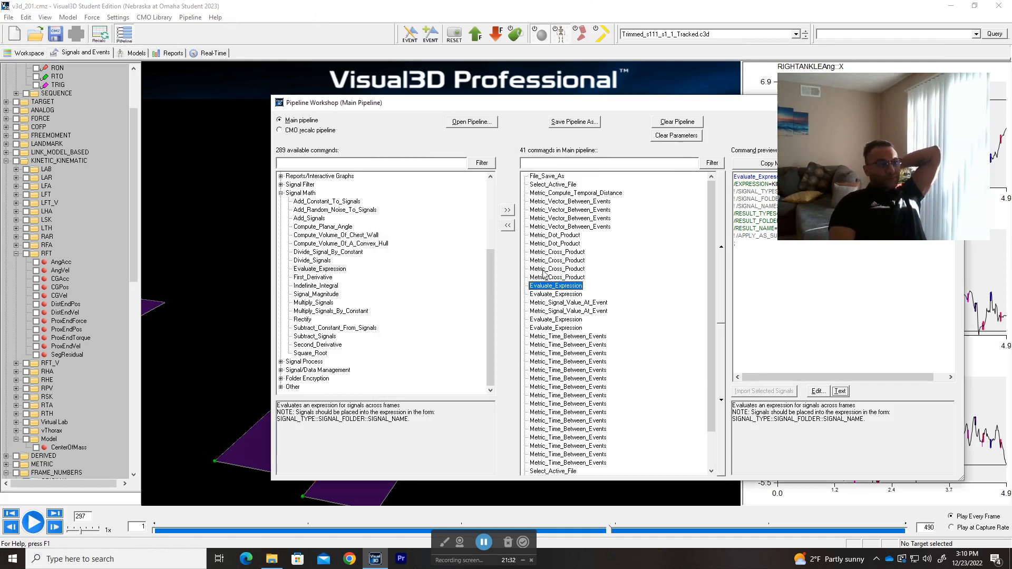
Step: Open the LeftStepLength Evaluate_Expression command, read its LFT minus RFT ProxEndPos expression, and close the editor unchanged
double_click(566, 295)
left_click_drag(585, 179, 484, 179)
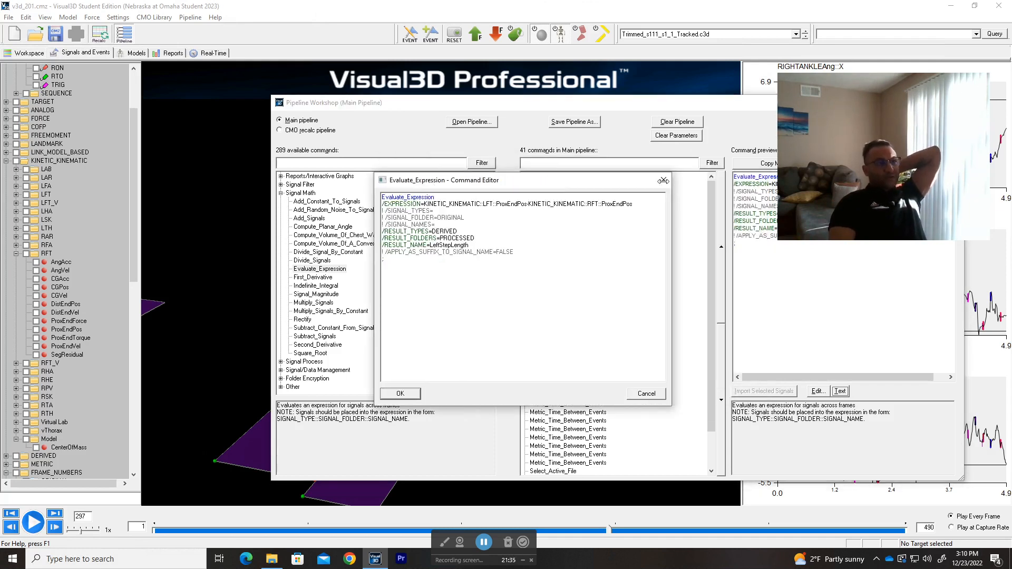
left_click(657, 178)
Step: Inspect the Metric_Signal_Value_At_Event settings for RightStepLength at RHS, cancel without changes, and preview the LeftStepLength command at LHS
double_click(570, 303)
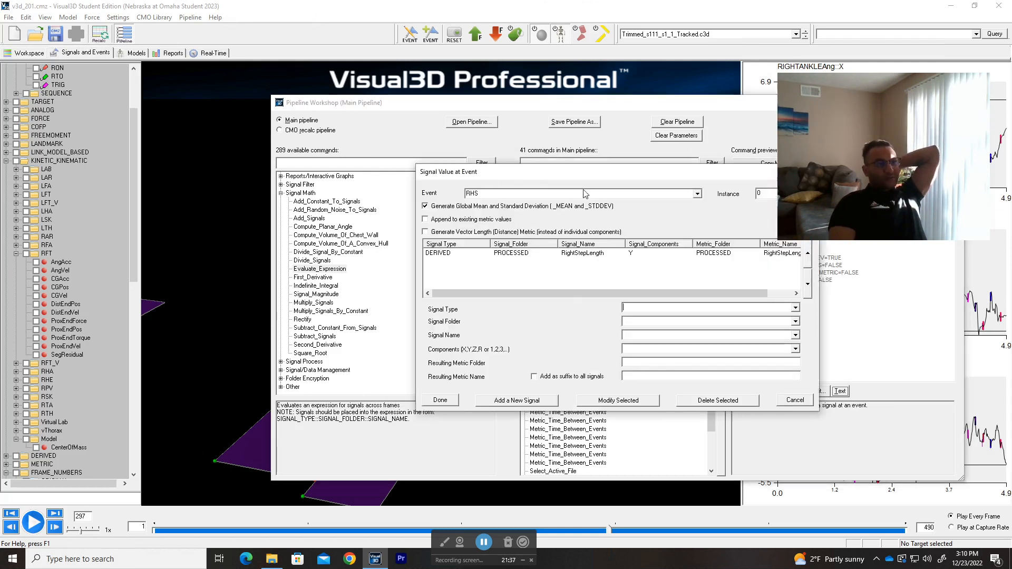
left_click(654, 159)
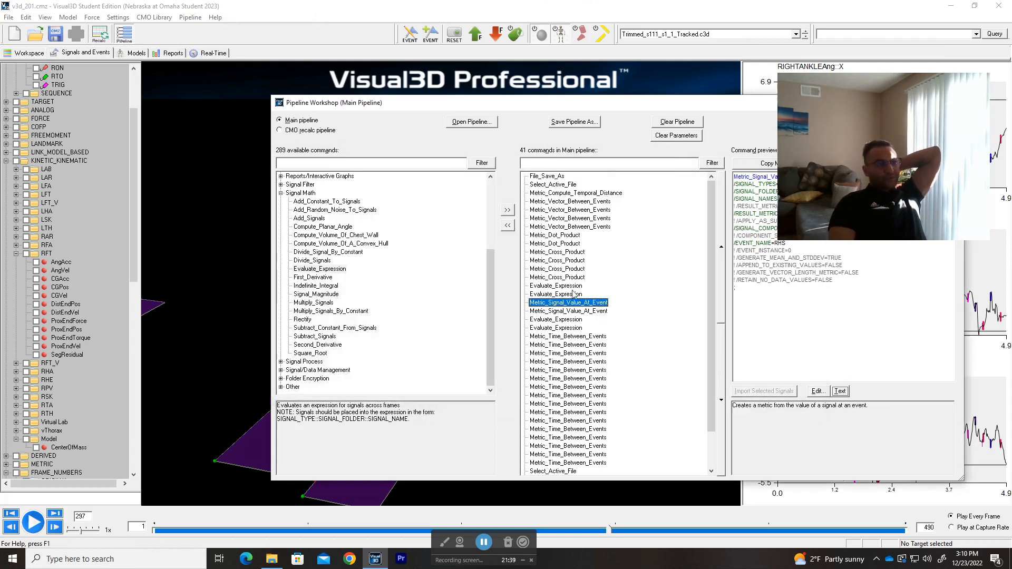
double_click(574, 305)
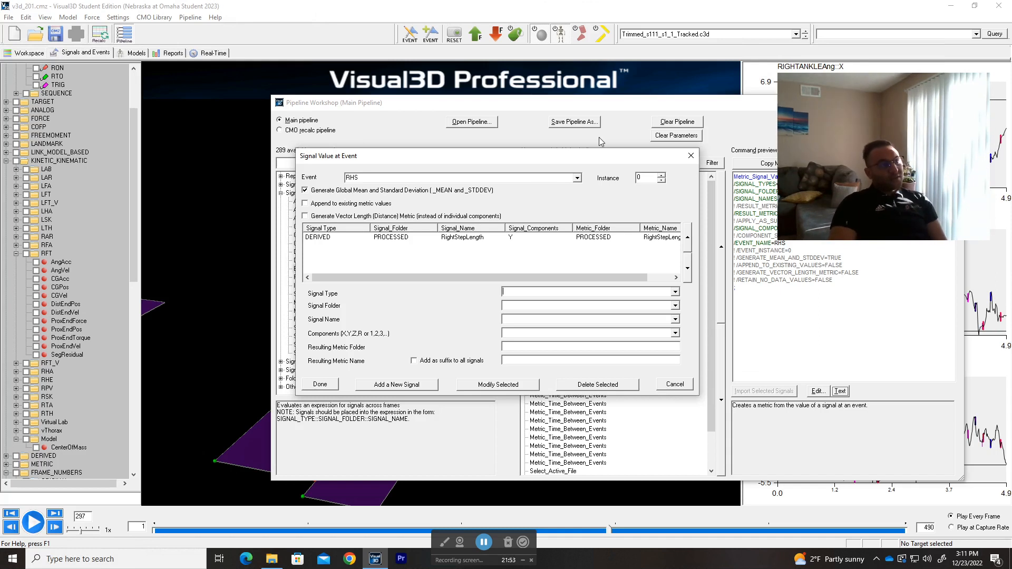
left_click(666, 385)
left_click(569, 313)
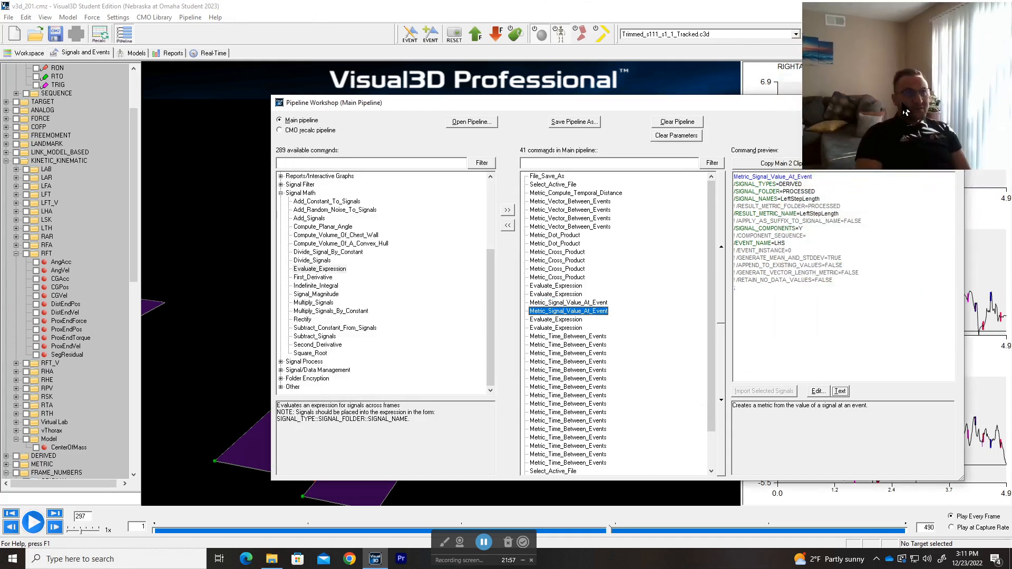
Step: Move the Pipeline Workshop window clear of the preview text and examine the full RightStrideLength expression combining left and right step lengths
left_click_drag(658, 110, 549, 86)
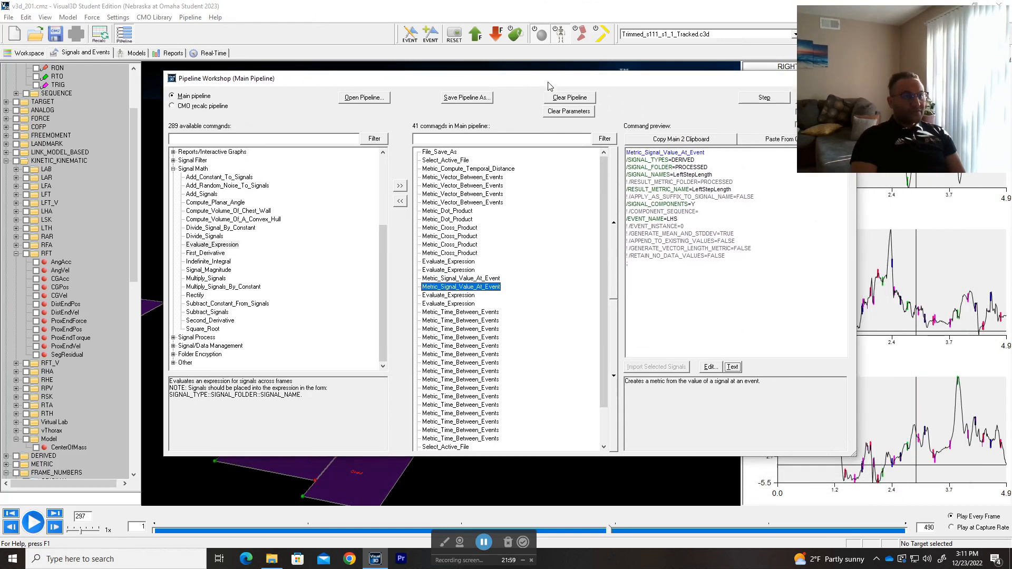
left_click(451, 296)
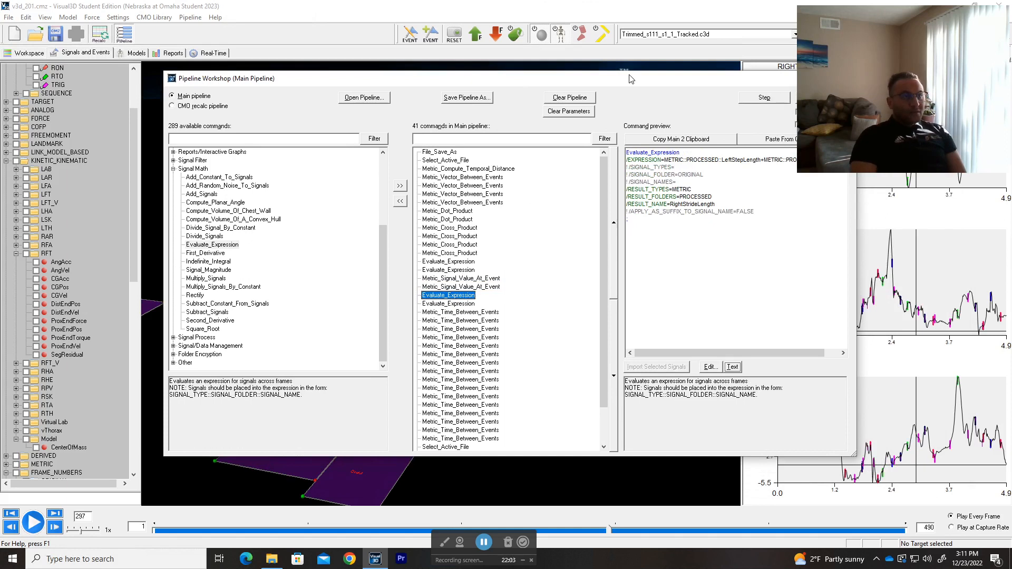
left_click_drag(631, 79, 589, 107)
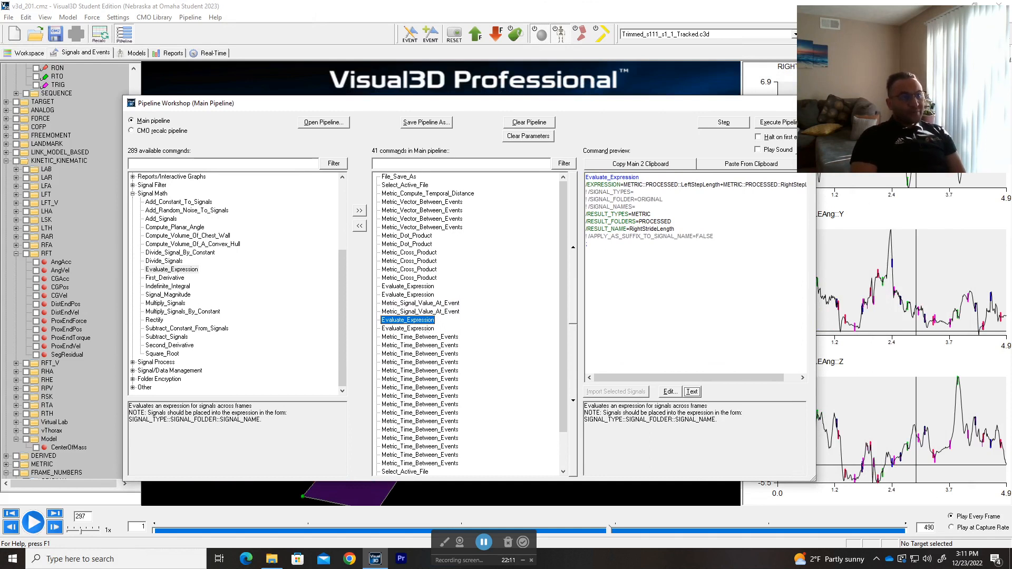
left_click_drag(623, 184, 585, 184)
left_click_drag(687, 377, 701, 377)
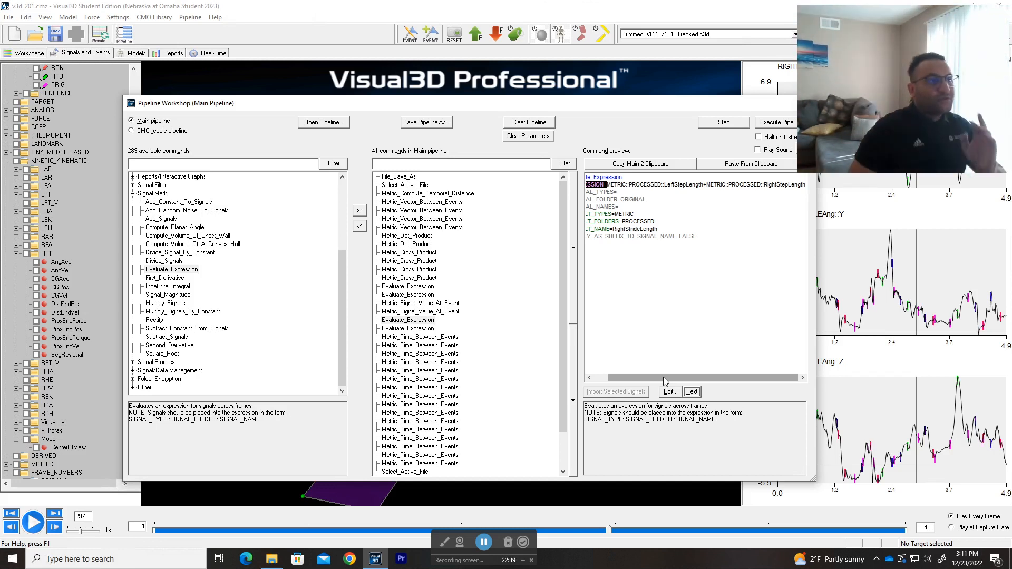
left_click_drag(659, 378, 615, 376)
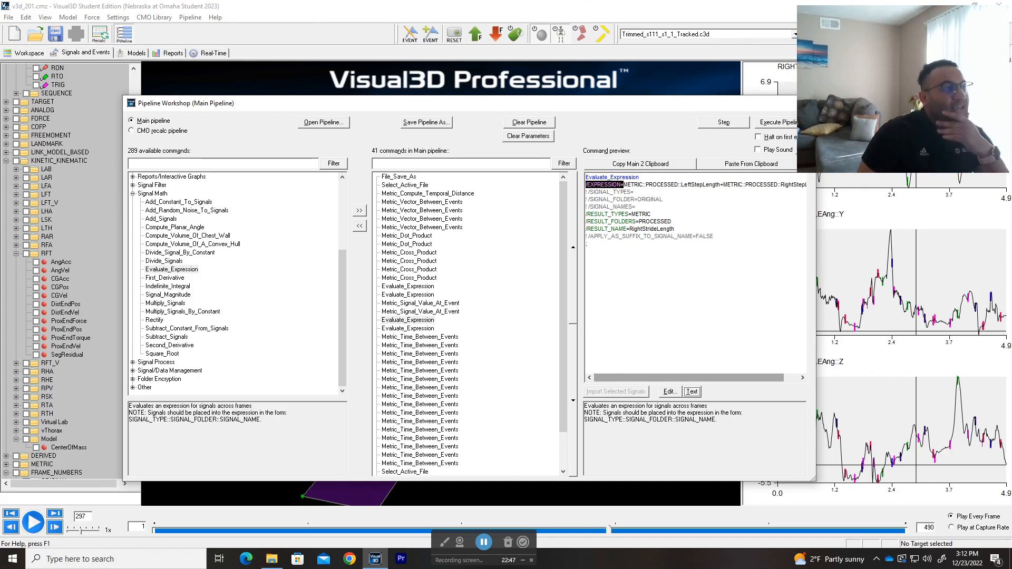
Step: Review the earlier Metric_Cross_Product, Metric_Dot_Product and Metric_Vector_Between_Events commands, including the RFT StrideVectors and both StepWidth calculations
left_click(420, 269)
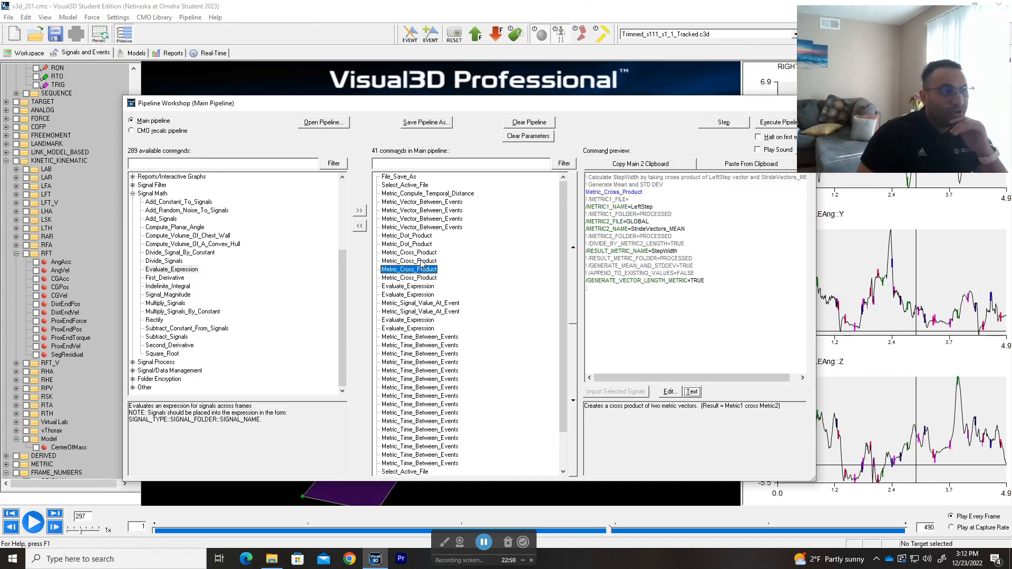
left_click(416, 237)
left_click(421, 227)
left_click(426, 210)
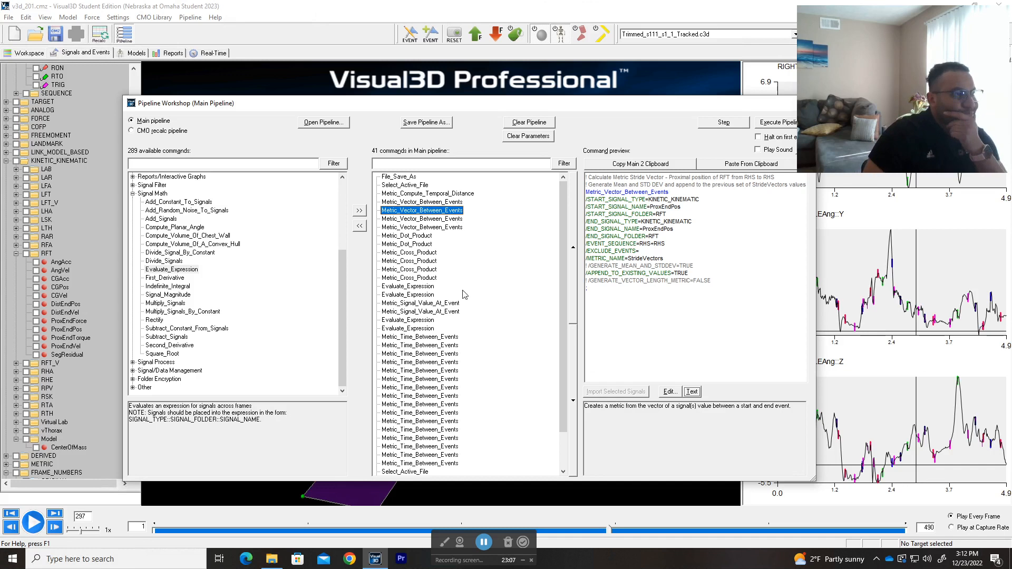
left_click_drag(478, 206, 396, 275)
left_click(401, 278)
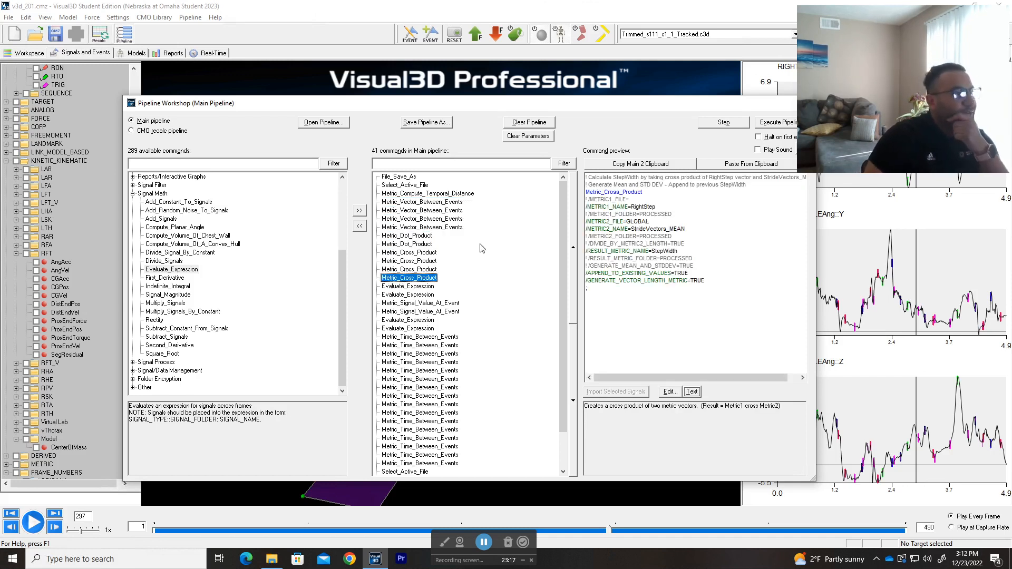
Step: Preview the LeftStrideLength Evaluate_Expression command and the first Metric_Time_Between_Events command, and clear the selection
scroll(481, 248, "down", 1)
left_click(413, 304)
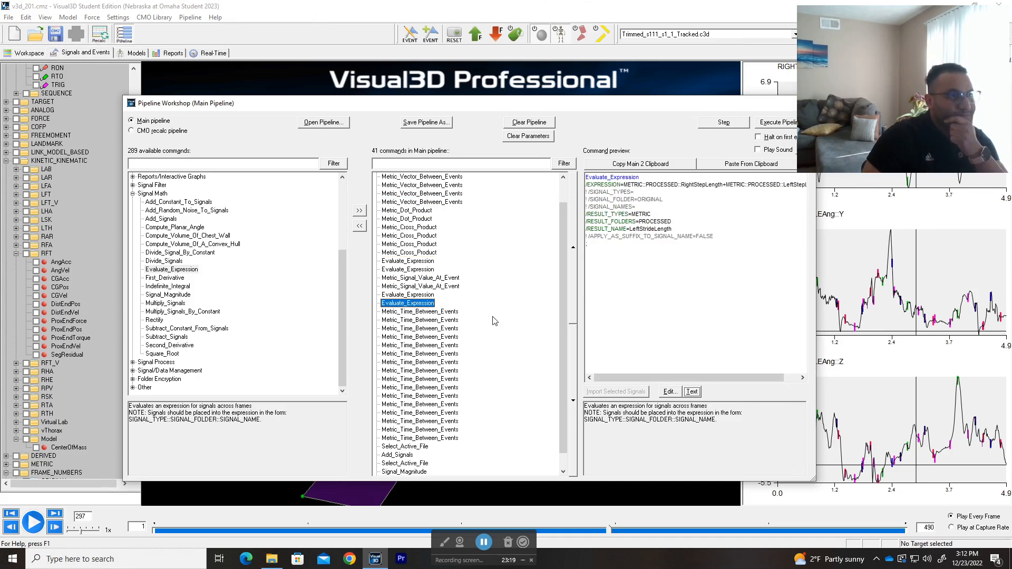
scroll(430, 278, "down", 1)
left_click(428, 295)
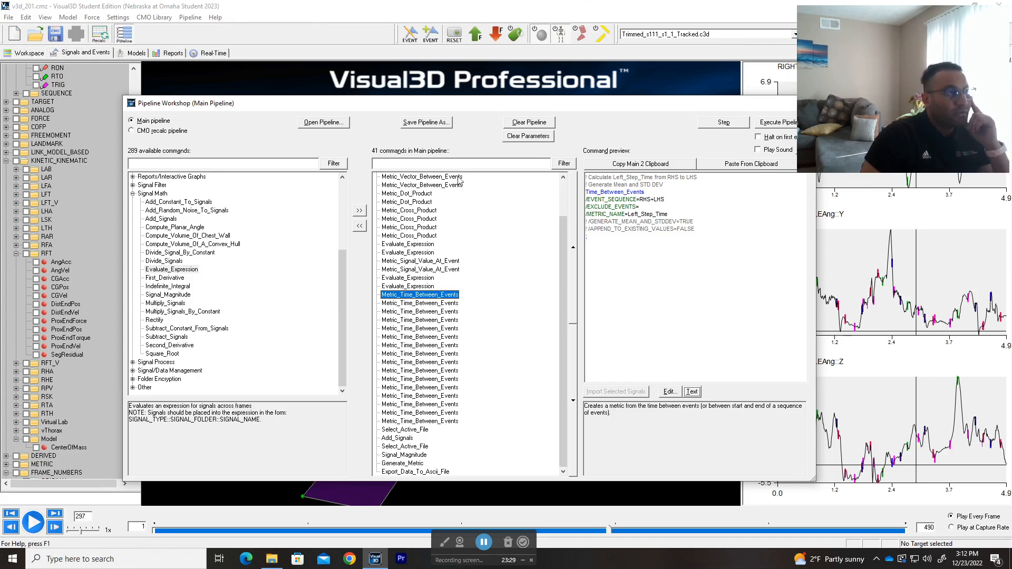
left_click(485, 194)
left_click(512, 227)
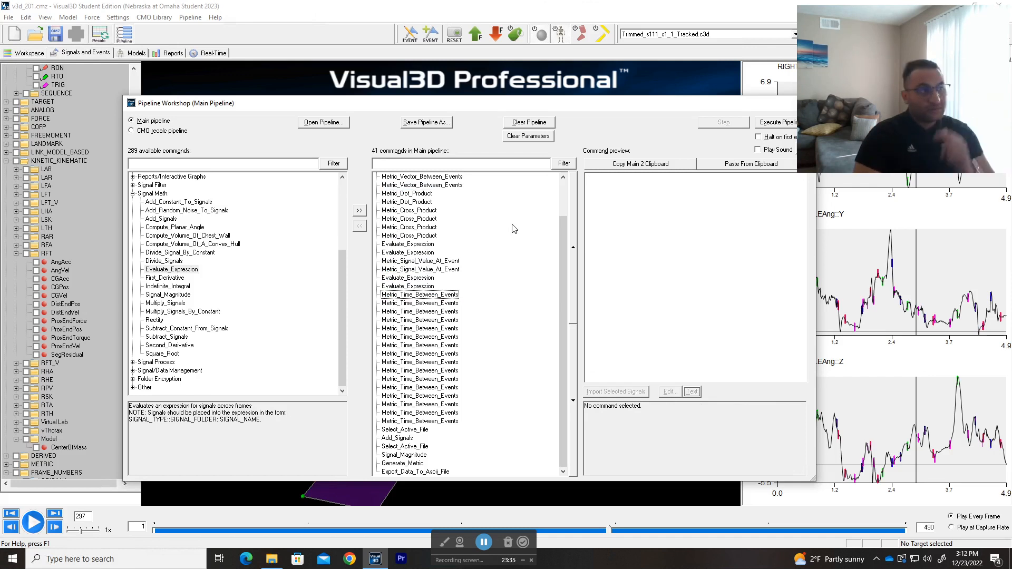
Step: Examine the event sequence and metric name of the Left_Step_Time (RHS+LHS) and Right_Step_Time (LHS+RHS) commands
left_click(436, 296)
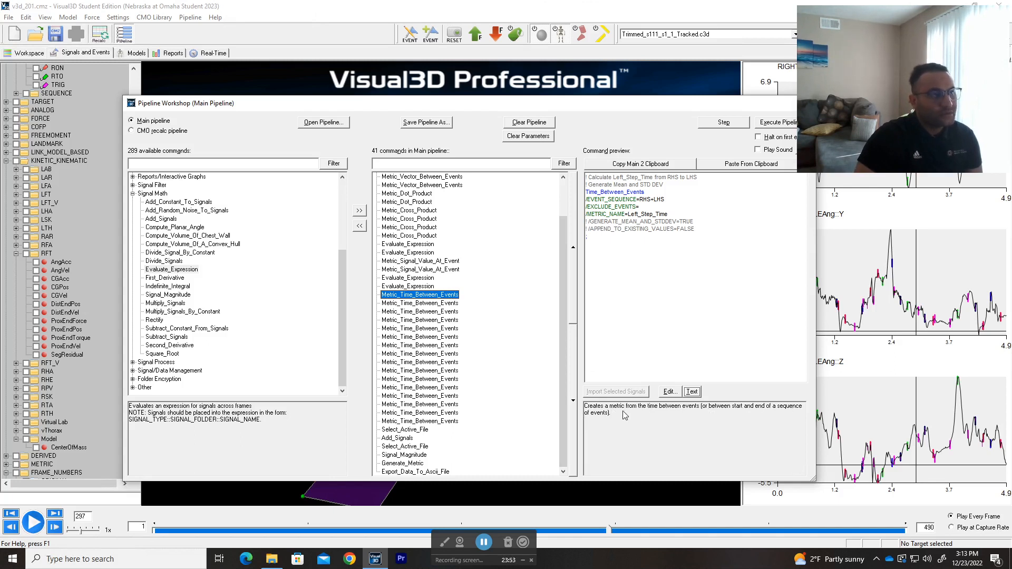
left_click_drag(665, 199, 639, 200)
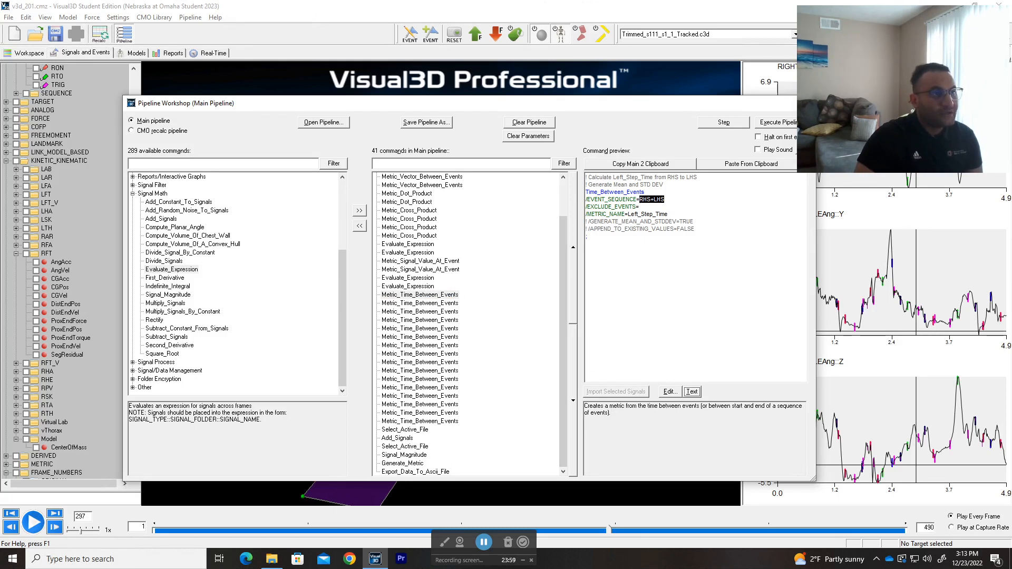
left_click_drag(667, 214, 625, 214)
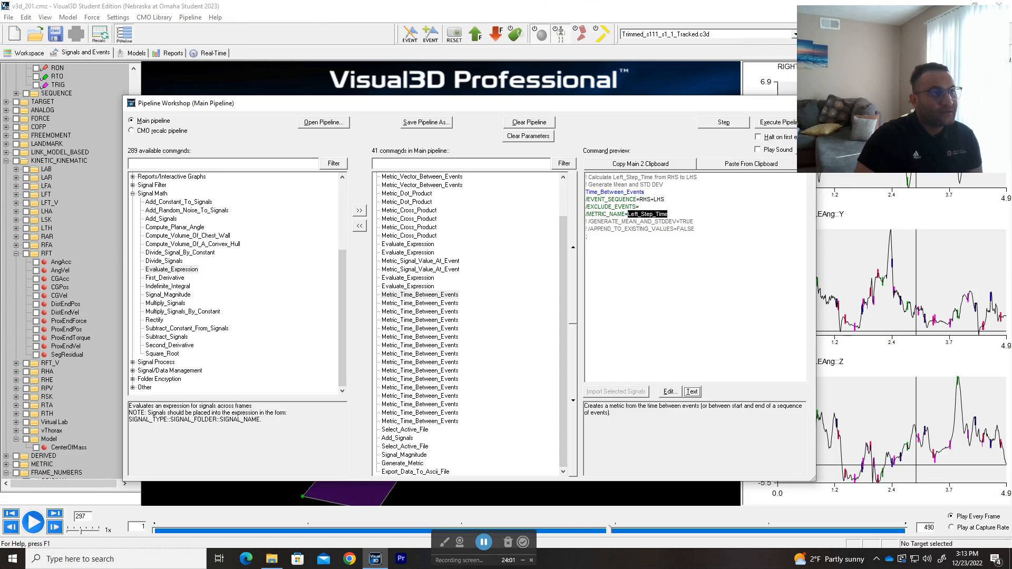
left_click(443, 304)
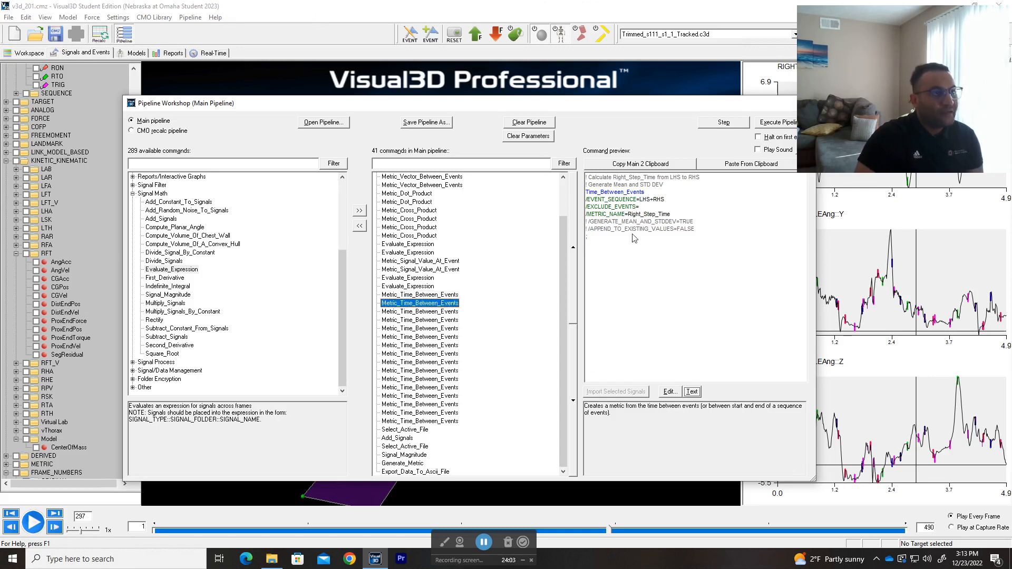
left_click_drag(666, 199, 631, 213)
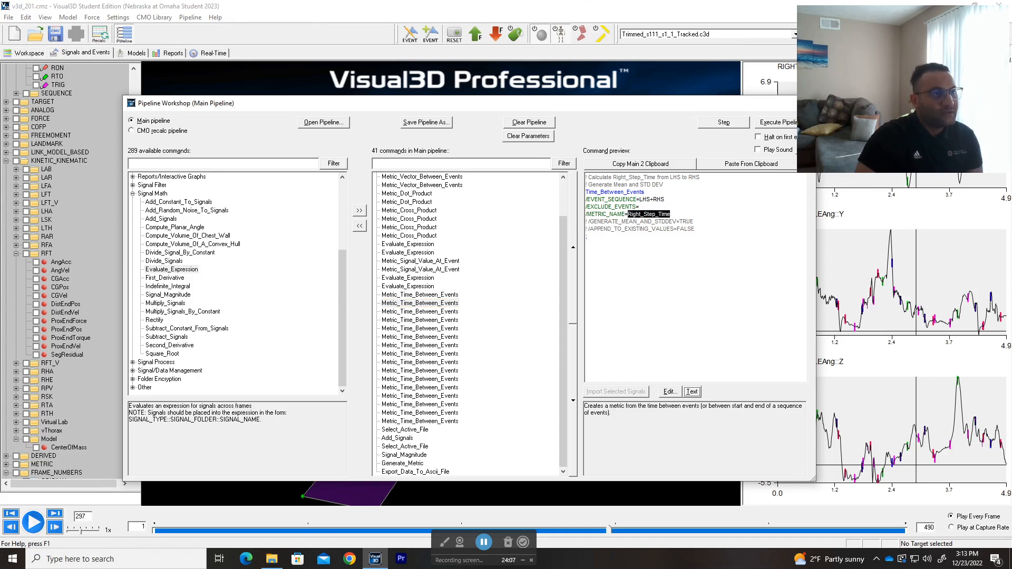
Step: Compare the first Step_Time command from RHS to LHS with the Left_Step_Time and Right_Step_Time commands
left_click(435, 311)
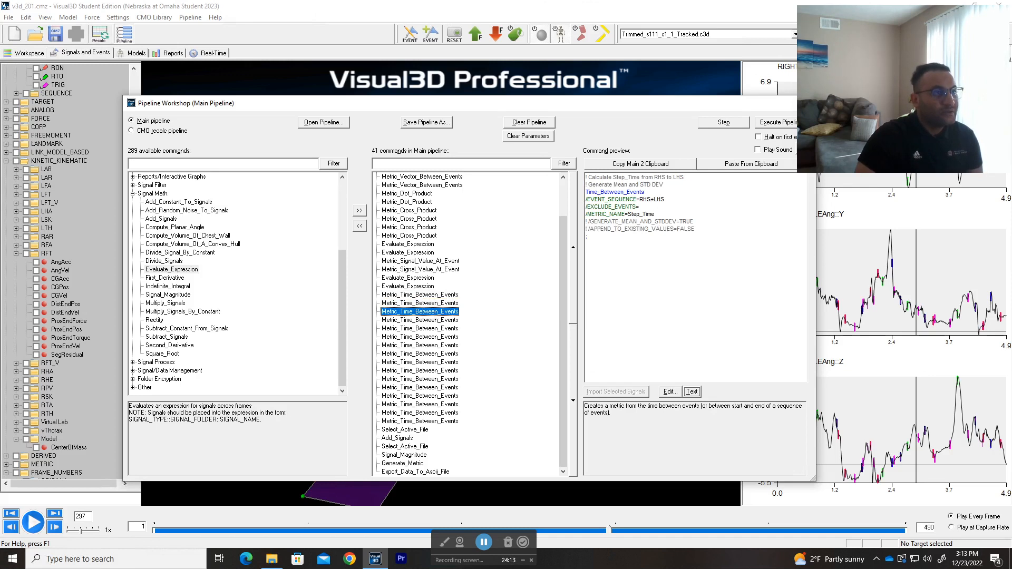
left_click(432, 304)
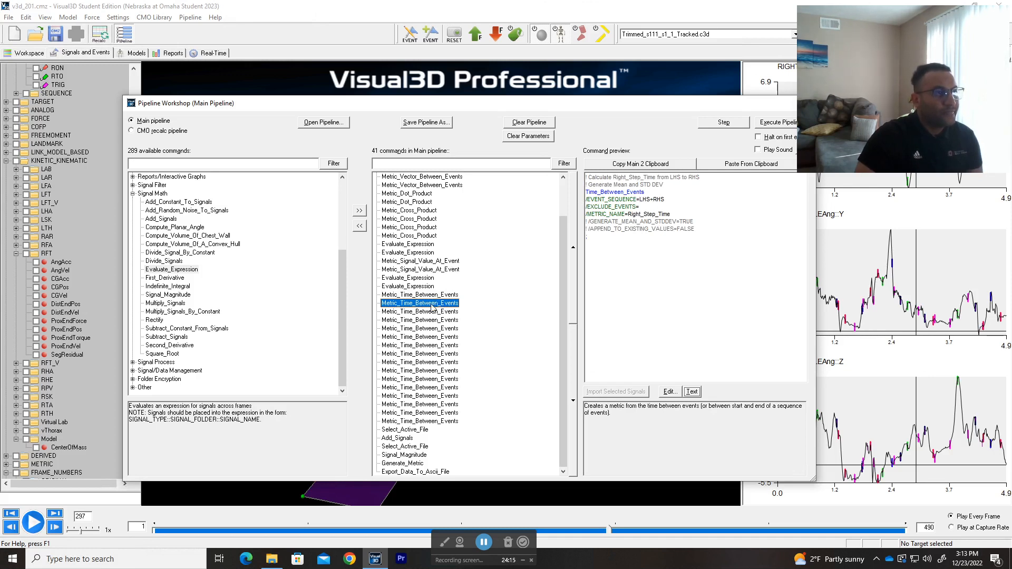
left_click(430, 312)
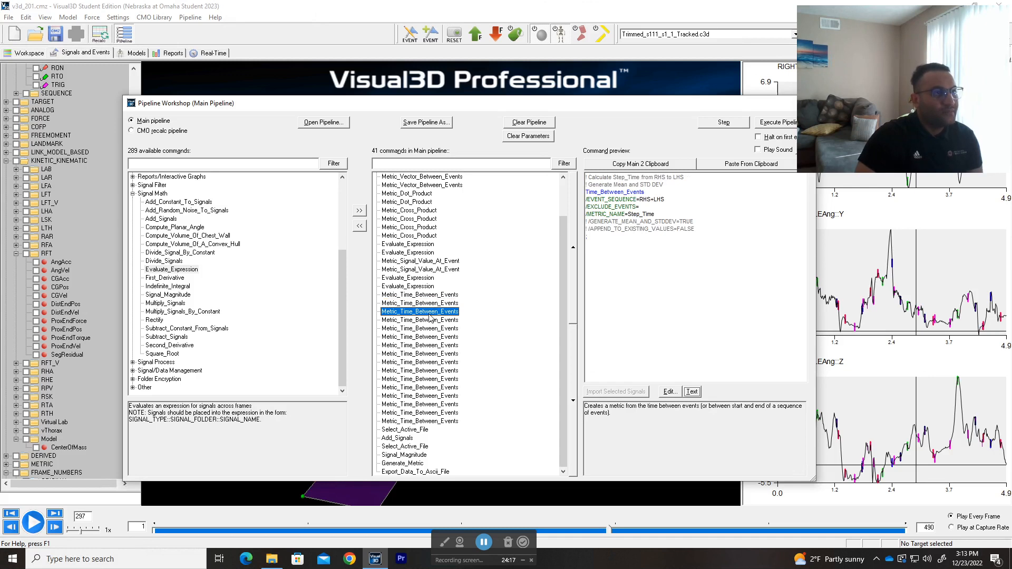
left_click(431, 303)
left_click(430, 296)
left_click(428, 303)
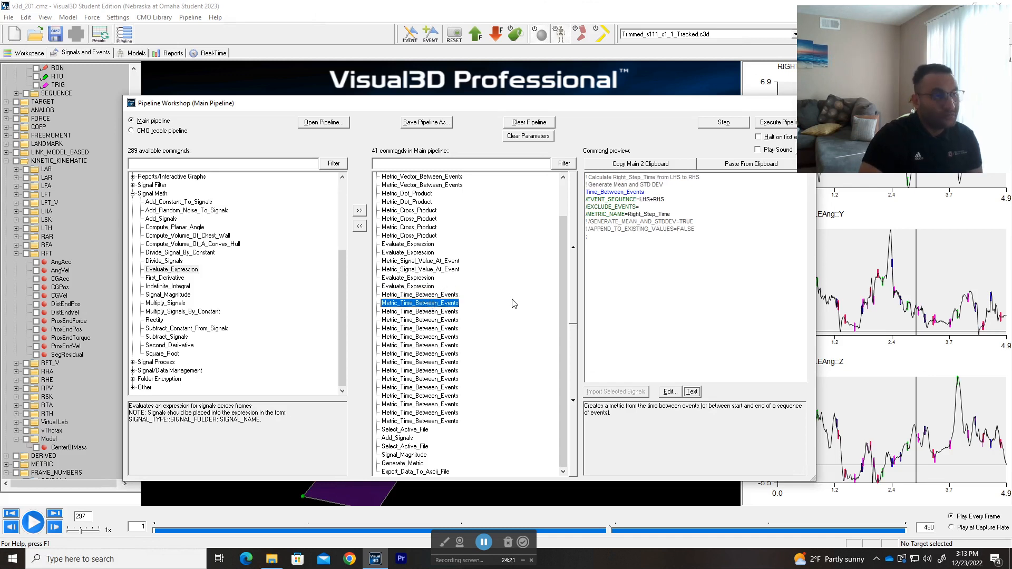
Step: Preview the Metric_Time_Between_Events commands from Step_Time through Left_Stance_Time, and return to the LHS+RHS Step_Time command that appends values
key("Down")
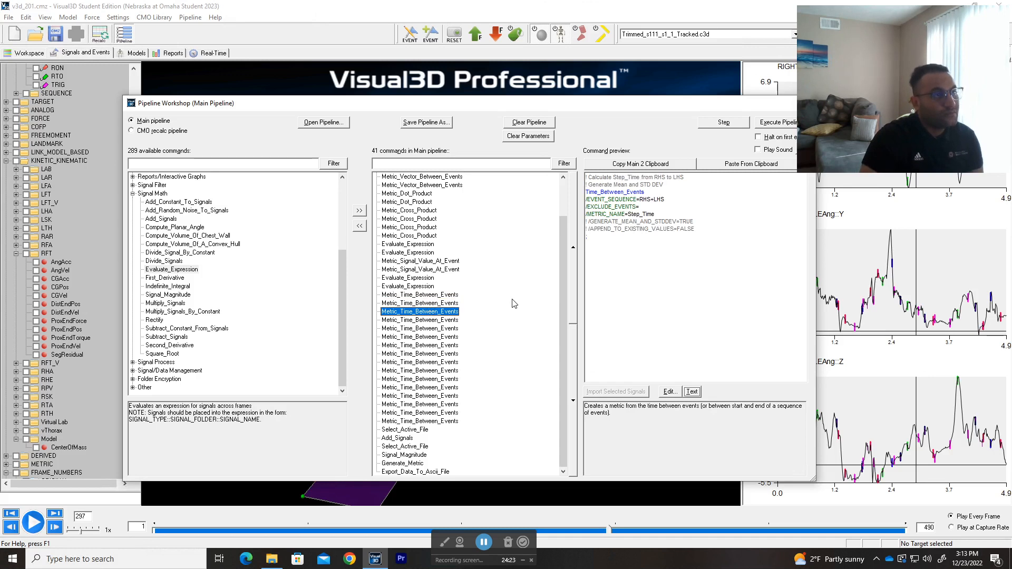
key("Down")
key("Down")
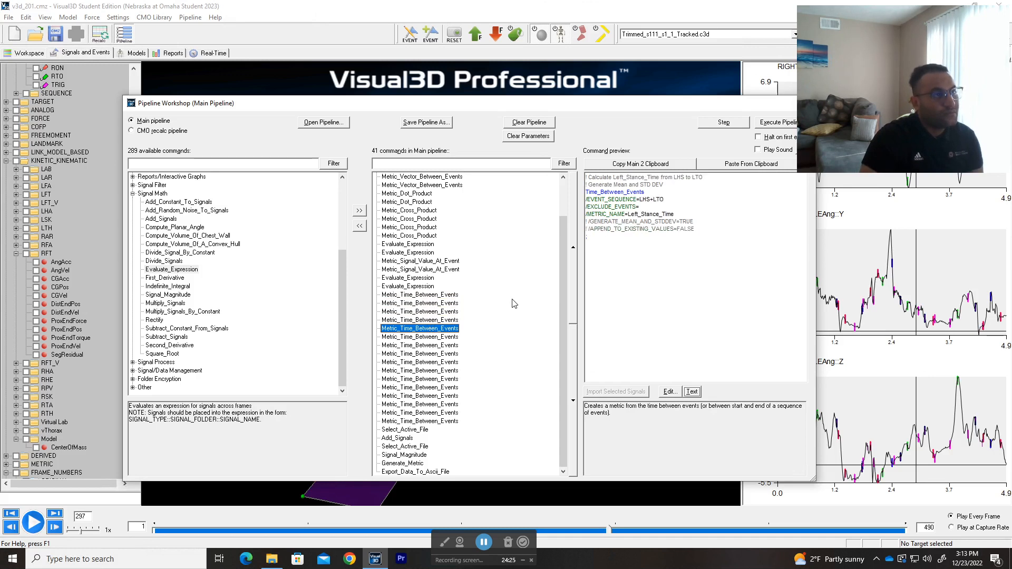
key("Up")
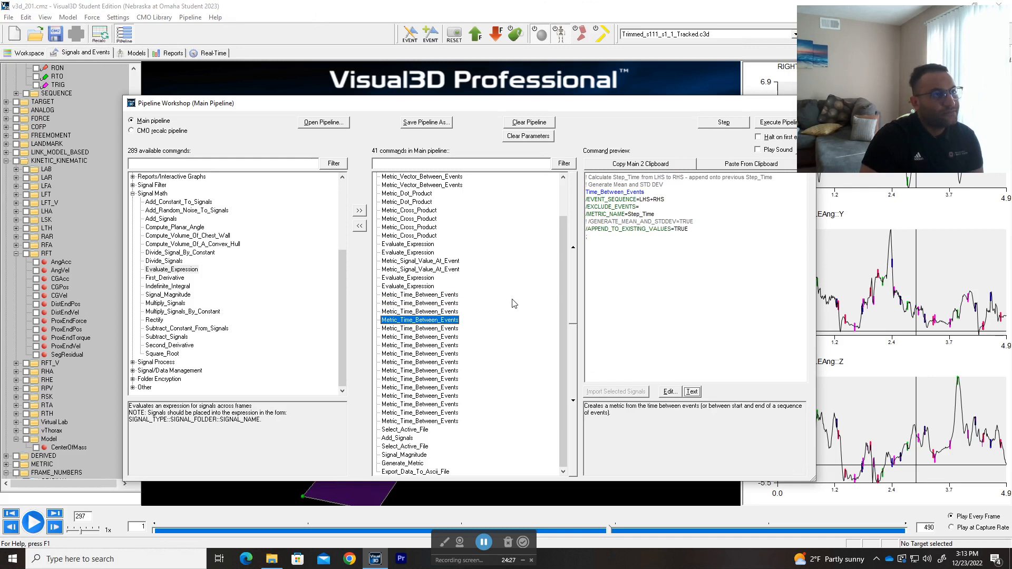
key("Up")
key("Down")
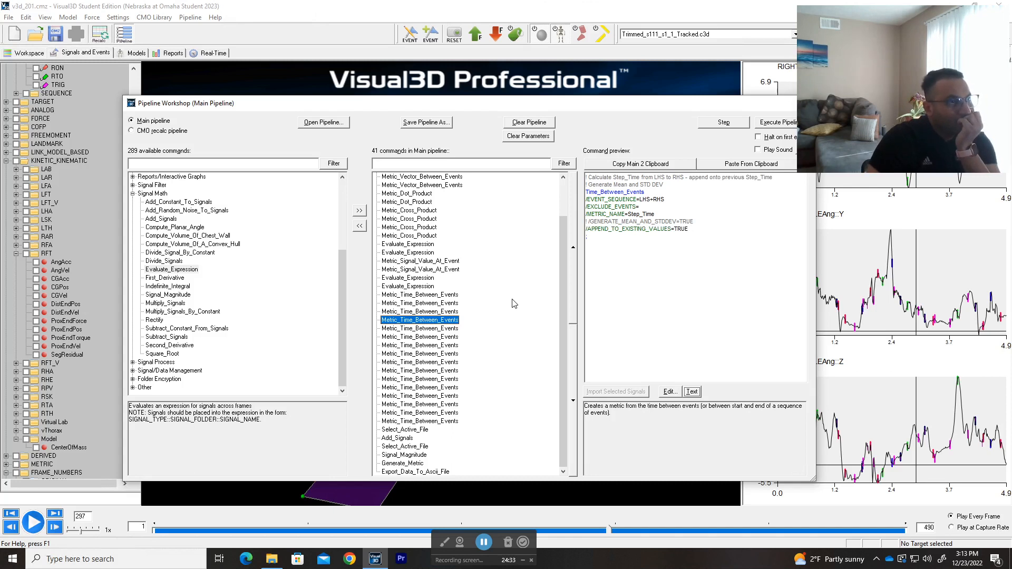
Step: Compare the side-specific step time commands with the two Step_Time commands, checking event sequences, metric names and the APPEND_TO_EXISTING_VALUES option
key("Up")
key("Up")
key("Down")
key("Down")
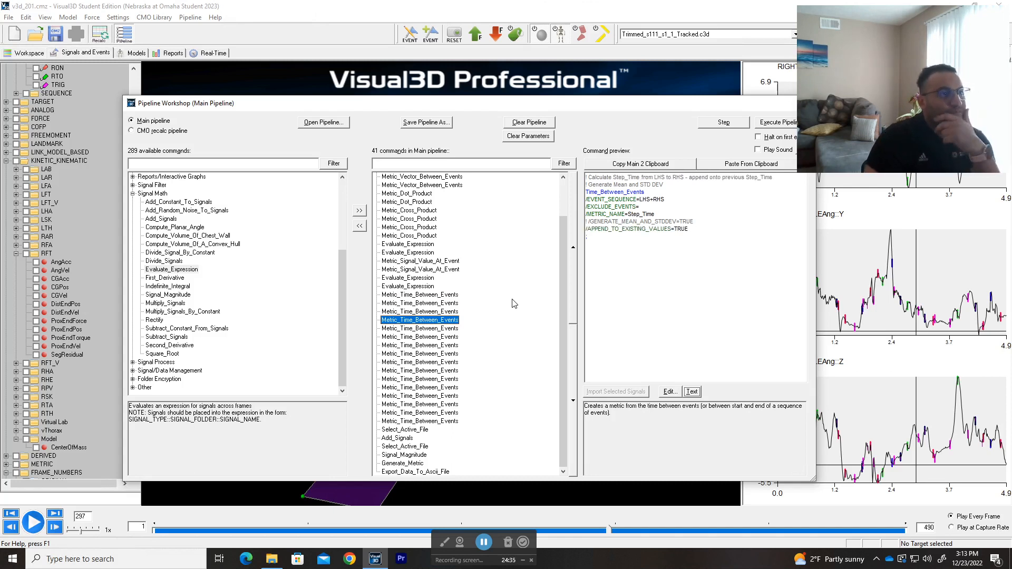
key("Up")
key("Up")
key("Up")
key("Down")
key("Down")
key("Down")
key("Up")
key("Up")
key("Down")
key("Down")
key("Up")
key("Down")
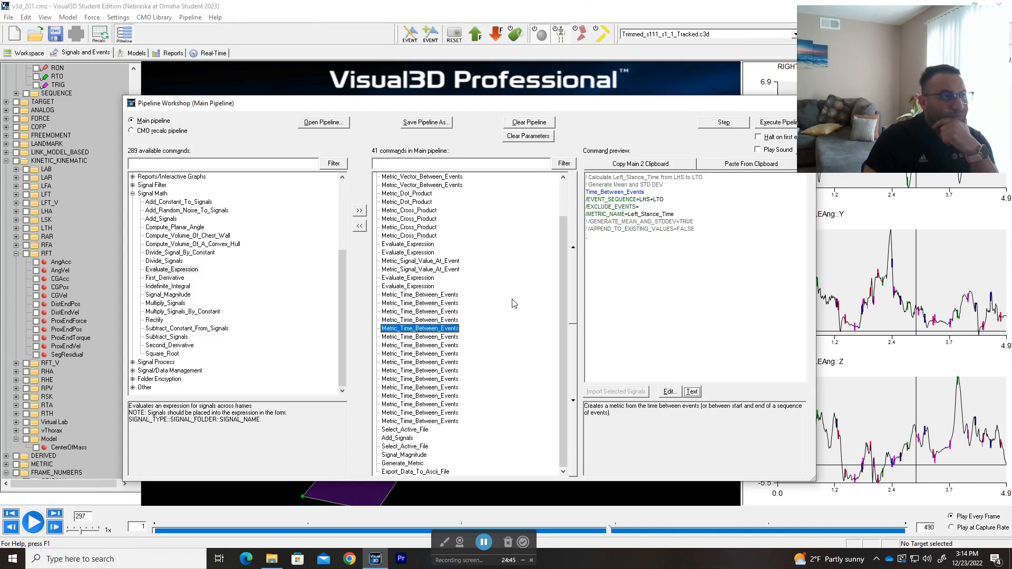
key("Up")
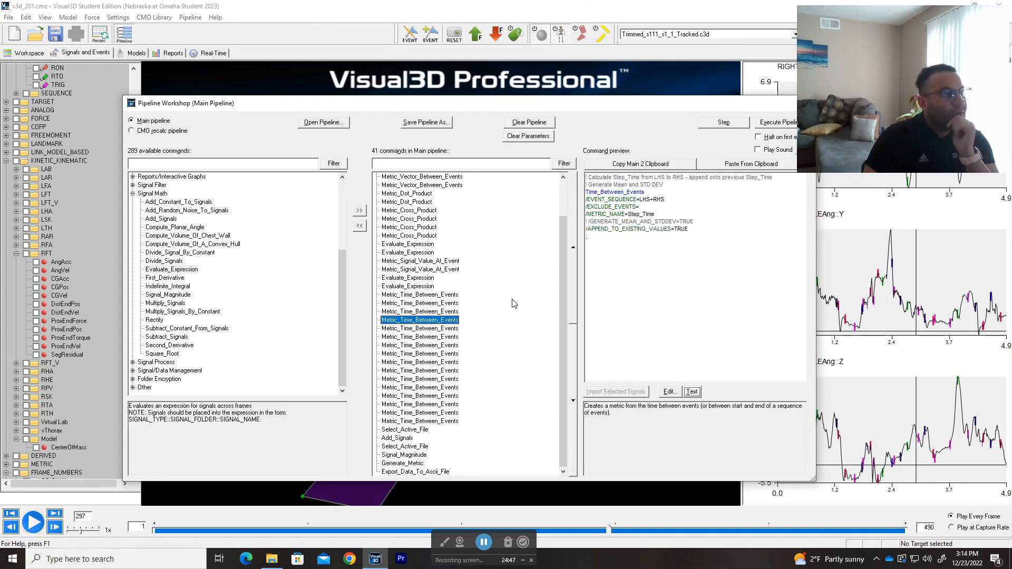
key("Up")
key("Down")
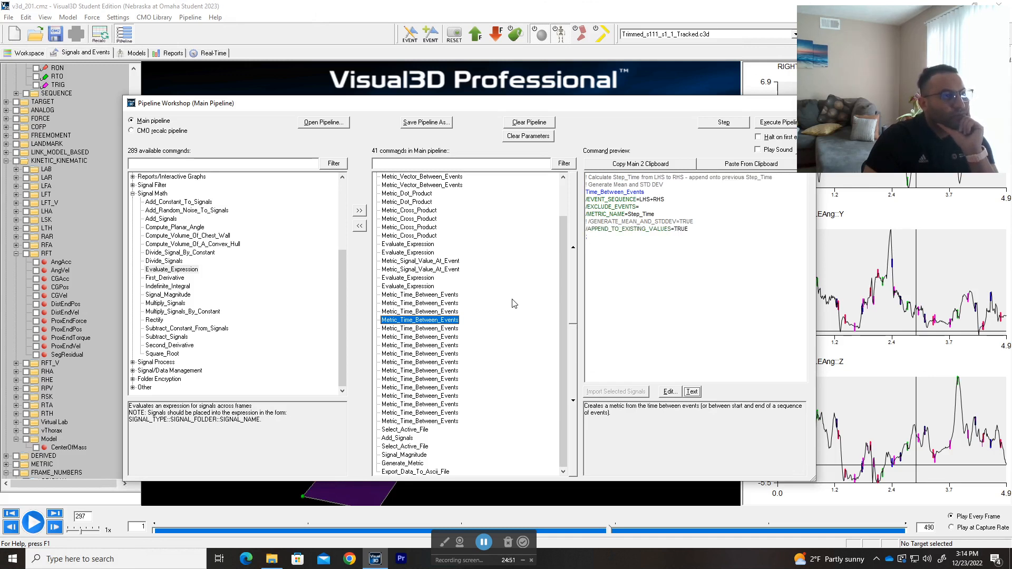
key("Up")
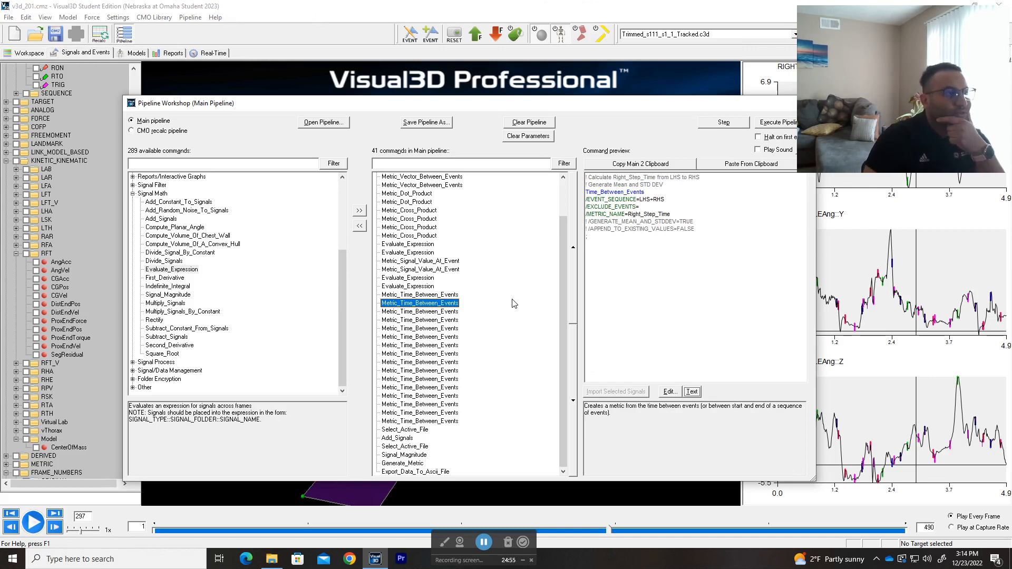
key("Up")
key("Down")
key("Up")
key("Up")
key("Down")
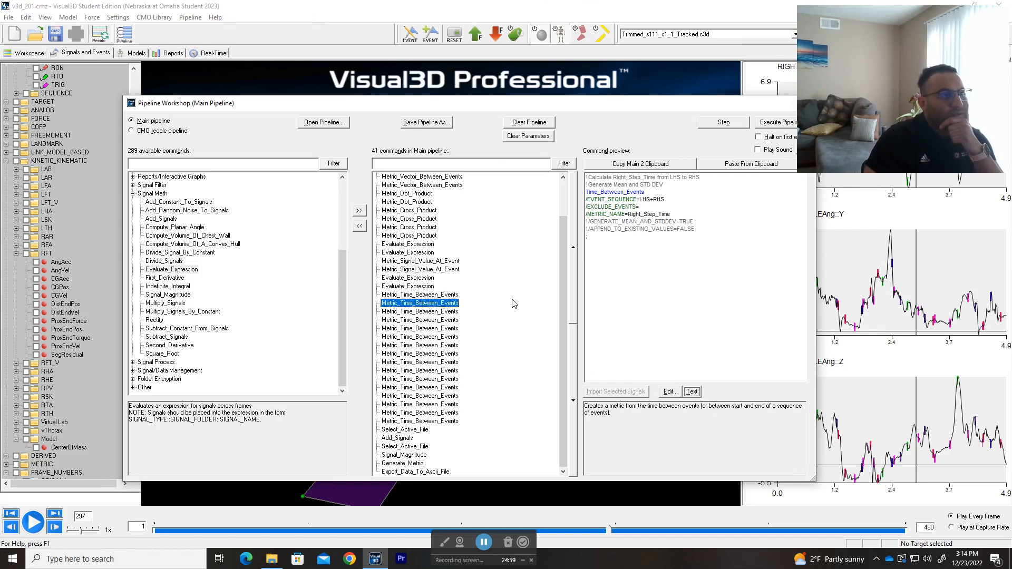
Step: Review the Left_Step_Time and Right_Step_Time commands against the two combined Step_Time commands, checking event order and the append option
key("Down")
key("Down")
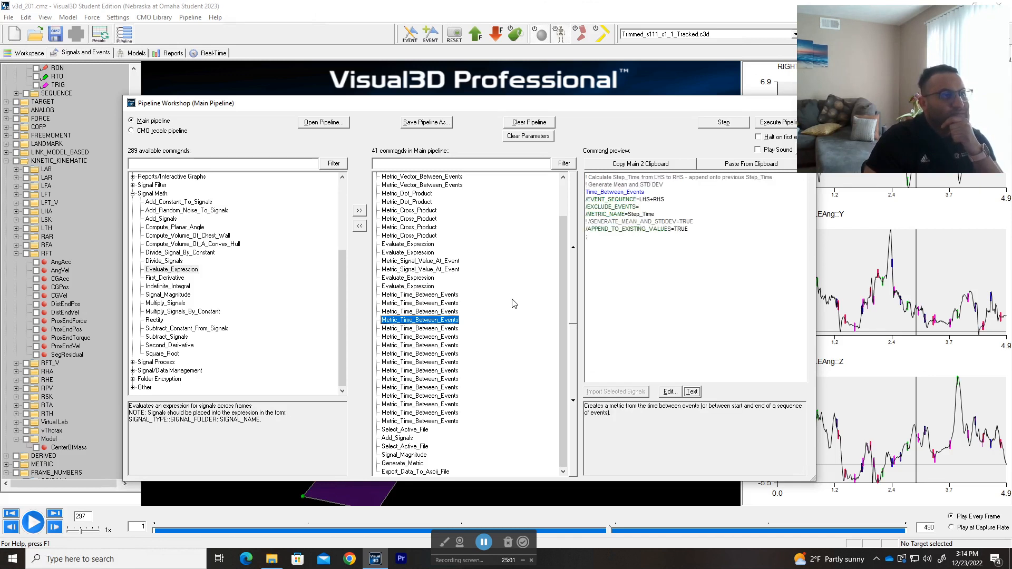
key("Up")
key("Up")
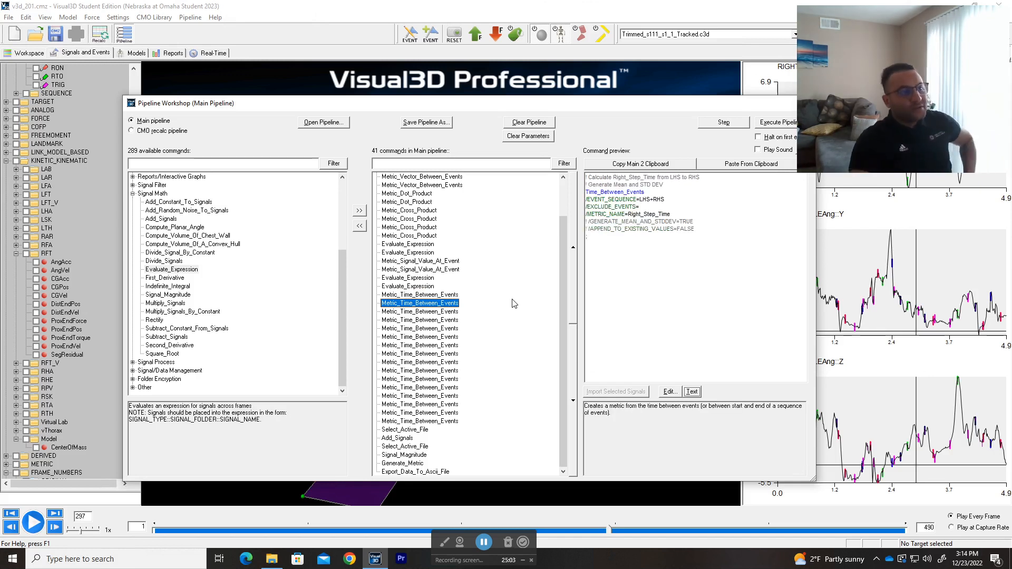
key("Up")
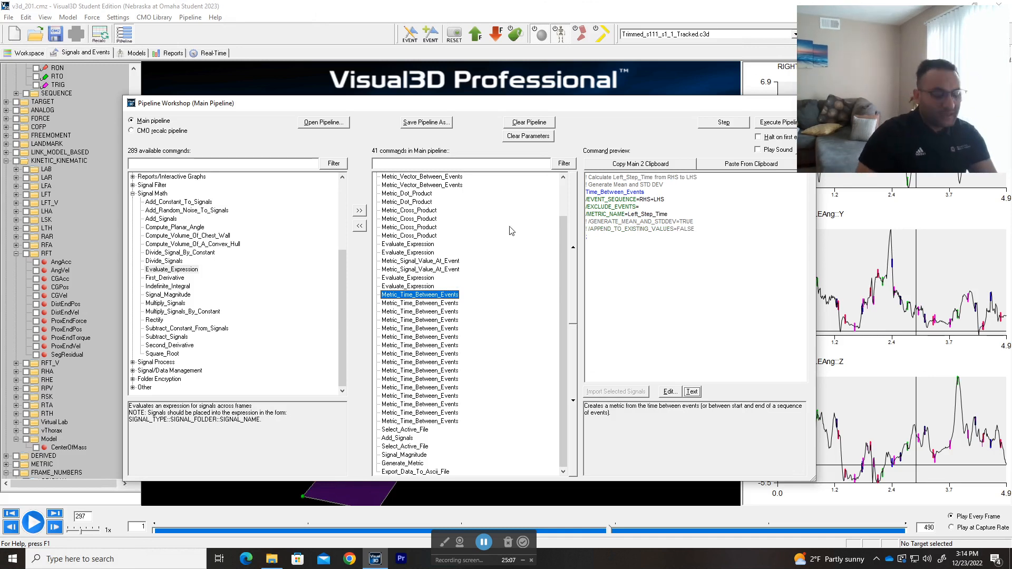
left_click(469, 304)
left_click(464, 312)
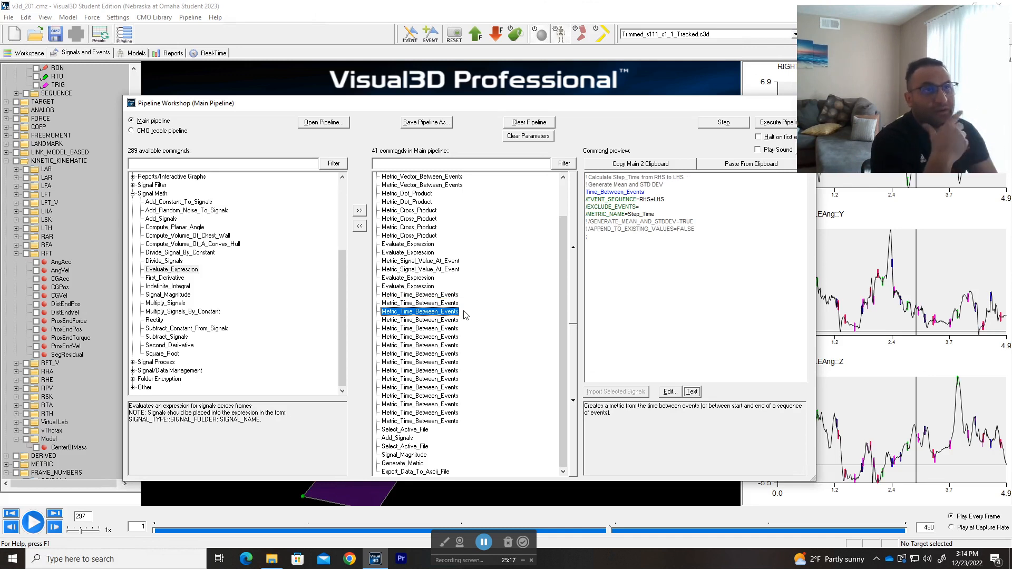
key("Down")
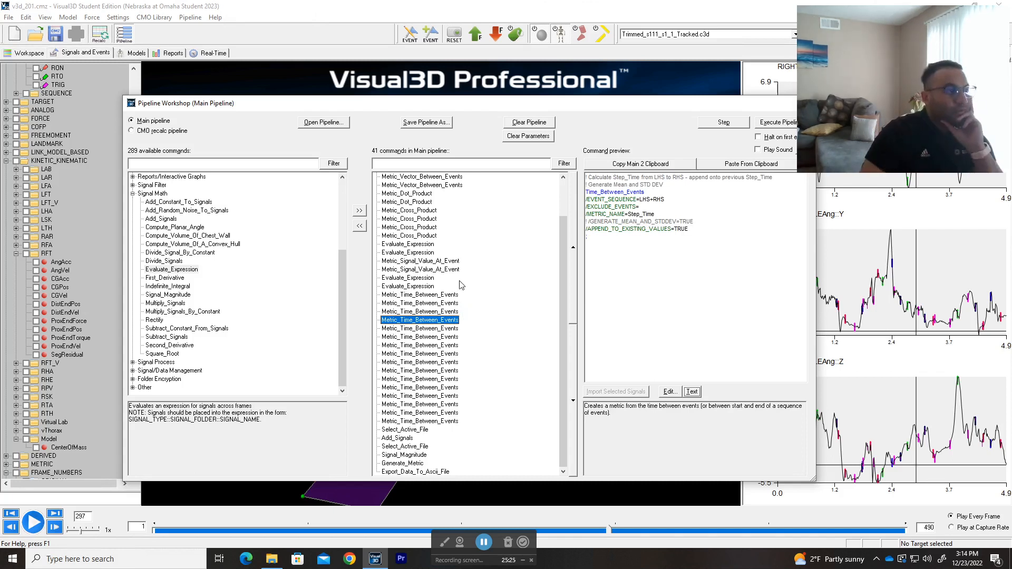
Step: Examine the metric name and event sequence of the Left_Stance_Time command, and continue to the Right_Stance_Time command
left_click(437, 328)
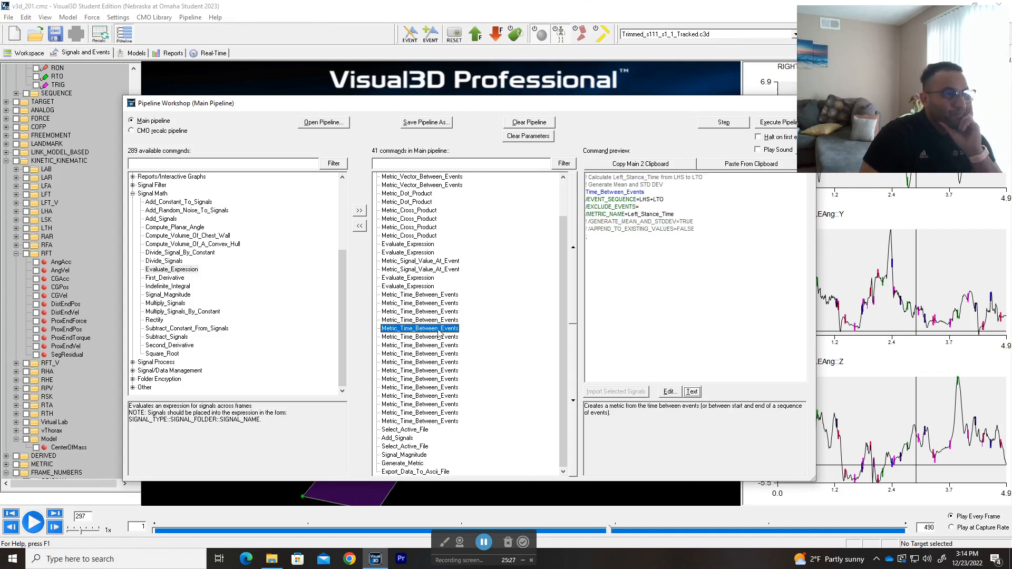
left_click_drag(675, 214, 625, 215)
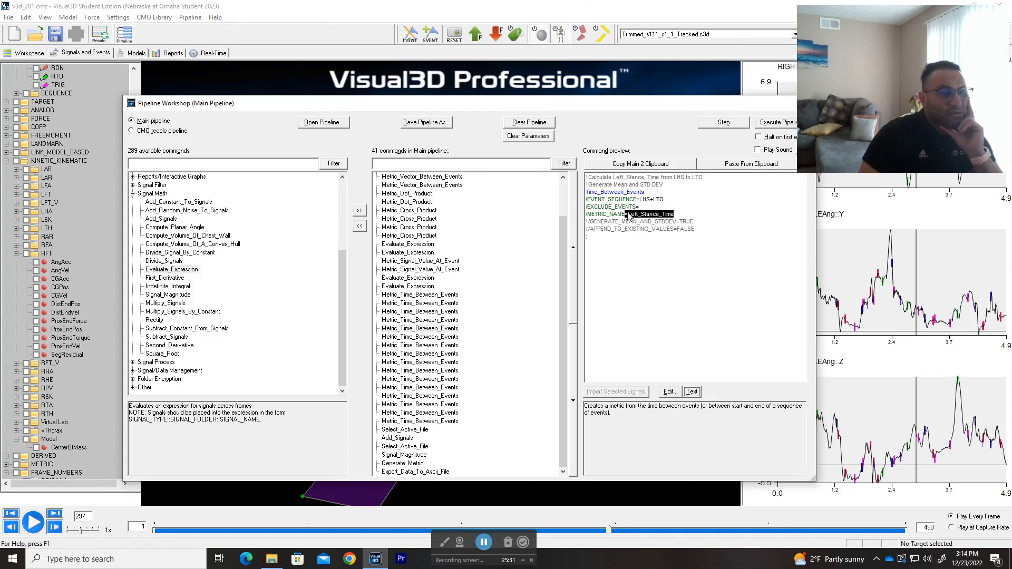
left_click_drag(664, 200, 642, 200)
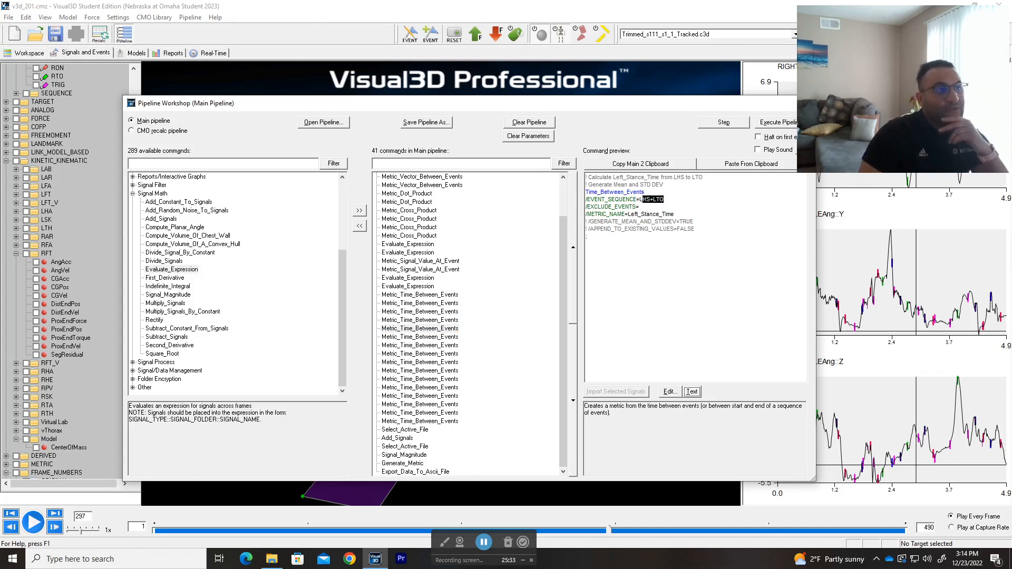
left_click(450, 337)
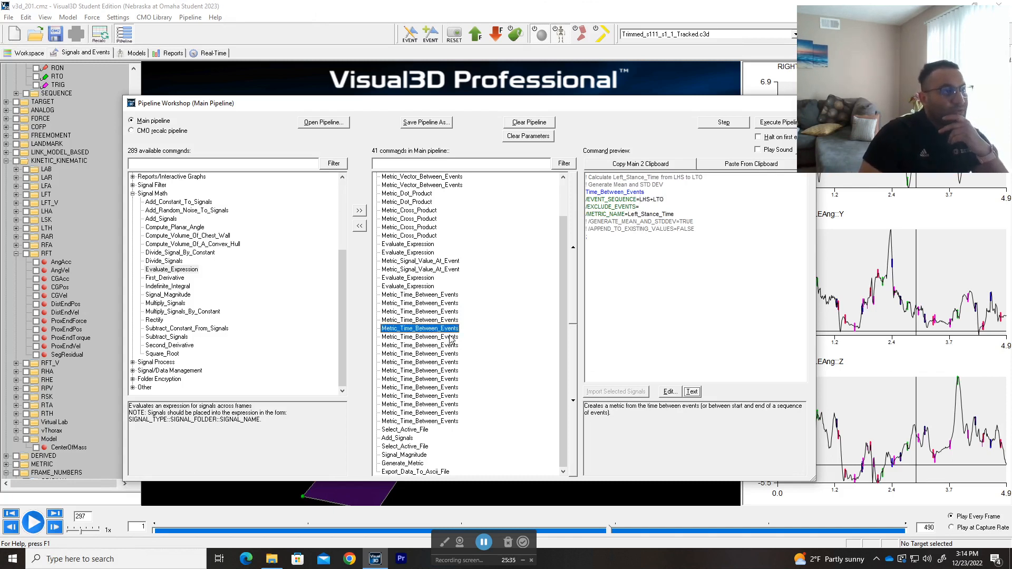
key("Up")
key("Down")
key("Down")
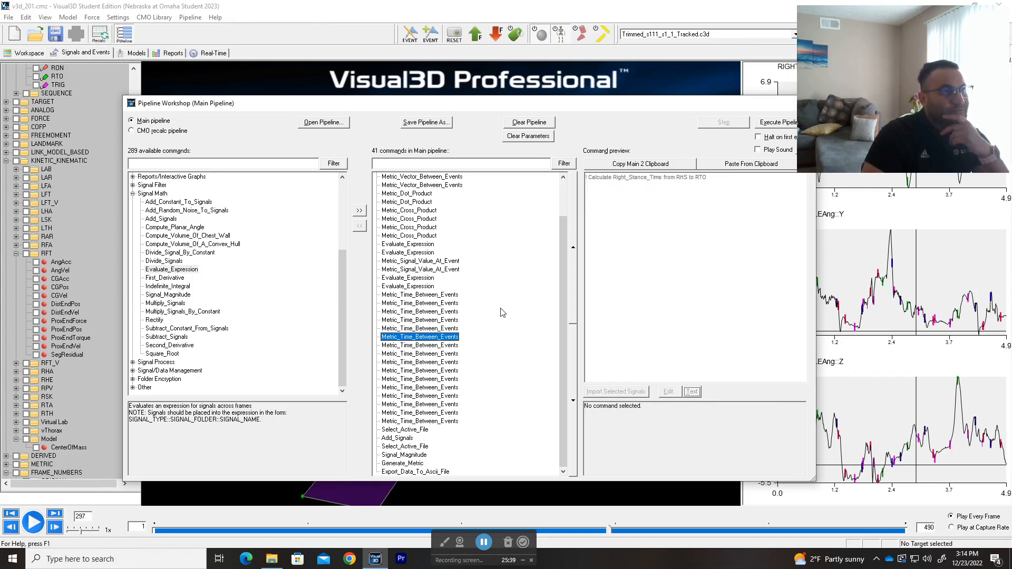
Step: Preview the event sequences of the left and right Swing_Time commands and the left and right Cycle_Time commands
key("Down")
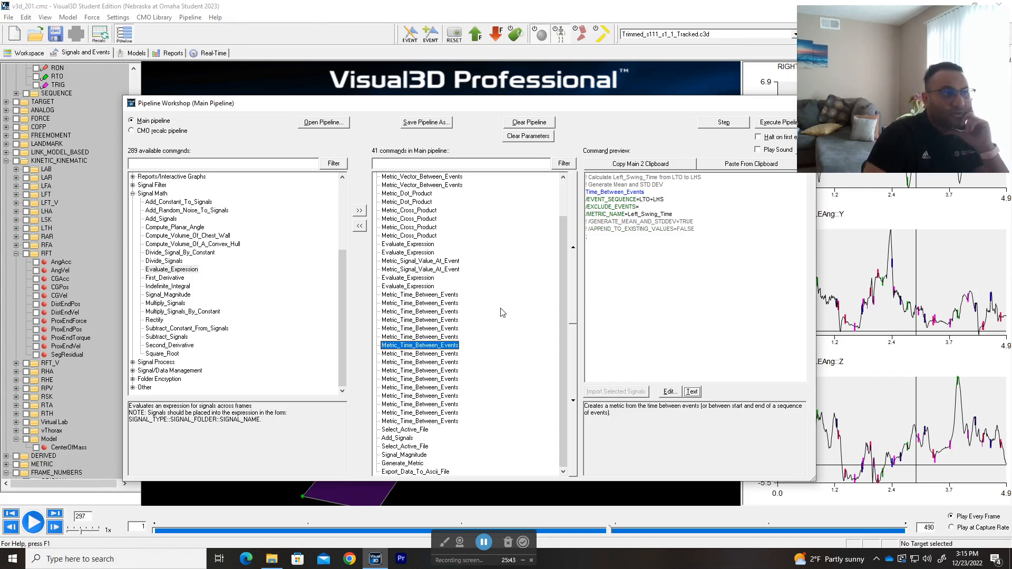
key("Down")
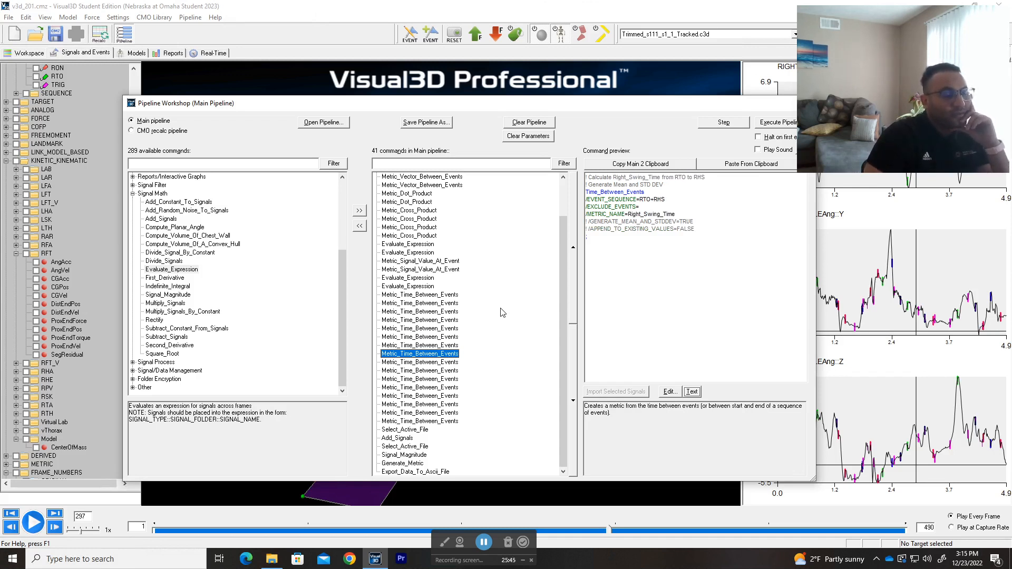
key("Down")
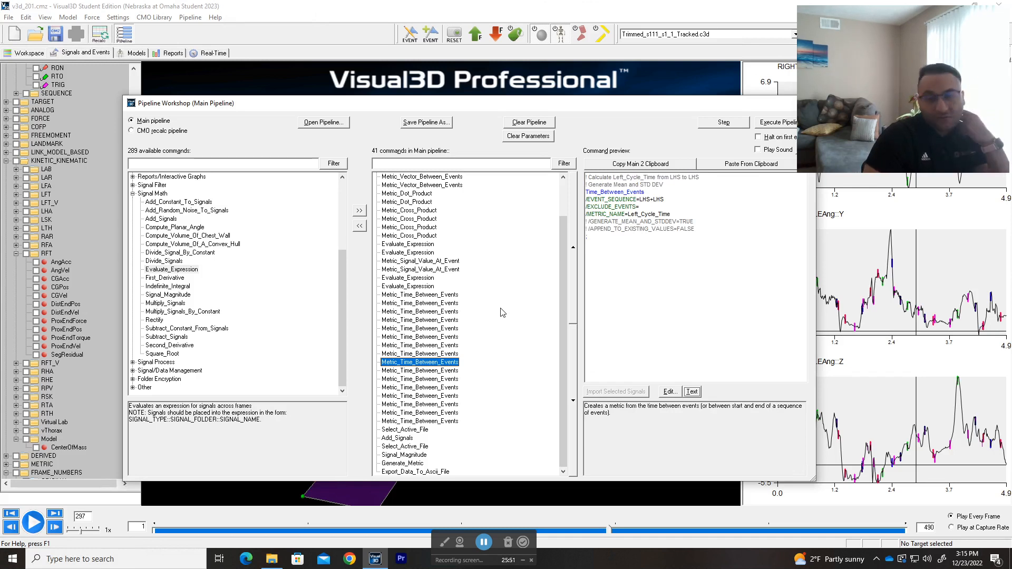
key("Down")
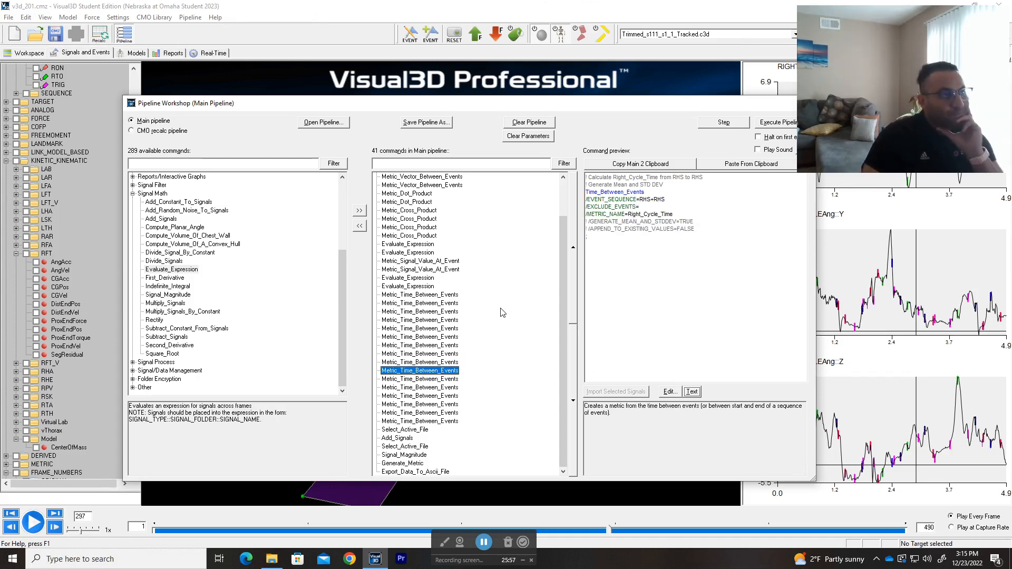
Step: Compare the combined Cycle_Time command from LHS to LHS with the RHS to RHS one that appends to it
key("Down")
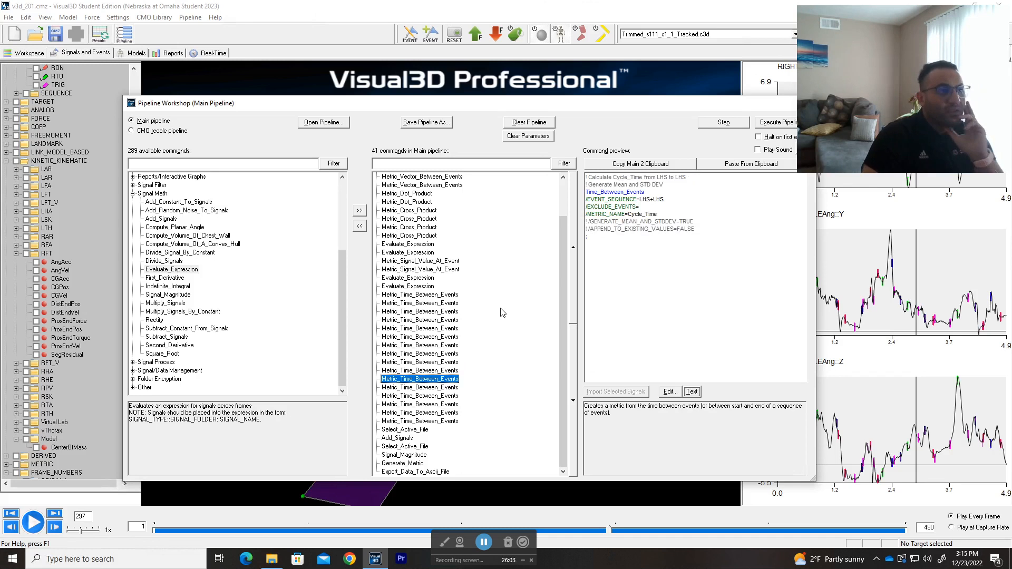
key("Down")
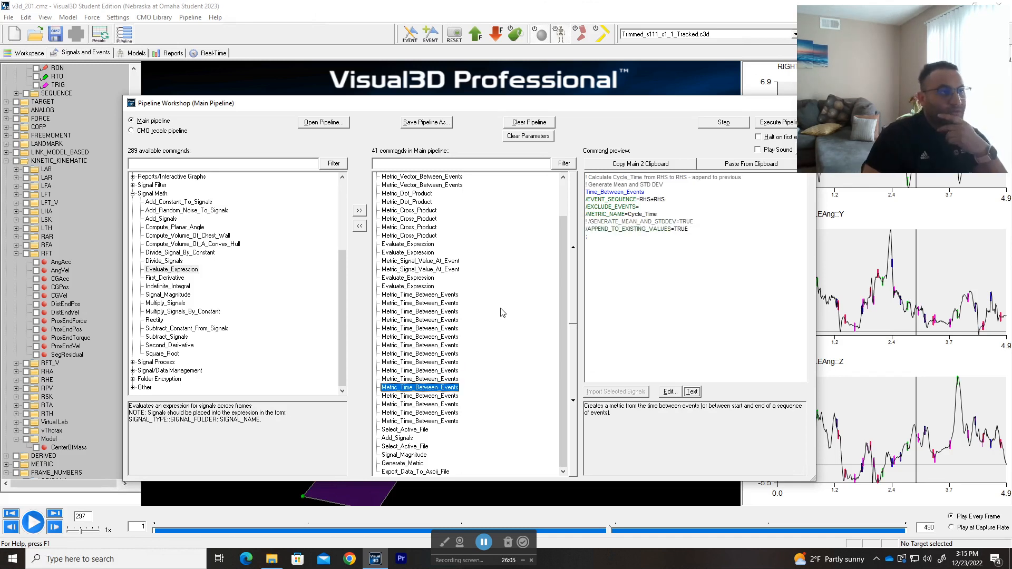
key("Down")
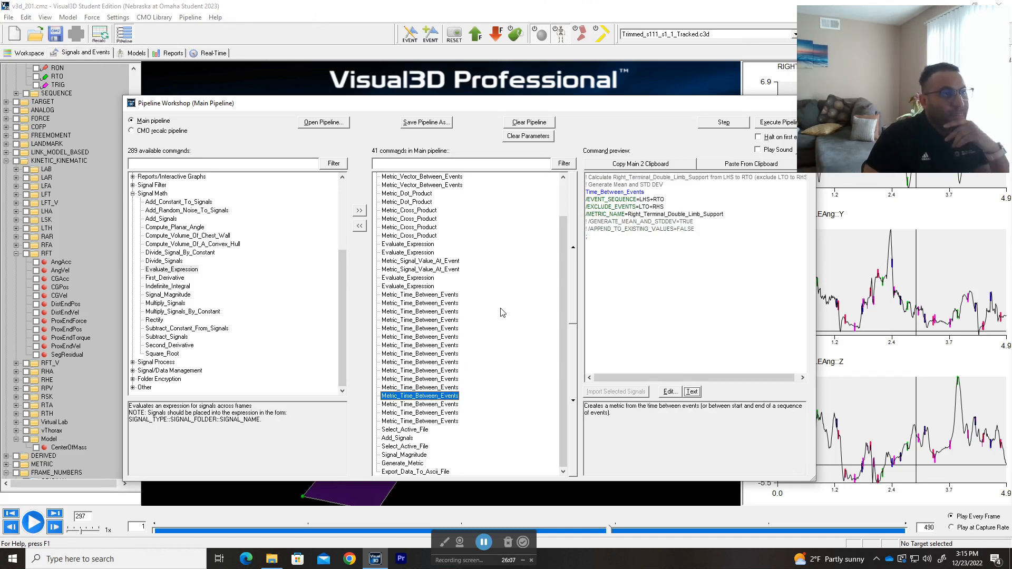
key("Up")
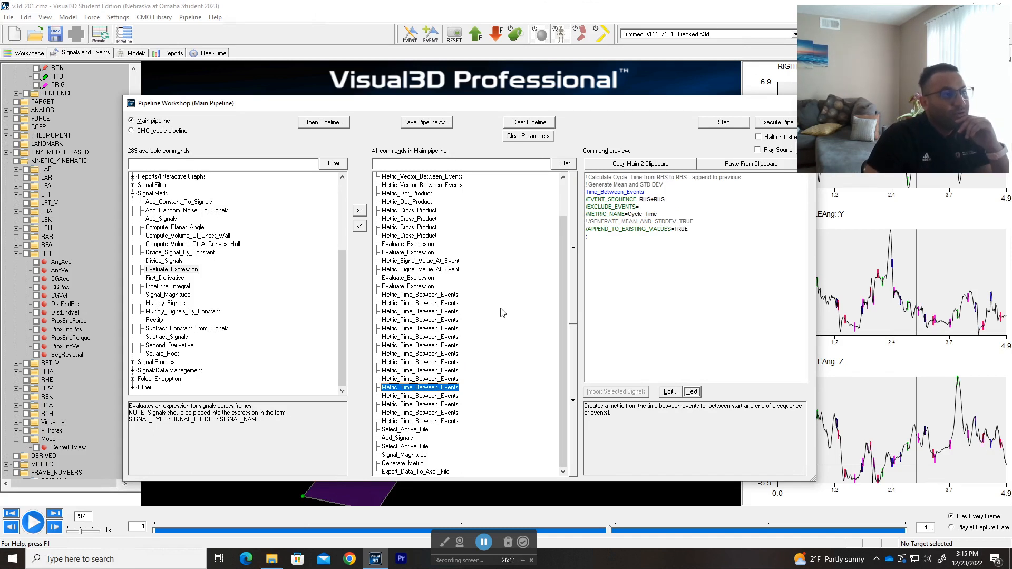
key("Up")
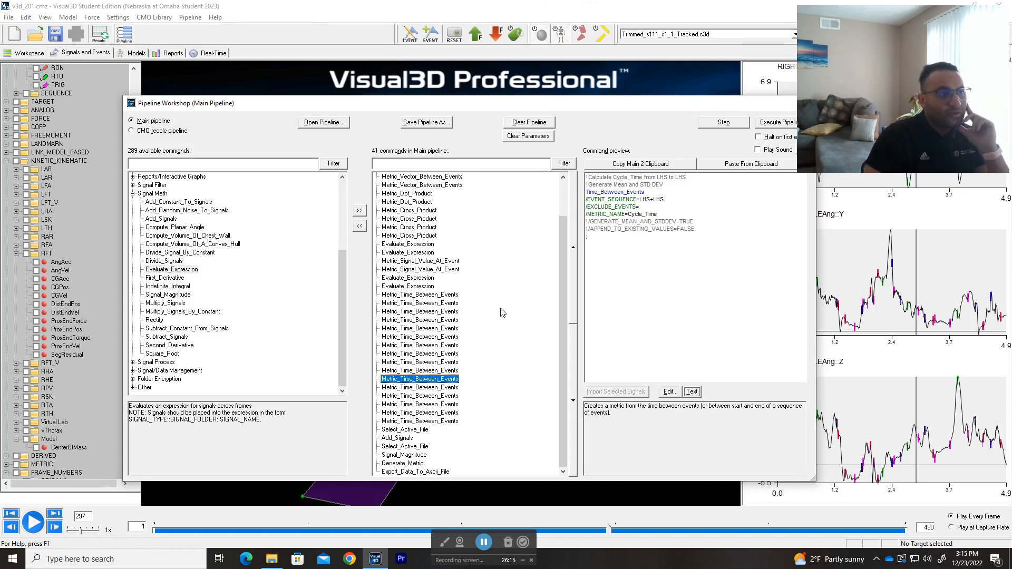
key("Down")
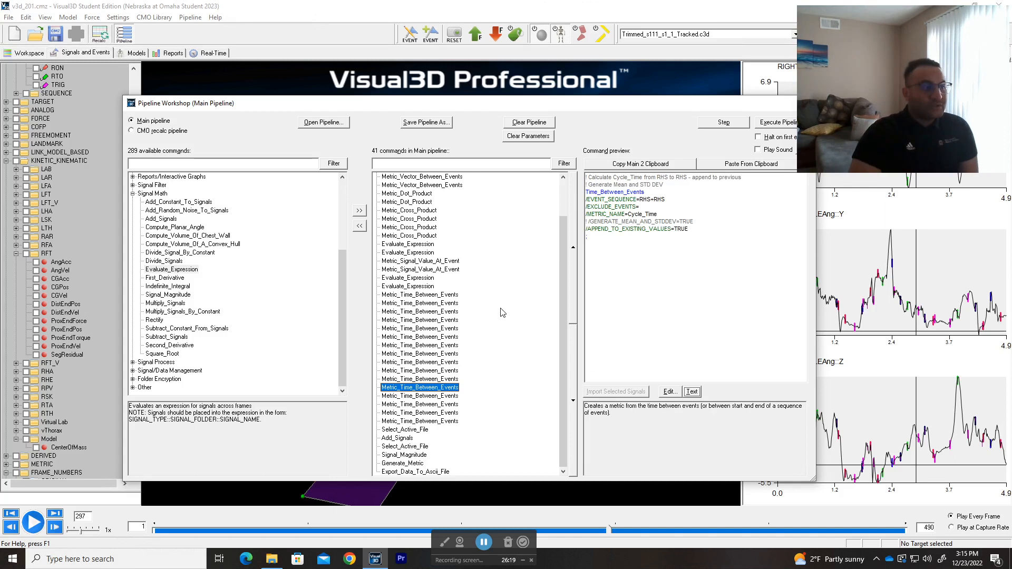
Step: Inspect the appending Cycle_Time command's settings in its options dialog and as text, closing both without changes
double_click(411, 389)
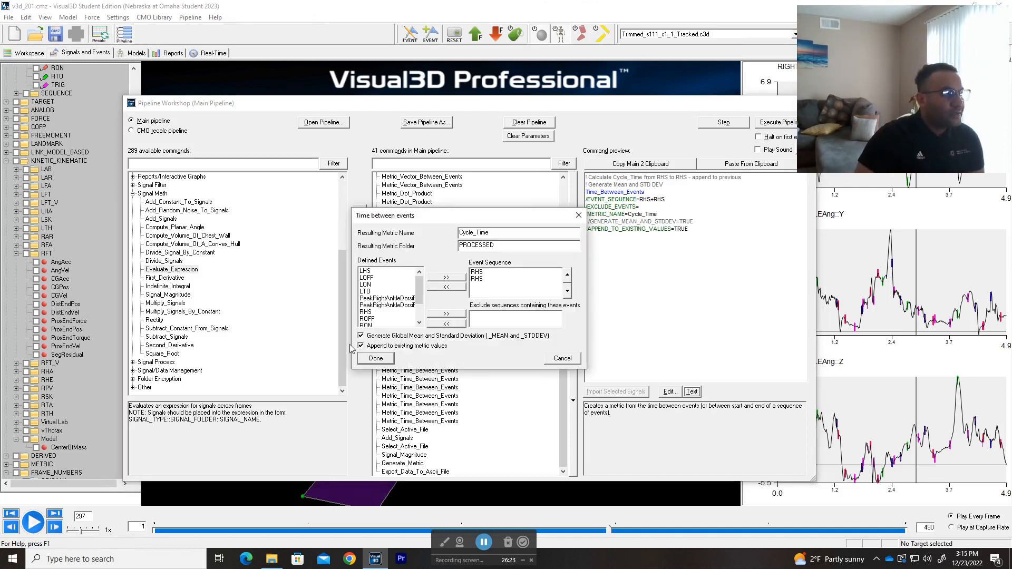
left_click(562, 359)
left_click(690, 391)
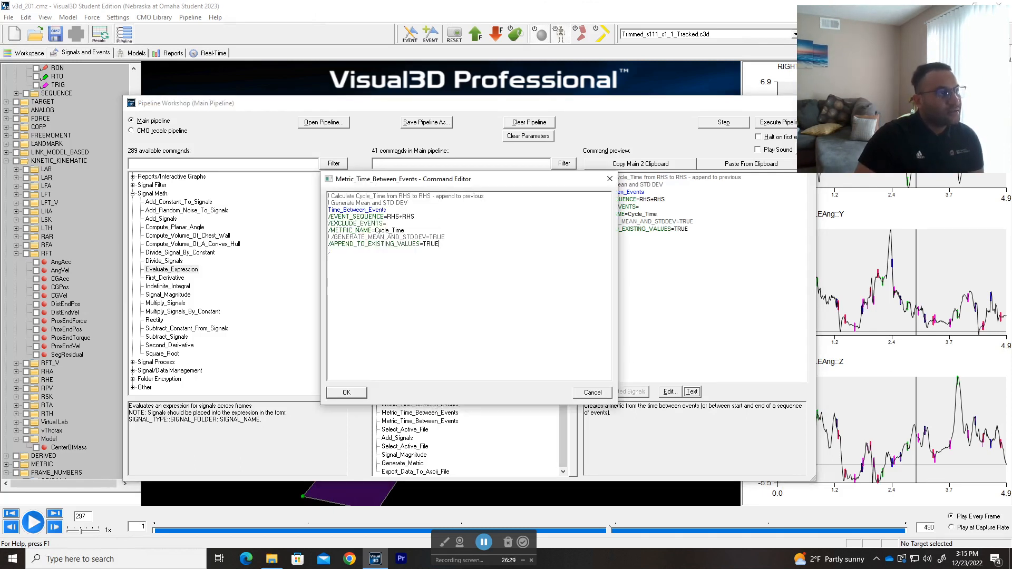
left_click(590, 396)
Step: Preview the four double limb support commands, reading the full comment of Right_Terminal_Double_Limb_Support, and return to that command
left_click(433, 395)
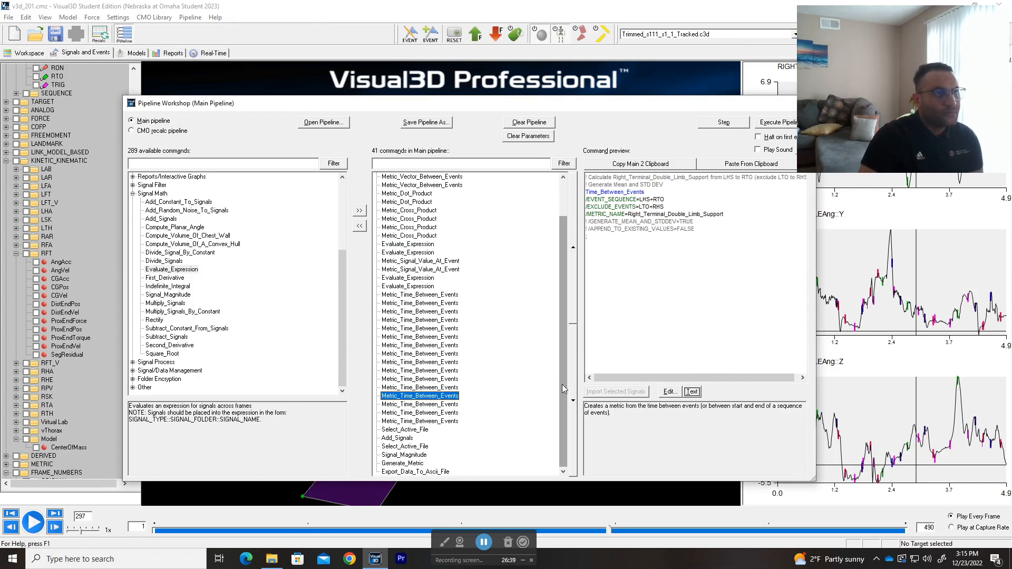
left_click_drag(706, 378, 763, 381)
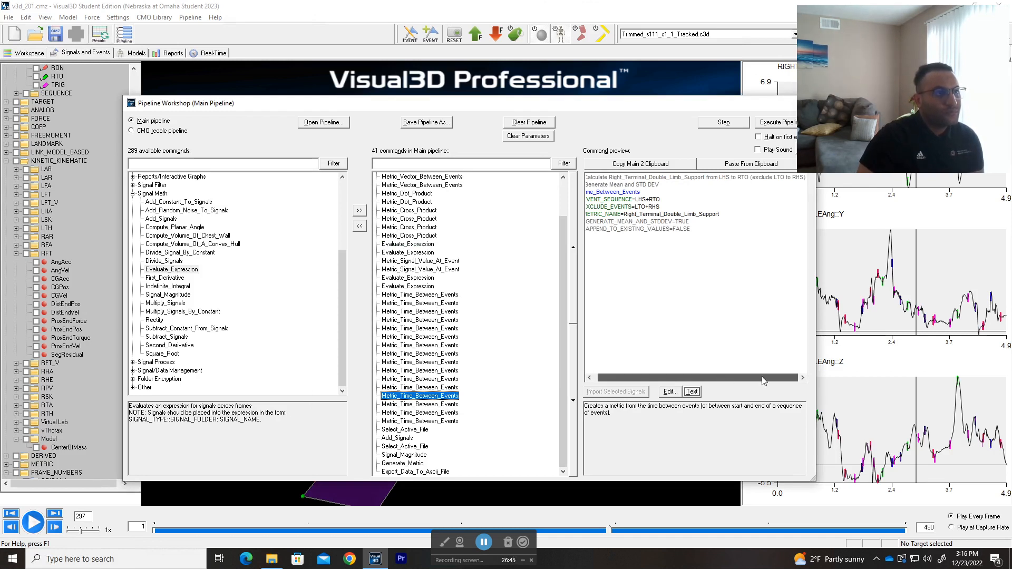
left_click_drag(764, 381, 617, 383)
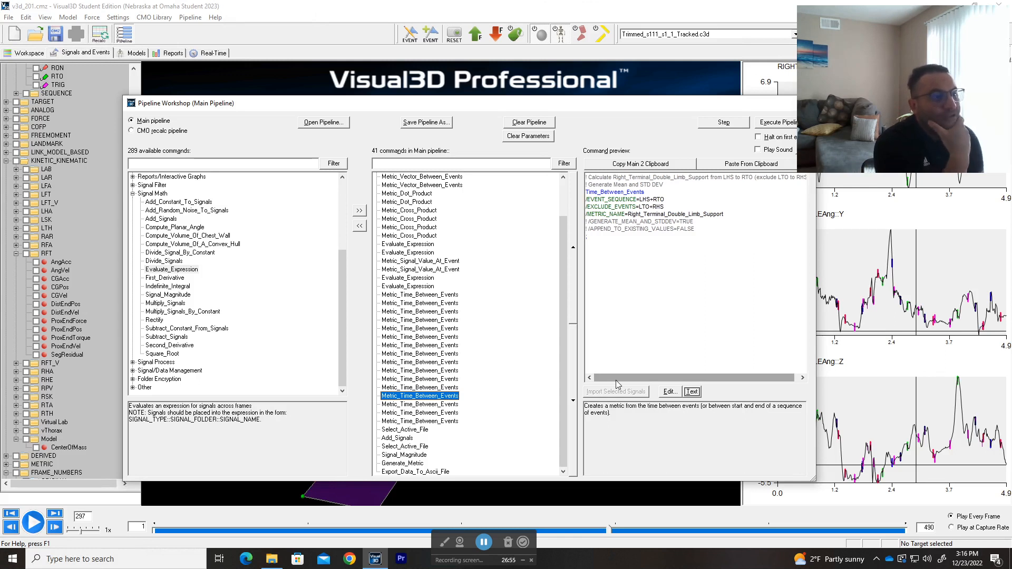
left_click(430, 404)
key("Down")
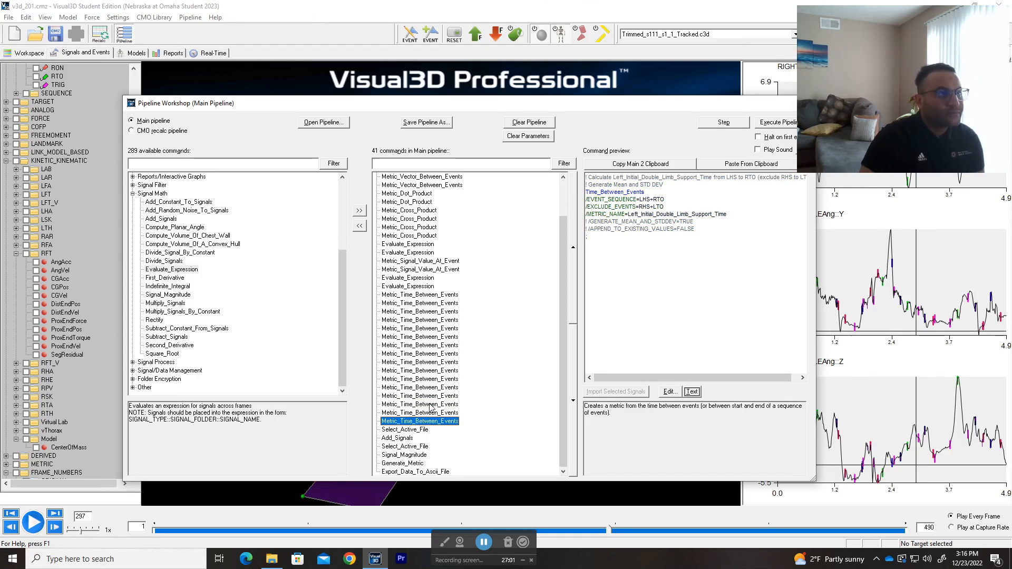
key("Up")
key("Up")
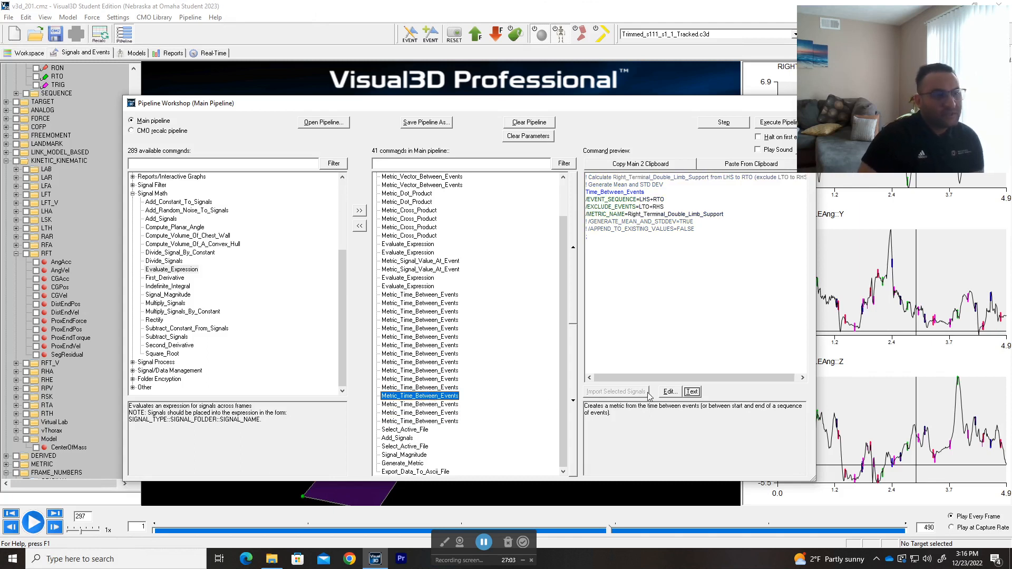
Step: View the Right_Terminal_Double_Limb_Support command as text, check its event sequence and excluded events, and close it unchanged
left_click(692, 392)
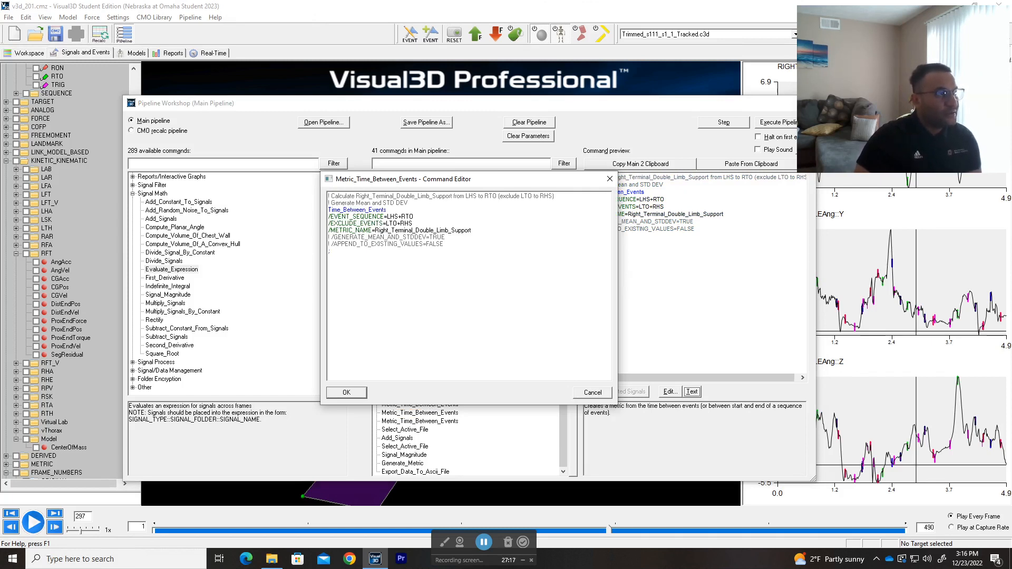
left_click_drag(414, 216, 387, 216)
left_click(424, 217)
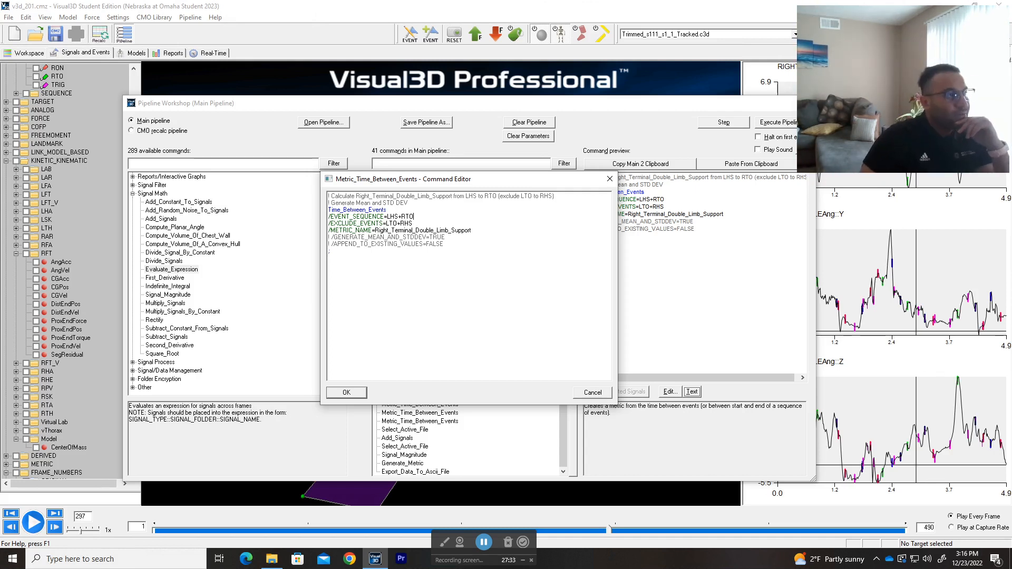
left_click_drag(413, 223, 386, 224)
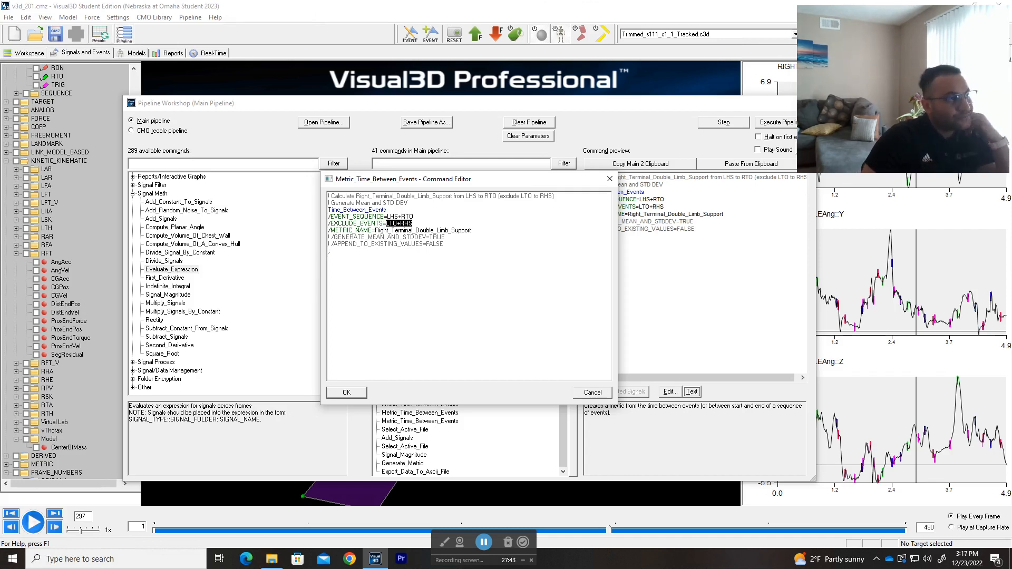
left_click(609, 179)
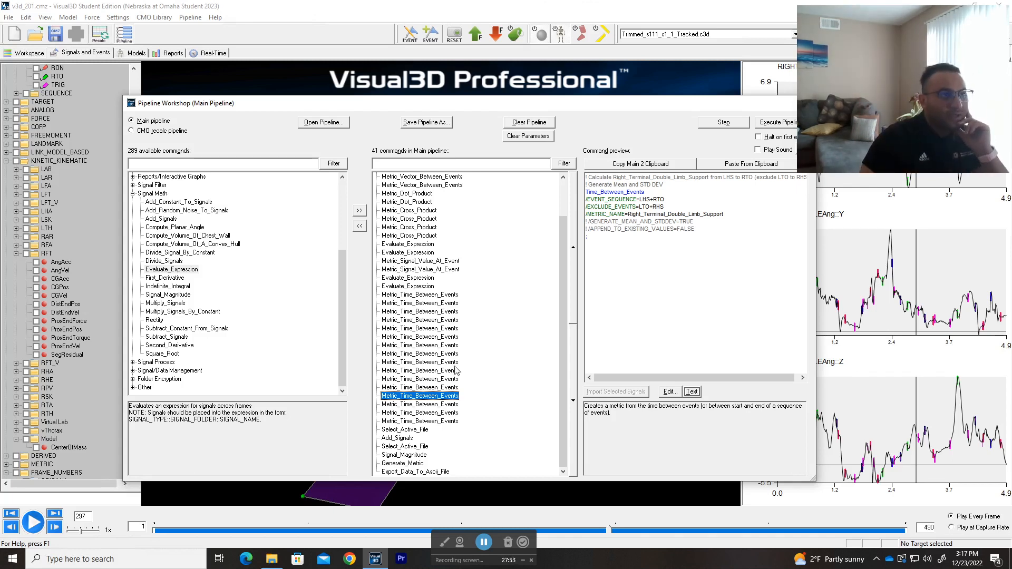
Step: Compare the event sequences and excluded events of the Left_Terminal_Double_Limb_Support and Right_Initial_Double_Limb_Support_Time commands
left_click(442, 404)
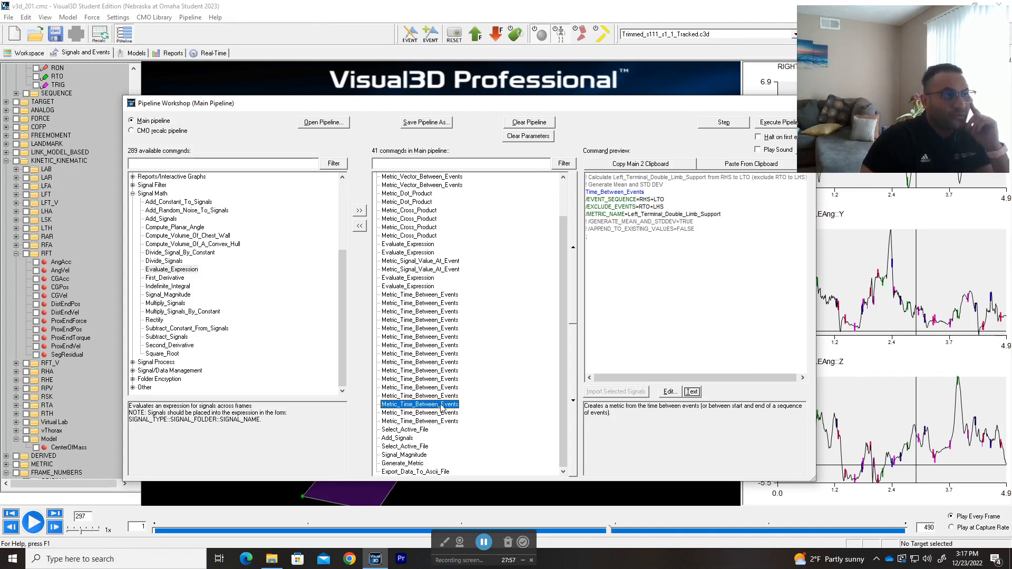
left_click(441, 415)
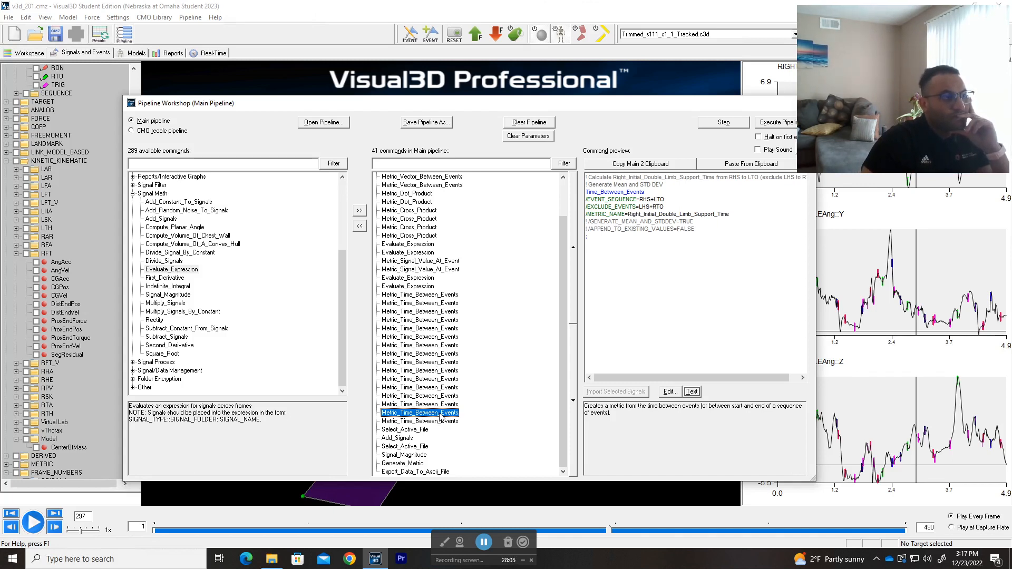
left_click(442, 405)
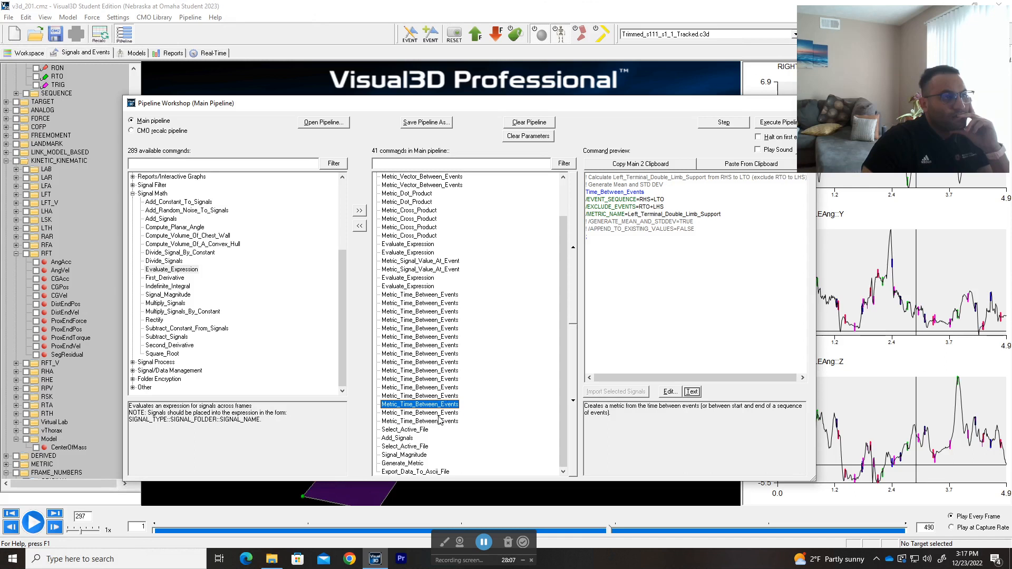
left_click(439, 414)
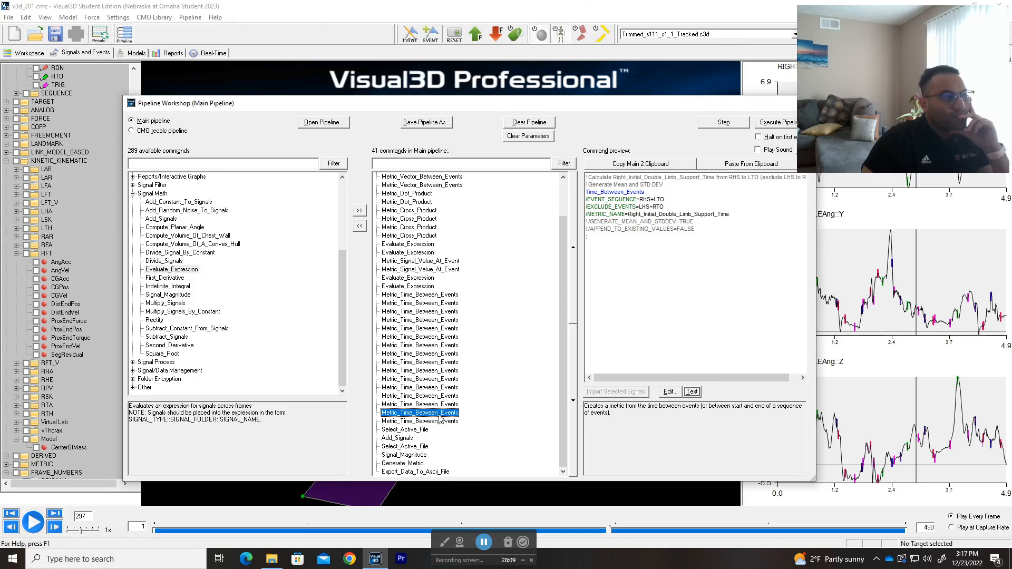
Step: Preview the Left_Terminal_Double_Limb_Support command, view the Right_Initial_Double_Limb_Support_Time command as text, and close it unchanged
left_click(439, 421)
left_click(439, 416)
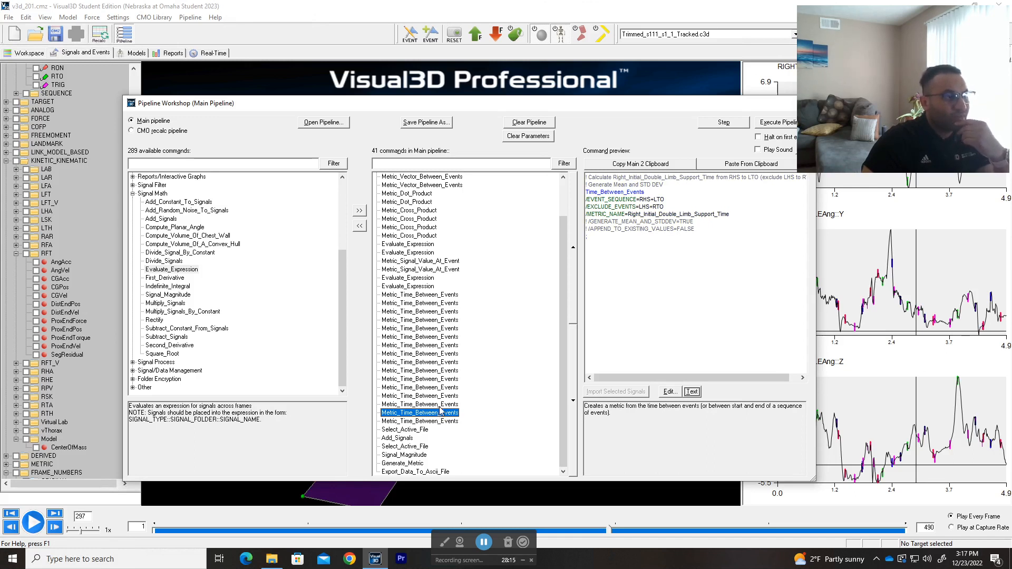
left_click(439, 407)
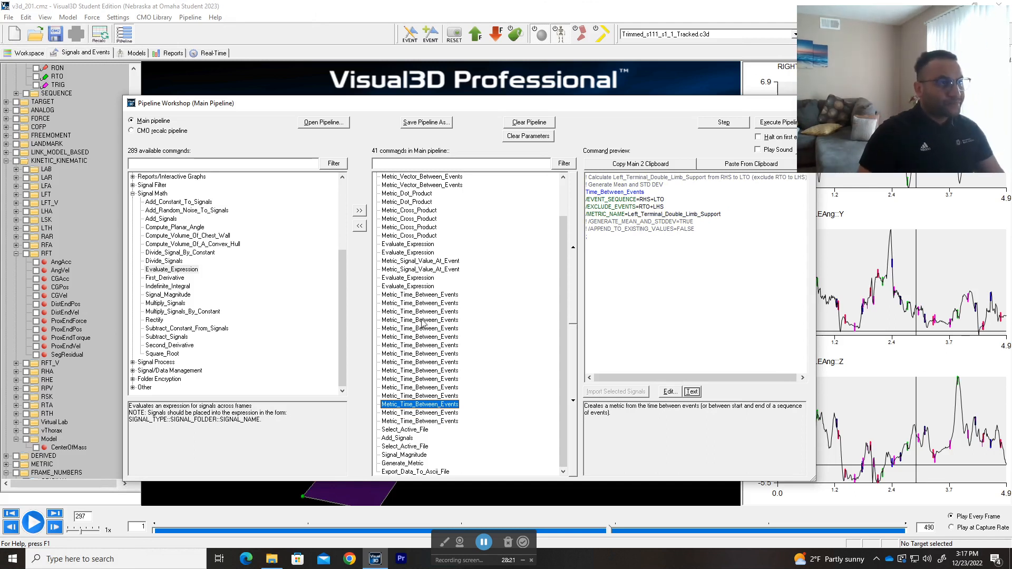
left_click(417, 415)
left_click(691, 391)
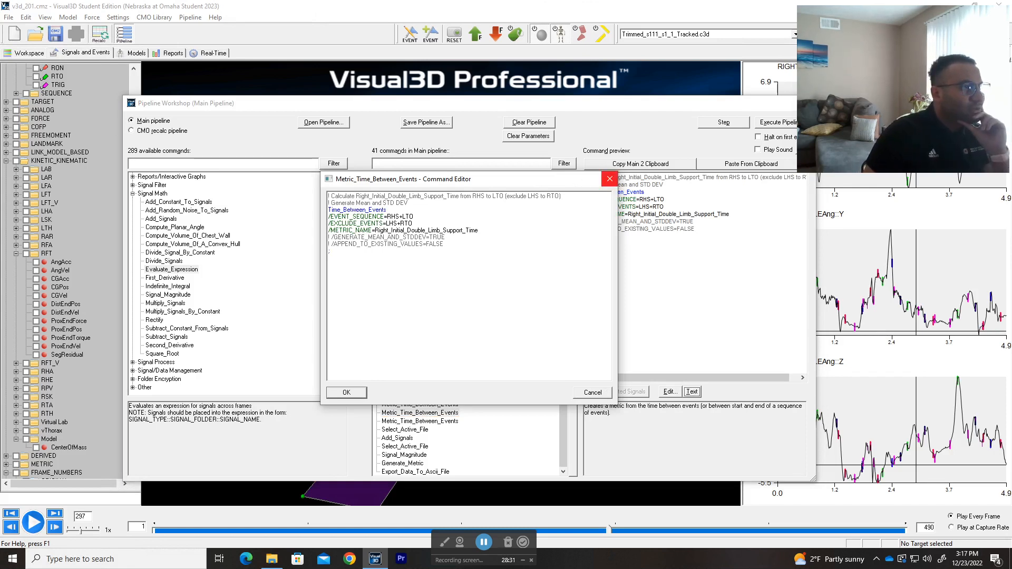
left_click(609, 179)
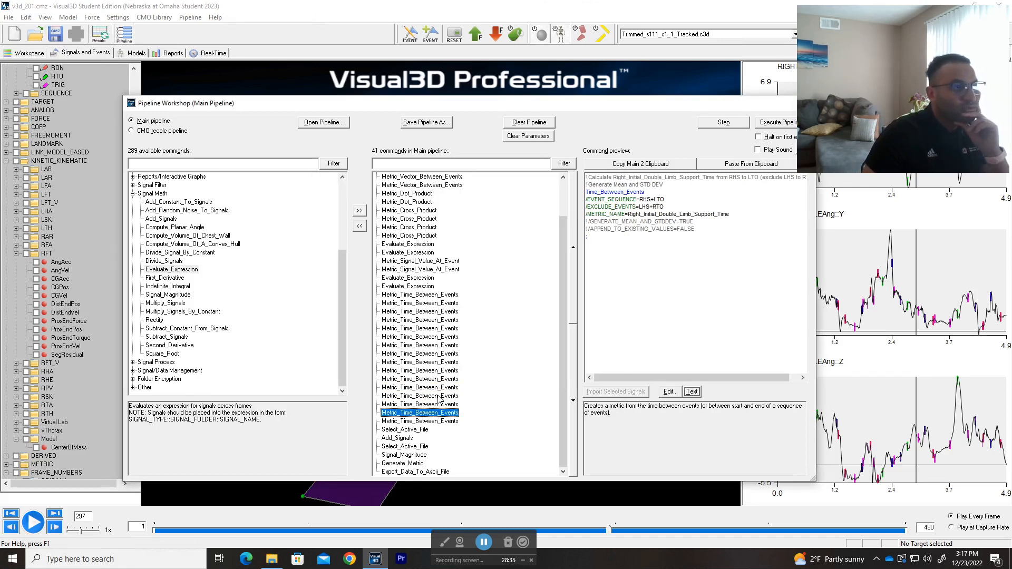
Step: Compare the event sequences and excluded events of the Right_Terminal_Double_Limb_Support and Right_Initial_Double_Limb_Support_Time commands, switching between their previews
left_click(437, 397)
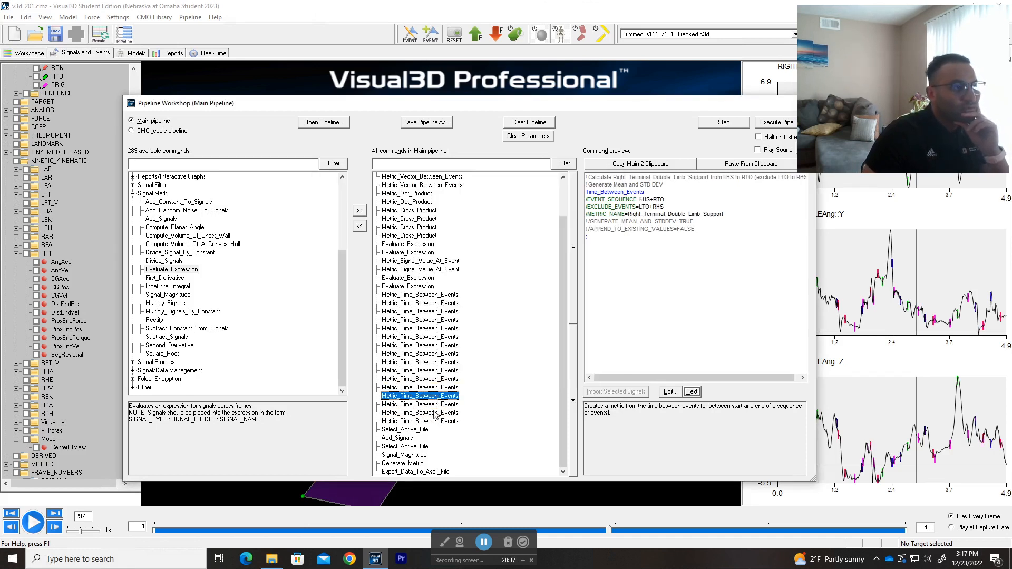
left_click(434, 414)
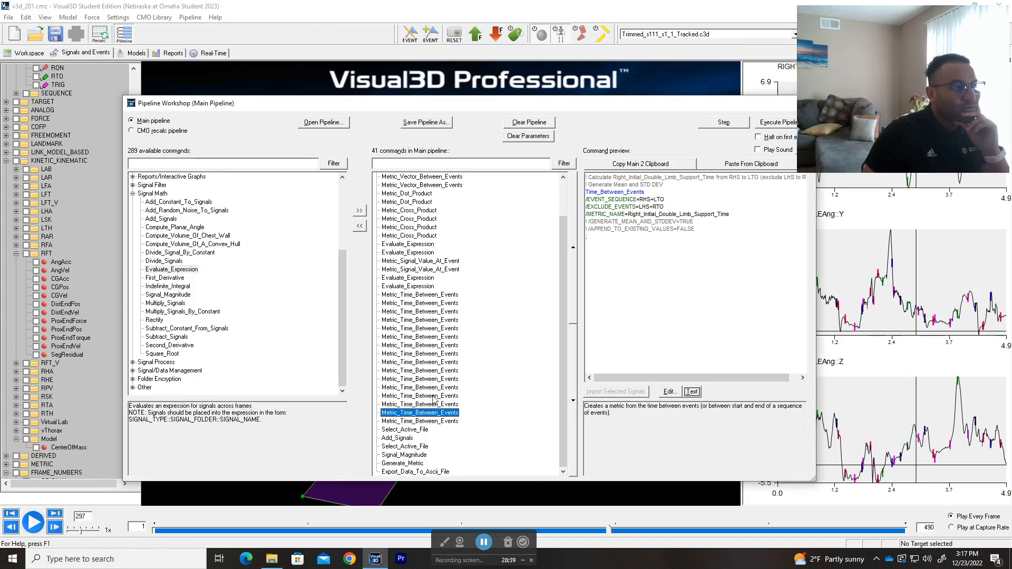
left_click(431, 396)
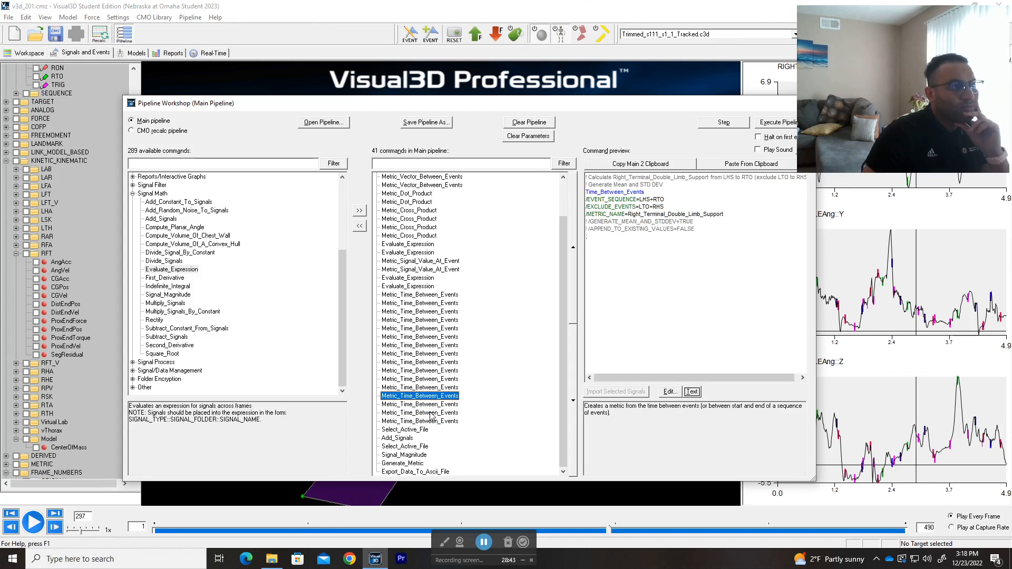
left_click(431, 414)
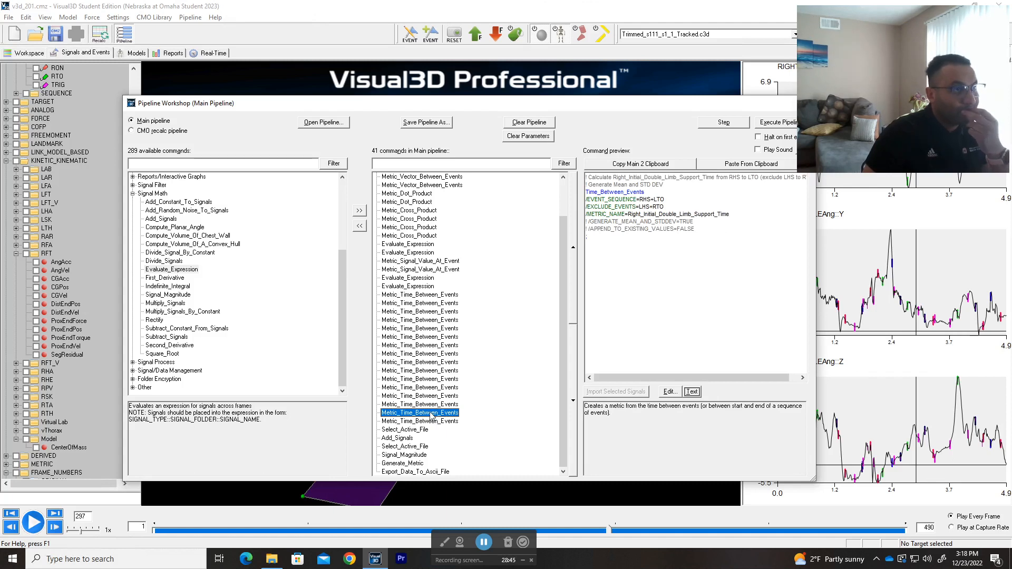
left_click(436, 397)
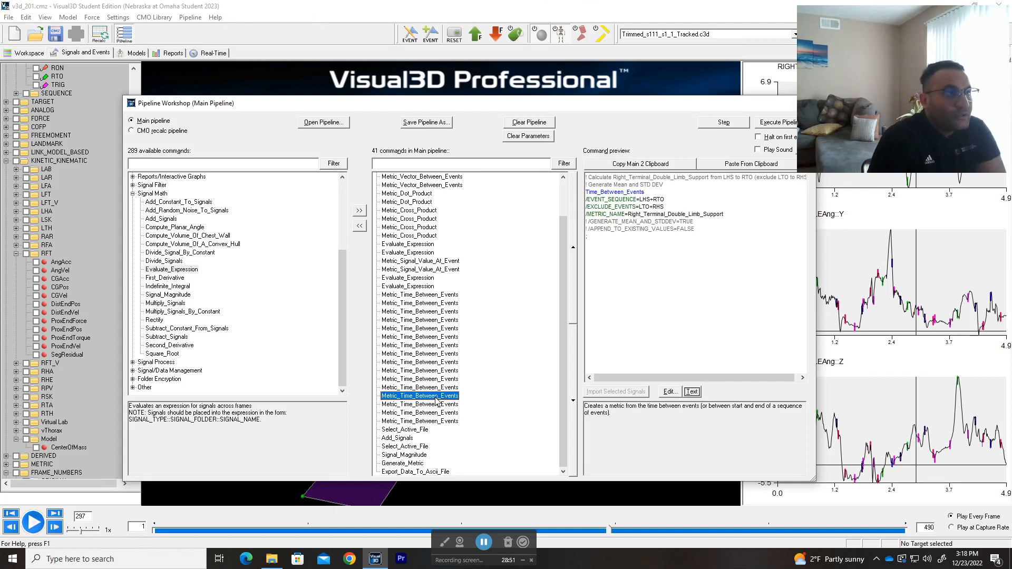
key("Down")
key("Down")
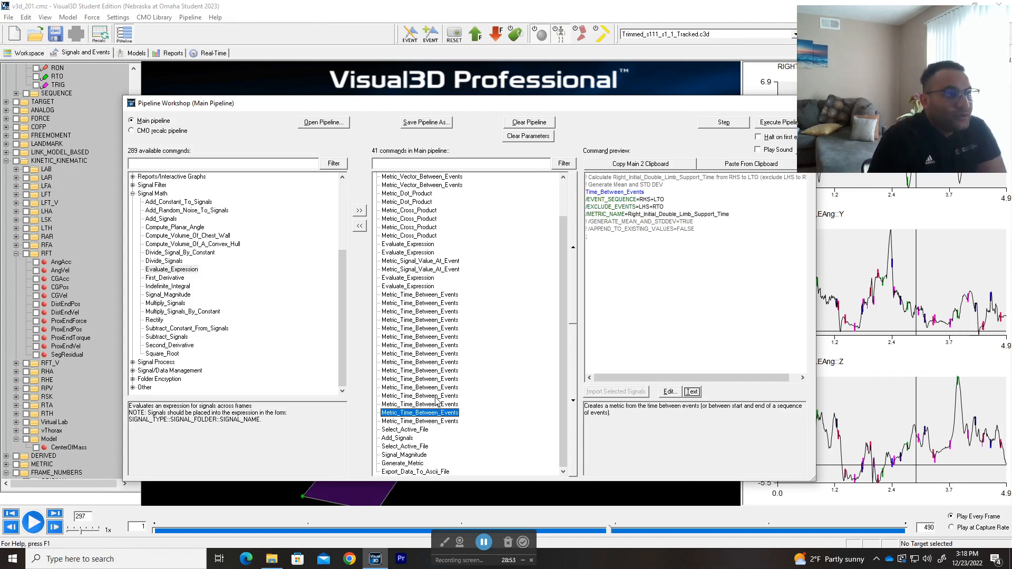
key("Up")
key("Down")
key("Up")
key("Up")
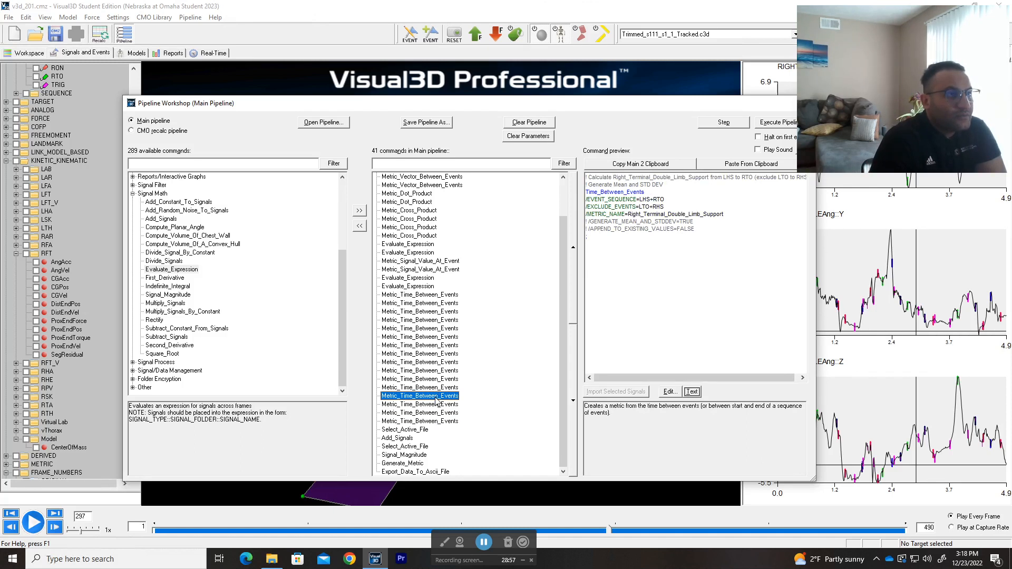
key("Down")
key("Down")
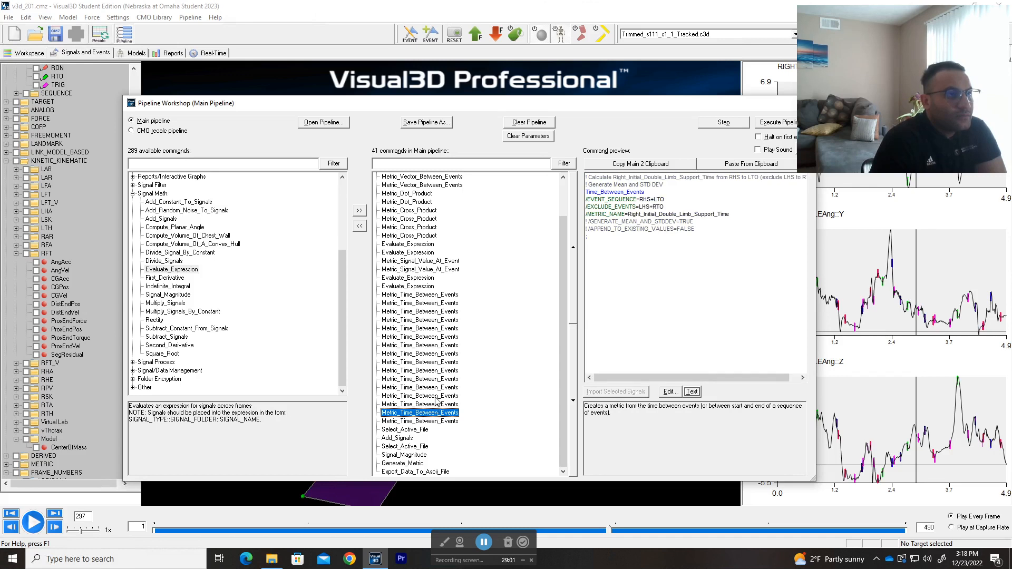
Step: Compare the Left_Initial_Double_Limb_Support_Time preview with Right_Initial_Double_Limb_Support_Time, and return to the Left_Terminal_Double_Limb_Support command
key("Down")
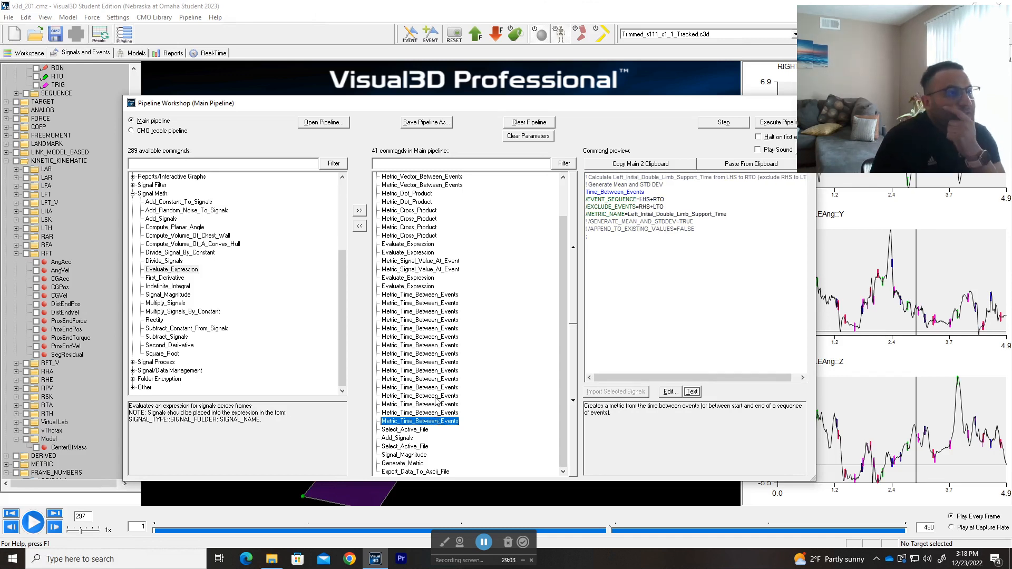
key("Up")
key("Down")
key("Up")
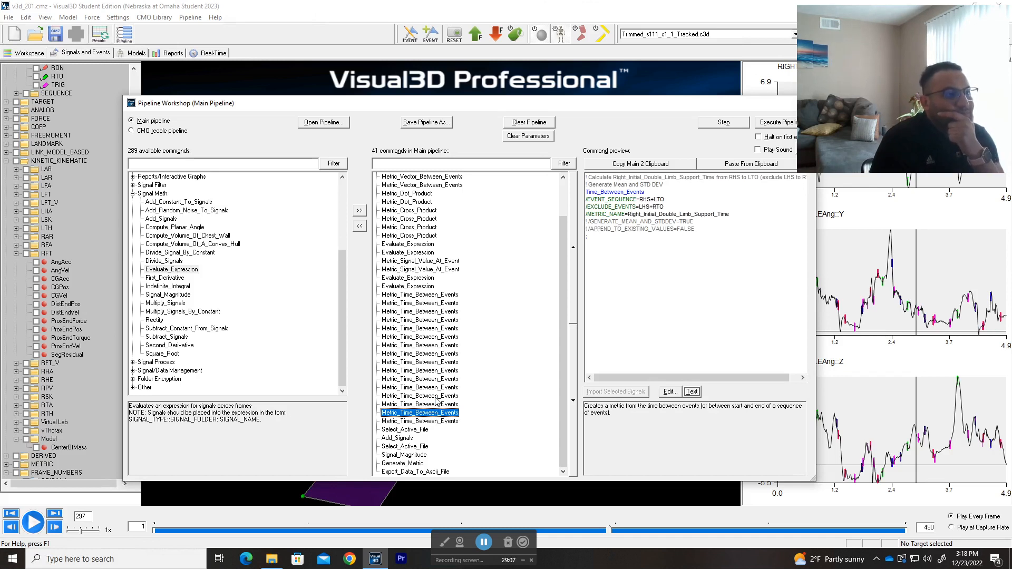
key("Up")
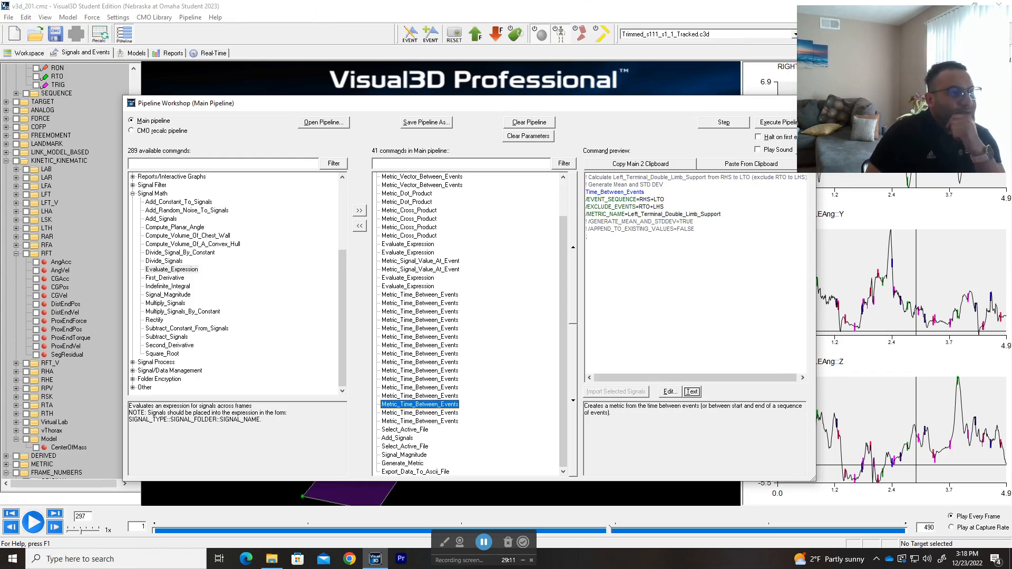
Step: Reposition and widen the Pipeline Workshop window, check Left_Terminal_Double_Limb_Support's event sequence, and preview the Left_Initial_Double_Limb_Support_Time command
left_click_drag(577, 103, 509, 100)
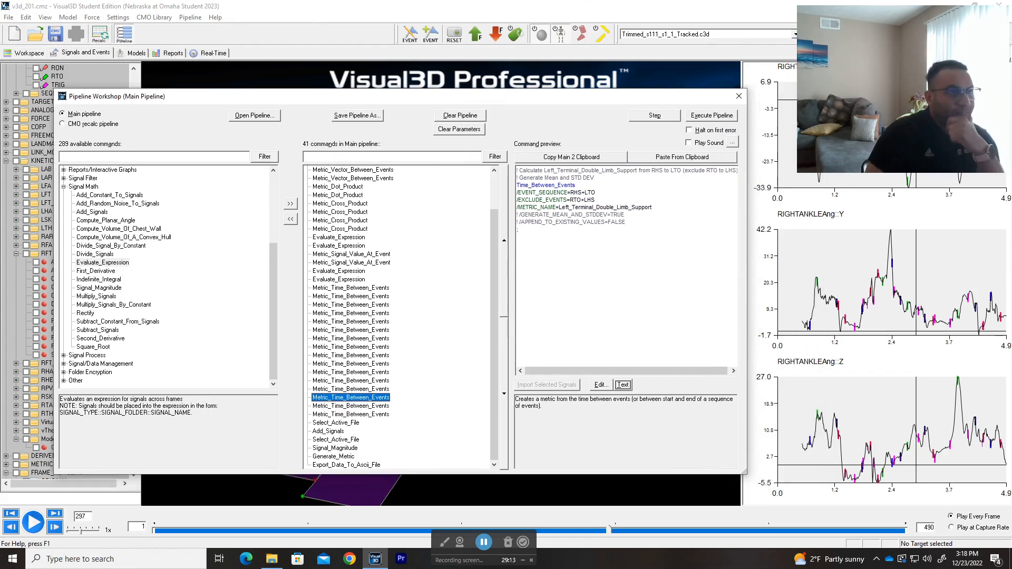
left_click_drag(746, 279, 773, 276)
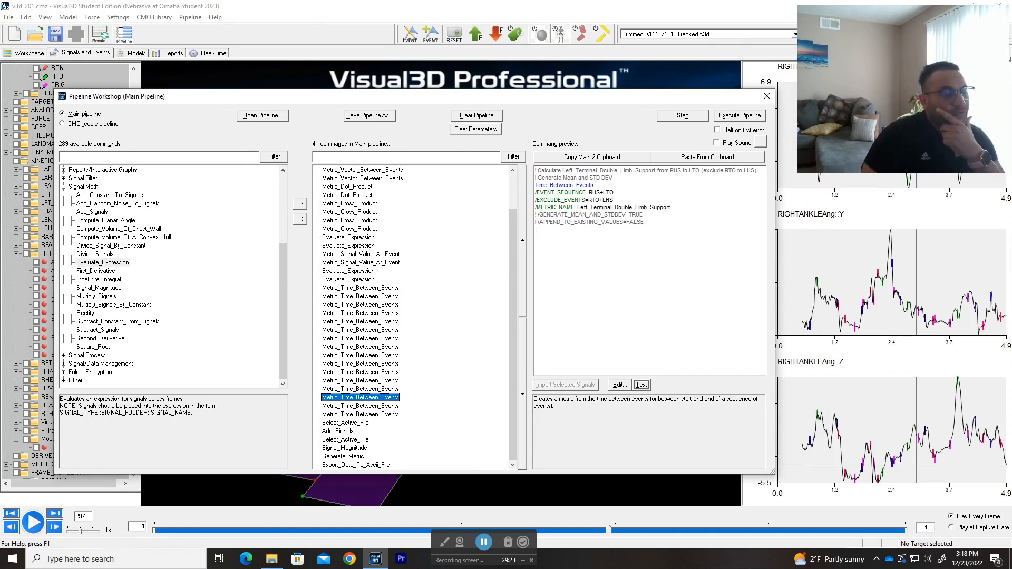
left_click_drag(616, 192, 592, 193)
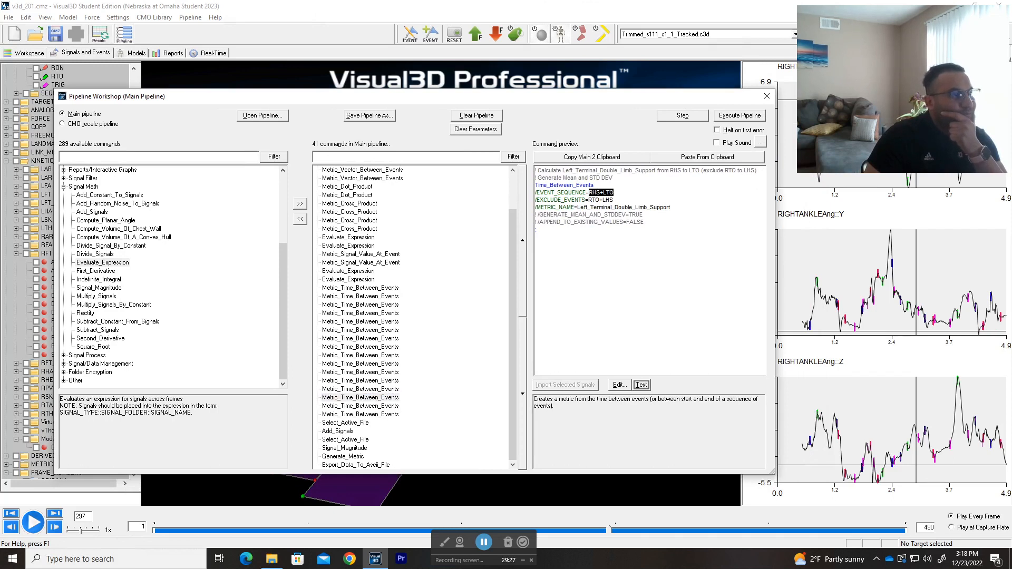
left_click(615, 193)
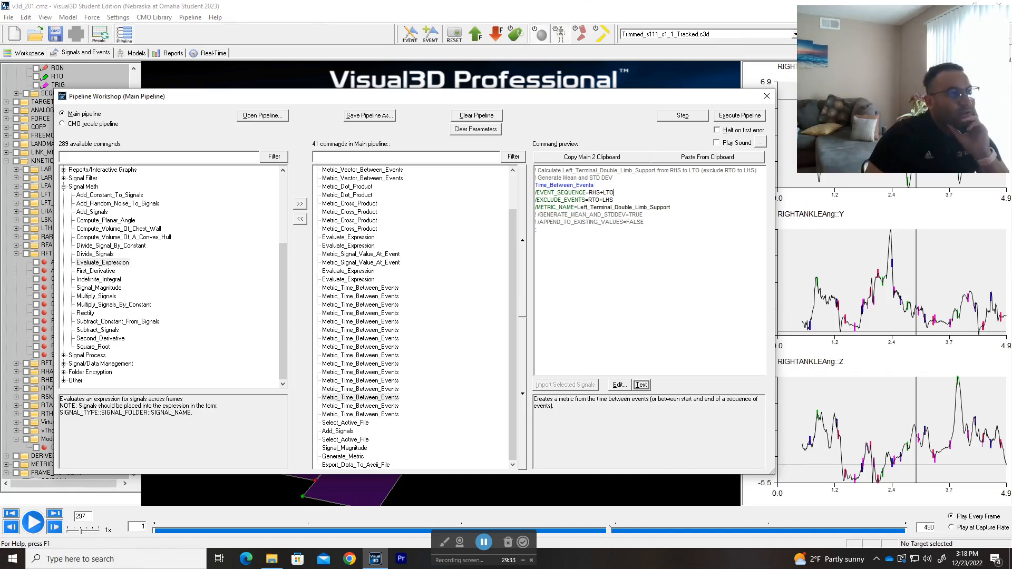
left_click(370, 415)
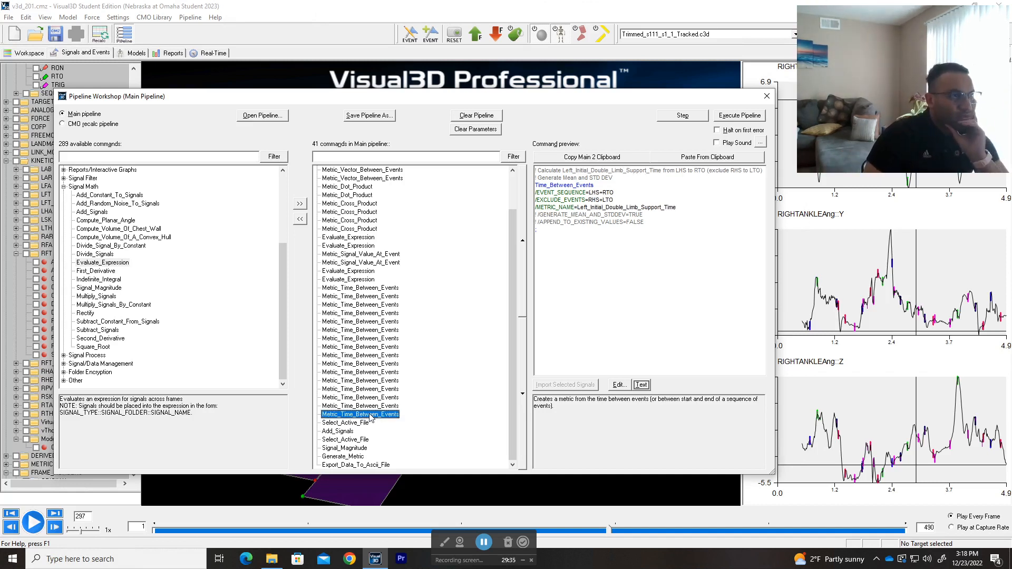
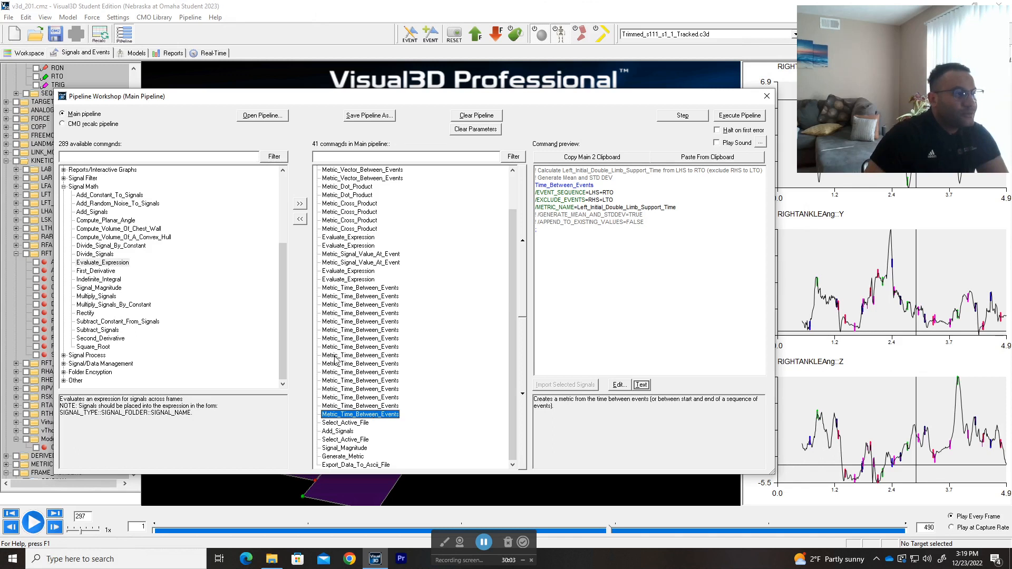
Step: Compare the previews of the left and right initial and terminal double limb support commands, and check the Right_Terminal_Double_Limb_Support metric name
left_click(366, 398)
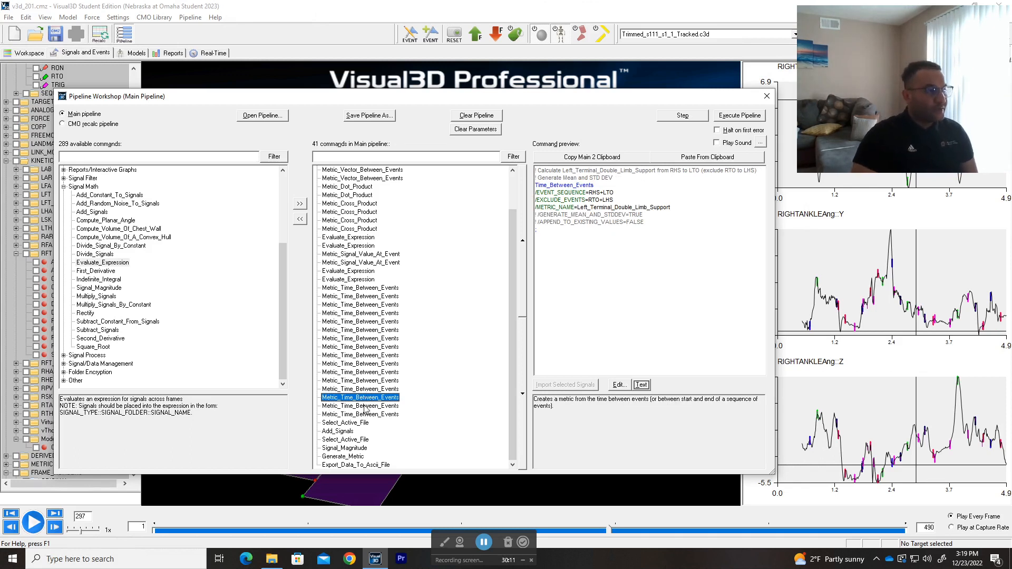
left_click(368, 407)
left_click(372, 415)
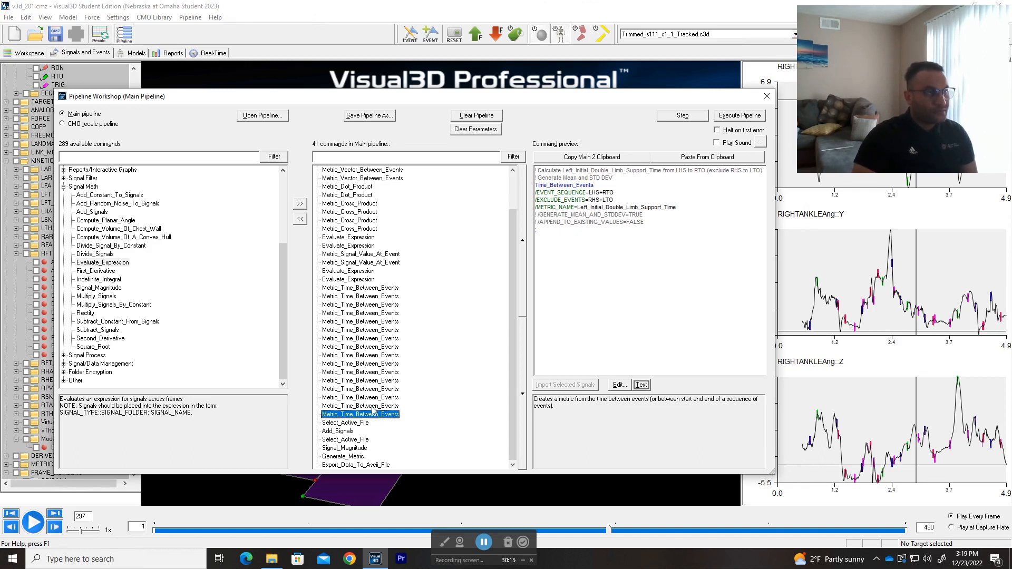
left_click(375, 405)
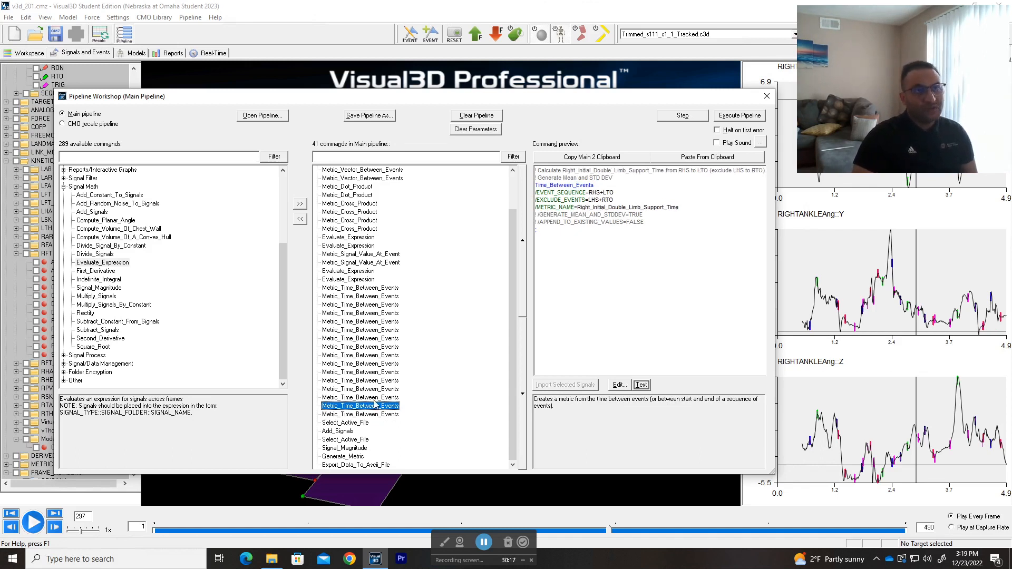
left_click(374, 391)
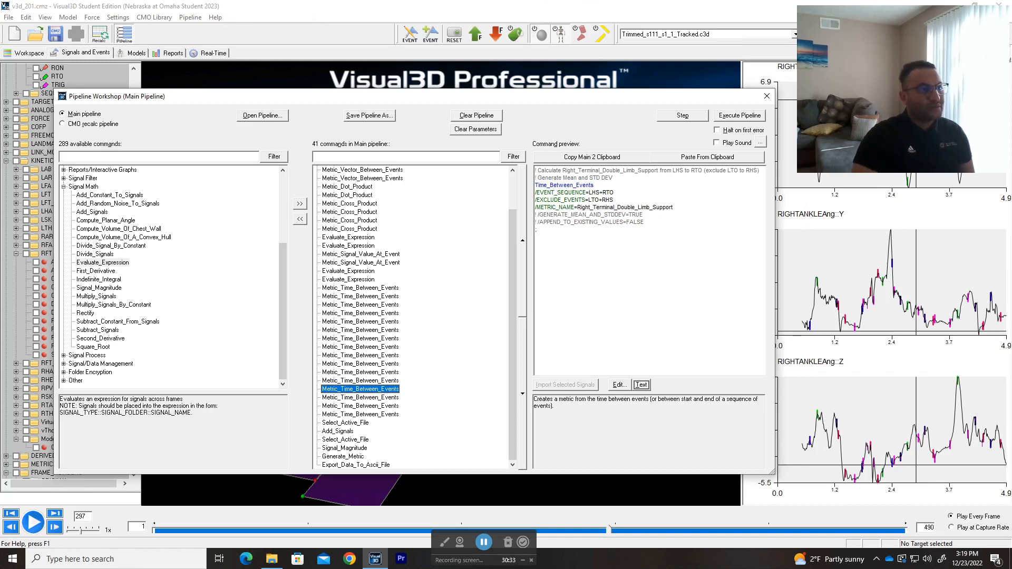
left_click_drag(673, 207, 585, 208)
left_click(589, 208)
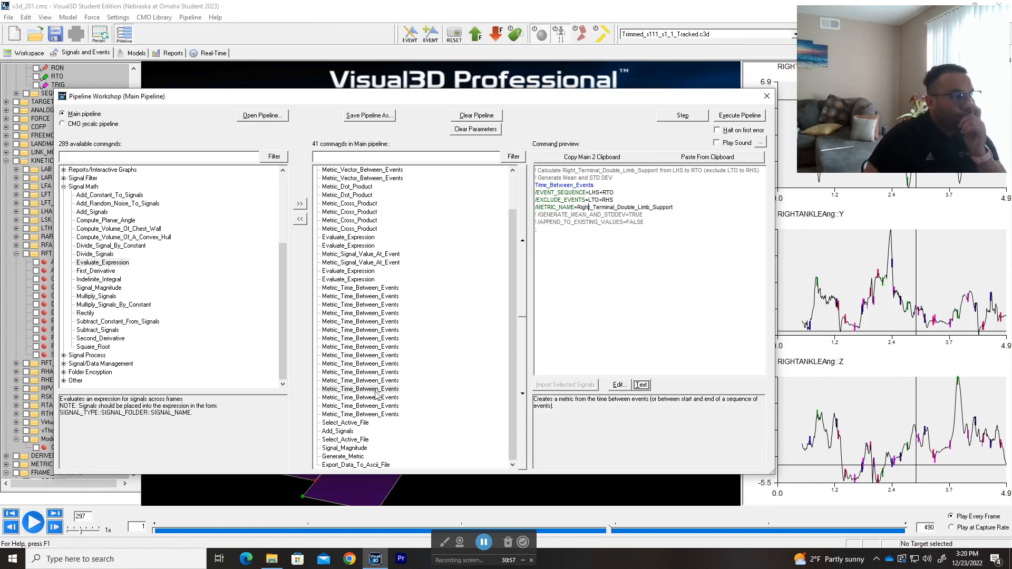
Step: Preview the Right_Initial_Double_Limb_Support_Time command again and move on to the Select_Active_File command that activates GLOBAL
left_click(367, 406)
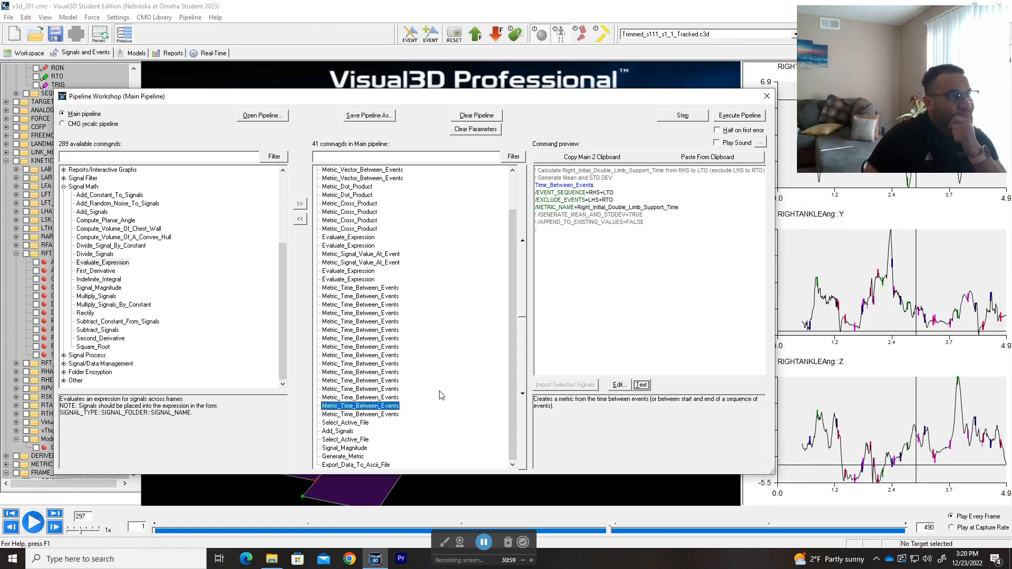
key("Down")
key("Down")
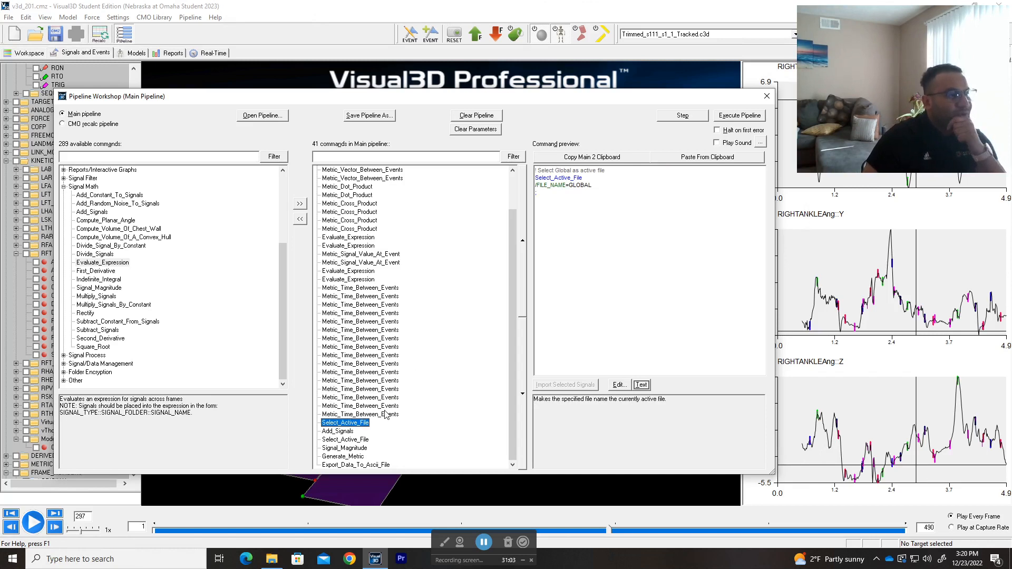
Step: Preview the Add_Signals command for Double_Limb_Support_Time, reposition the workshop window, and view the command's full text in a widened editor
left_click(339, 432)
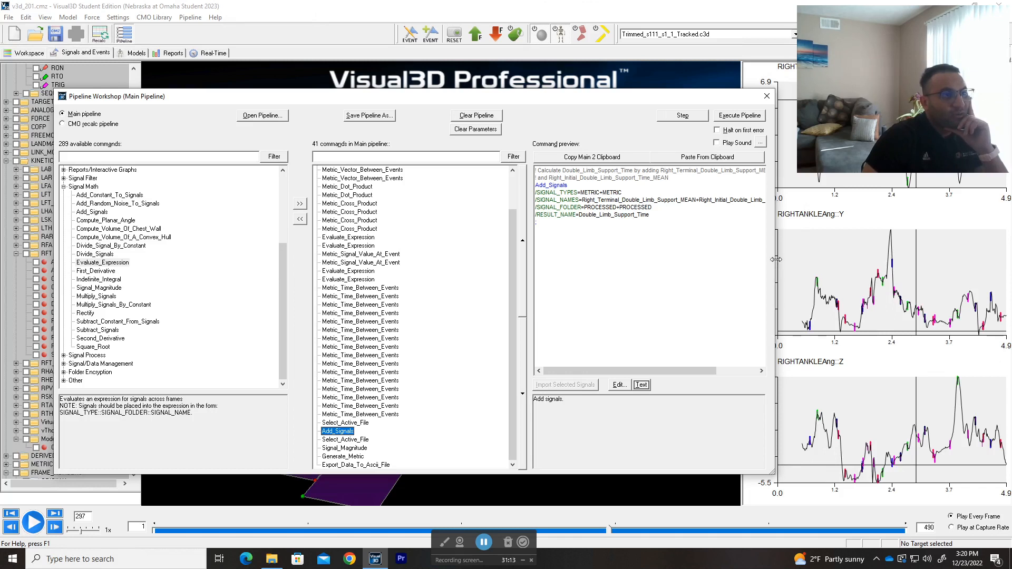
left_click_drag(776, 260, 823, 259)
left_click_drag(660, 101, 596, 81)
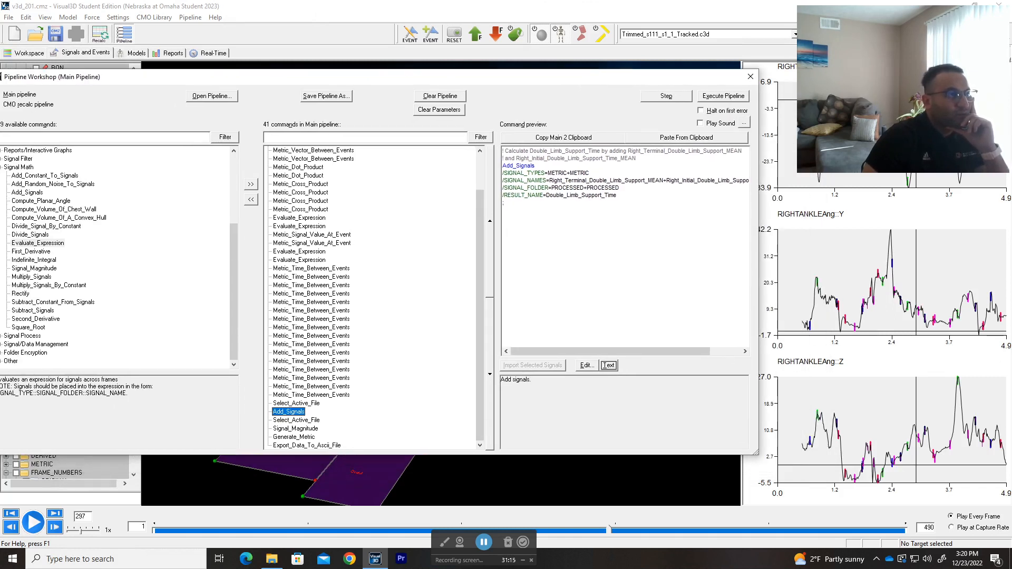
left_click(608, 366)
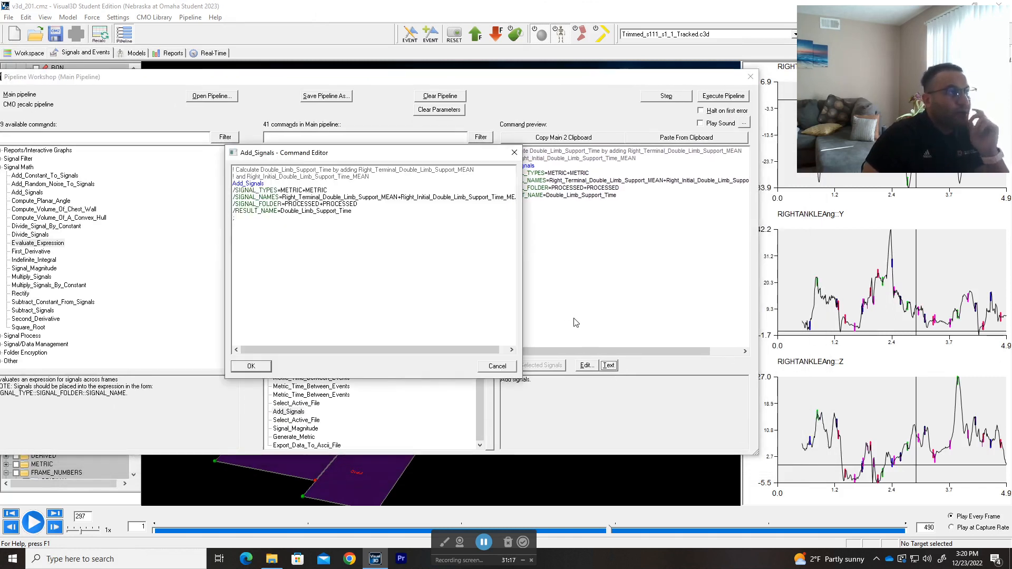
left_click_drag(522, 295, 635, 295)
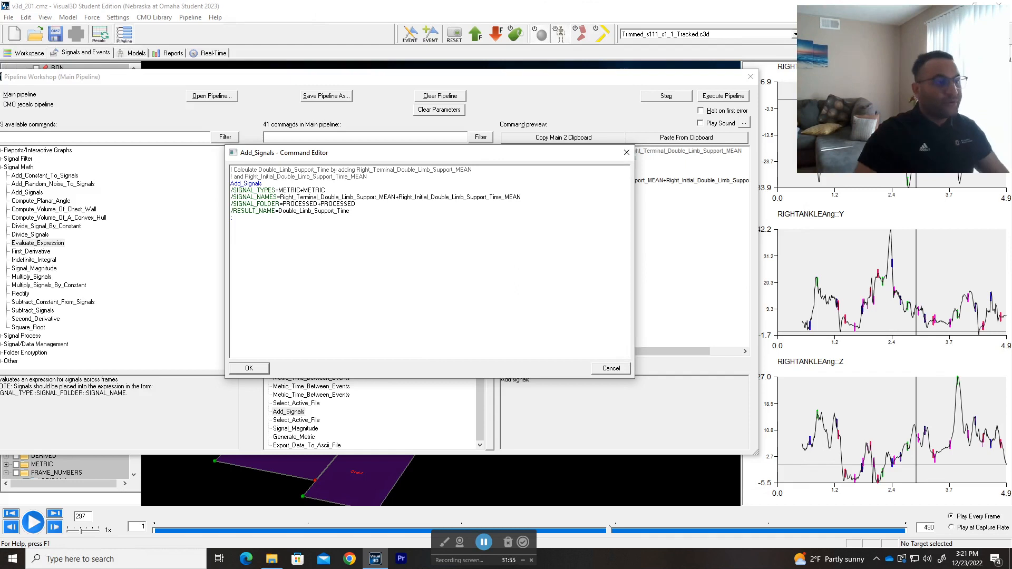
Step: Switch to Chrome, search Google for "gait cycle" in a new tab, and open the ProtoKinetics article behind its gait phases image
key("alt+Tab")
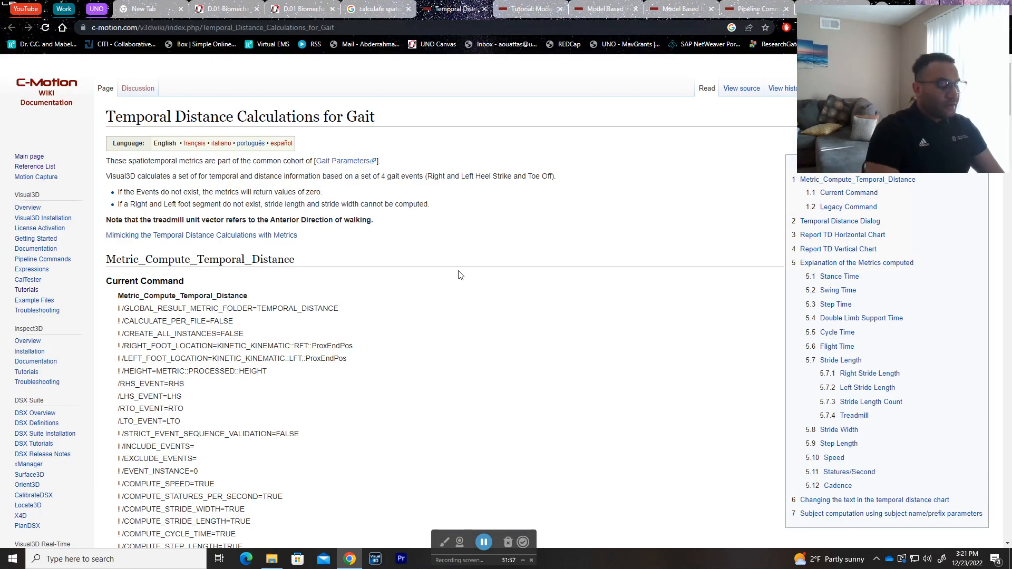
key("ctrl+t")
type("gait cycle")
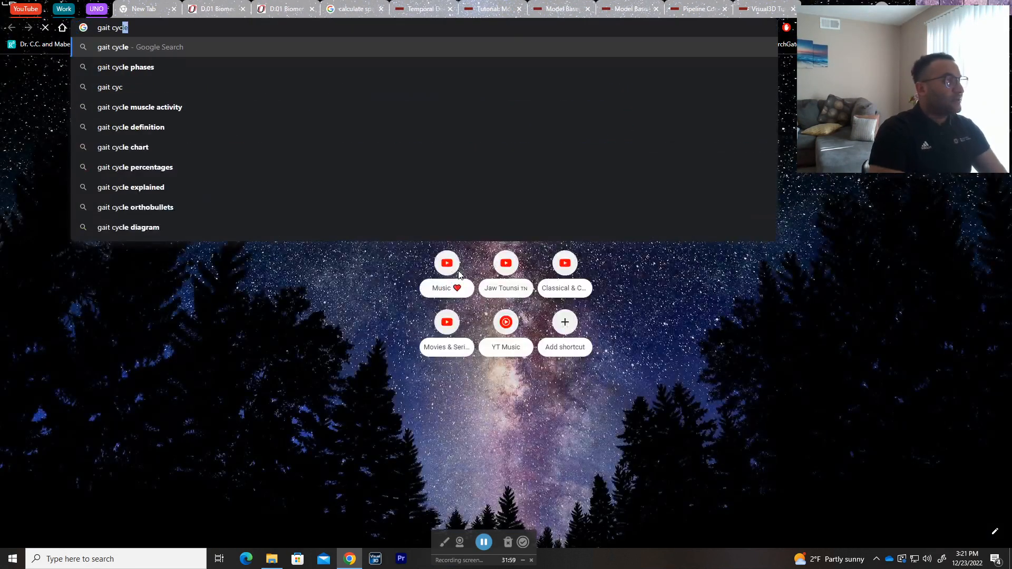
key("Return")
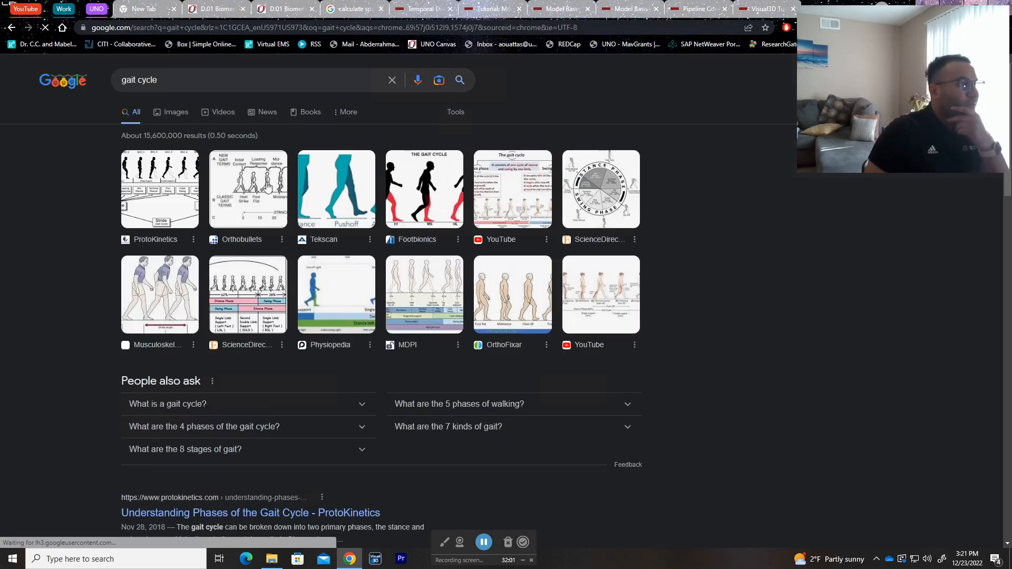
left_click(166, 199)
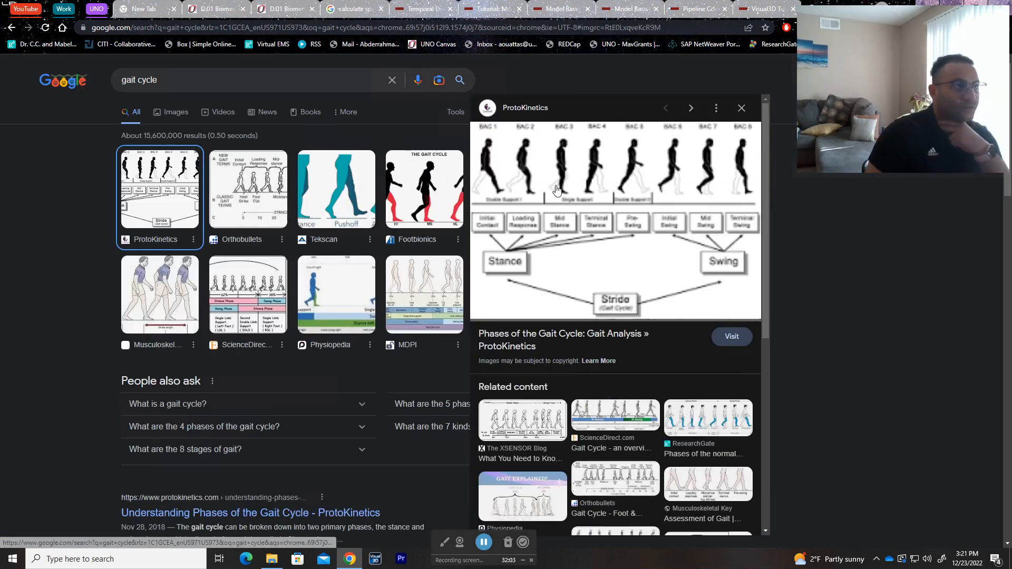
left_click(608, 223)
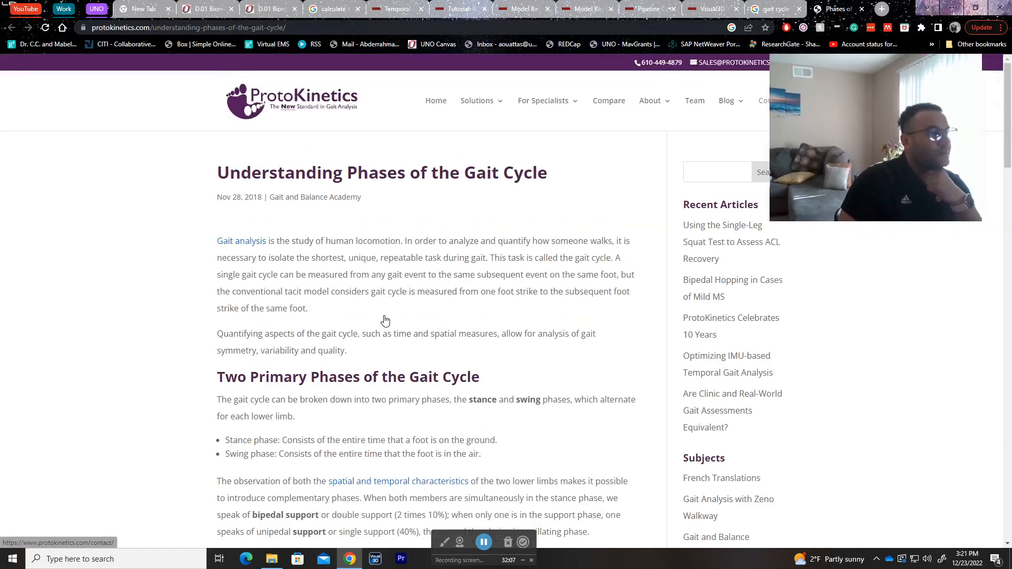
Step: Examine the double support and single support phases in the article's Figure 1 breakdown of the gait cycle
scroll(105, 315, "down", 7)
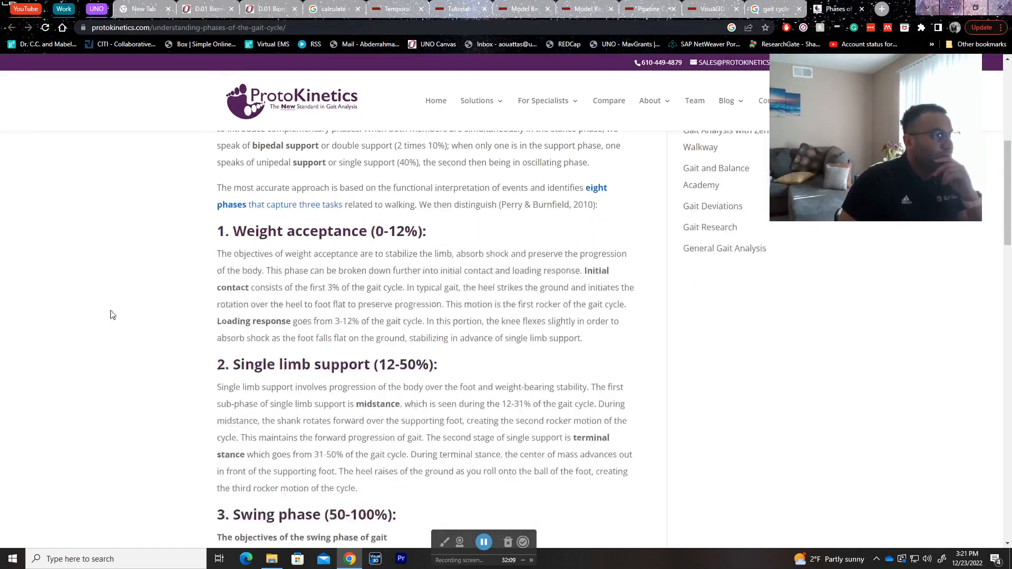
scroll(104, 315, "down", 15)
scroll(171, 325, "up", 4)
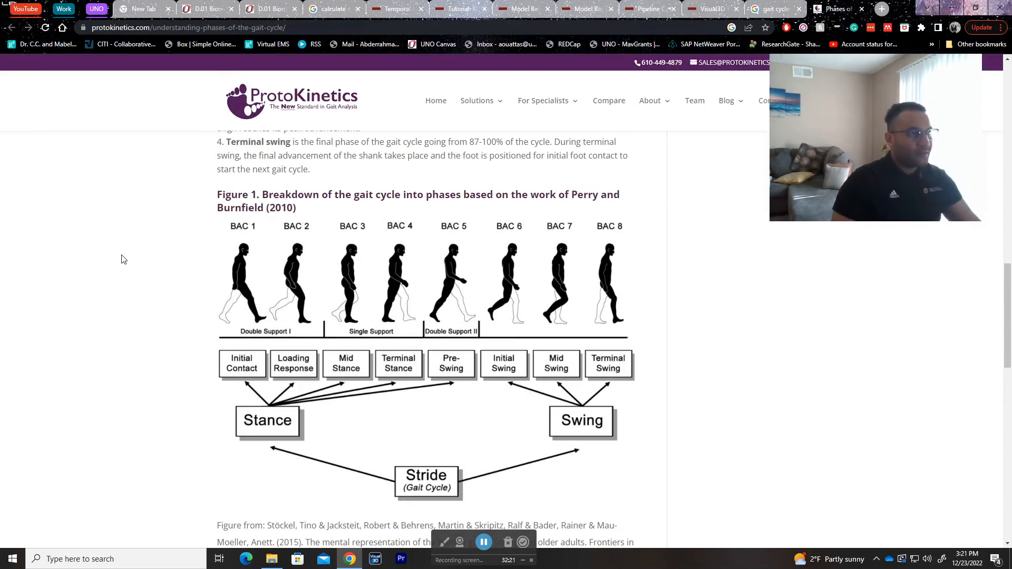
Step: Return to Visual3D, review the whole Add_Signals command text, and close its editor unchanged
key("alt+Tab")
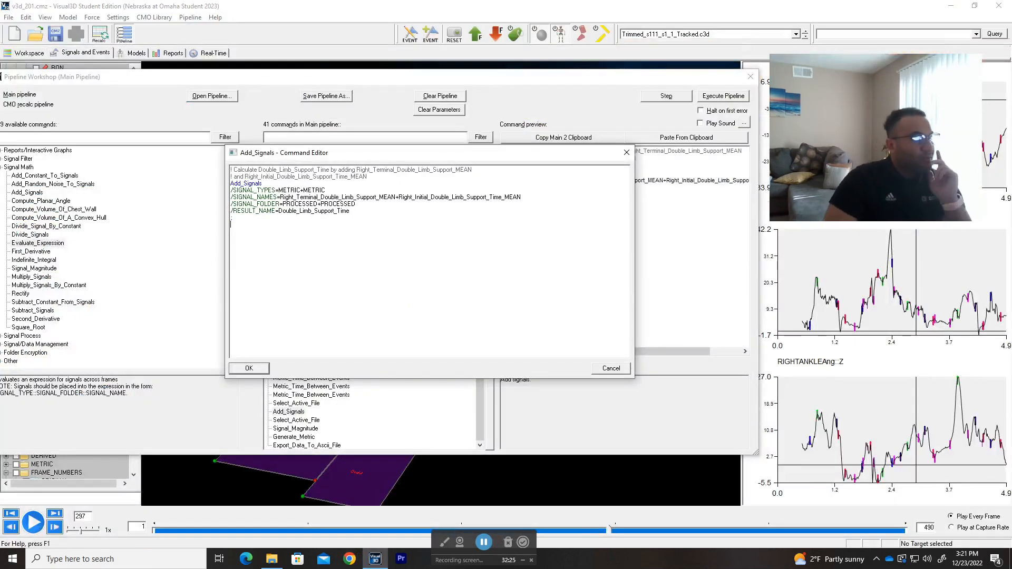
left_click_drag(232, 224, 241, 169)
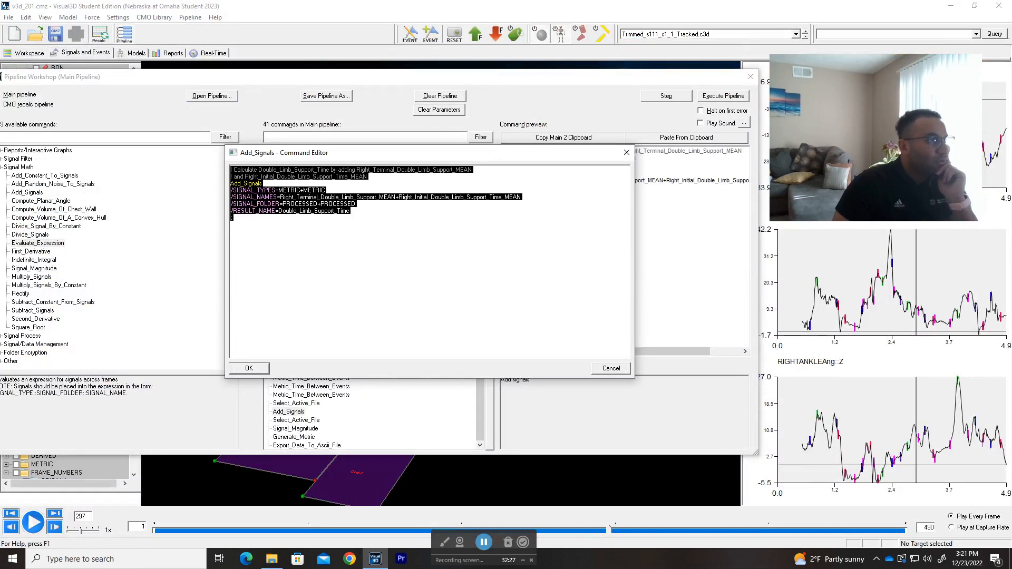
left_click(232, 225)
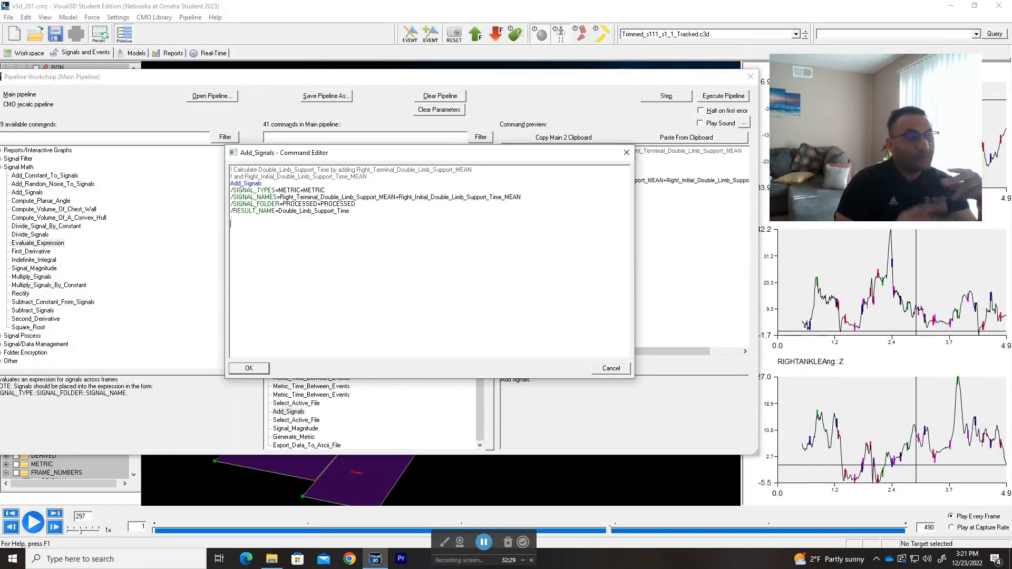
left_click(626, 153)
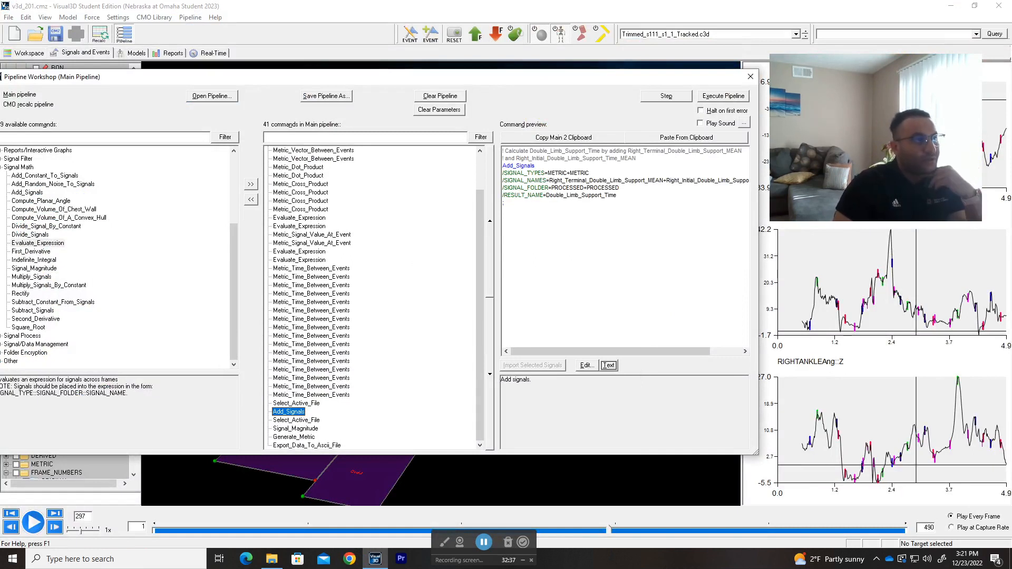
Step: Highlight the Add_Signals command in the preview, mark its result name Double_Limb_Support_Time, and reselect the command
left_click_drag(504, 203, 502, 158)
left_click_drag(506, 204, 502, 151)
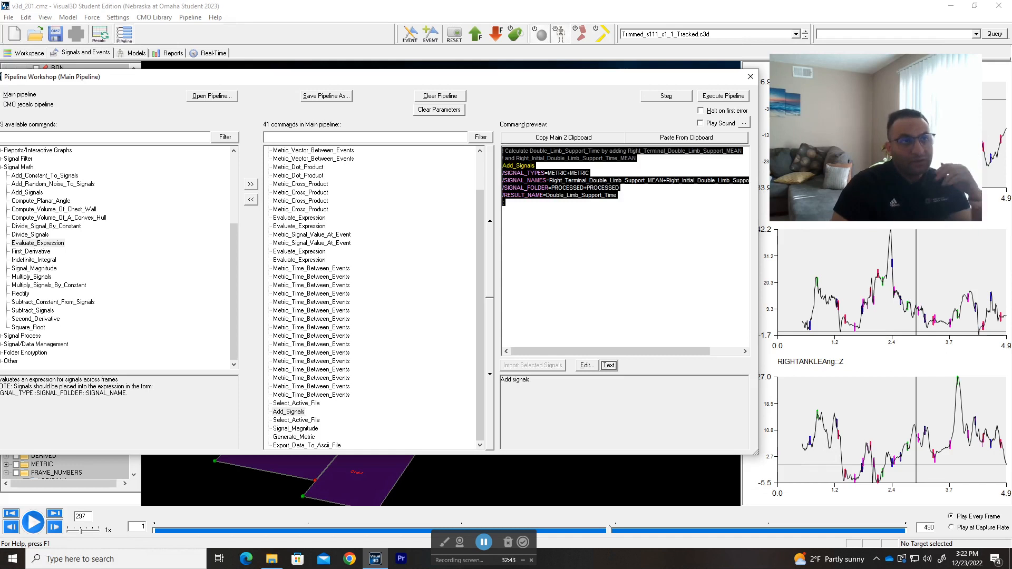
left_click(503, 210)
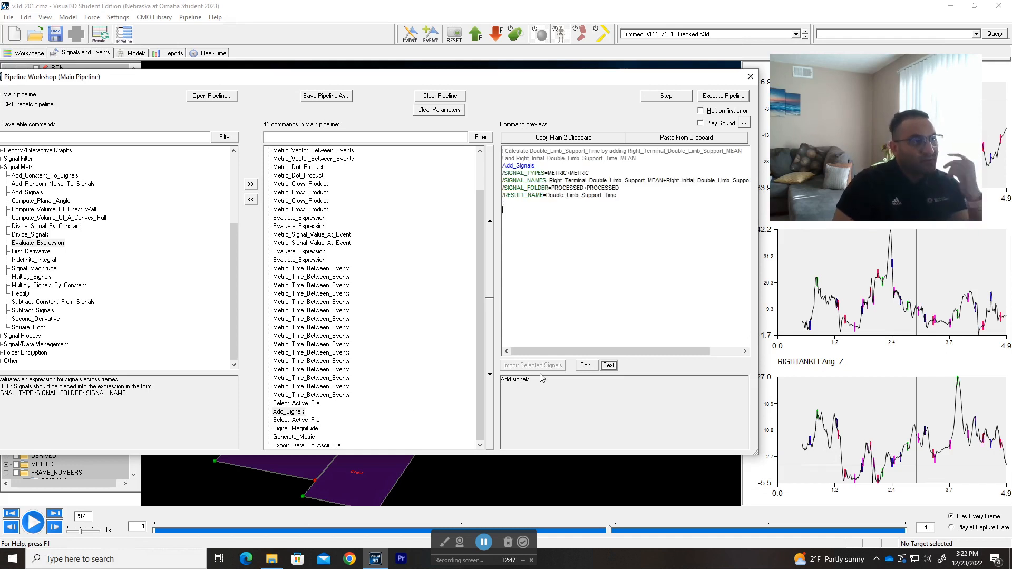
left_click_drag(618, 195, 549, 195)
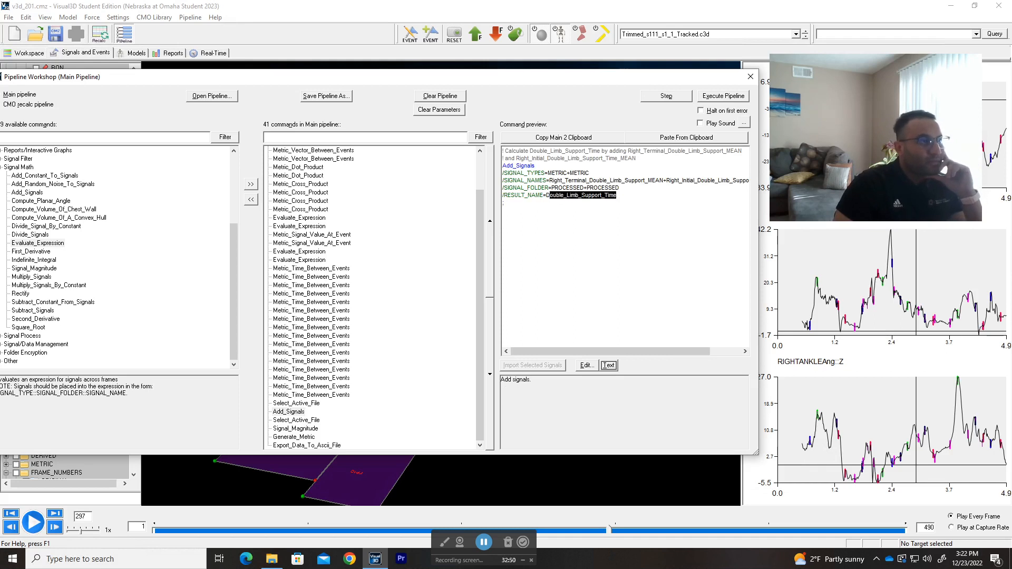
left_click(293, 412)
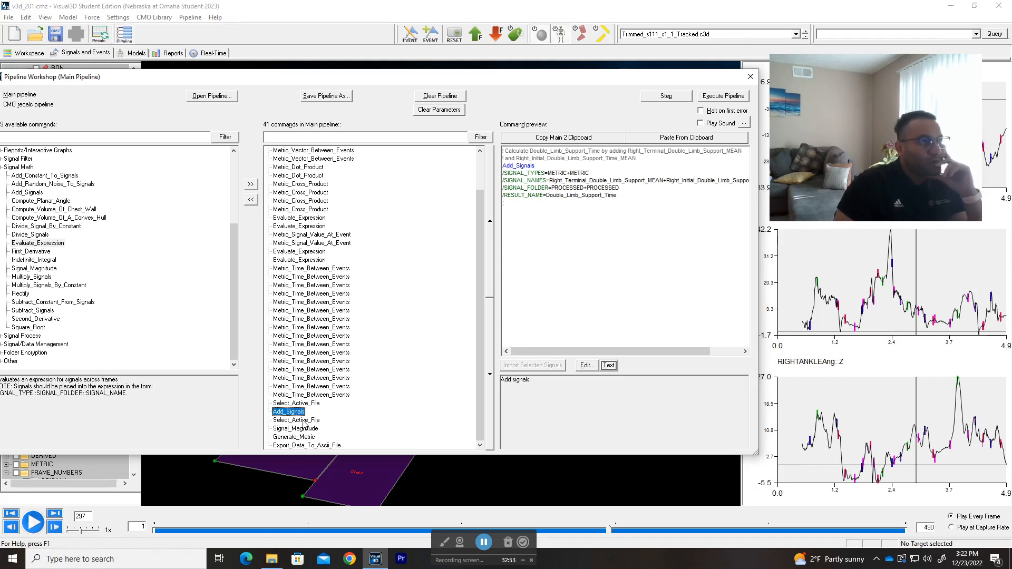
Step: Preview the Select_Active_File command for ALL_FILES, the Signal_Magnitude command for StrideVectors, and the Generate_Metric command for Stride_Length
left_click(303, 421)
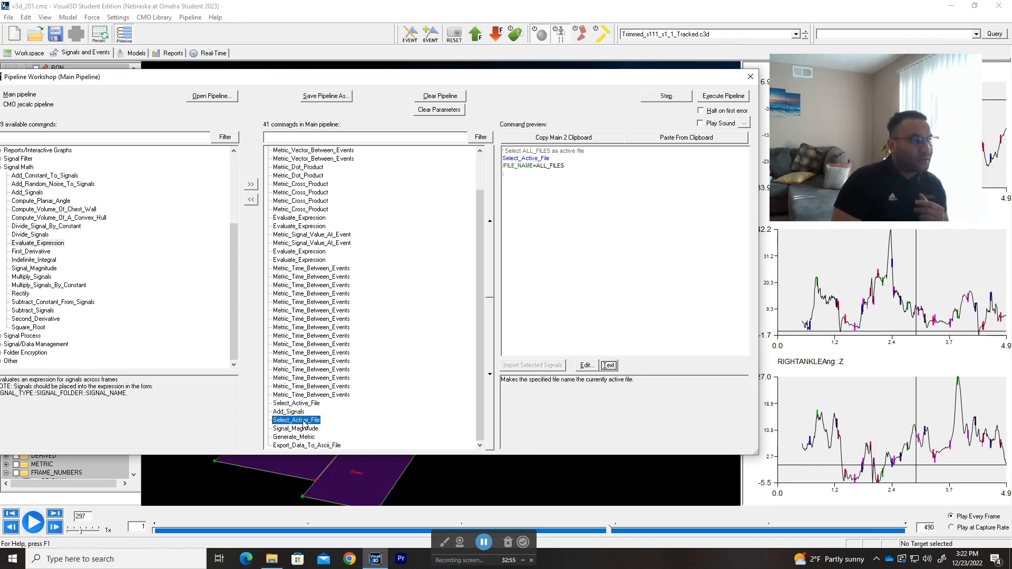
left_click(300, 431)
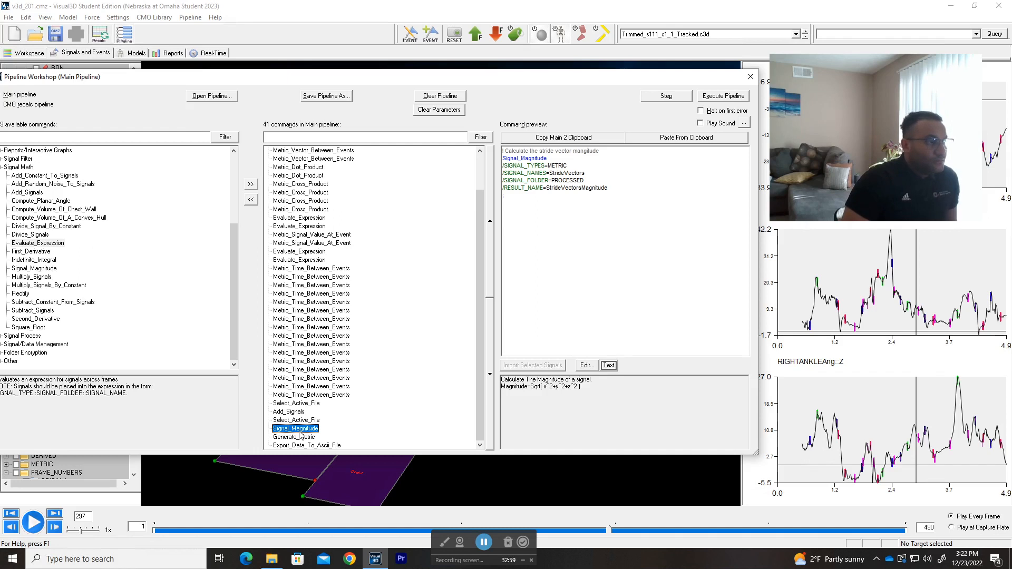
left_click(308, 437)
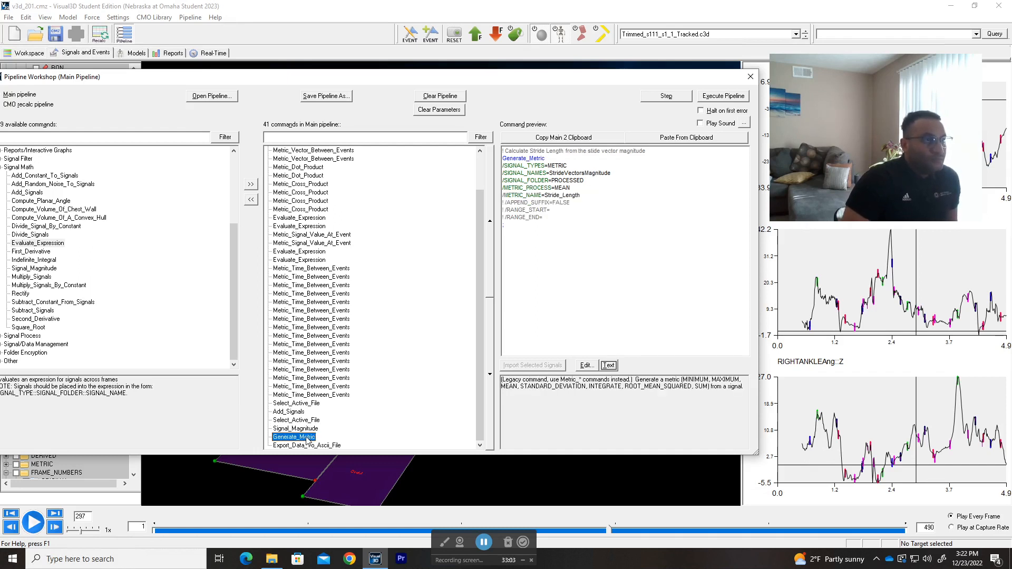
Step: Recheck the Left_Initial_Double_Limb_Support_Time preview and the signal names added by the Add_Signals command
left_click(302, 396)
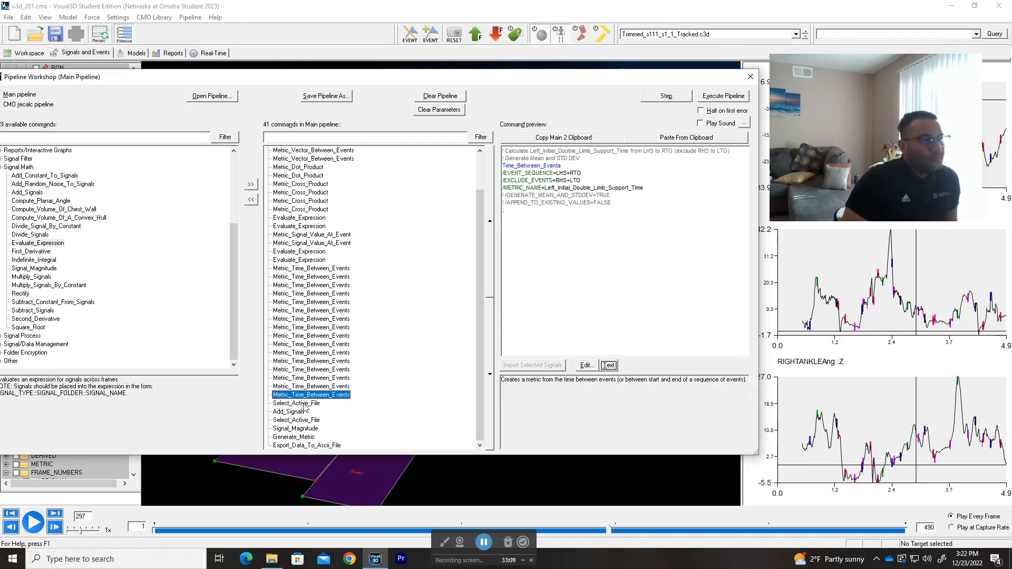
left_click(304, 410)
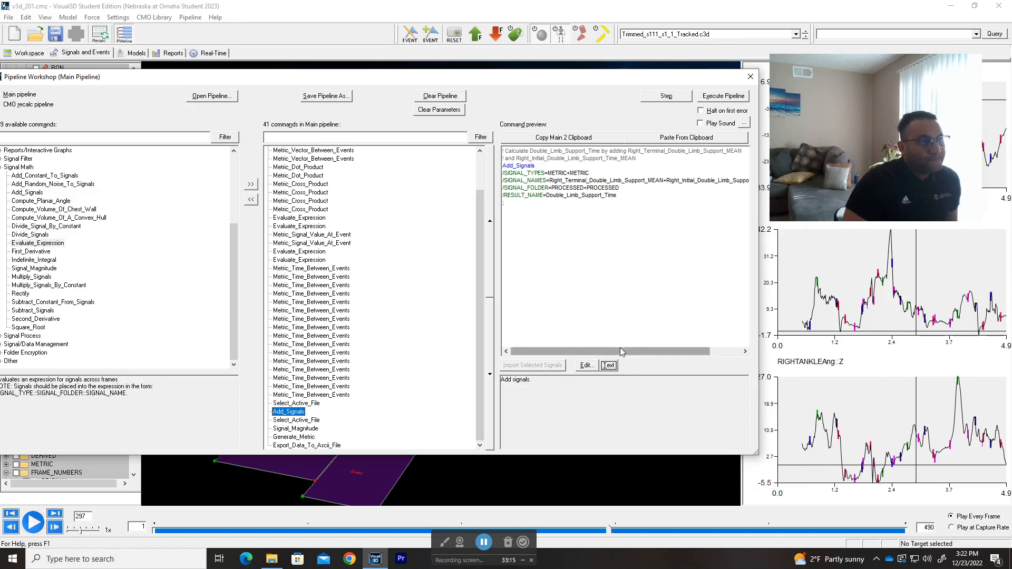
left_click_drag(622, 353, 552, 350)
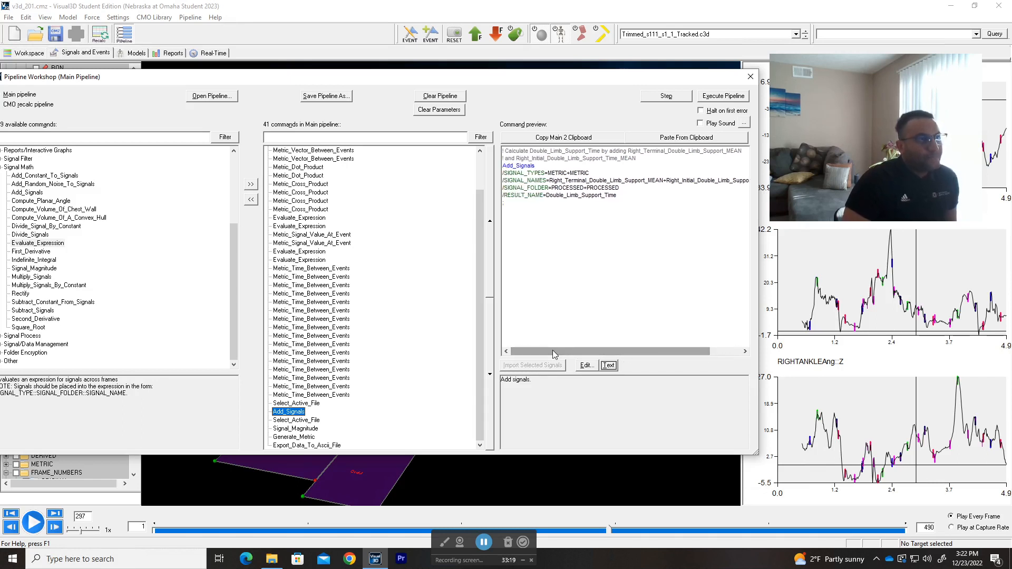
Step: Compare the Signal_Magnitude command producing StrideVectorsMagnitude with the Generate_Metric command that averages it into Stride_Length
left_click(294, 420)
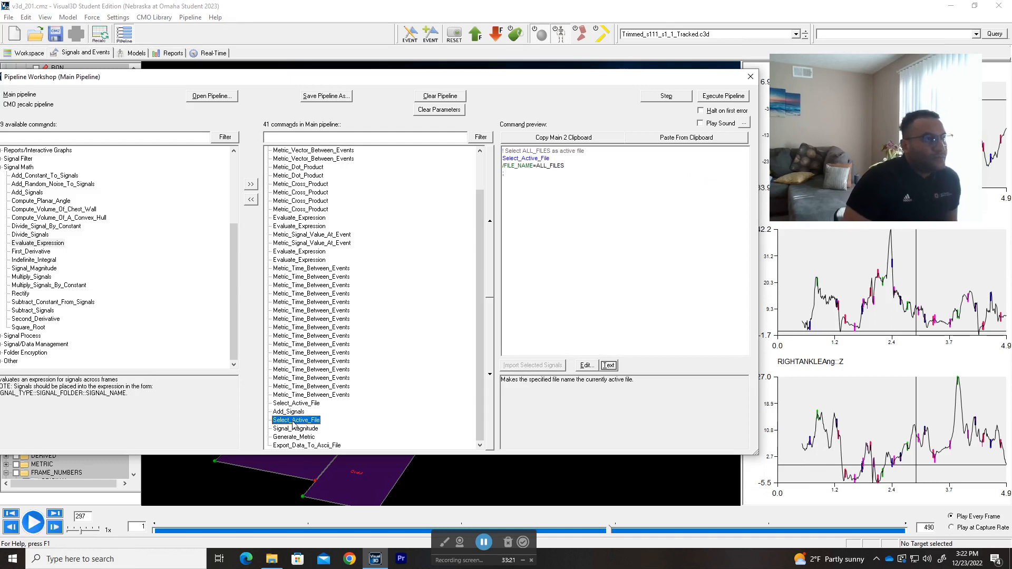
left_click(296, 429)
left_click(296, 436)
left_click(296, 429)
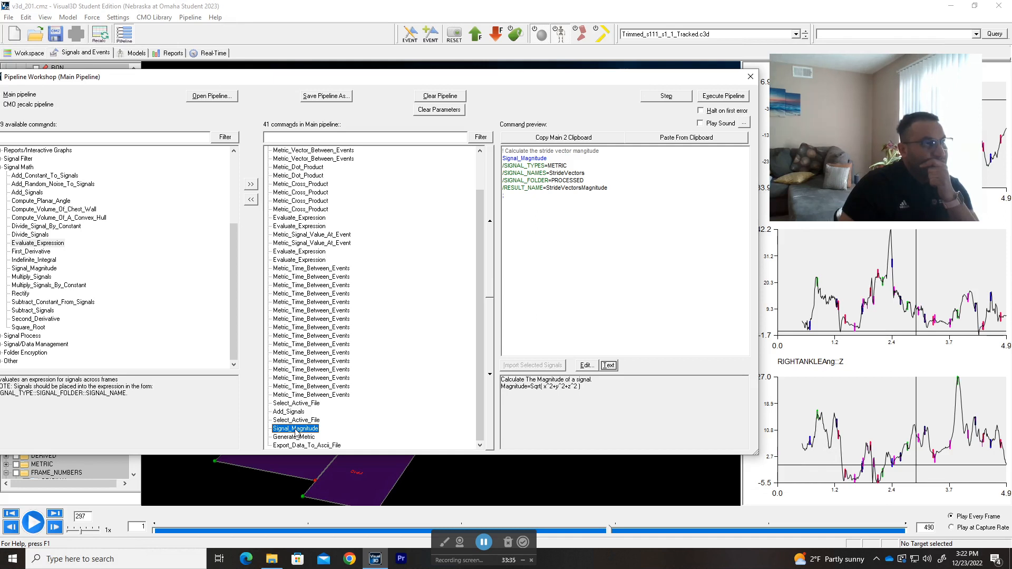
left_click(301, 440)
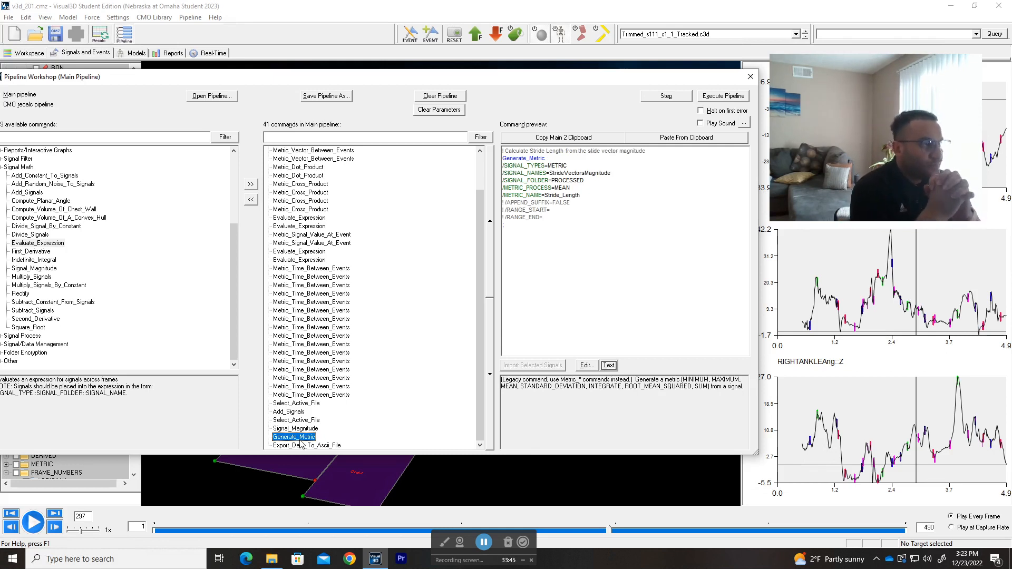
Step: Highlight the result name StrideVectorsMagnitude in the Signal_Magnitude preview and locate the same signal name in the Generate_Metric preview
left_click(312, 428)
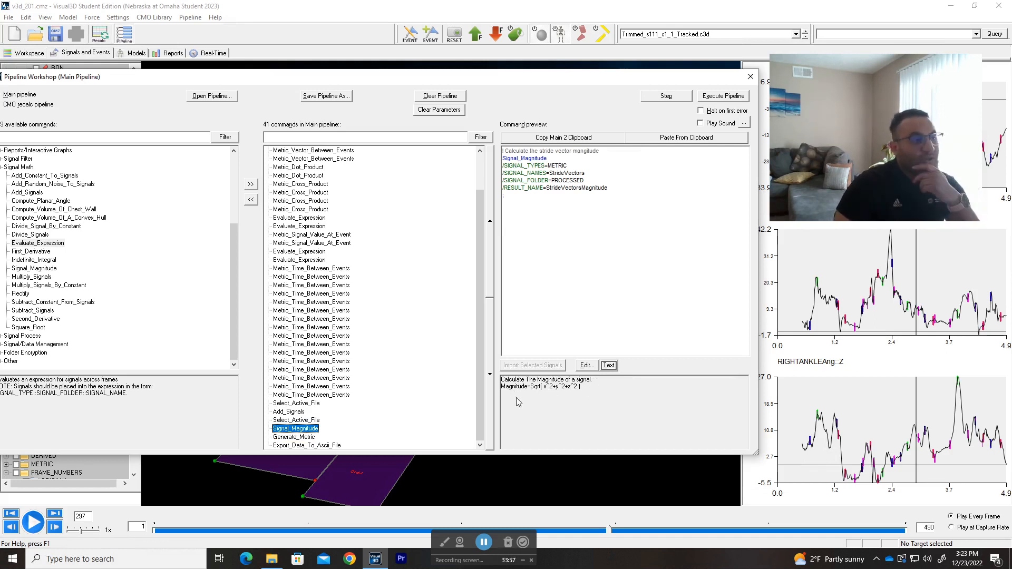
left_click_drag(608, 189, 547, 188)
left_click(607, 188)
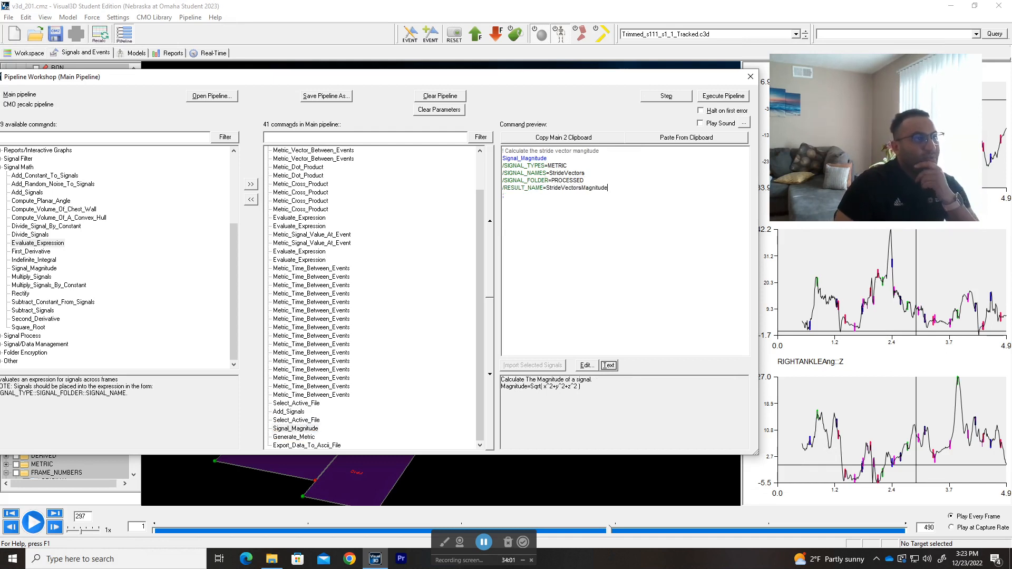
left_click(295, 437)
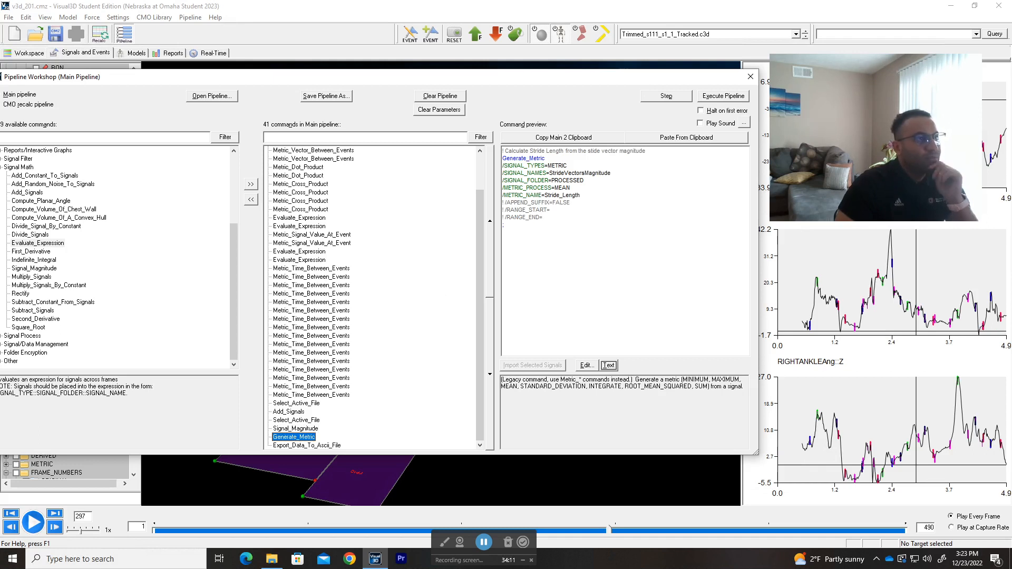
left_click(582, 173)
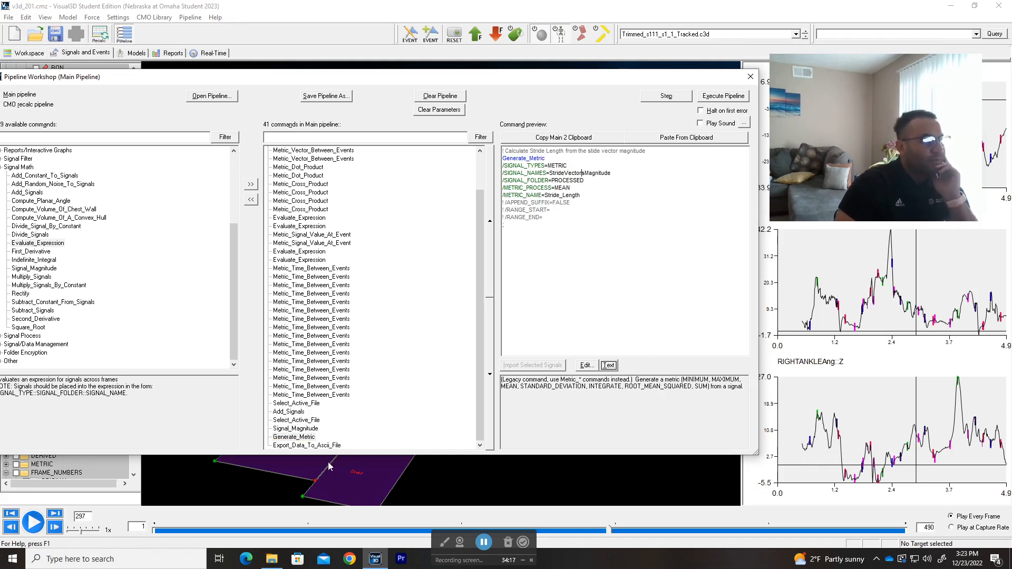
Step: Review the Export_Data_To_Ascii_File, Add_Signals and GLOBAL Select_Active_File previews, plus the Metric_Time_Between_Events command for Left_Initial_Double_Limb_Support_Time
left_click(319, 446)
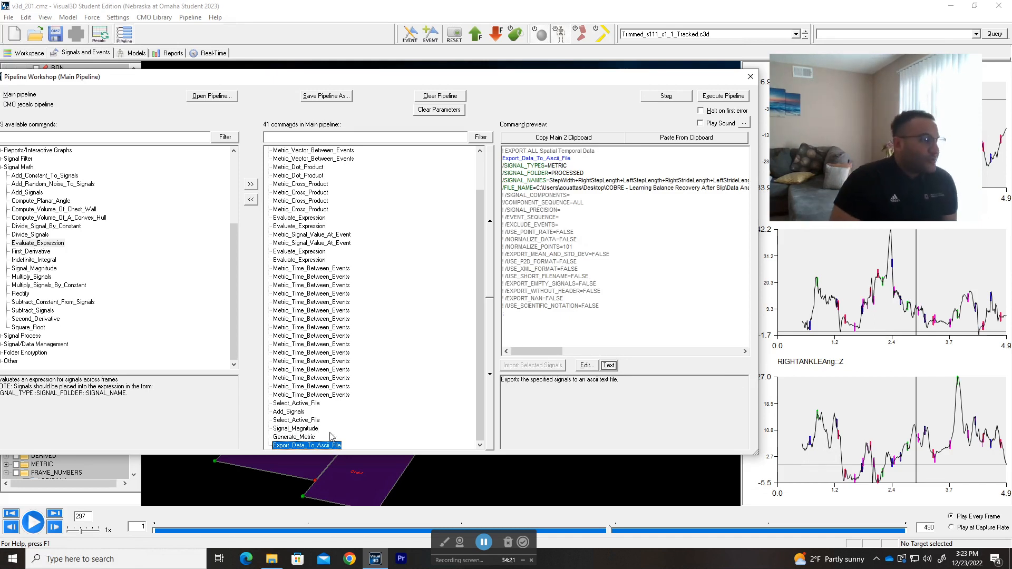
left_click(299, 413)
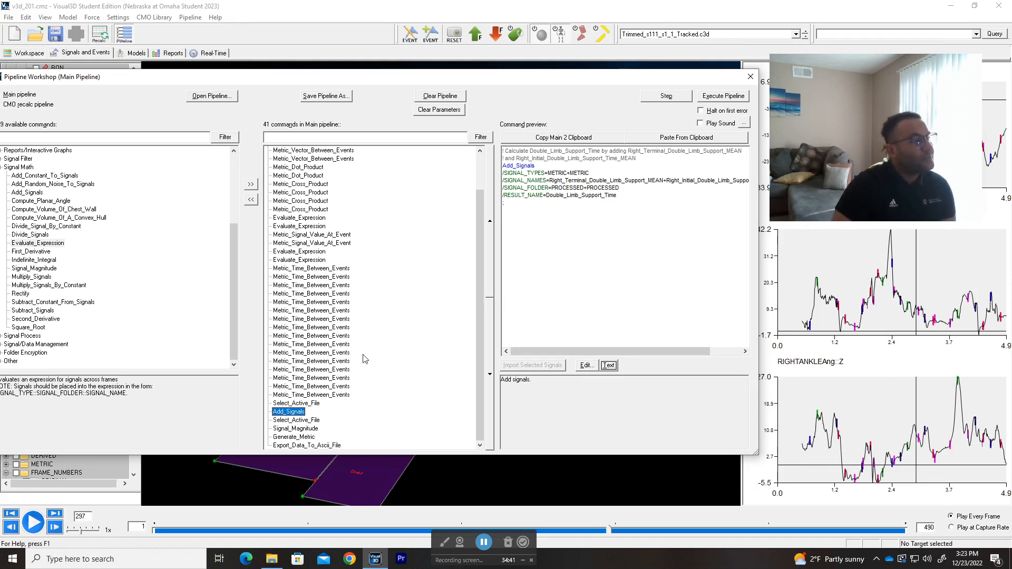
left_click(297, 403)
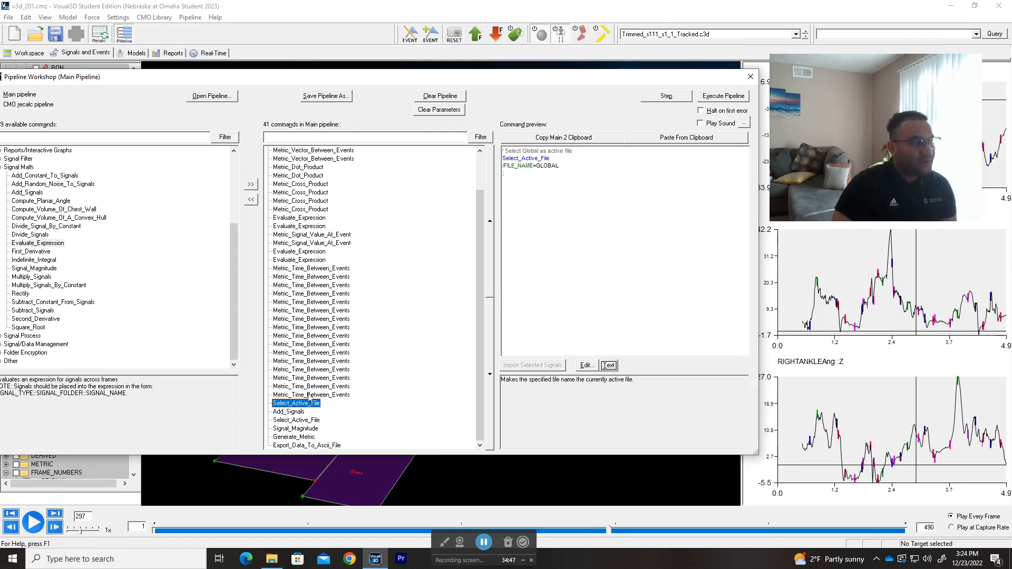
left_click(310, 395)
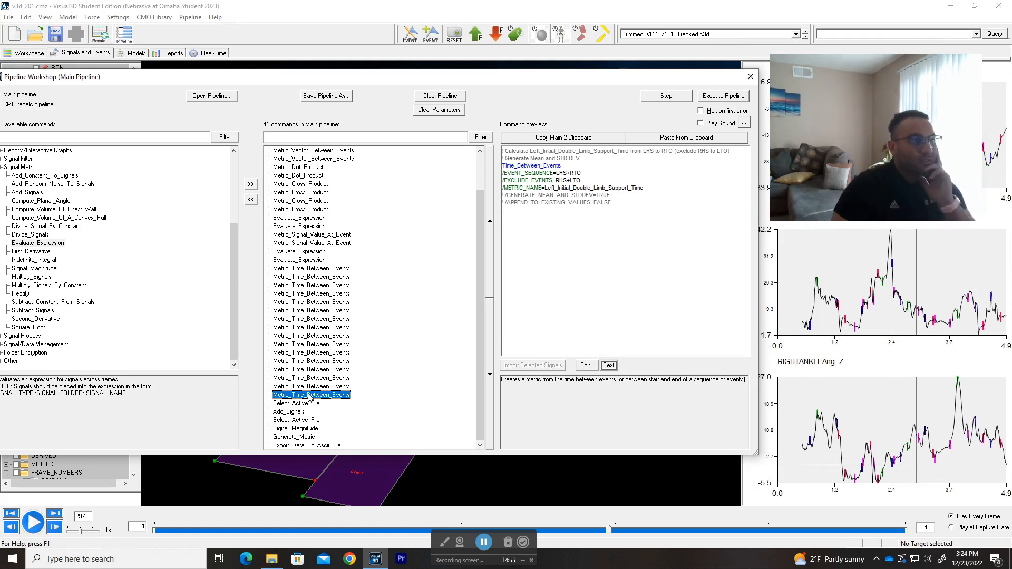
left_click(299, 414)
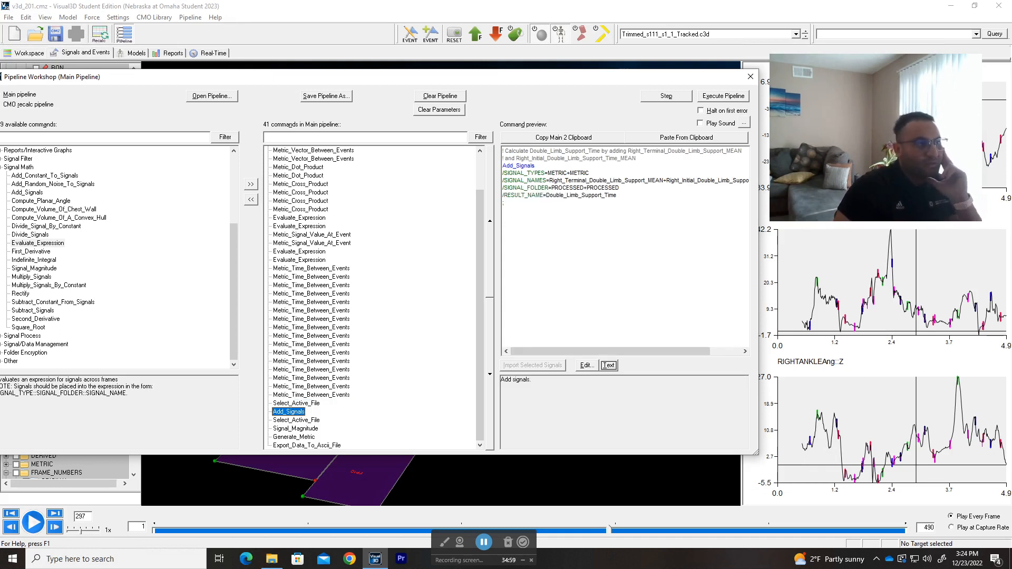
Step: Go through the previews of the pipeline's last four commands, from the second Select_Active_File to Export_Data_To_Ascii_File
left_click(307, 421)
left_click(307, 429)
left_click(306, 437)
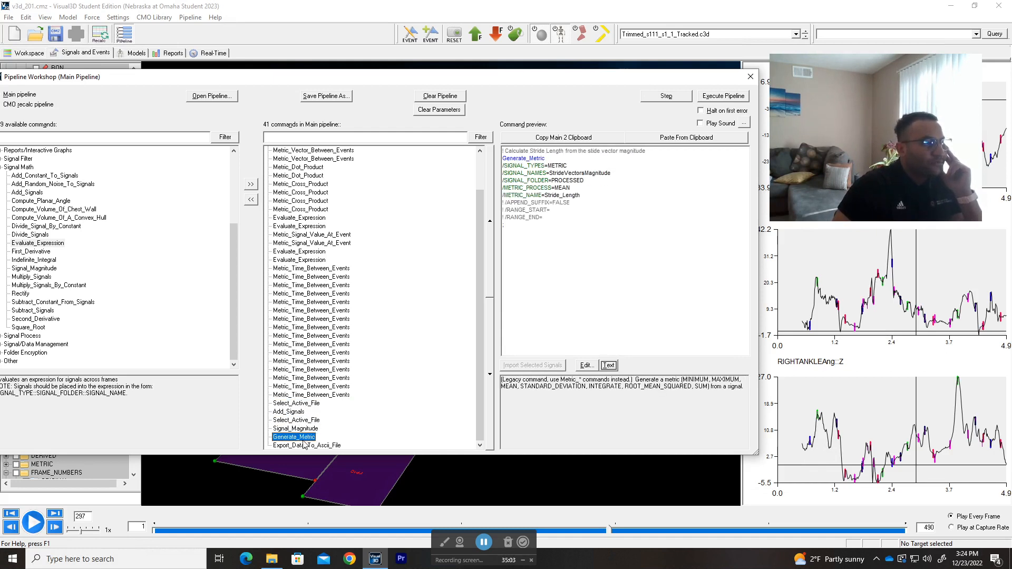
left_click(304, 445)
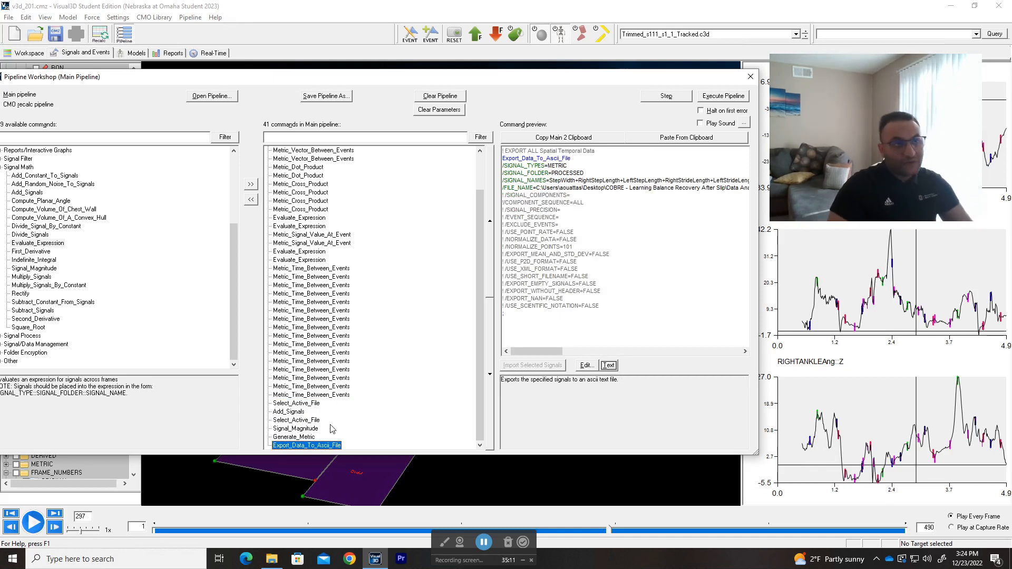
Step: Open the Export_Data_To_Ascii_File command's settings to view its export options, and close them without changes
double_click(300, 449)
left_click_drag(399, 112, 450, 110)
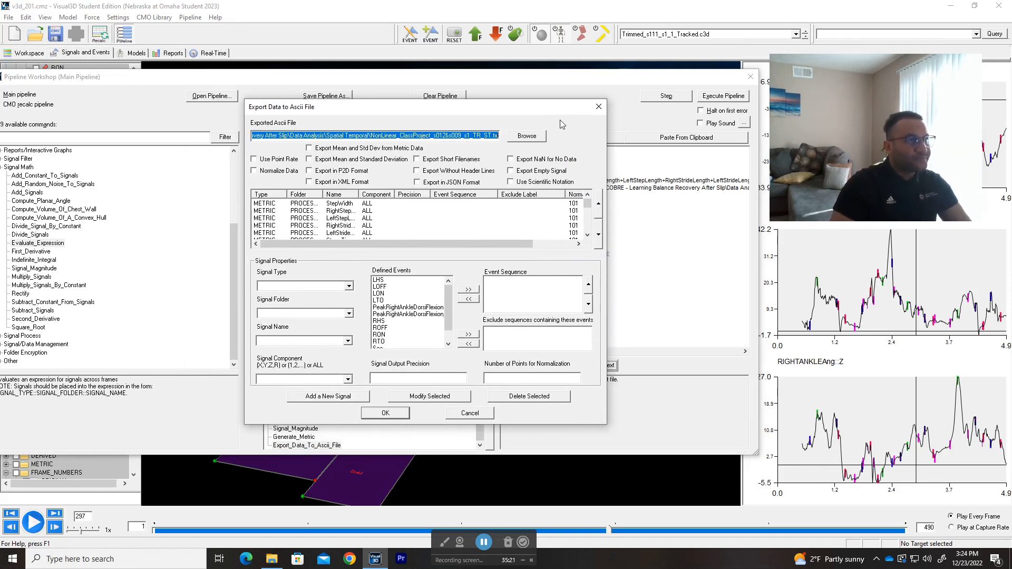
left_click_drag(554, 109, 577, 109)
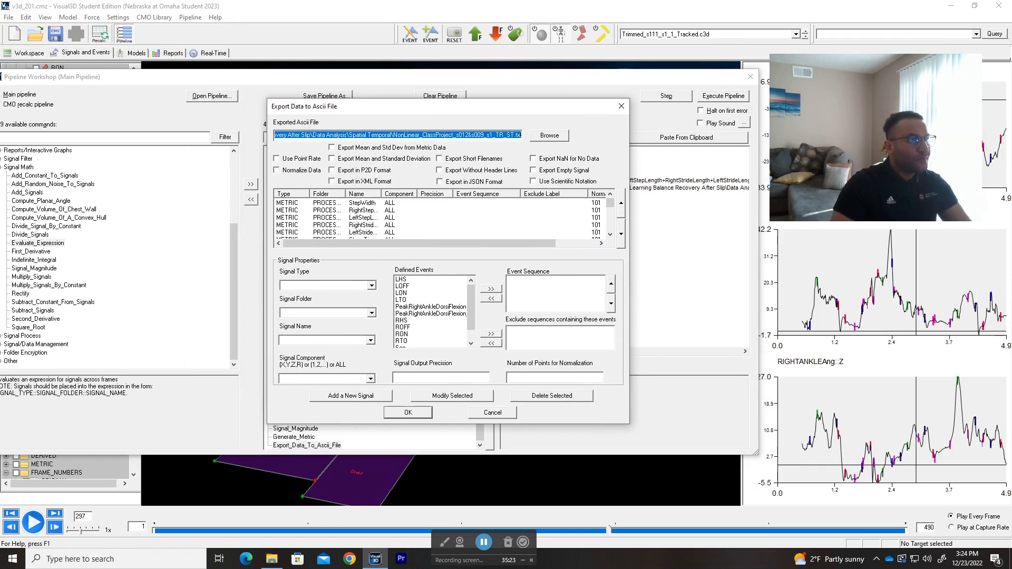
left_click(621, 107)
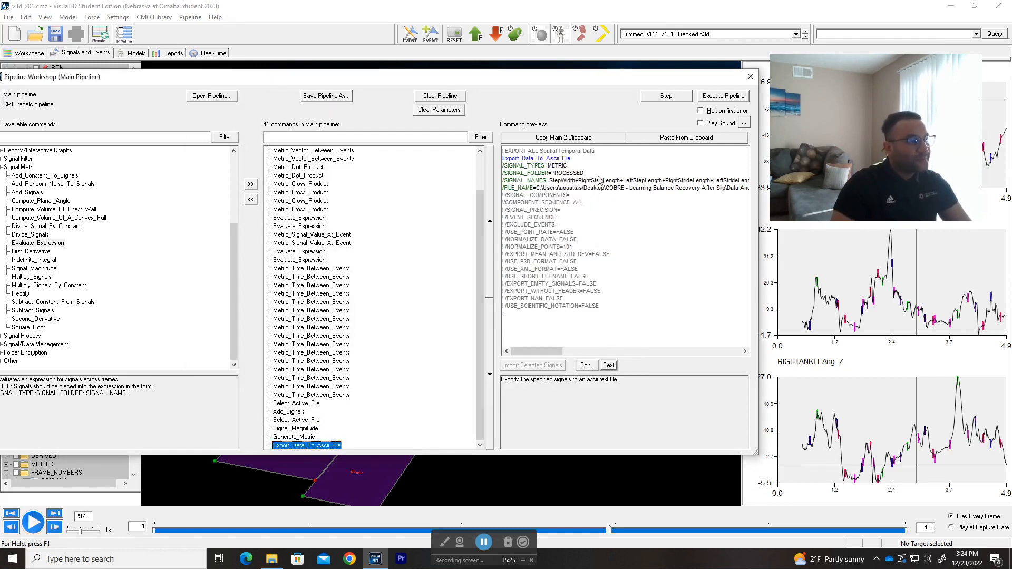
Step: Reopen the ASCII export settings, browse to the V3D 200s folder for the output file, and leave without choosing one
left_click(293, 437)
double_click(306, 445)
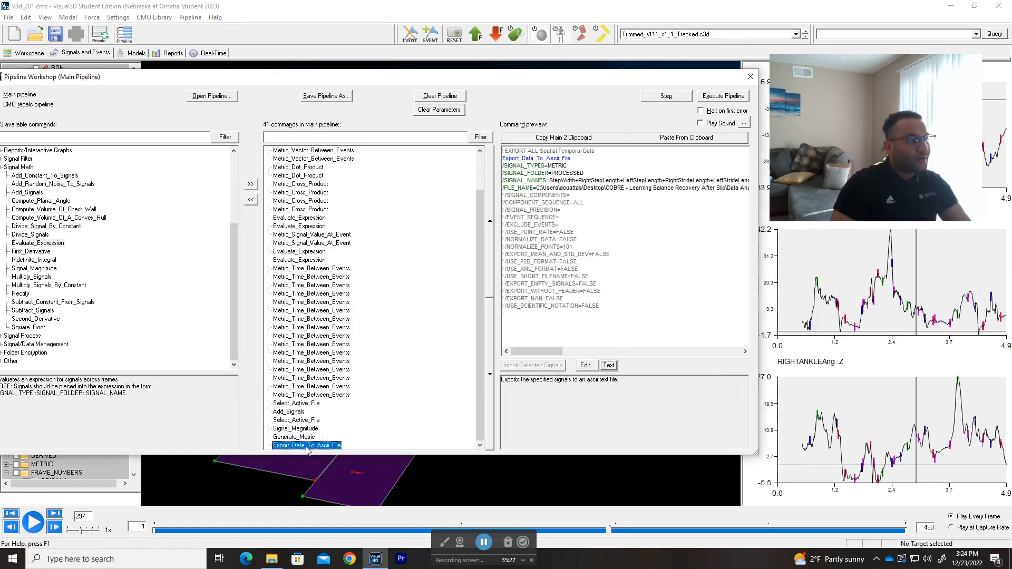
left_click(476, 136)
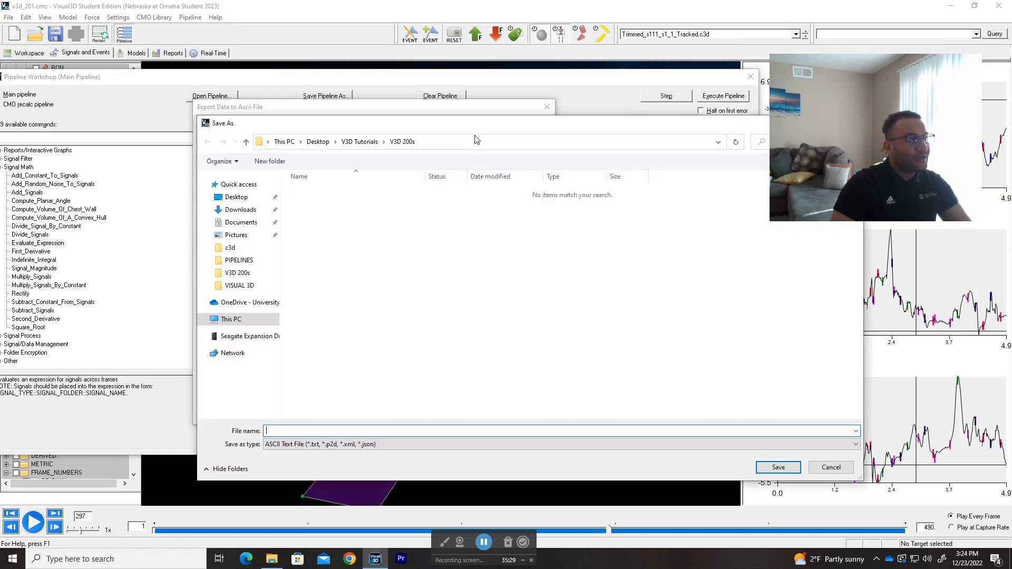
left_click(722, 134)
left_click(480, 139)
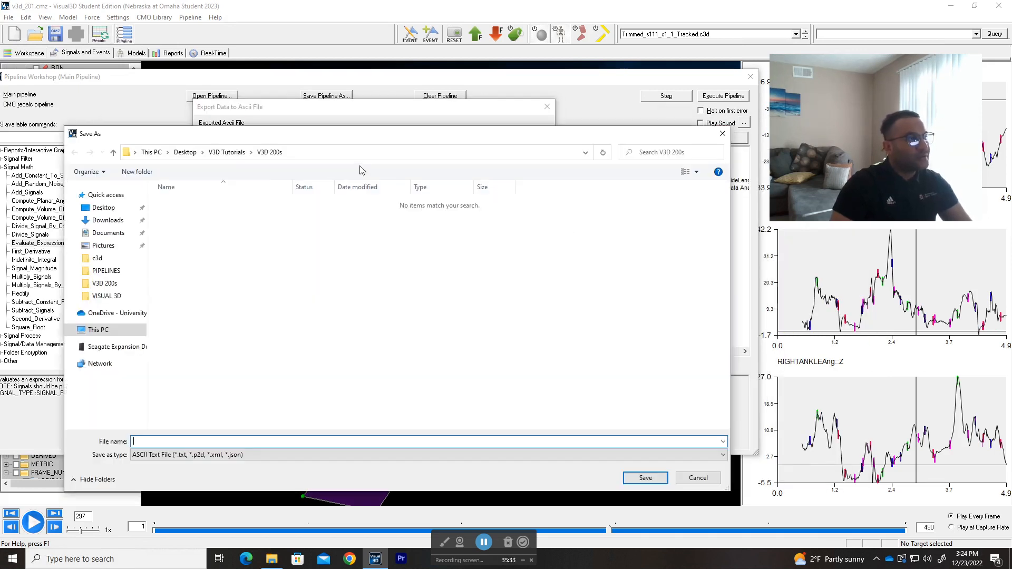
left_click(728, 131)
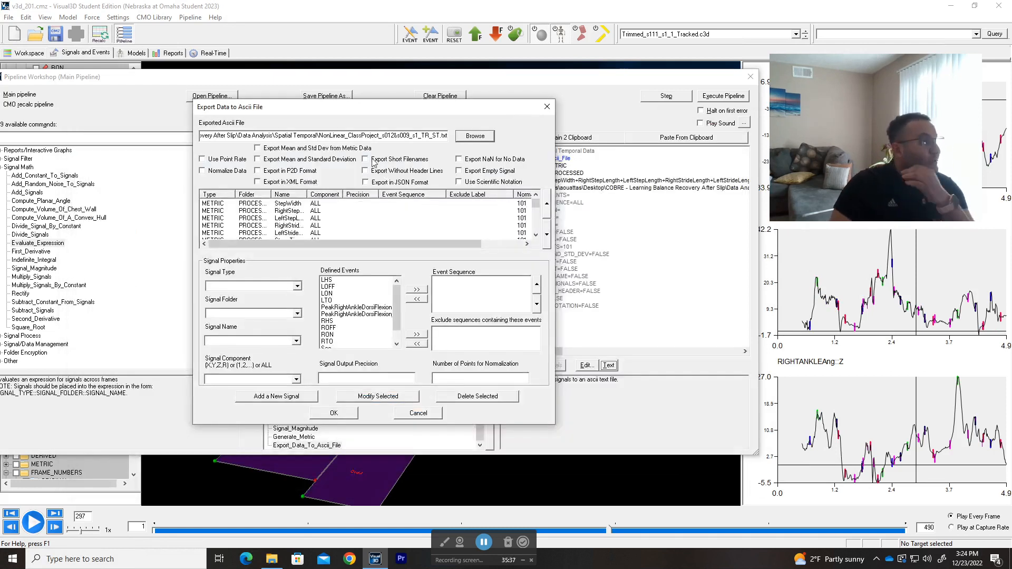
Step: Inspect the StepWidth and RightStepLength export entries, enable Export in P2D Format, and close the export settings without saving
left_click_drag(387, 109, 454, 108)
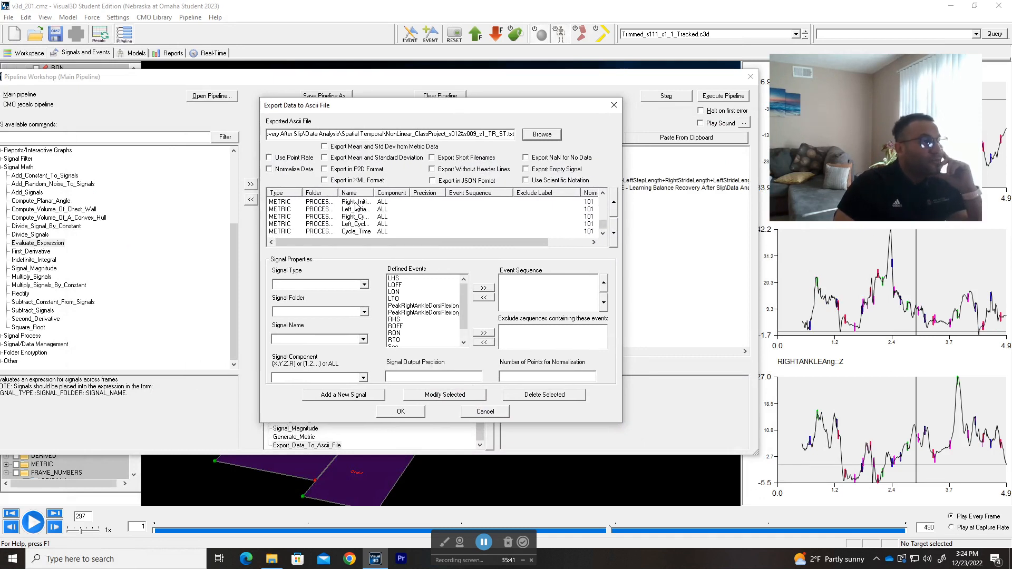
left_click(356, 205)
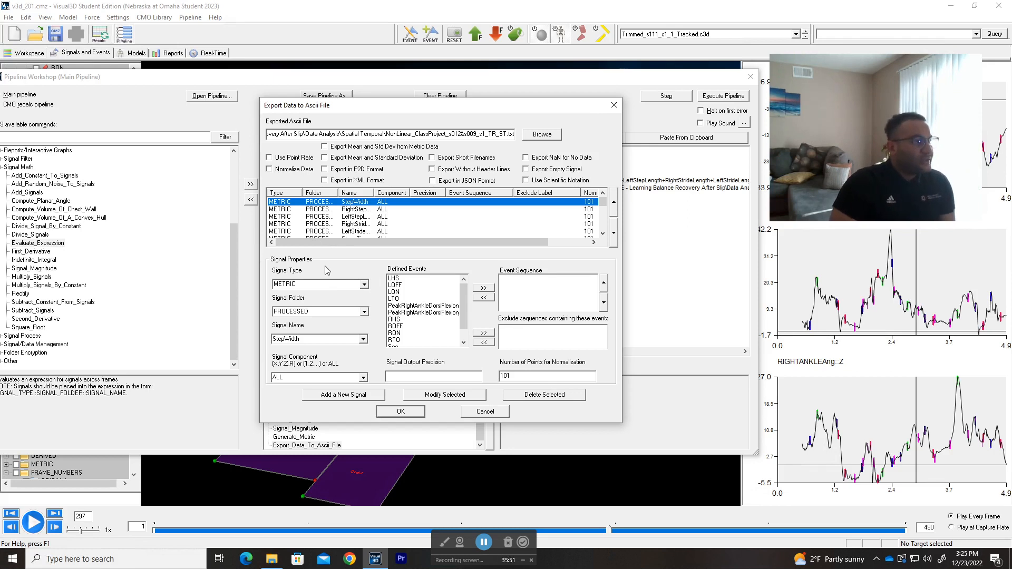
left_click(351, 211)
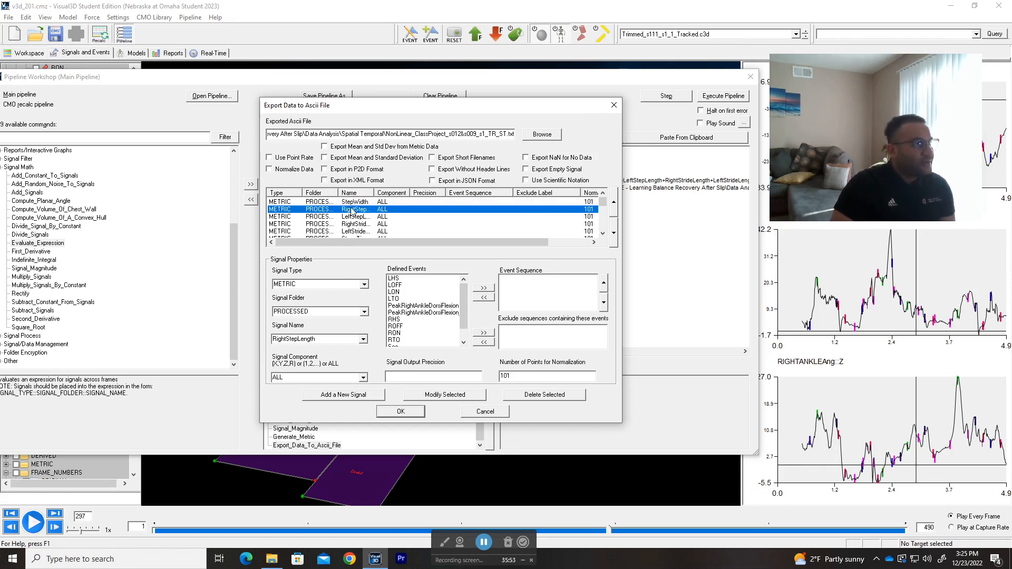
left_click(364, 202)
left_click(324, 168)
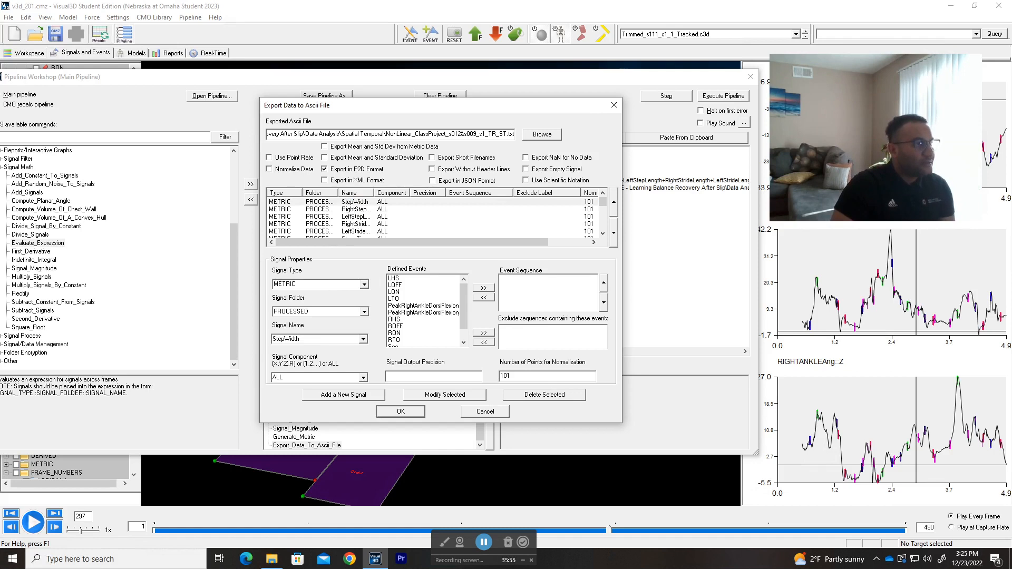
left_click(614, 105)
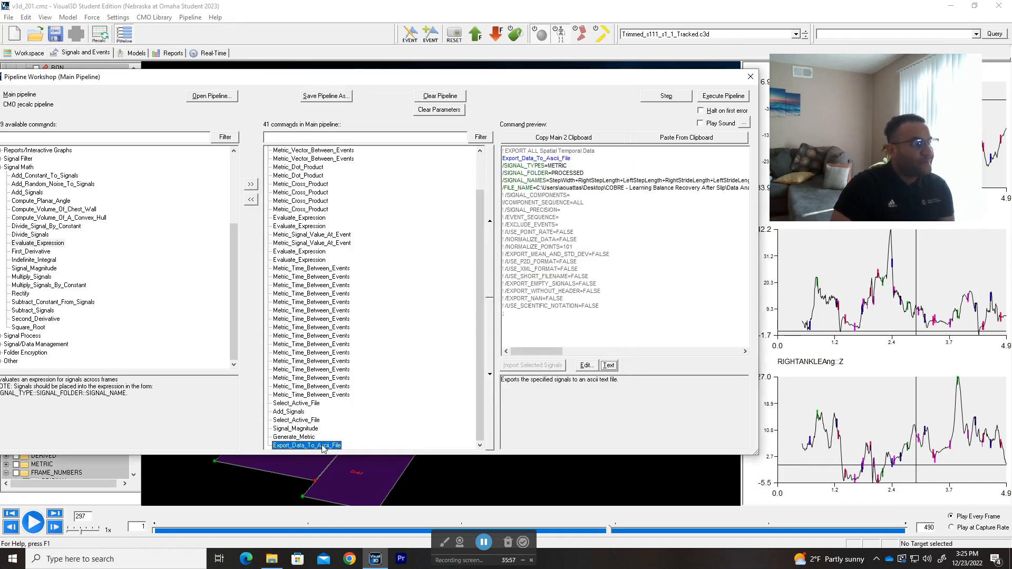
Step: Reopen the Export_Data_To_Ascii_File settings and choose signal type METRIC with signal folder PROCESSED
double_click(323, 445)
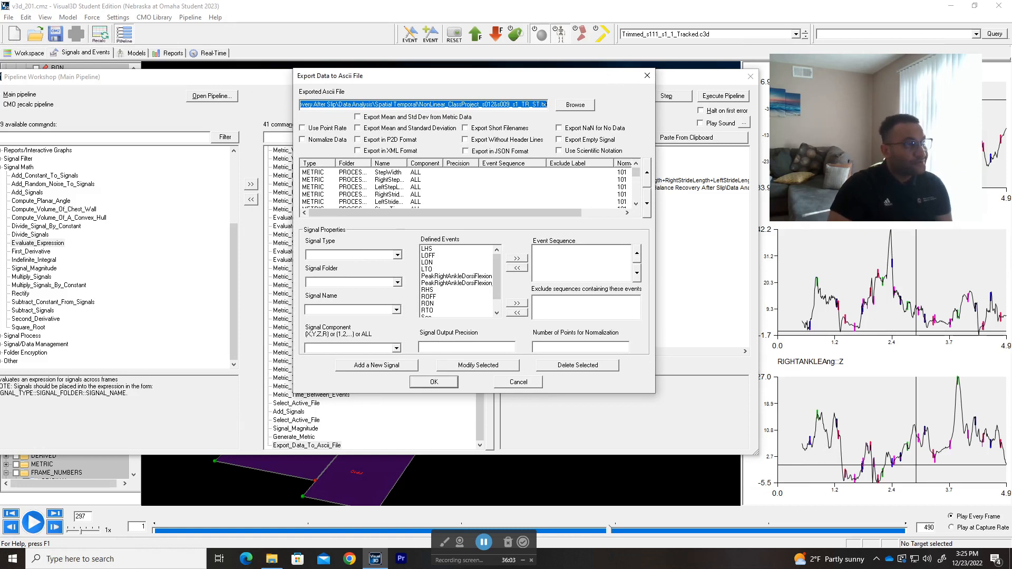
left_click(399, 255)
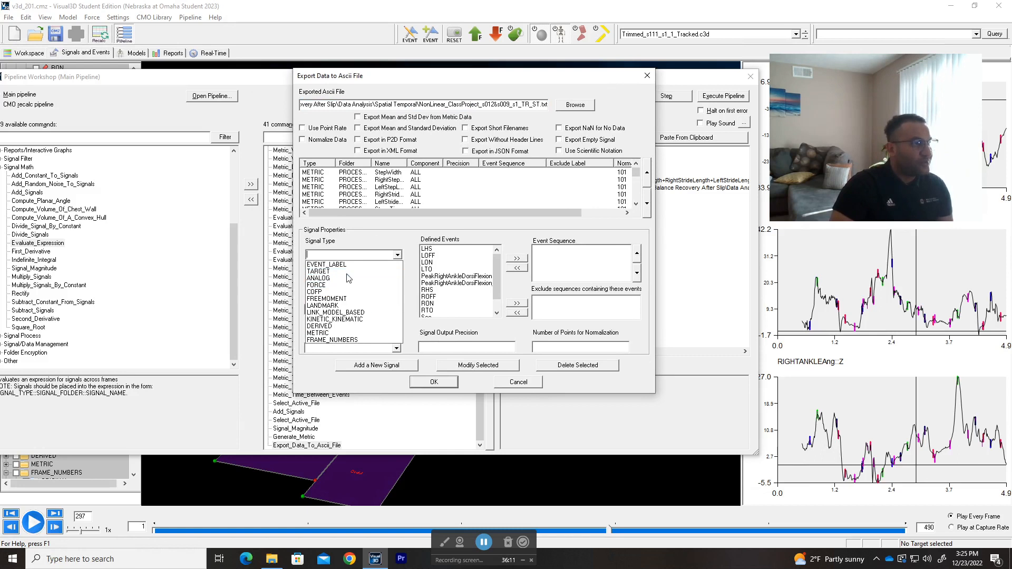
left_click(340, 333)
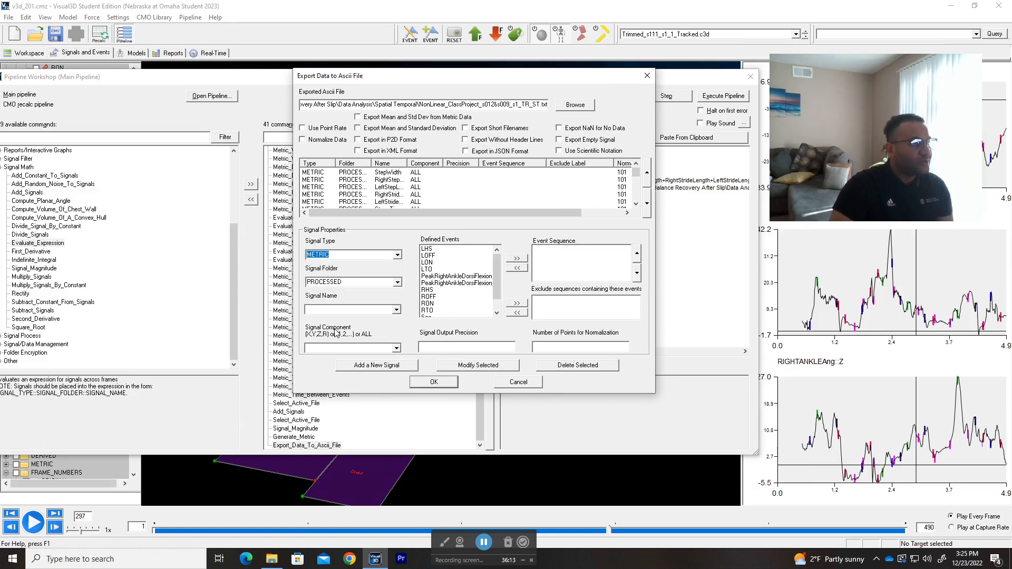
left_click(398, 283)
left_click(398, 282)
left_click(398, 282)
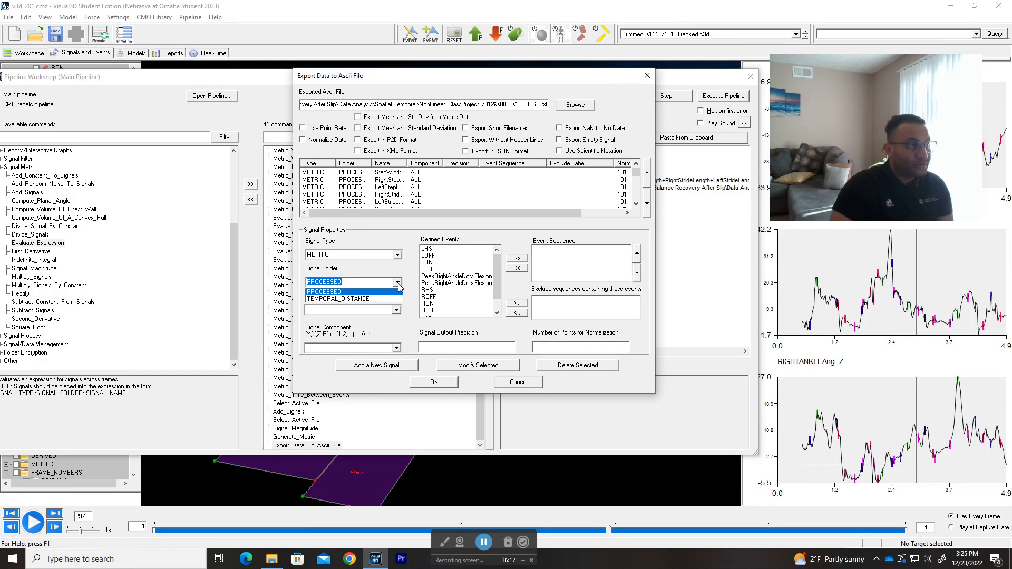
left_click(399, 291)
Step: Look through the available processed metrics and choose LeftStepWidth as the export signal name
left_click(397, 309)
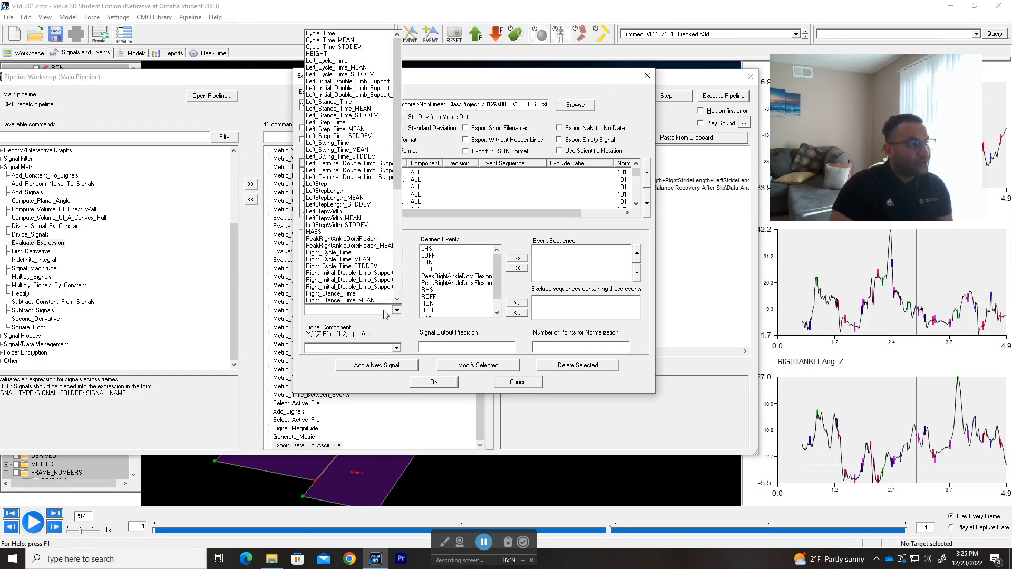
scroll(327, 206, "down", 5)
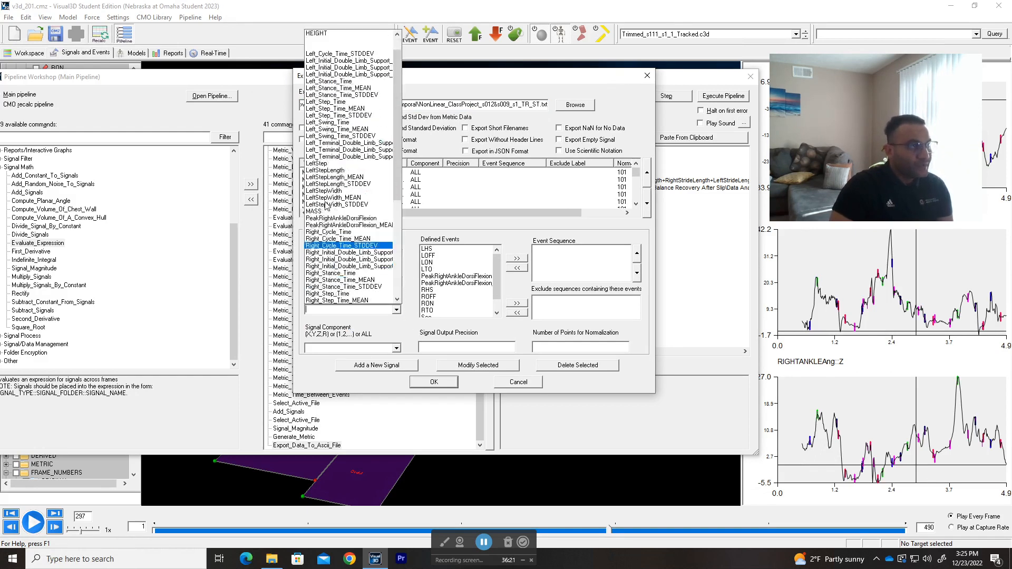
scroll(383, 285, "down", 3)
scroll(393, 317, "up", 3)
left_click(346, 317)
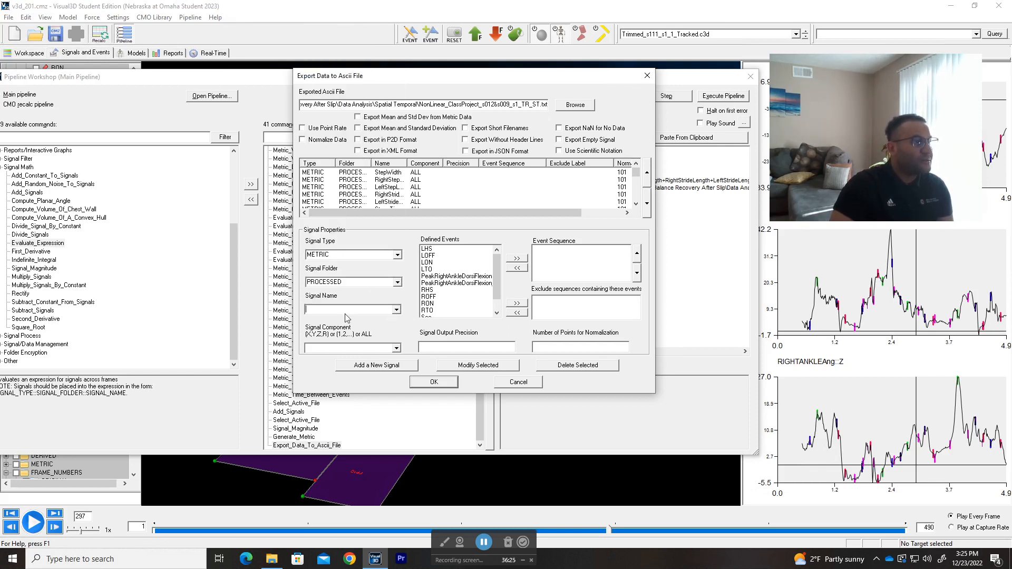
left_click(395, 310)
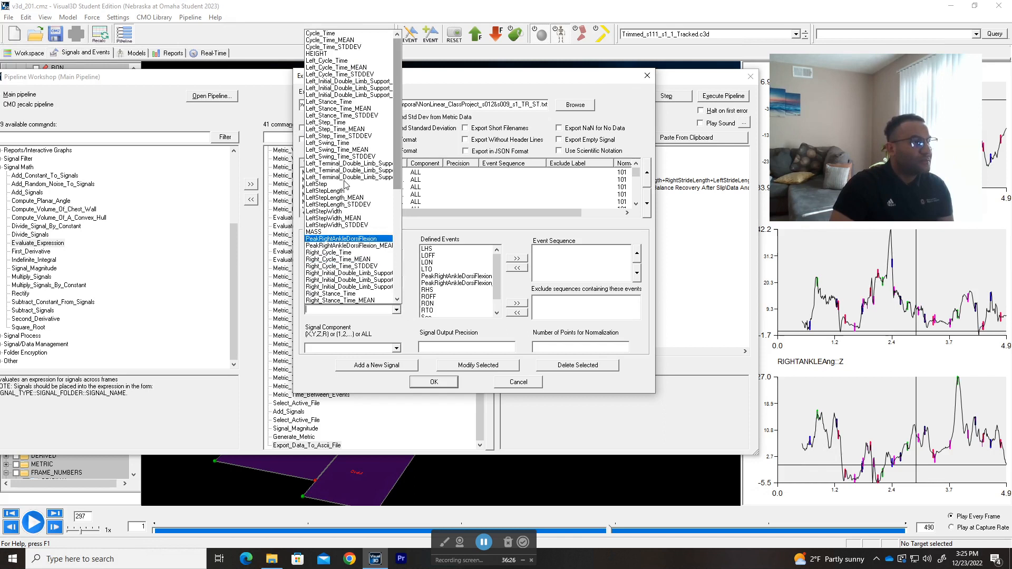
left_click(343, 211)
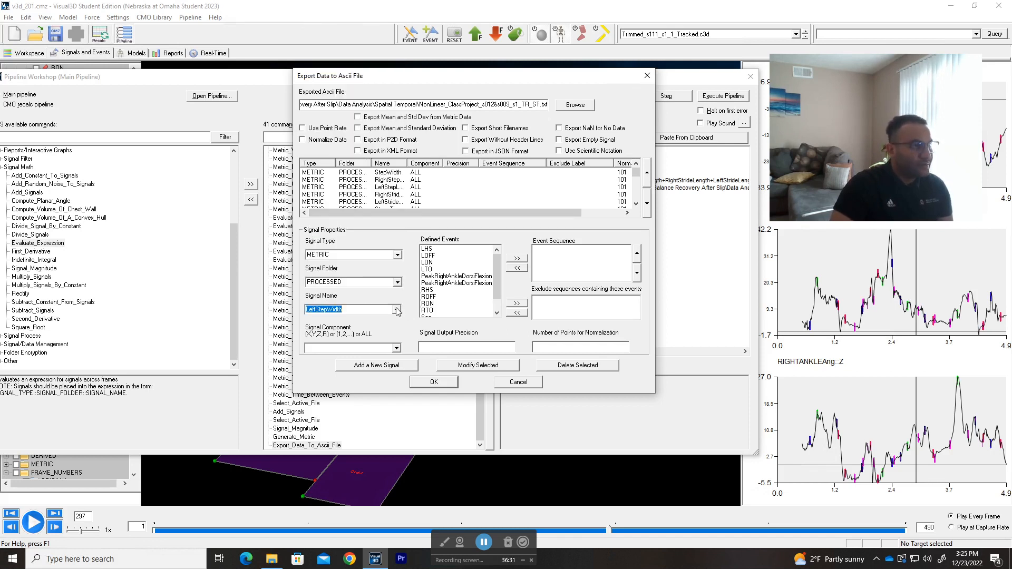
Step: Set the signal component to ALL, leave the output precision blank, and look through the defined events
left_click(397, 348)
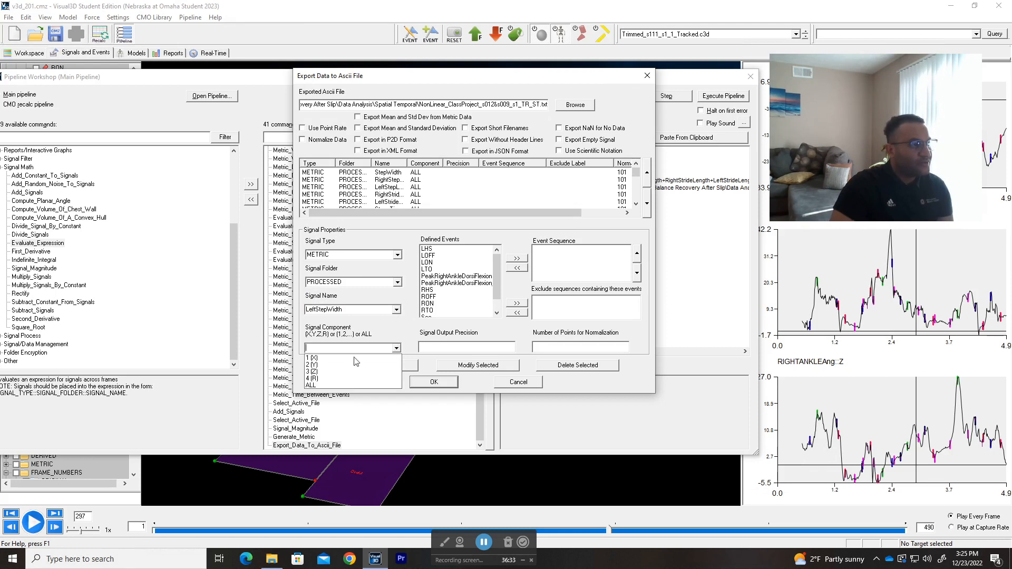
left_click(323, 386)
left_click(457, 348)
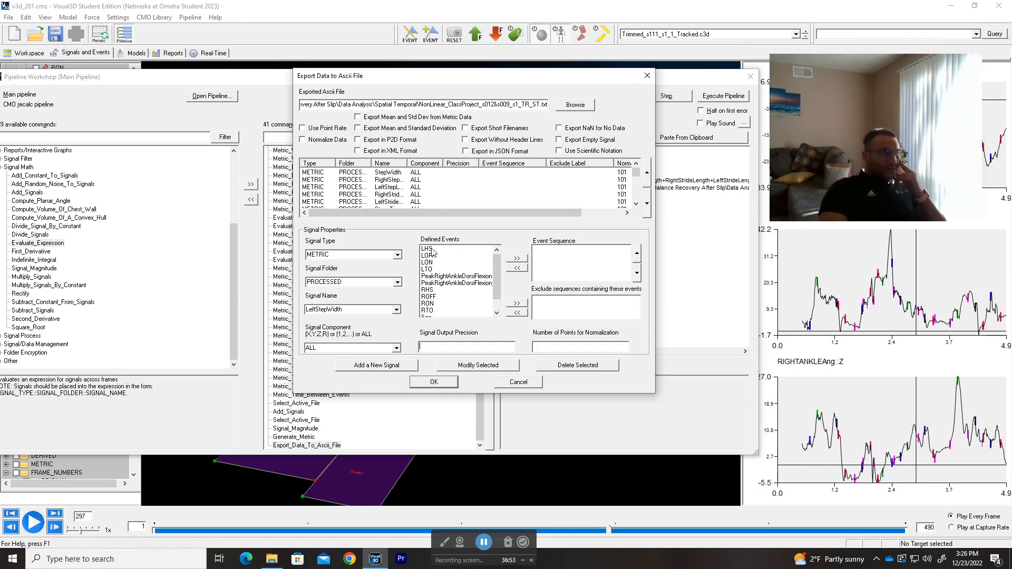
scroll(448, 283, "down", 1)
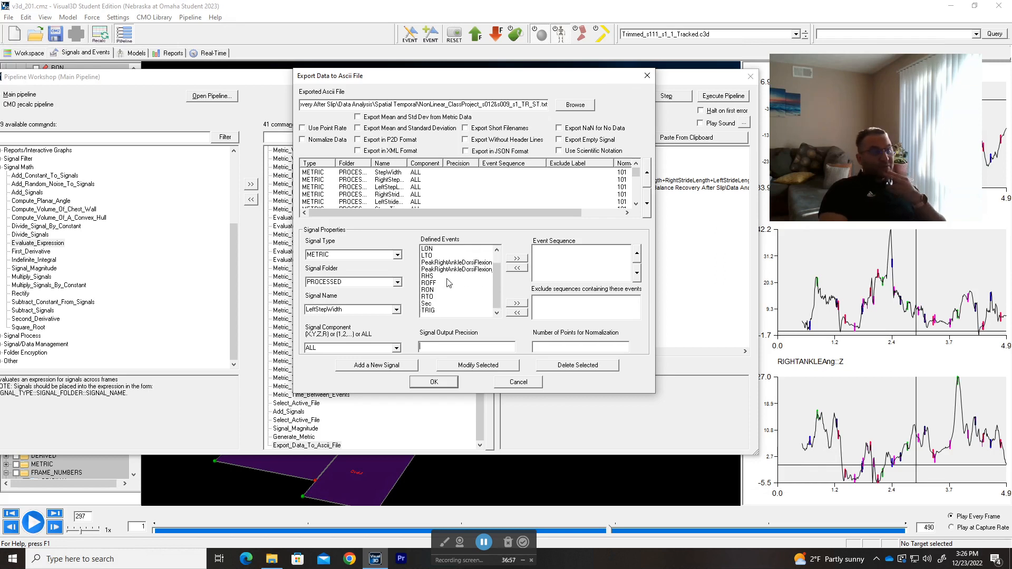
Step: Highlight the LHS event, try signal type KINETIC_KINEMATIC, and look through its signal folders
scroll(448, 282, "up", 1)
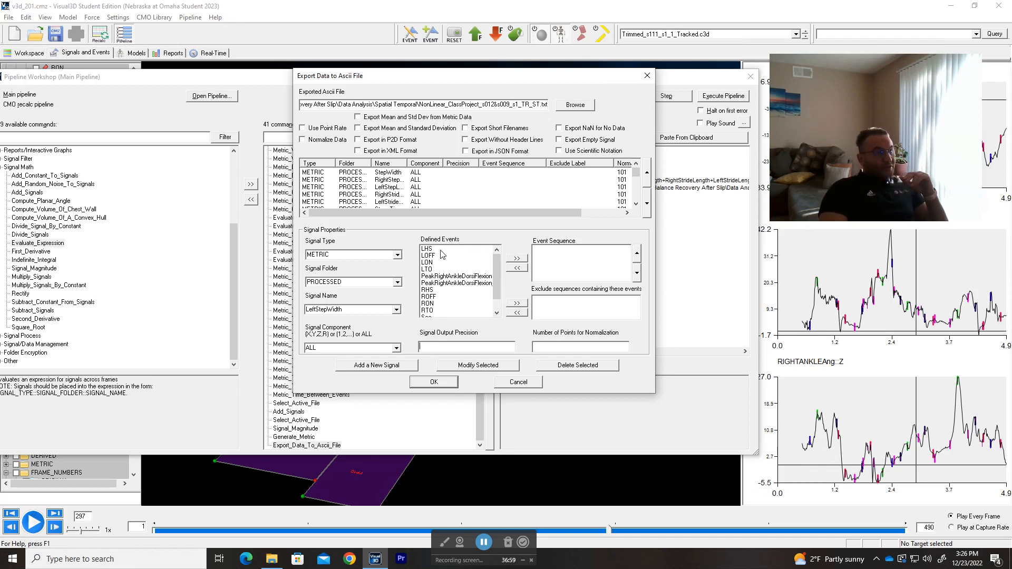
left_click(438, 248)
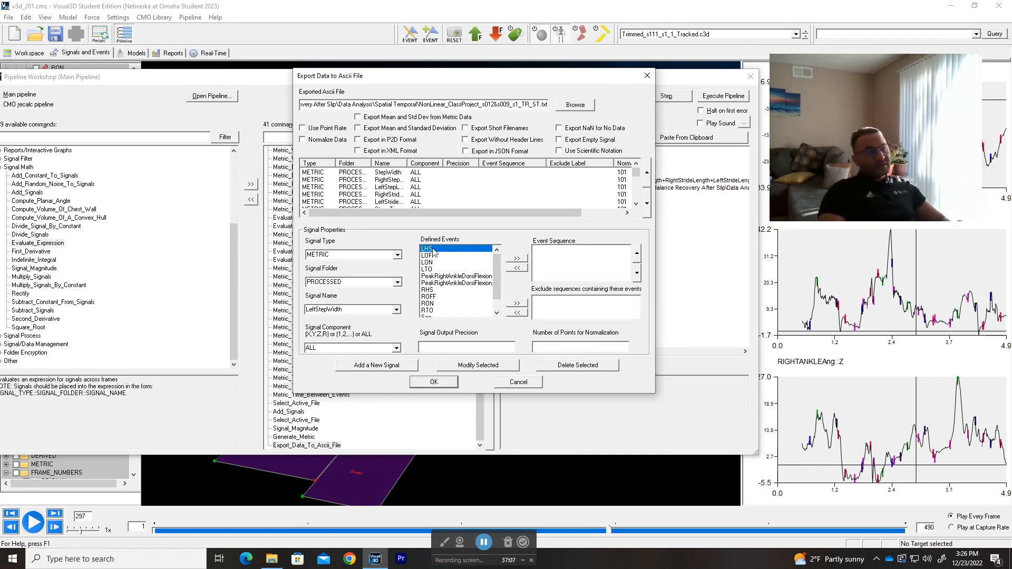
left_click(397, 254)
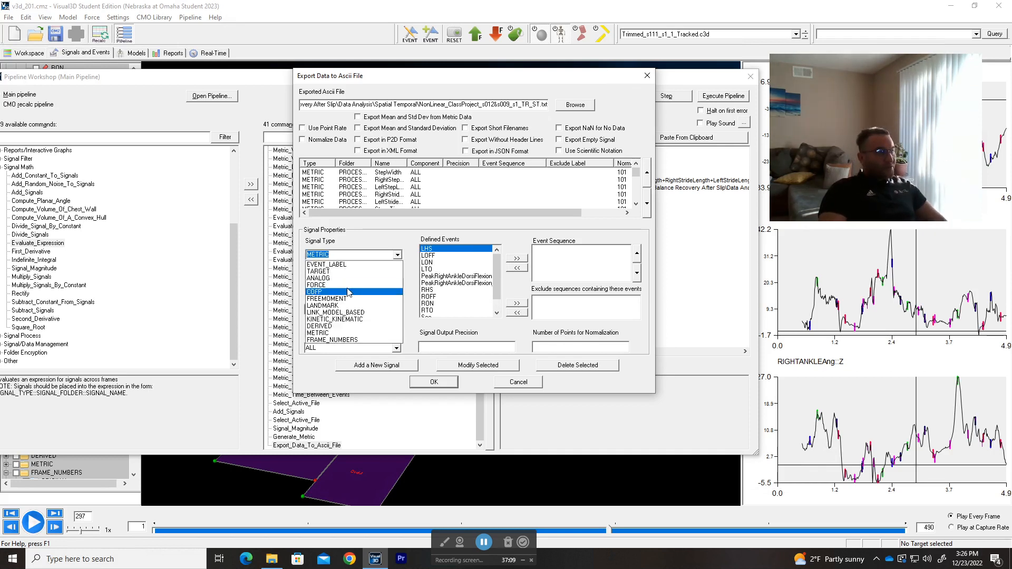
left_click(379, 320)
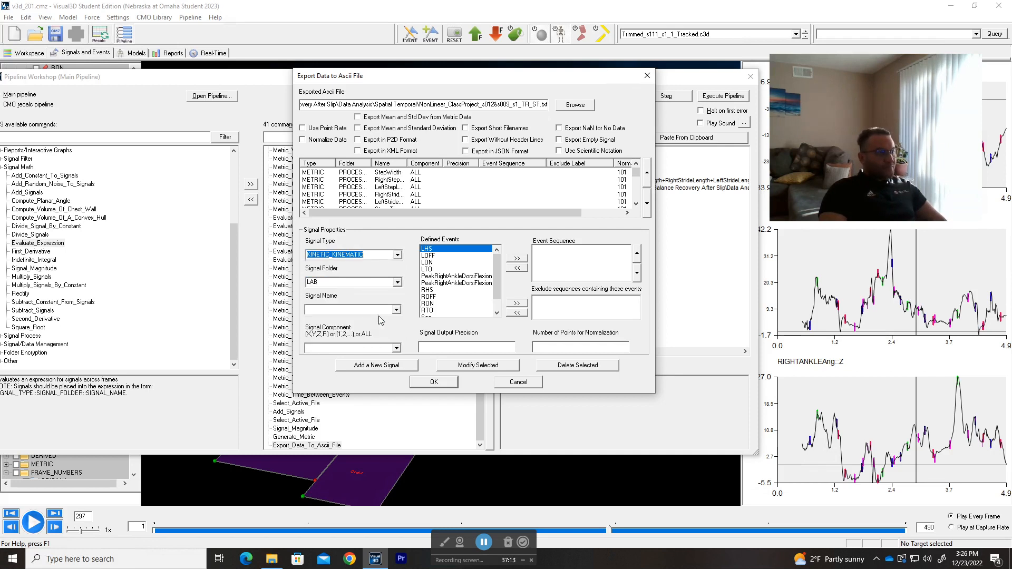
left_click(397, 282)
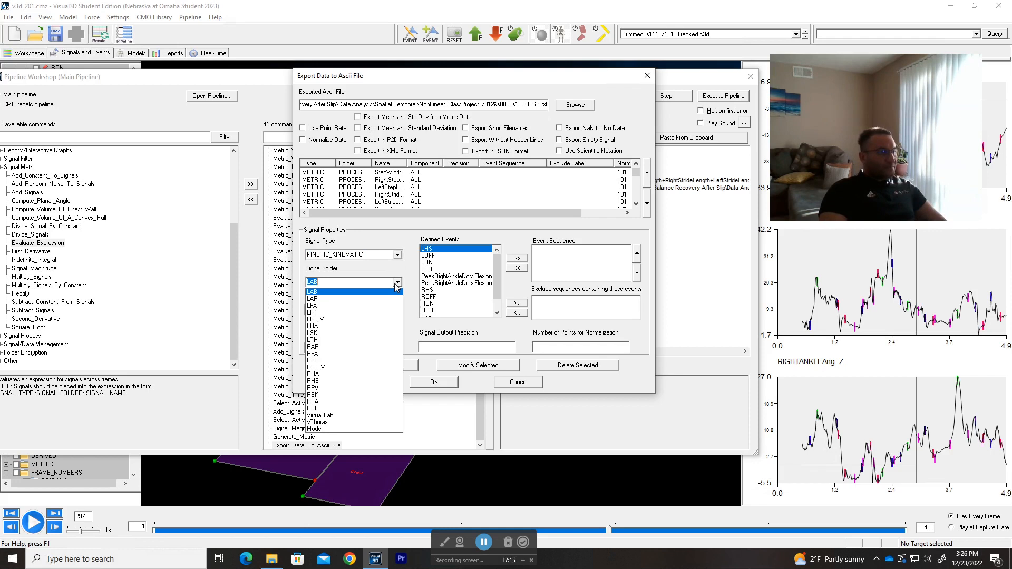
left_click(398, 285)
Step: Set the export signal type to LINK_MODEL_BASED and the signal folder to ORIGINAL
left_click(398, 255)
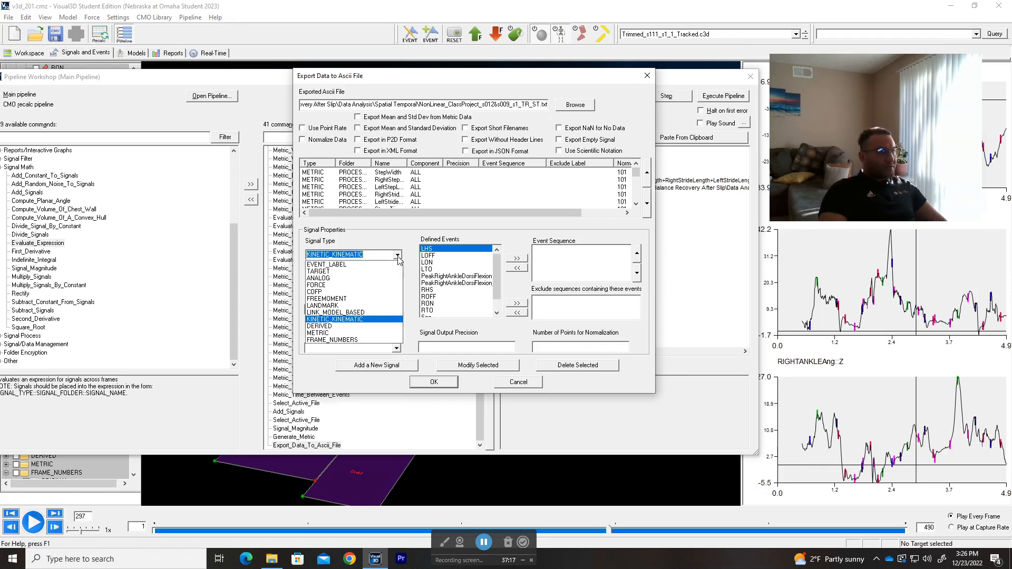
left_click(368, 312)
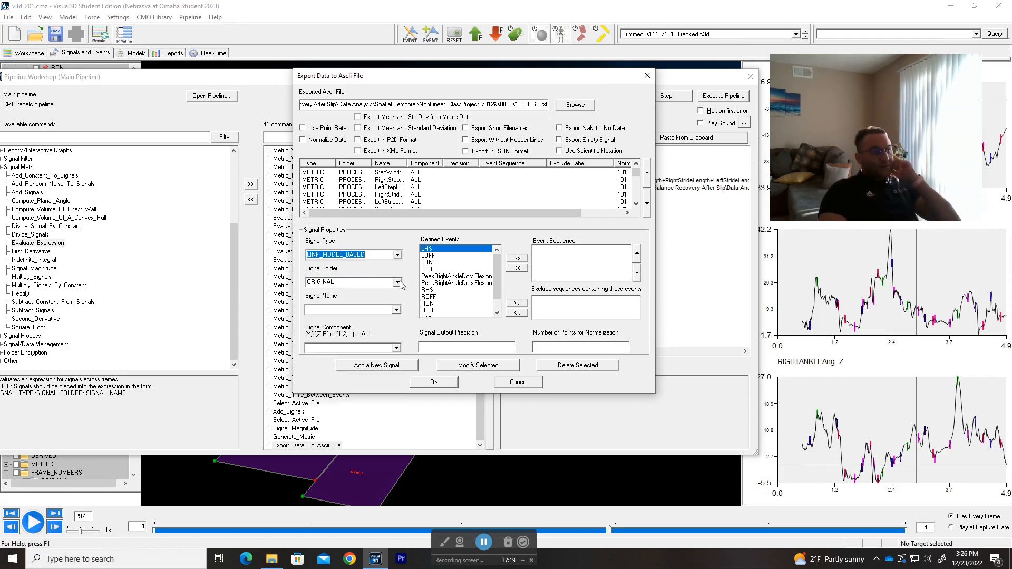
left_click(398, 282)
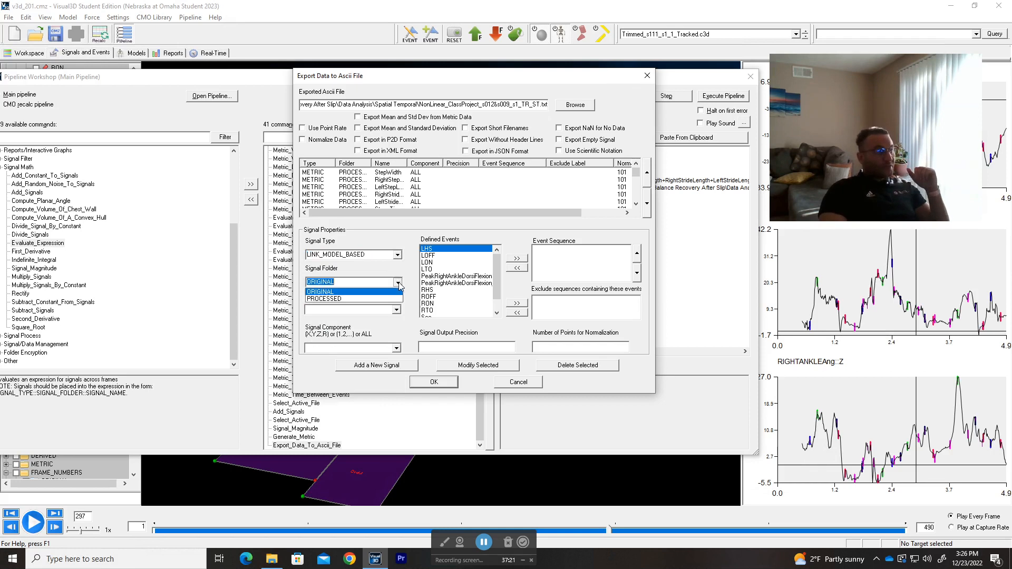
left_click(363, 299)
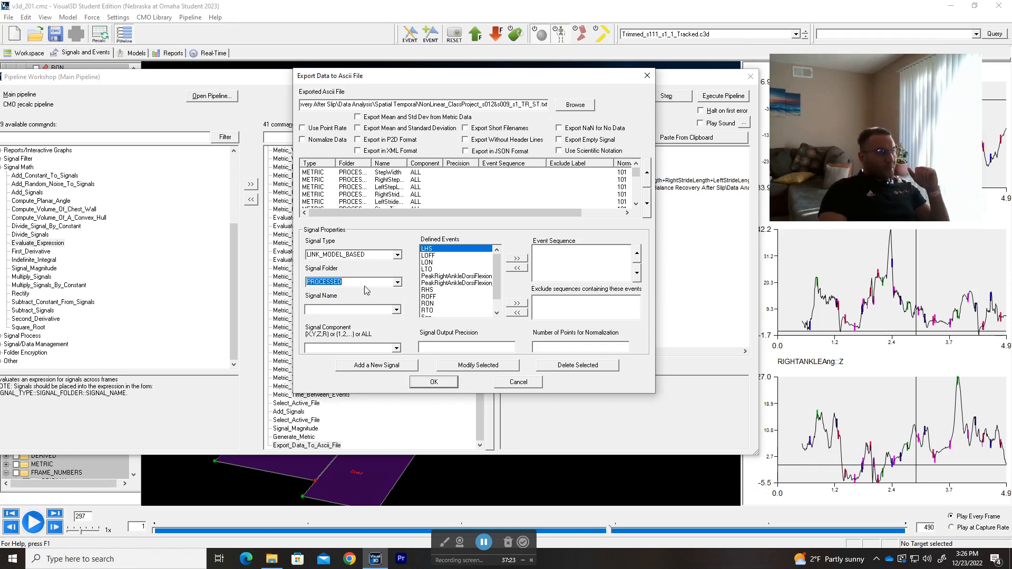
left_click(399, 283)
left_click(376, 297)
left_click(398, 284)
left_click(373, 292)
Step: Choose RIGHTKNEEAng as the export signal name and ALL as its signal component
left_click(397, 310)
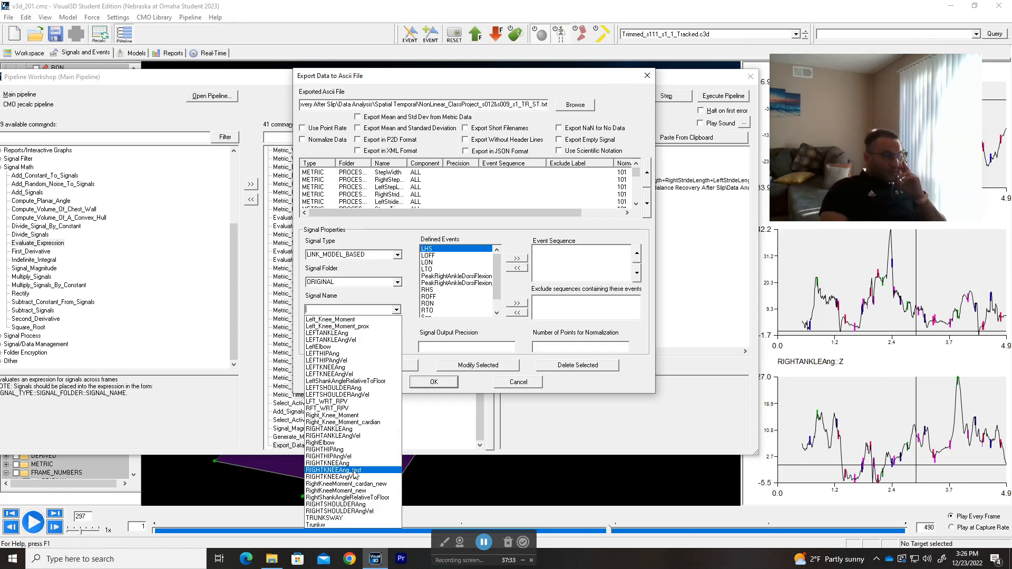
left_click(374, 463)
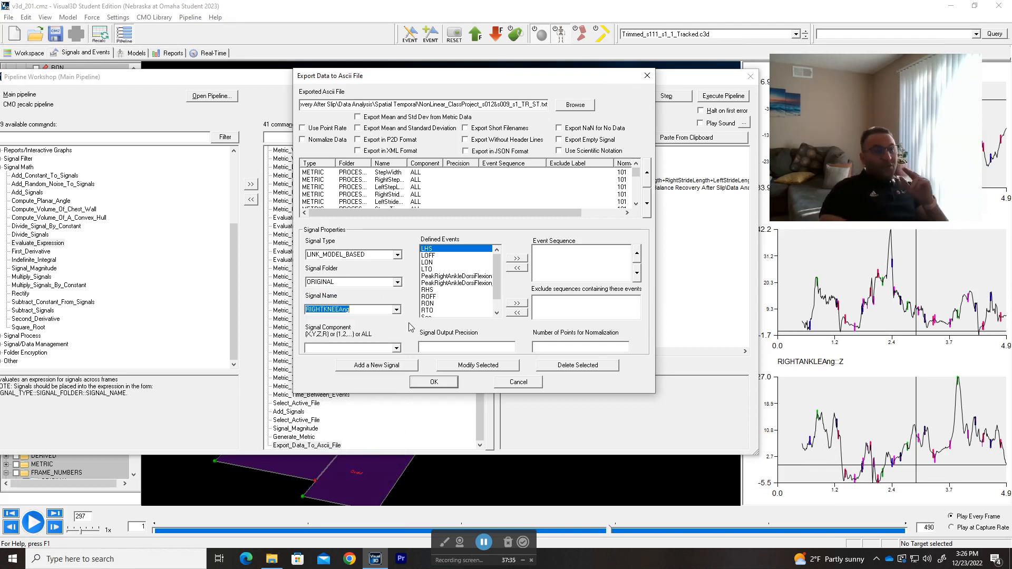
left_click(397, 349)
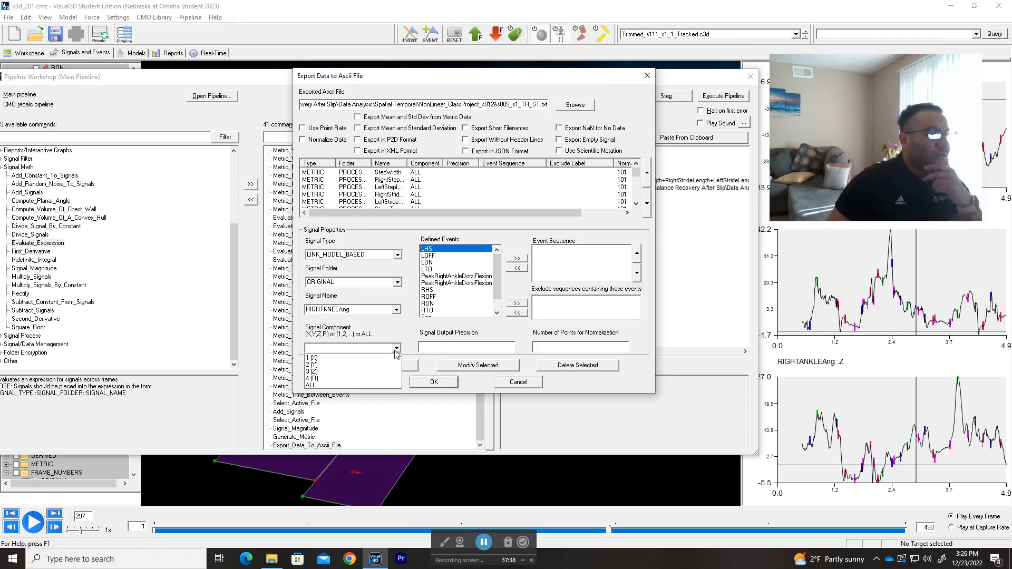
left_click(349, 386)
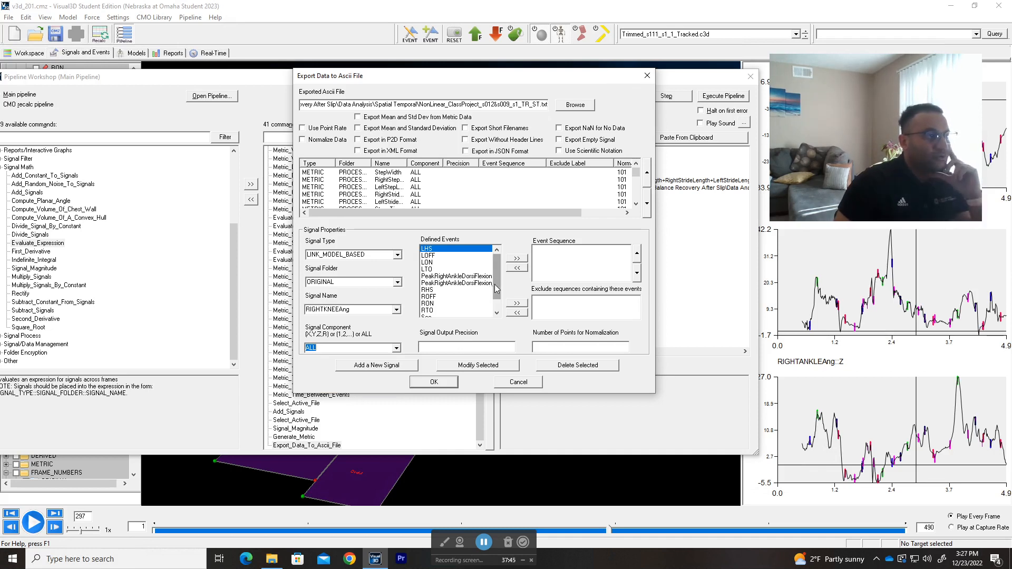
Step: Set the event sequence to RHS, RHS and add the right knee angle signal to the export list
left_click(487, 289)
left_click(517, 260)
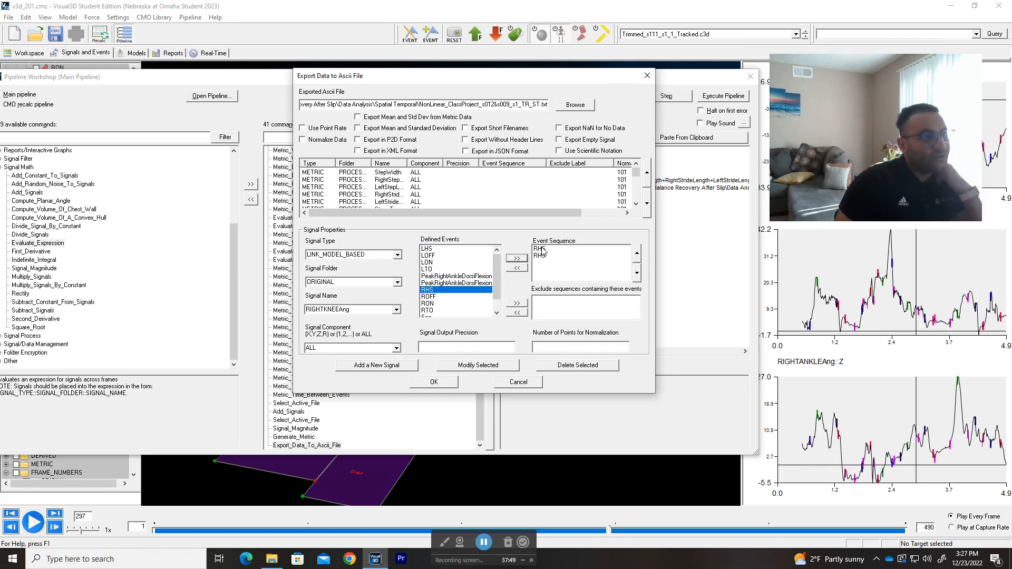
left_click(374, 367)
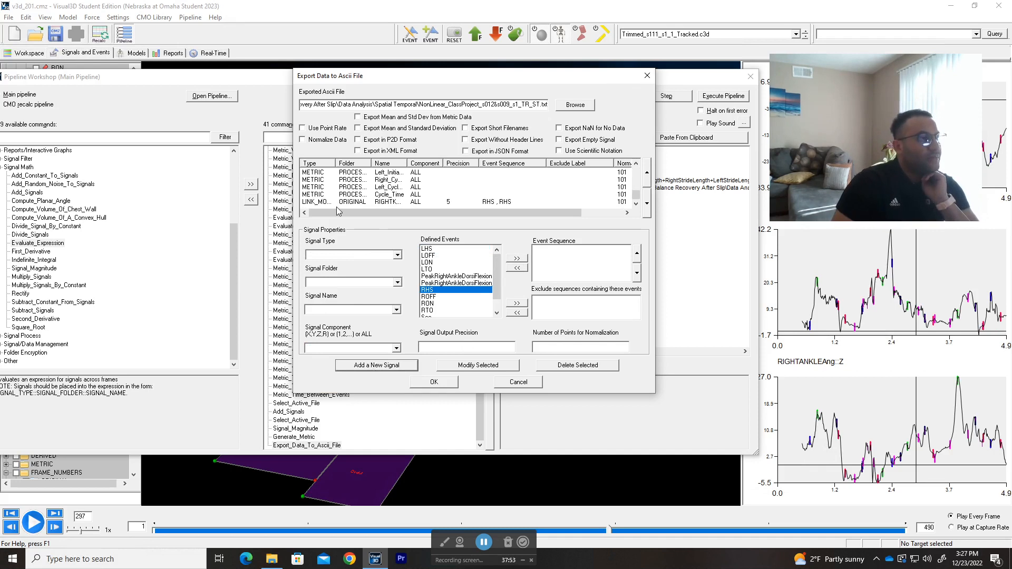
Step: Check the new RIGHTKNEEAng entry in the export list and accept the export settings
left_click(352, 202)
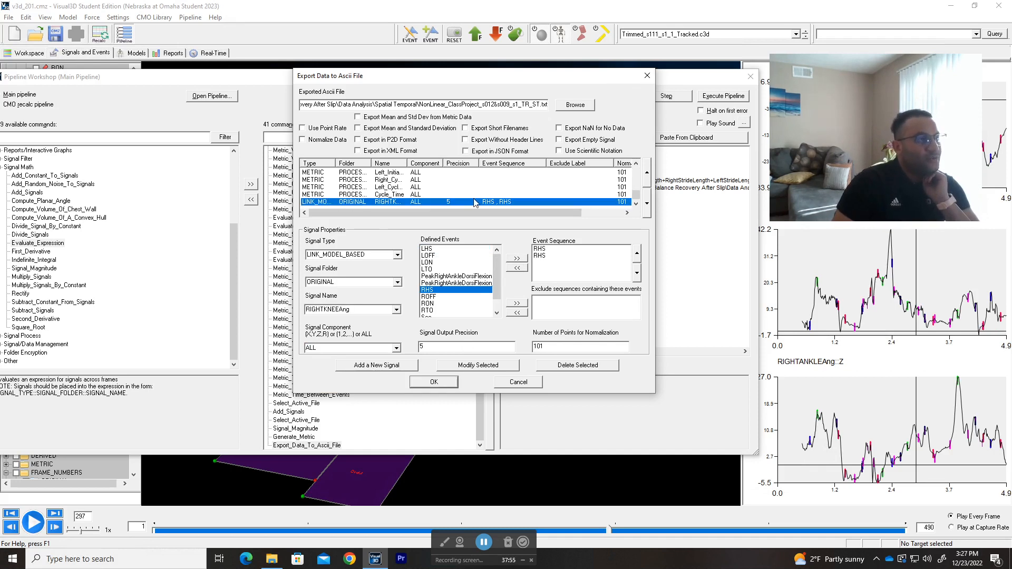
left_click_drag(566, 213, 378, 220)
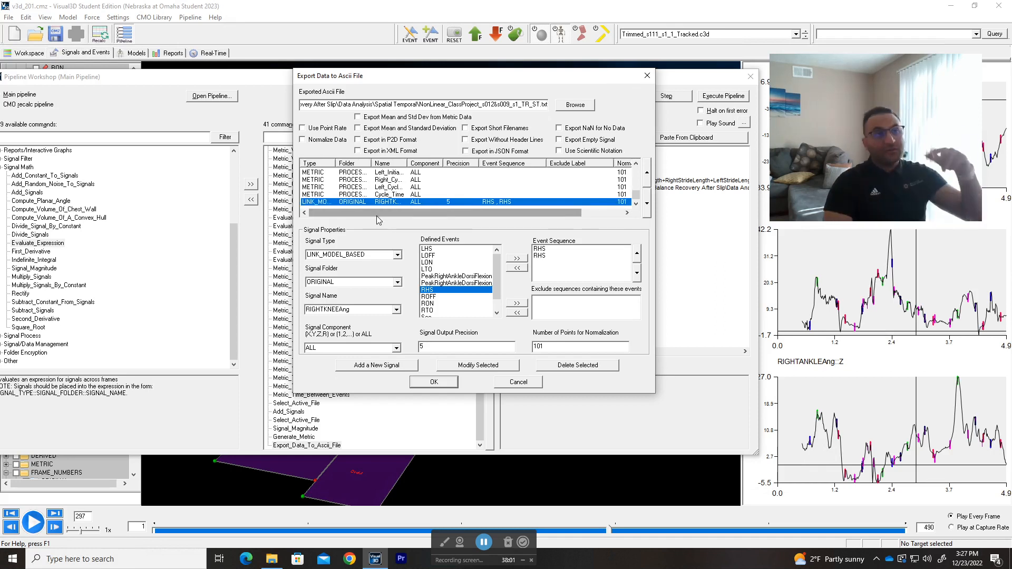
left_click(432, 382)
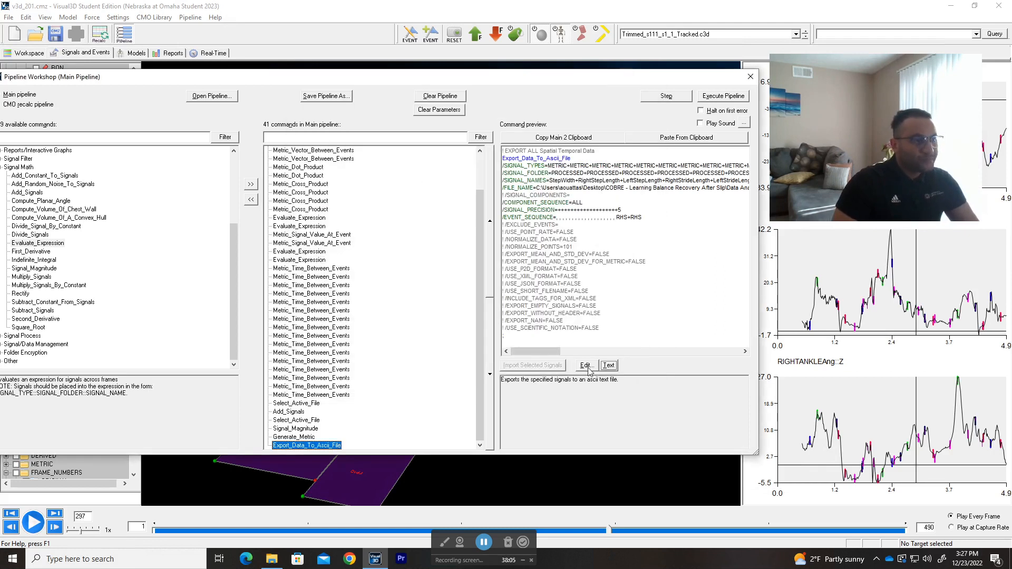
Step: Open the Export_Data_To_Ascii_File command as text and enlarge and reposition its editor so the long lines can be read
left_click(608, 366)
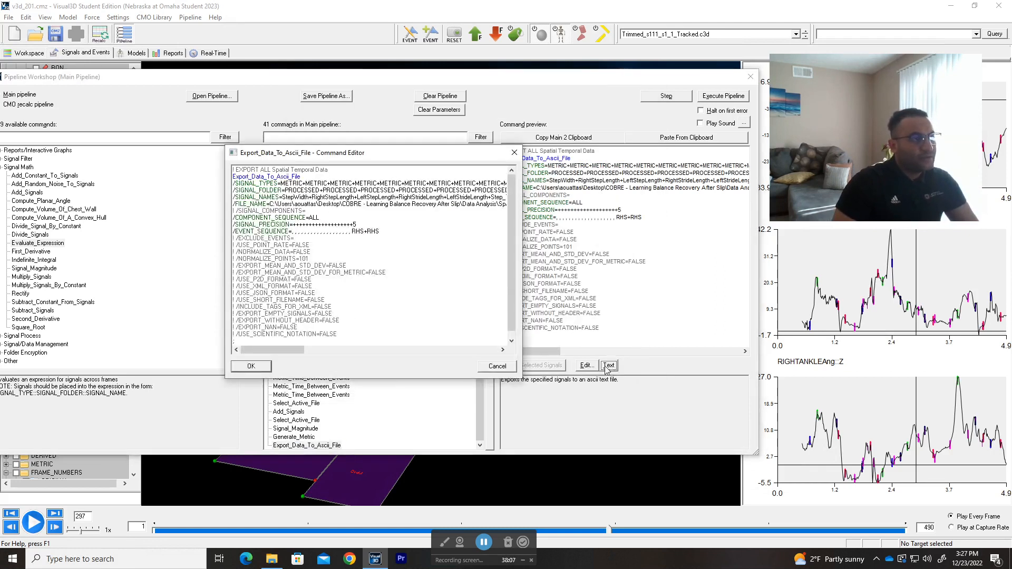
left_click_drag(297, 351, 227, 353)
left_click_drag(518, 378, 904, 484)
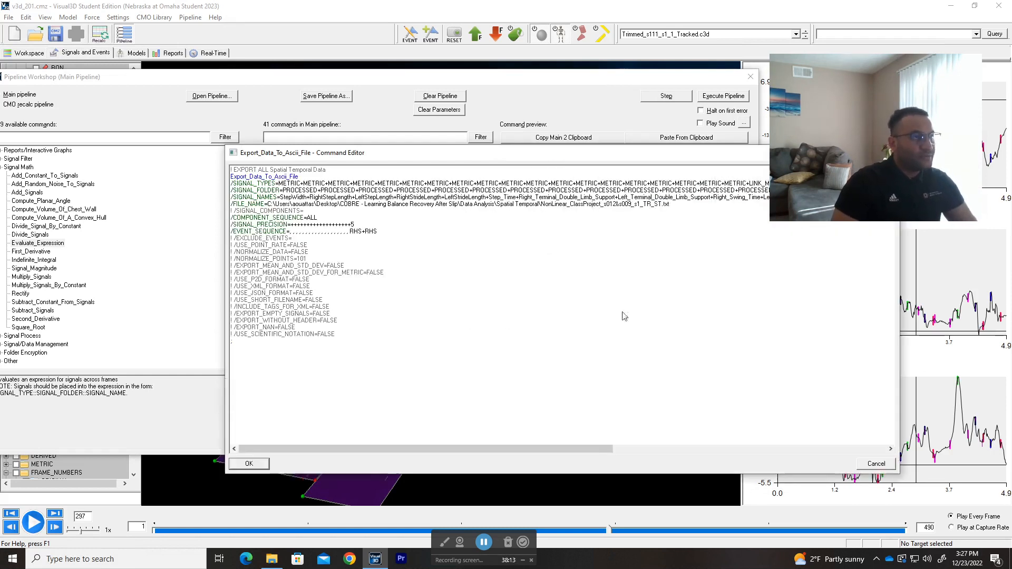
left_click_drag(530, 158, 287, 94)
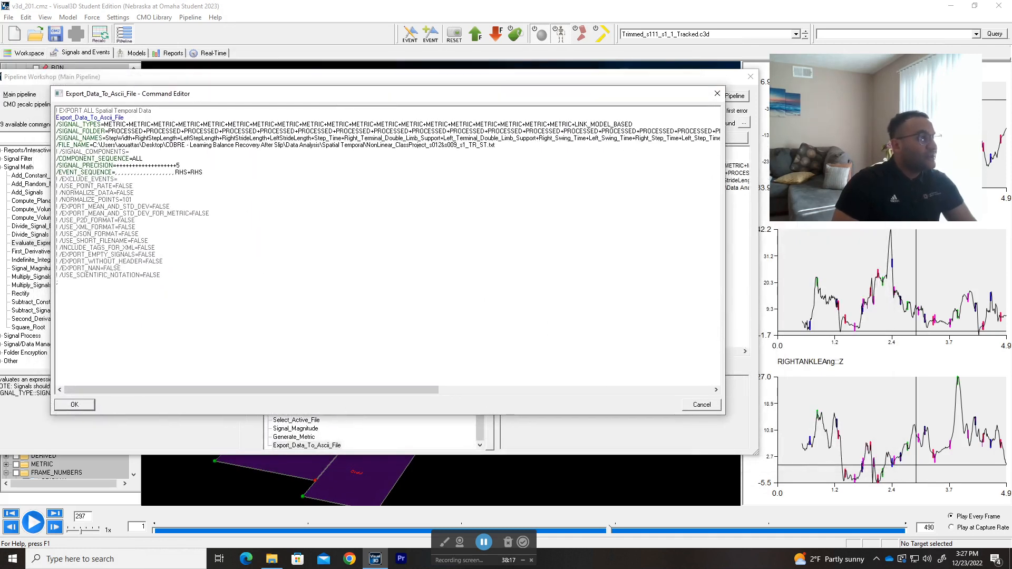
Step: Examine the signal types, signal folders, signal names and output file path in the export command text
left_click_drag(120, 124, 115, 131)
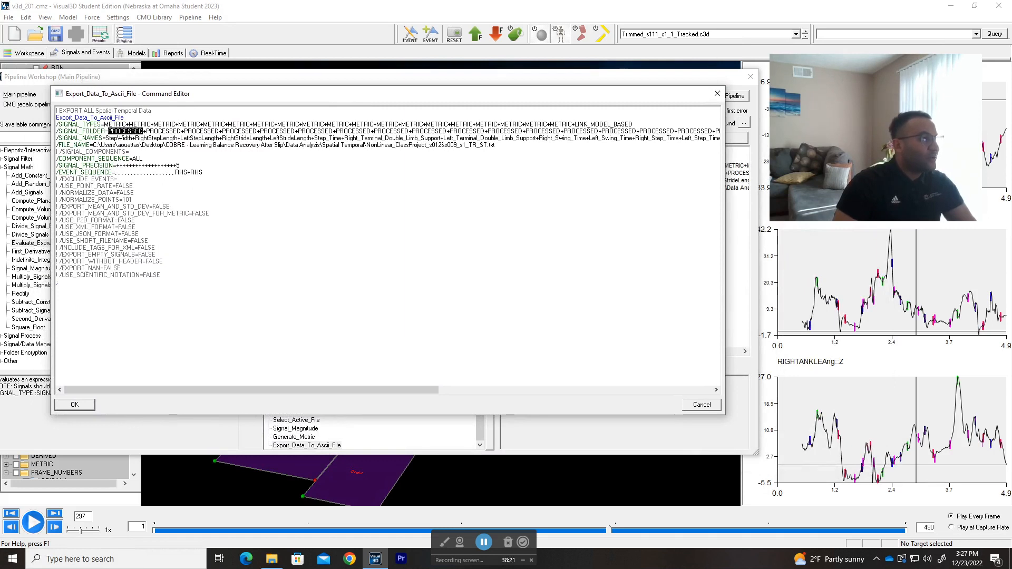
left_click_drag(106, 138, 129, 138)
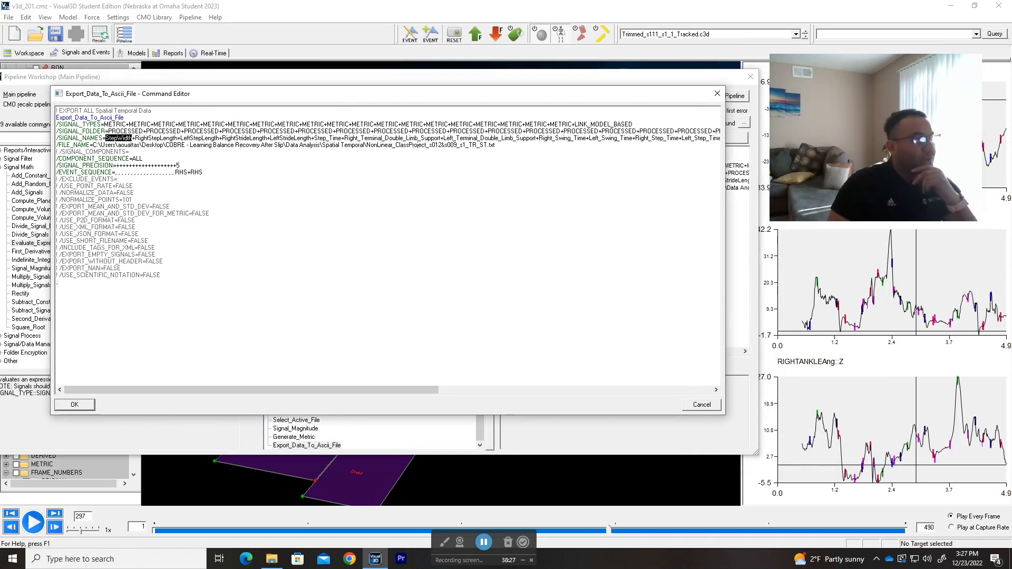
left_click(124, 124)
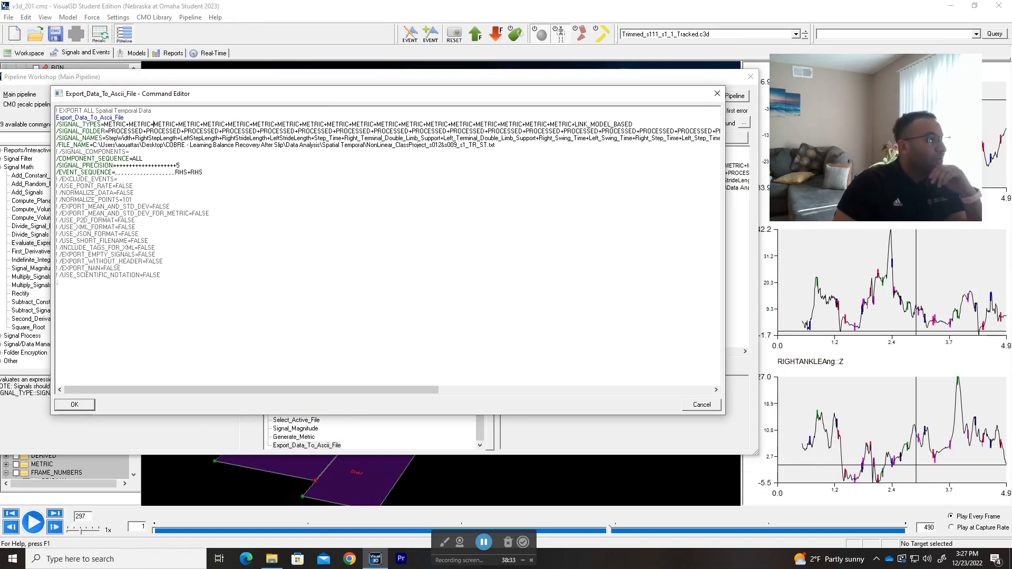
left_click_drag(101, 145, 496, 146)
left_click(495, 145)
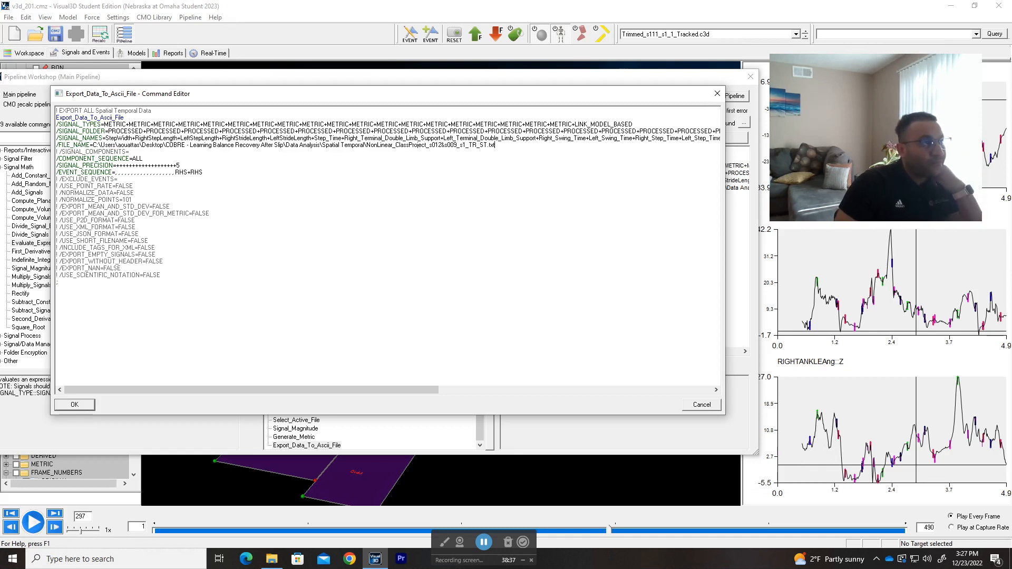
Step: Rename the output file in the export path as V3DTutorial_ST_23Dec22.txt and save the command text
mouse_move(363, 145)
left_mouse_down()
mouse_move(483, 145)
mouse_move(358, 145)
left_mouse_up()
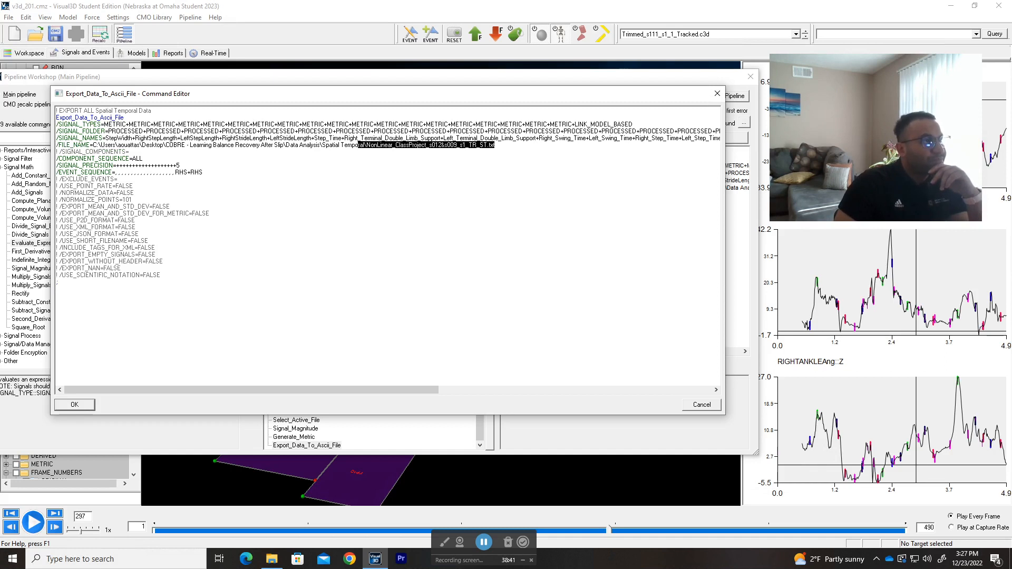
left_click(366, 145)
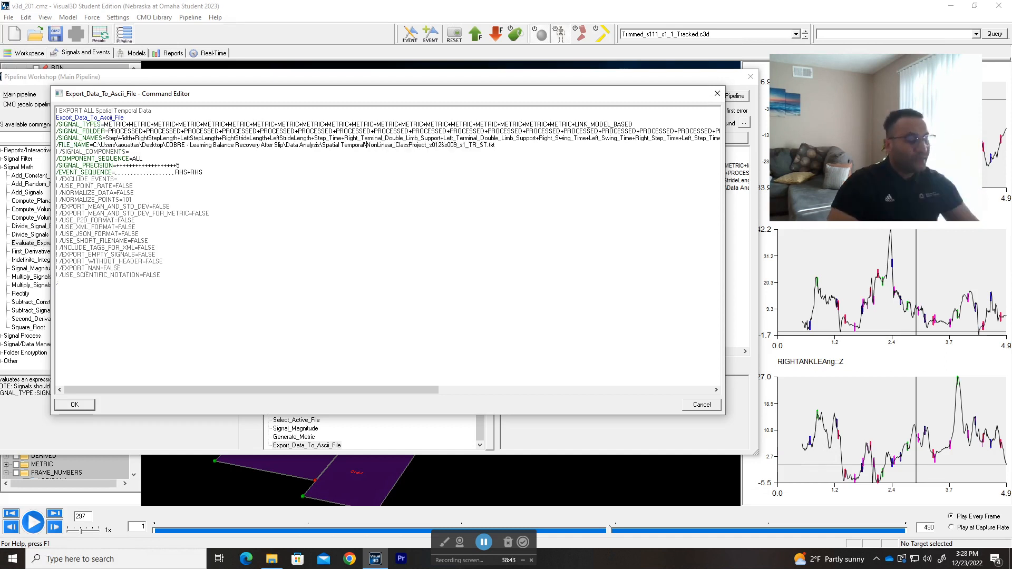
left_click_drag(367, 145, 495, 145)
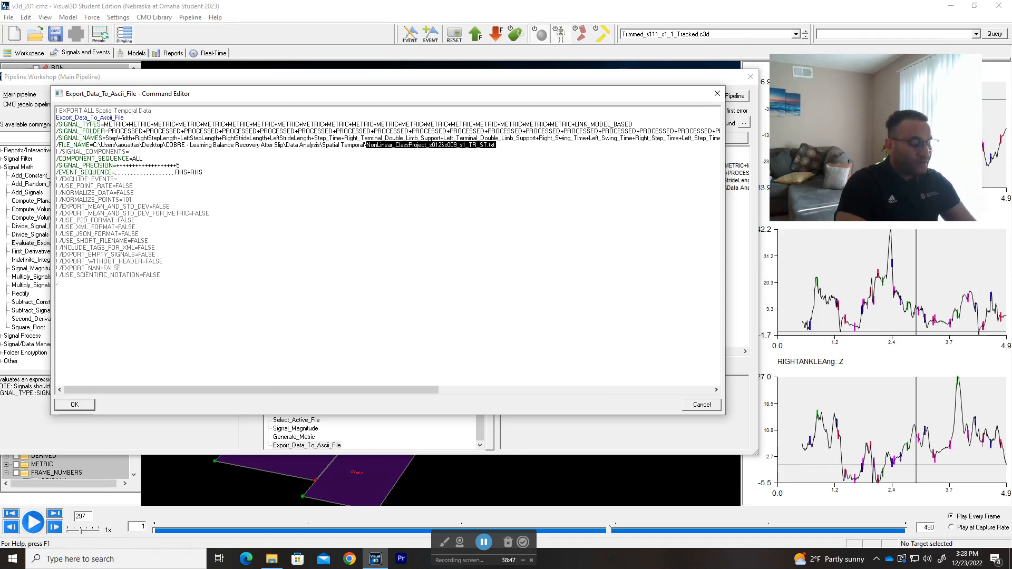
type("V3DTutor")
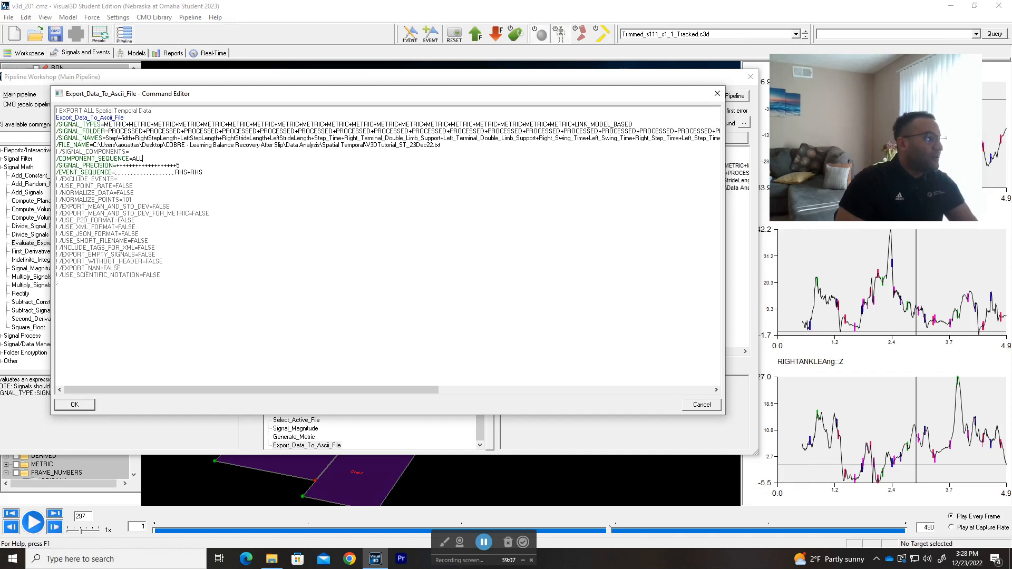
left_click(77, 404)
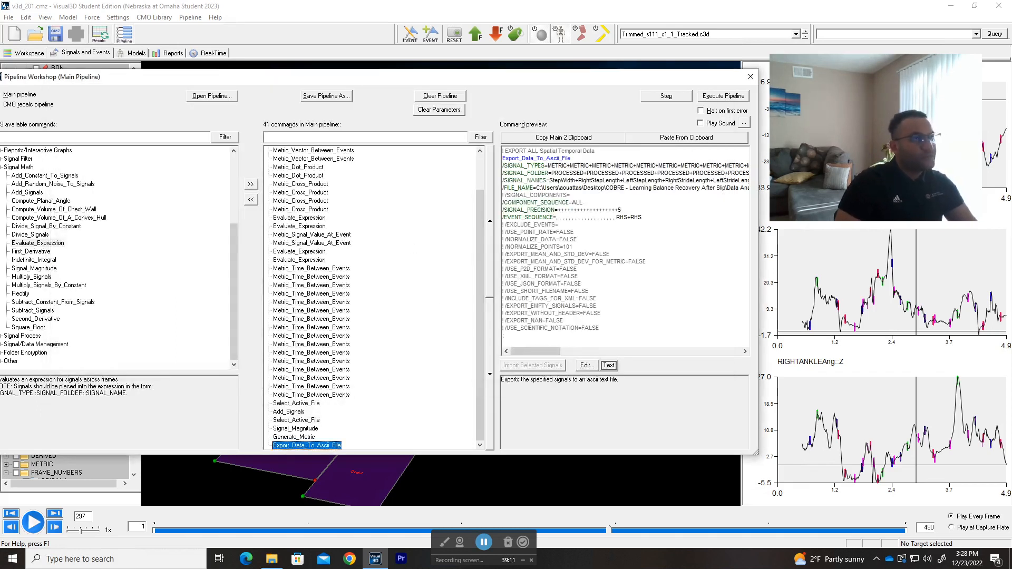
Step: Execute the whole main pipeline and skip saving the CMO file
scroll(417, 285, "up", 2)
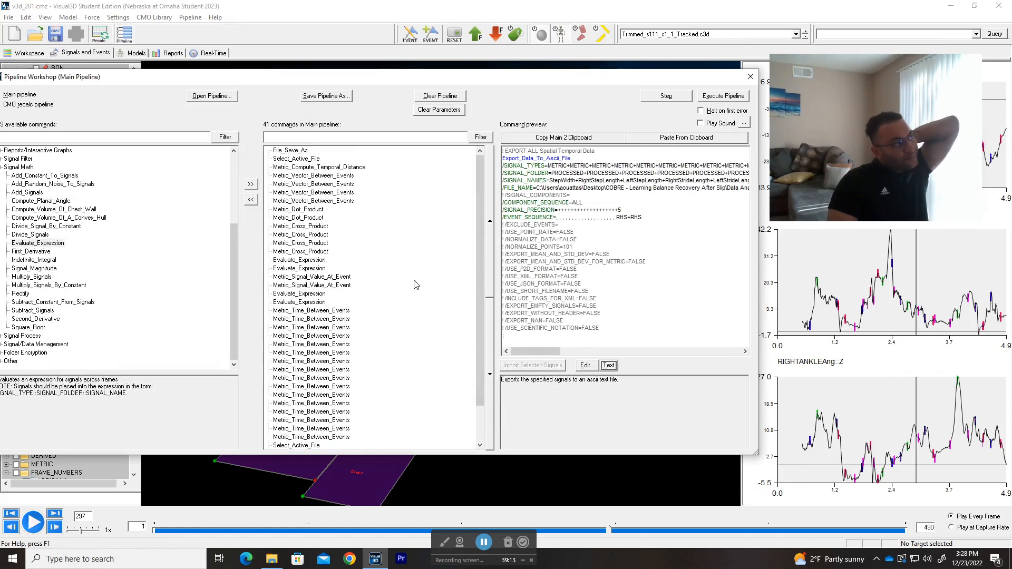
left_click_drag(367, 83, 388, 77)
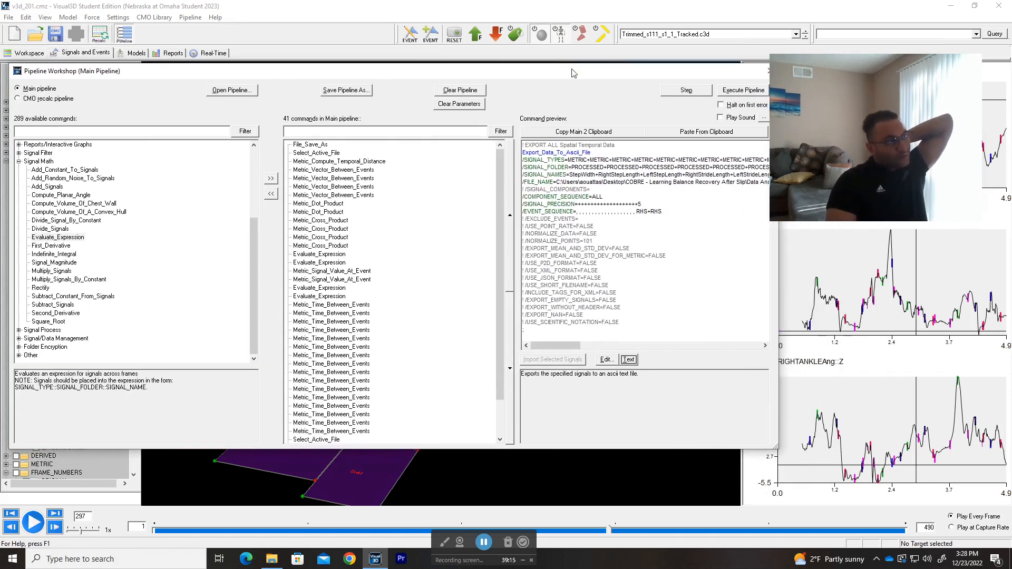
left_click_drag(573, 73, 505, 68)
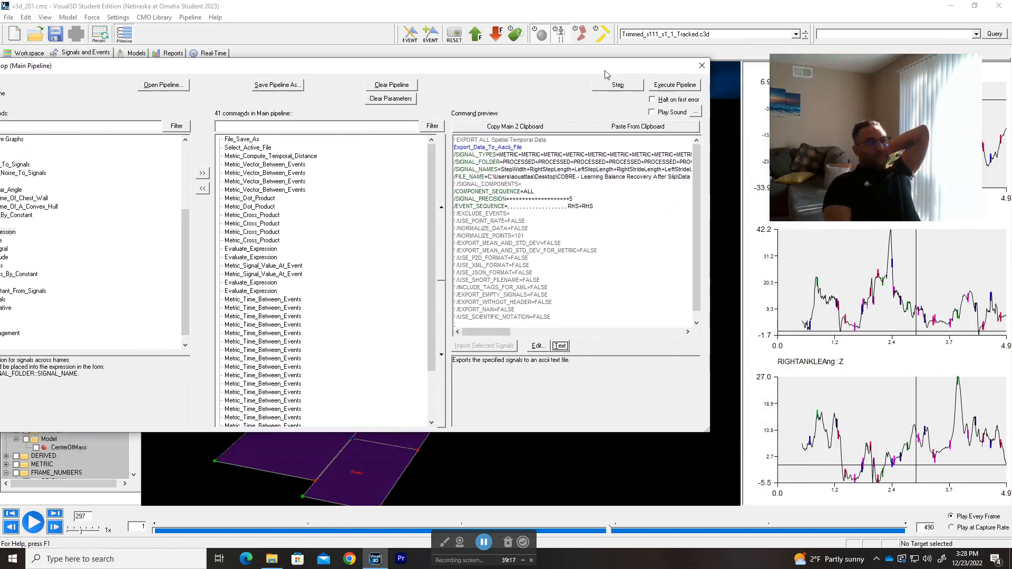
left_click(680, 88)
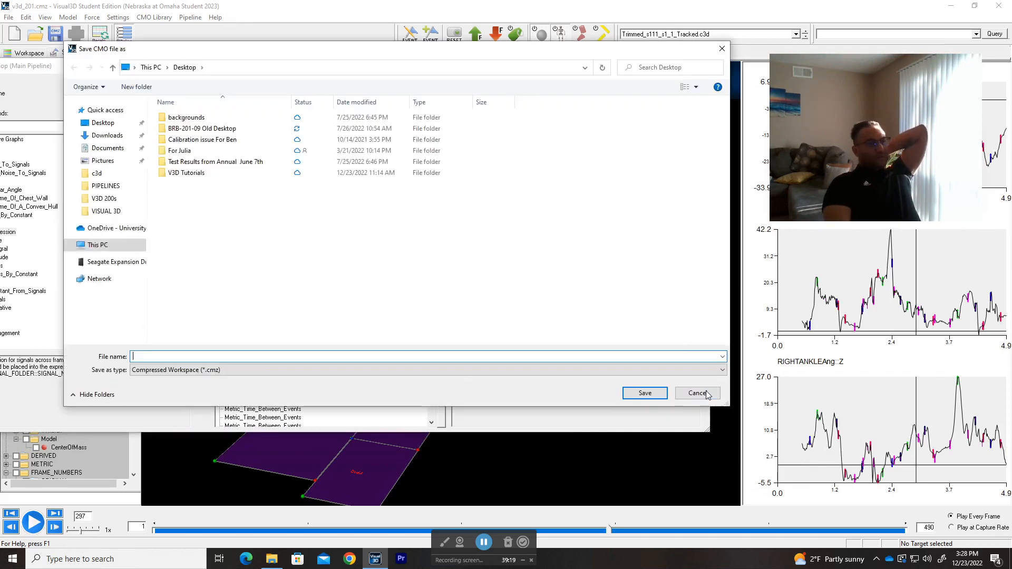
left_click(696, 393)
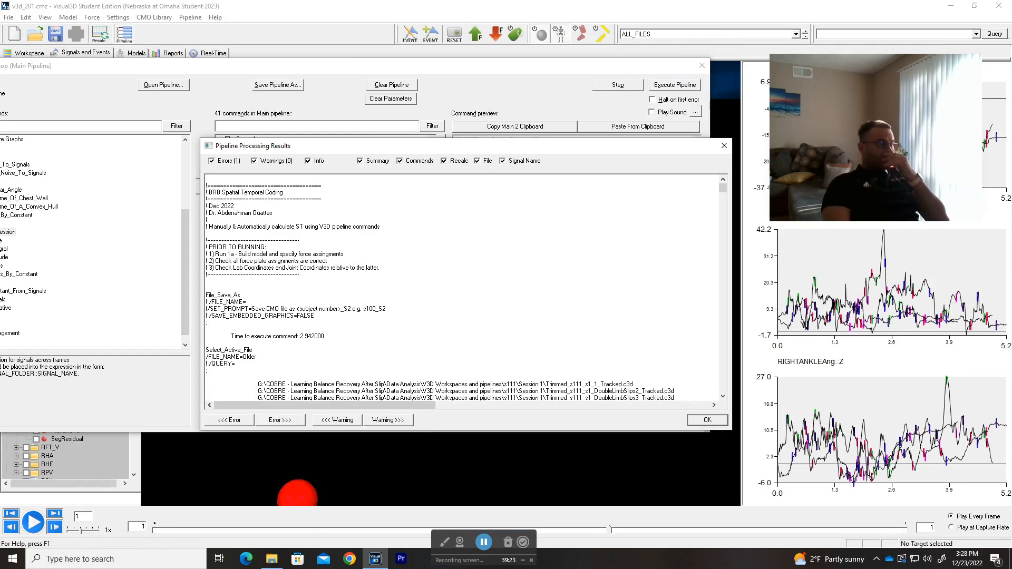
Step: Locate the error reported for the export command in the pipeline processing results and close the results
left_click(238, 162)
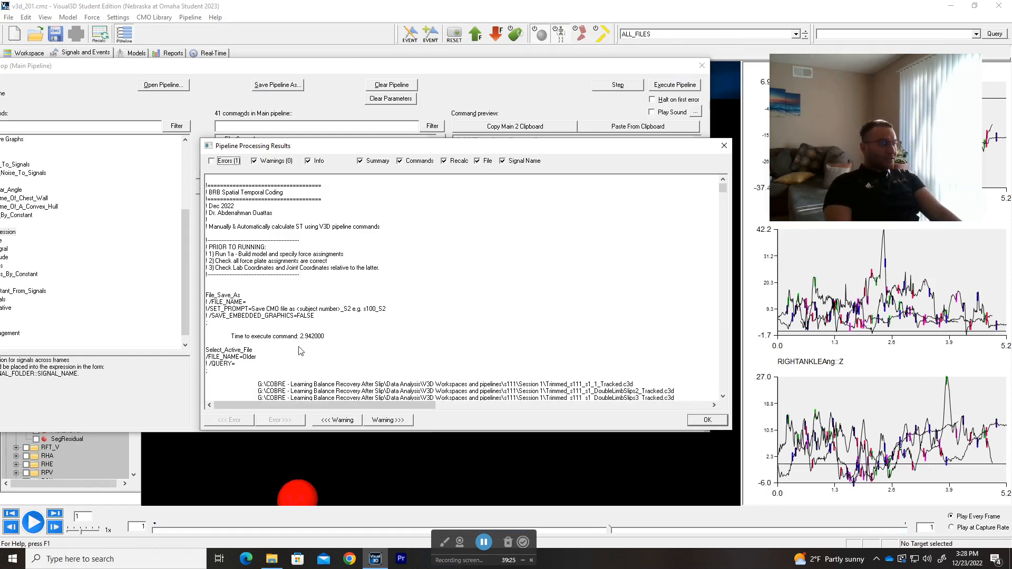
scroll(285, 260, "down", 4)
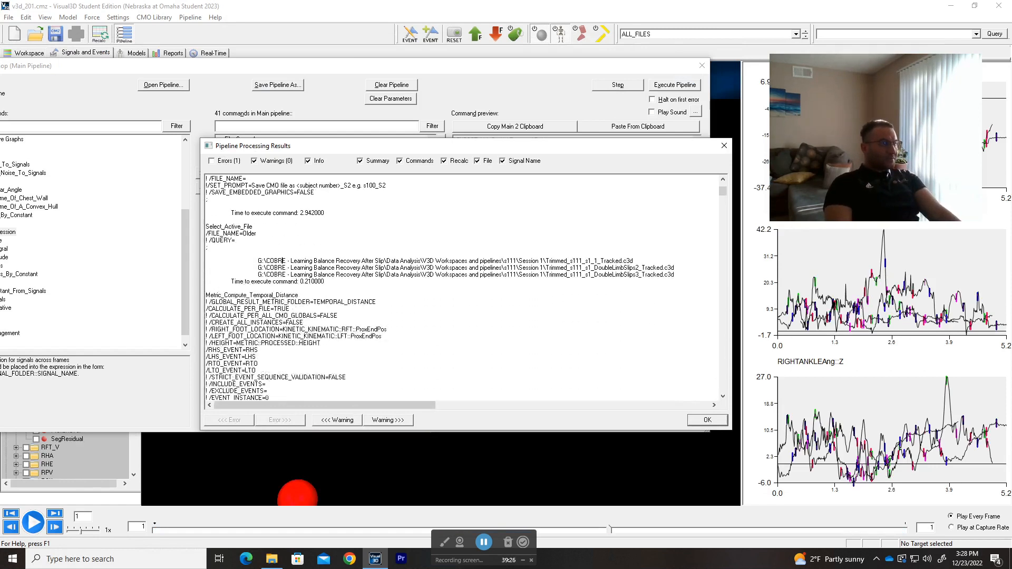
left_click(212, 162)
left_click(280, 420)
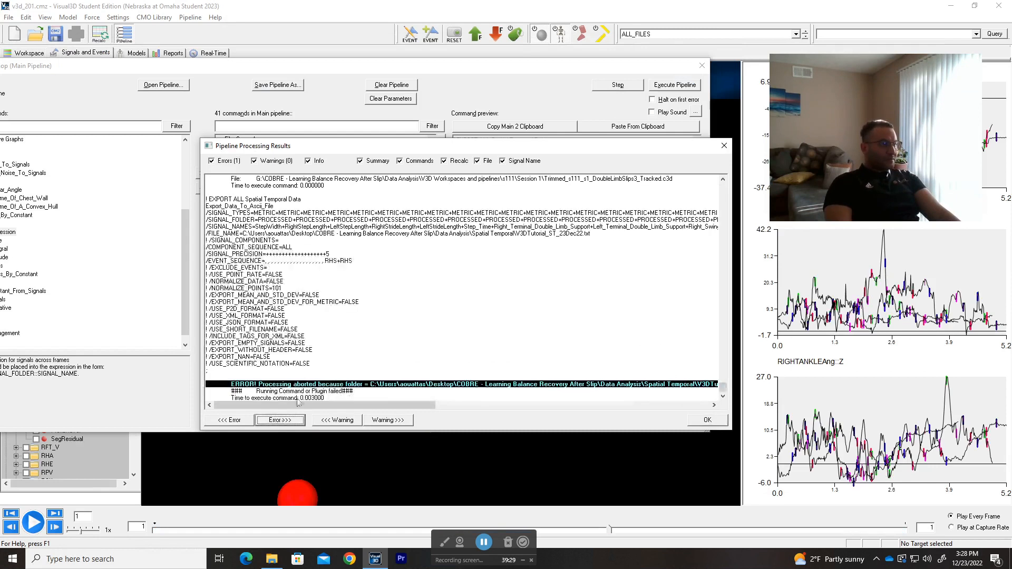
scroll(462, 287, "down", 1)
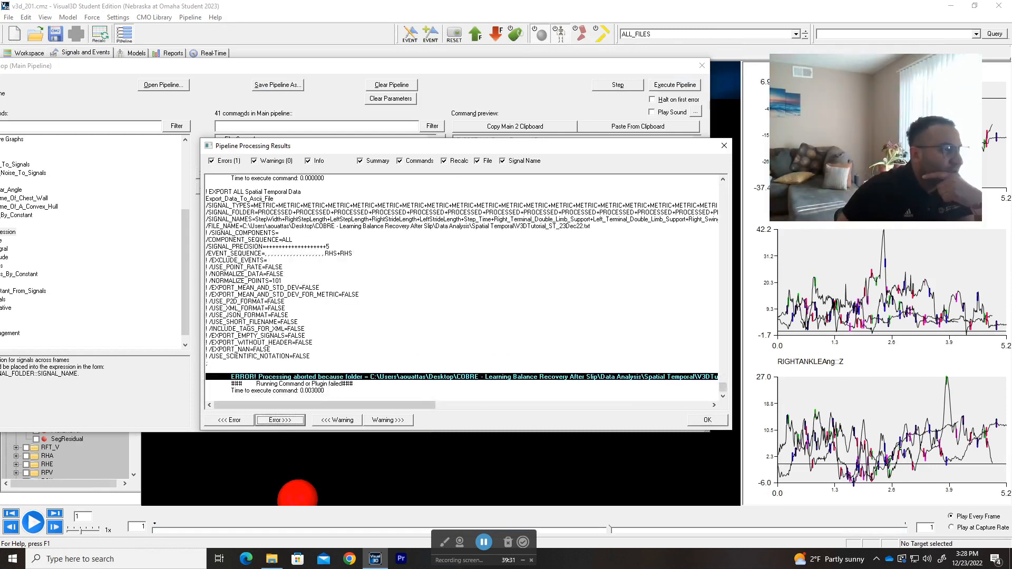
left_click(207, 397)
left_click_drag(349, 404, 175, 403)
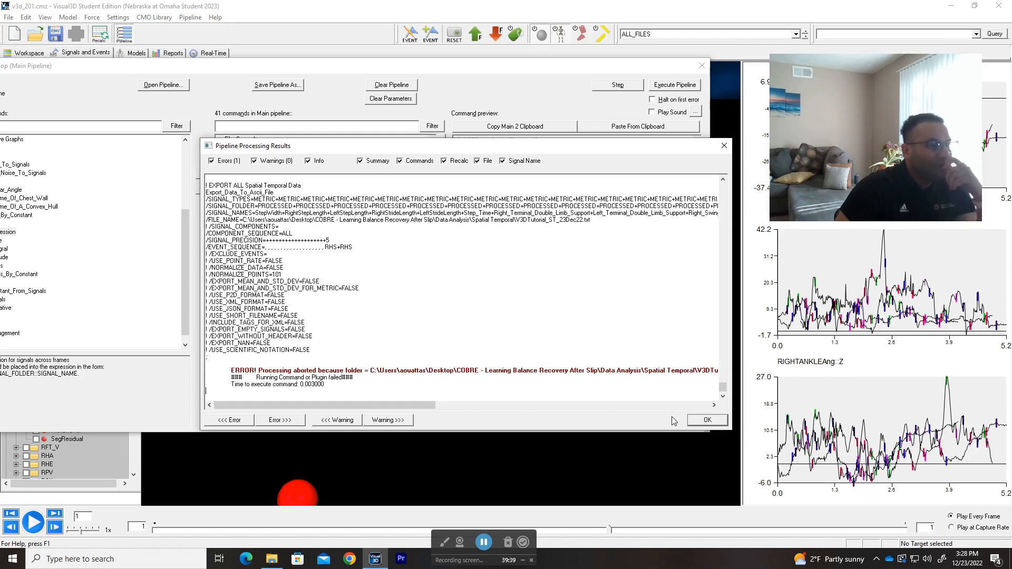
left_click(706, 420)
Step: Move Export_Data_To_Ascii_File above Generate_Metric in the main pipeline and restore the original command order
scroll(287, 390, "down", 3)
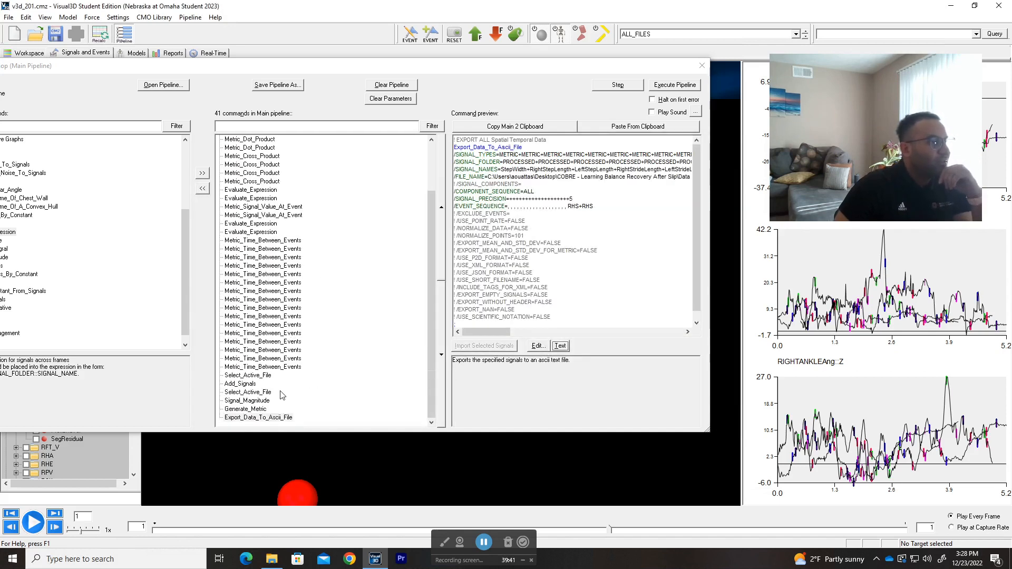
left_click(257, 418)
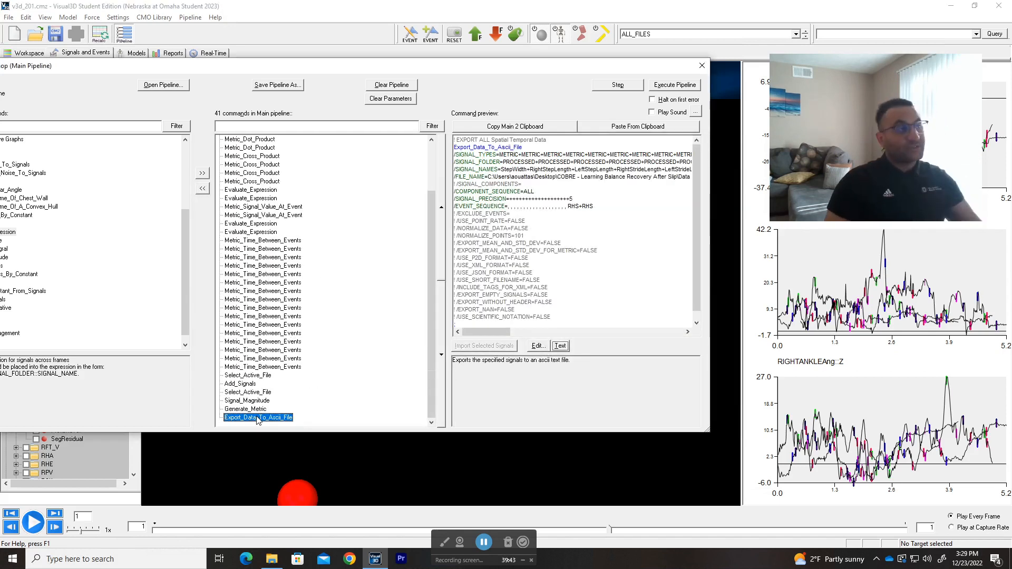
left_click(441, 251)
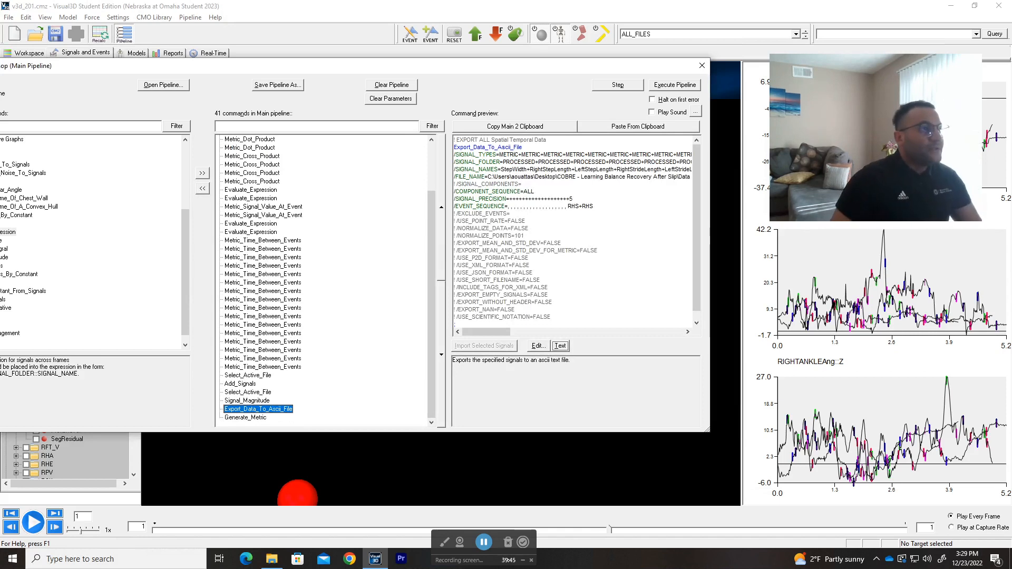
left_click(252, 418)
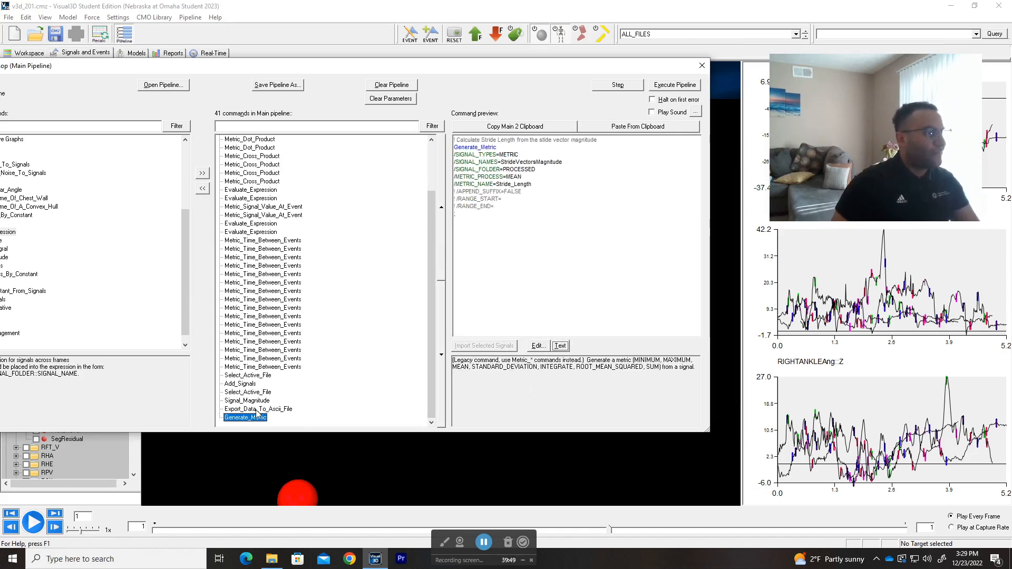
left_click(441, 248)
left_click(243, 418)
left_click(245, 410)
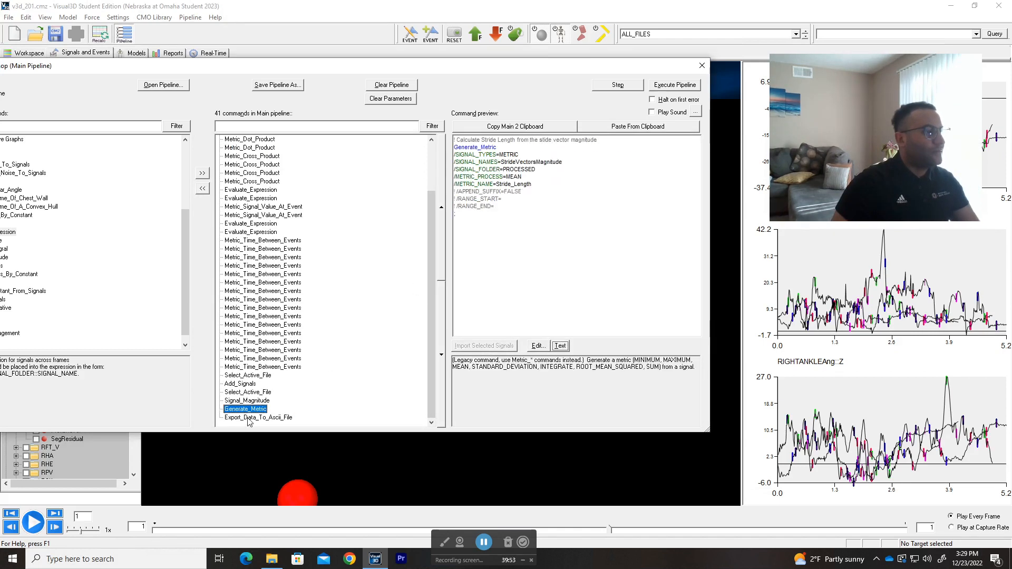
left_click(286, 418)
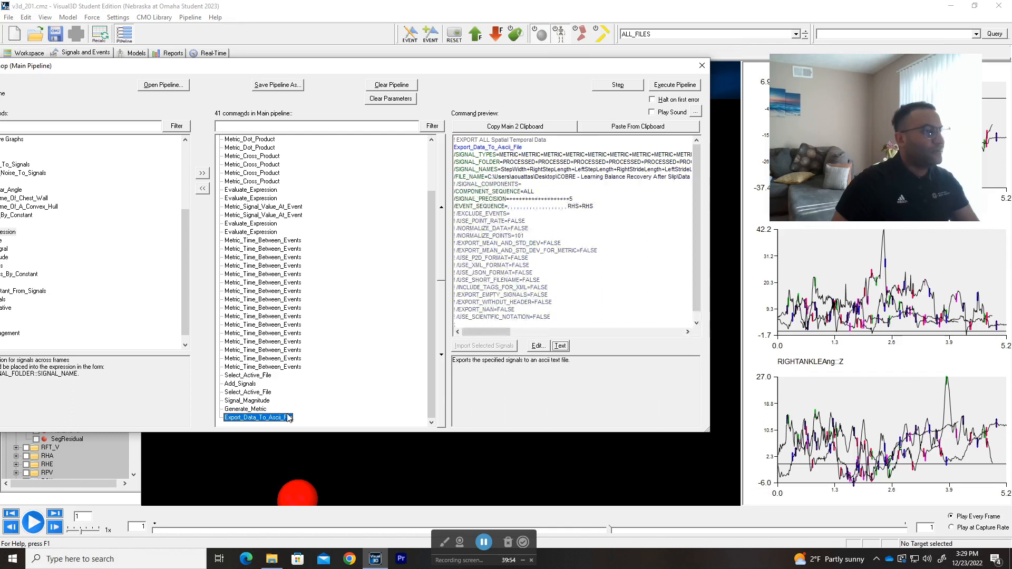
left_click(242, 411)
double_click(248, 417)
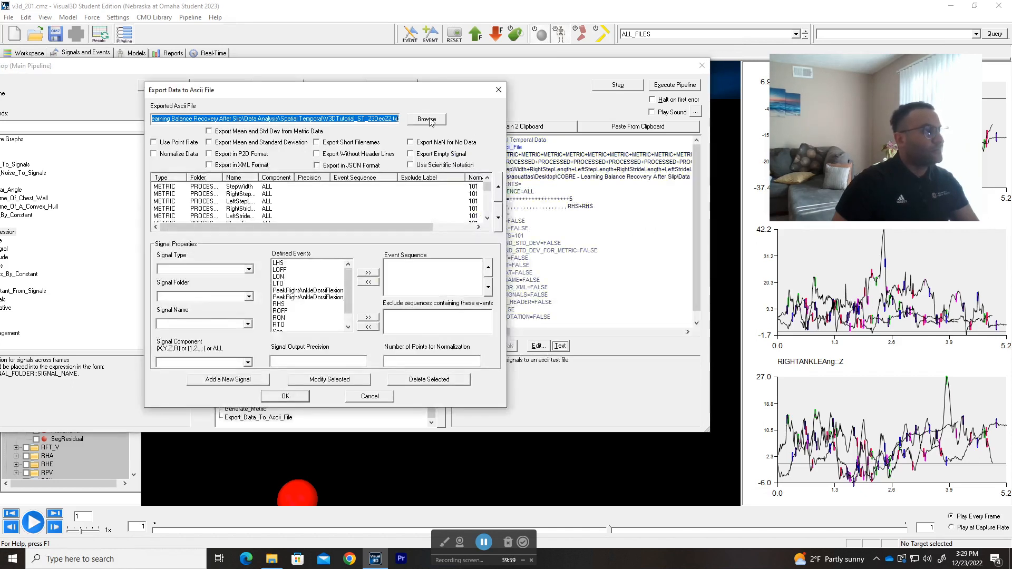
left_click(498, 90)
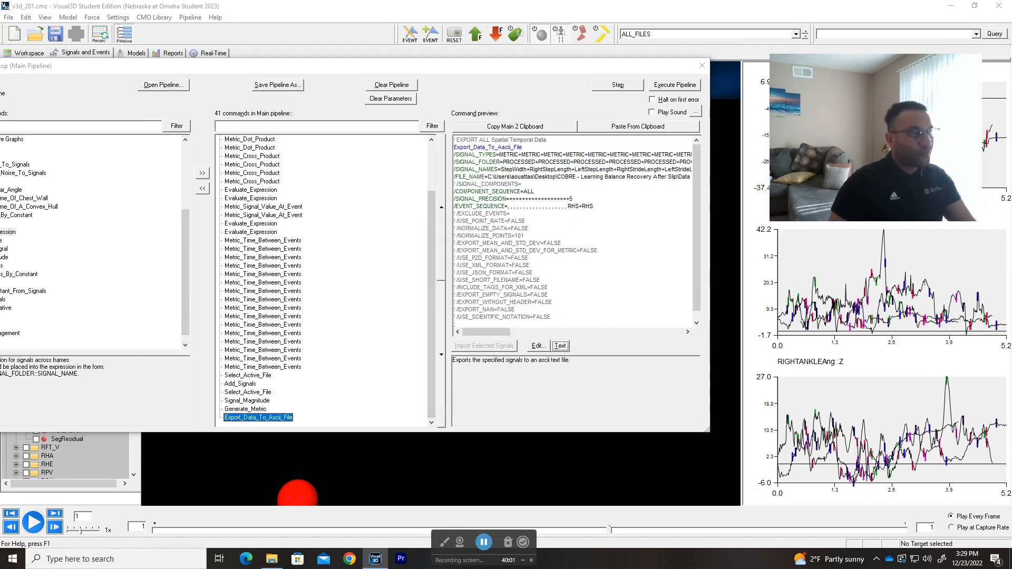
key("alt+Tab")
left_click(376, 284)
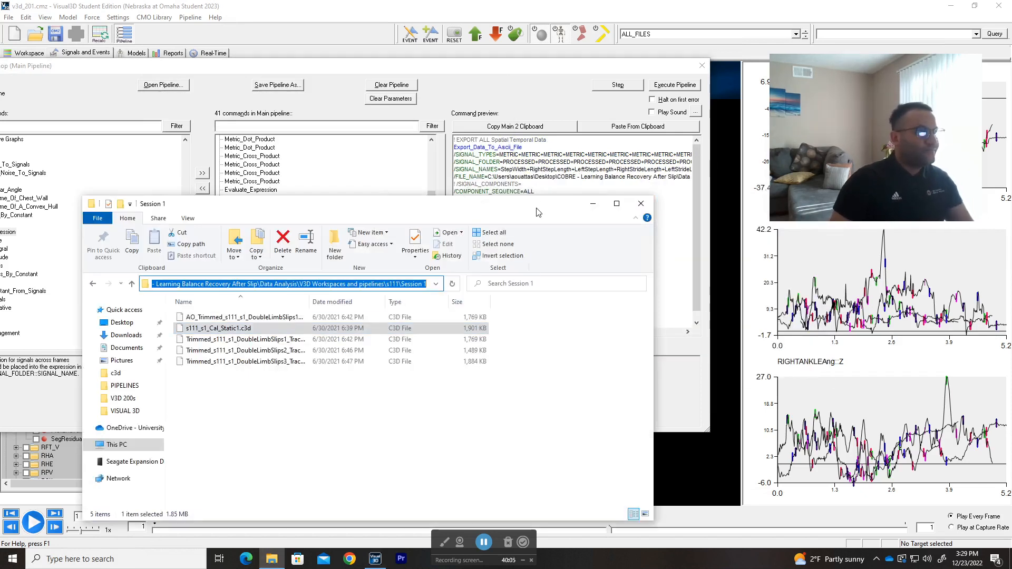
left_click(592, 203)
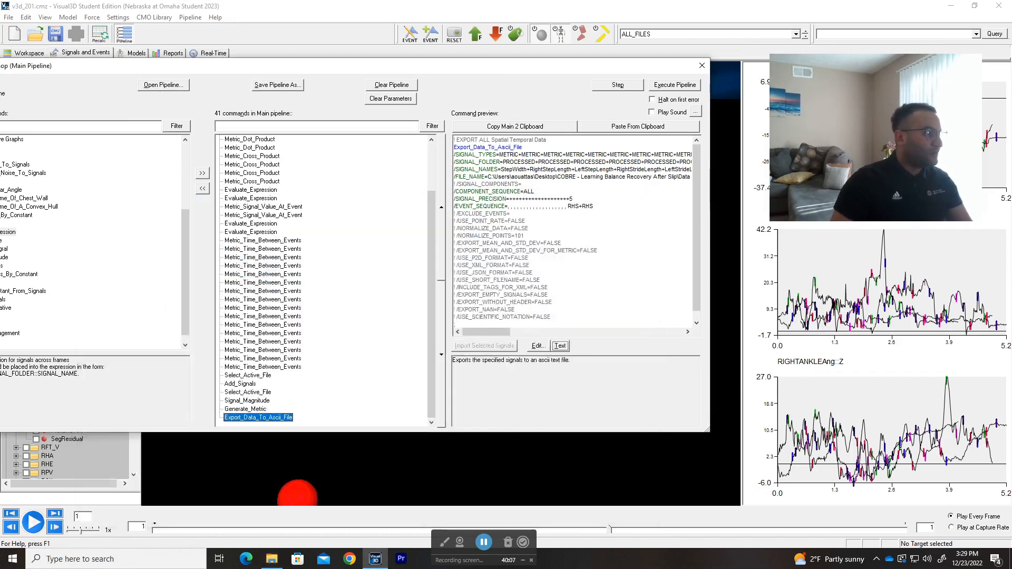
Step: Find the V3D Tutorials folder through Windows search, open its V3D 200s subfolder and copy that folder's path
key("super")
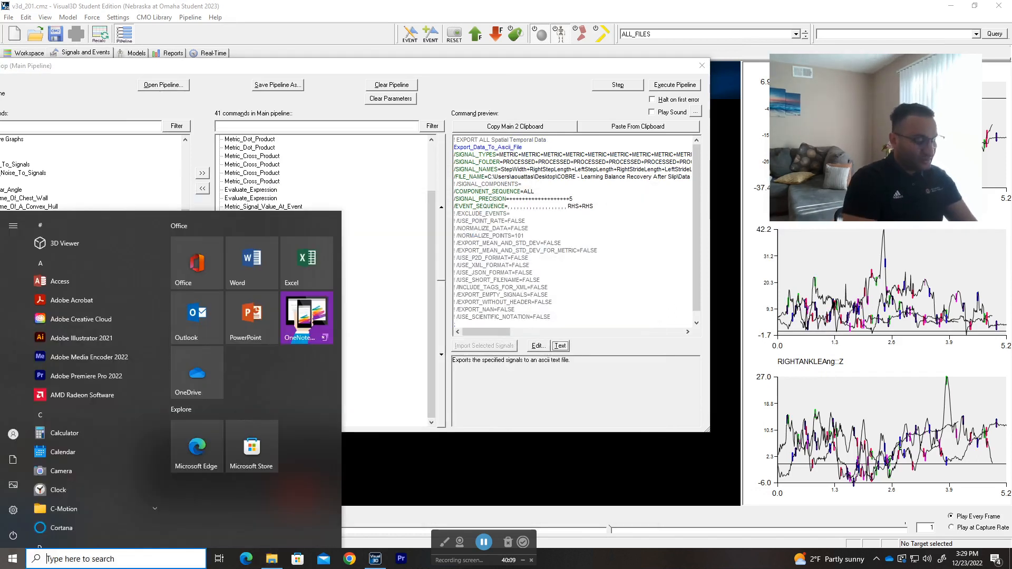
type("v3e")
type("d ")
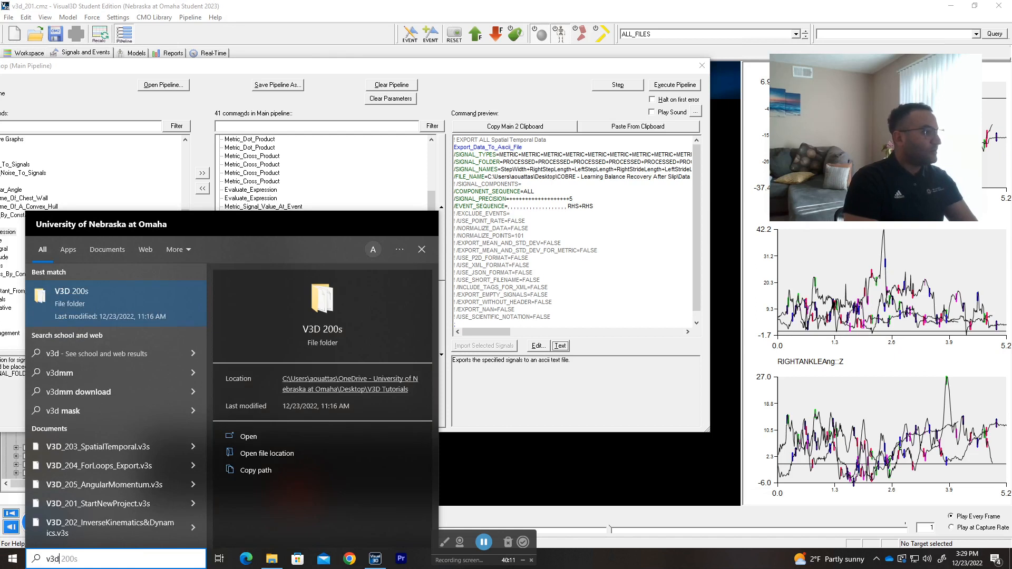
type("t")
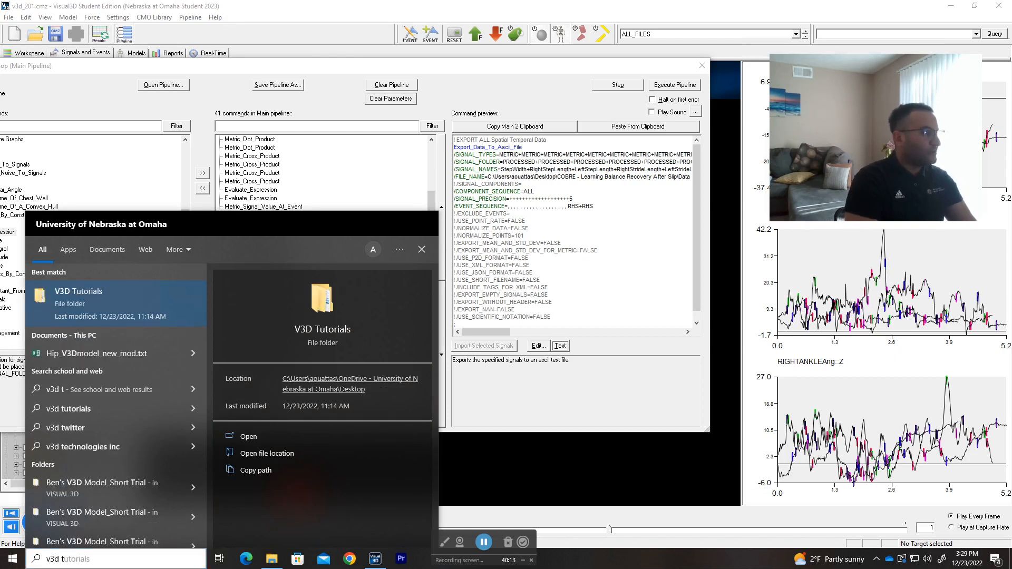
key("Return")
double_click(196, 325)
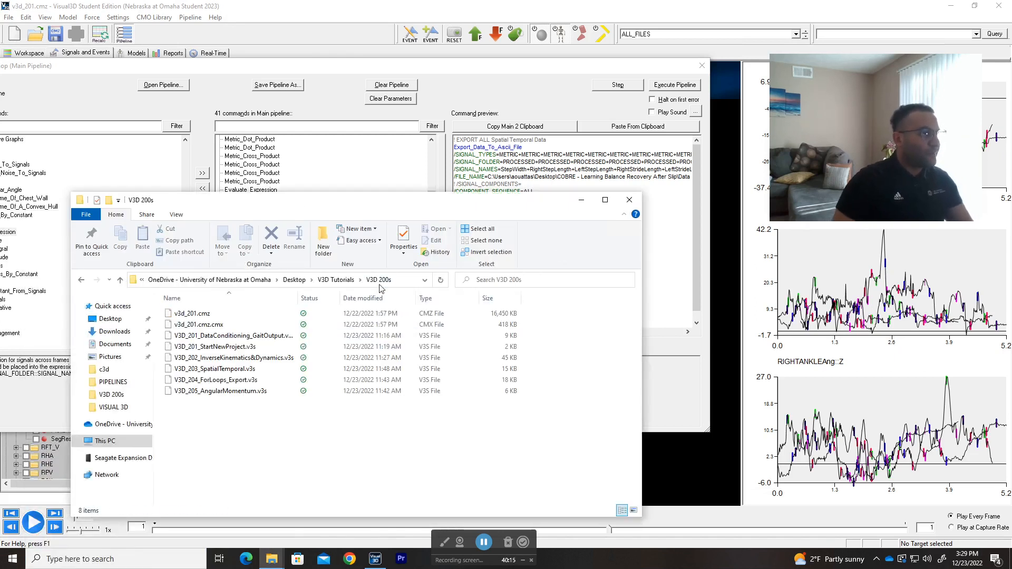
left_click(378, 285)
key("alt+Tab")
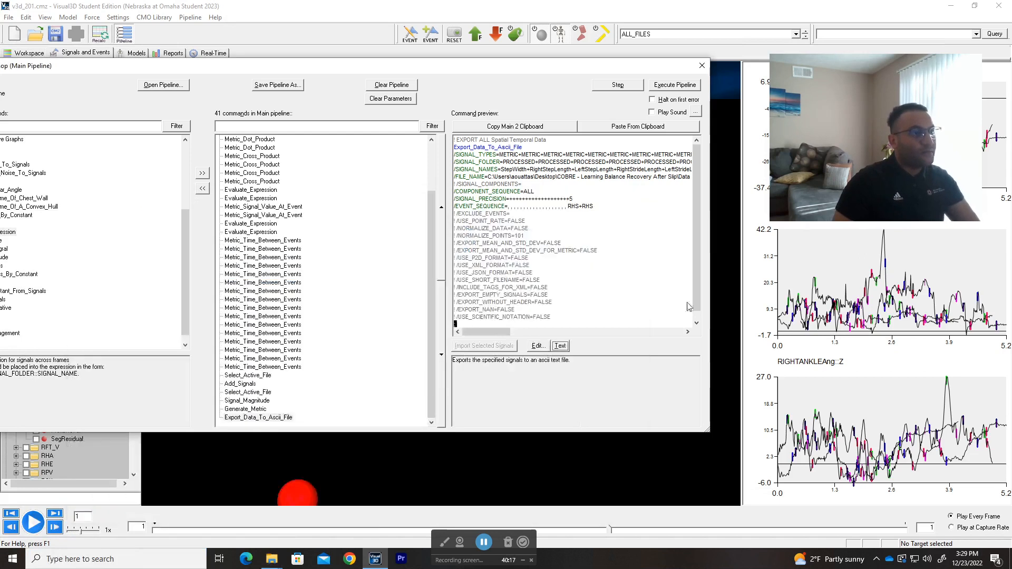
Step: Replace the output path up to Data Analysis in the export command text with the copied V3D 200s folder path and save the command
left_click(560, 346)
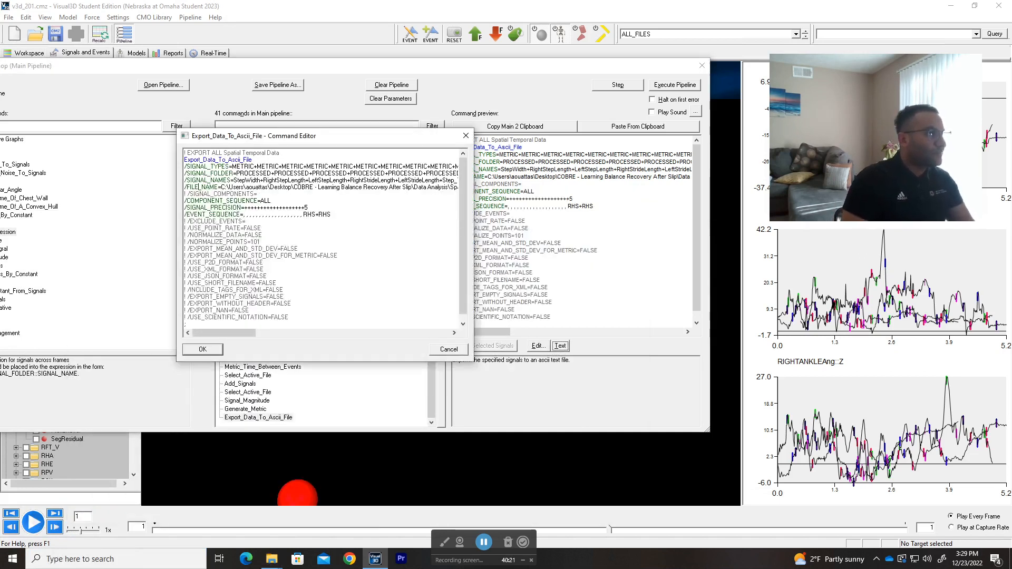
left_click_drag(220, 187, 337, 188)
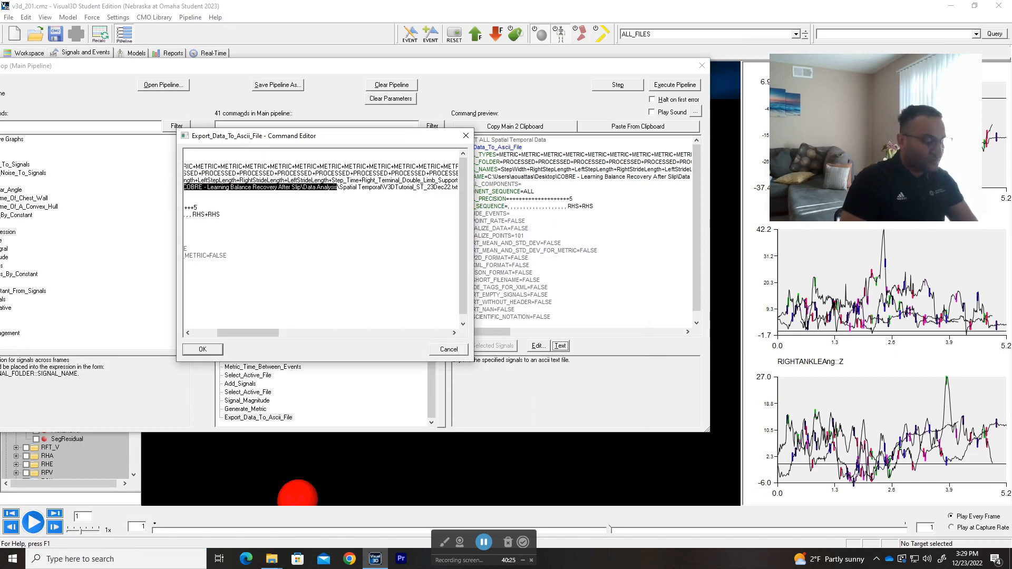
key("ctrl+v")
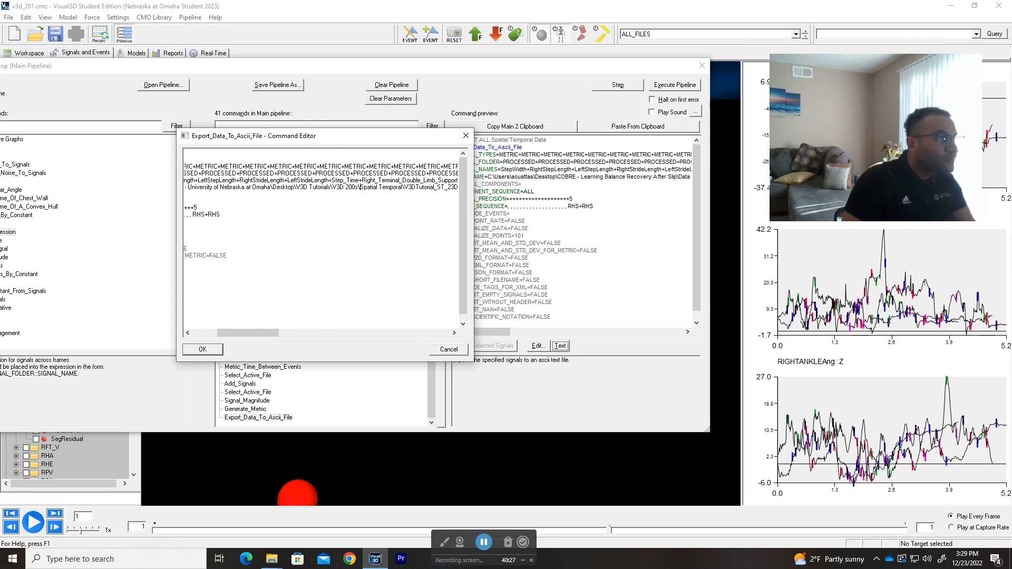
left_click(201, 350)
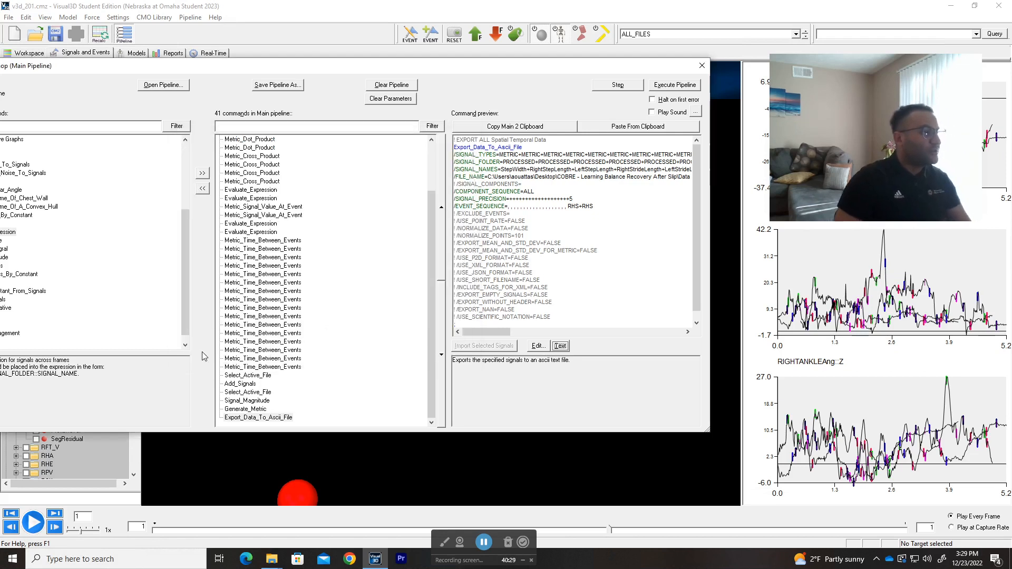
Step: Close the pipeline window and expand the PROCESSED folder of the METRIC signals, collapsing the FRAME_NUMBERS and TEMPORAL_DISTANCE groups
left_click(701, 65)
left_click(5, 245)
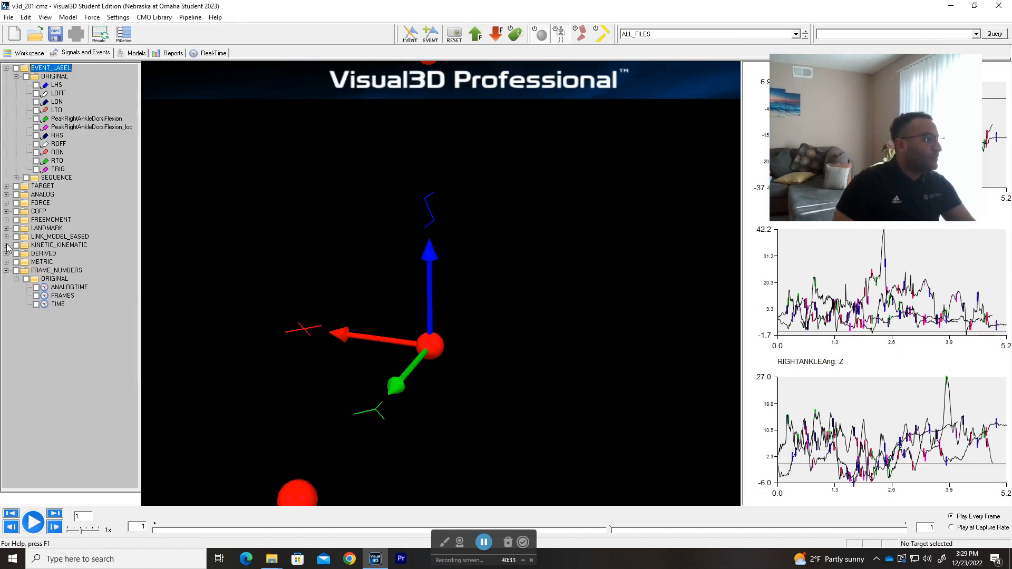
left_click(6, 270)
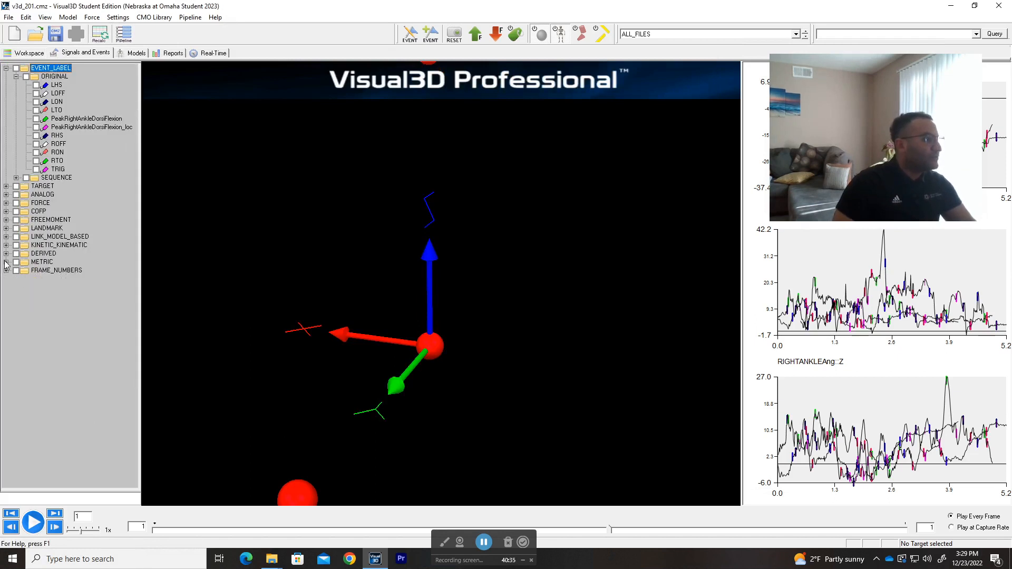
left_click(6, 262)
scroll(38, 221, "up", 4)
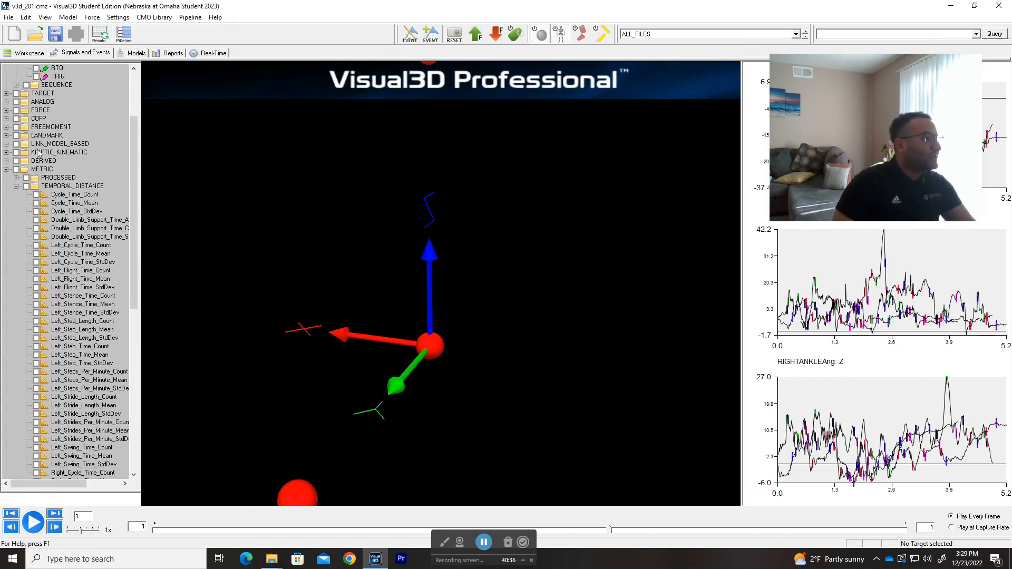
left_click(16, 193)
left_click(15, 270)
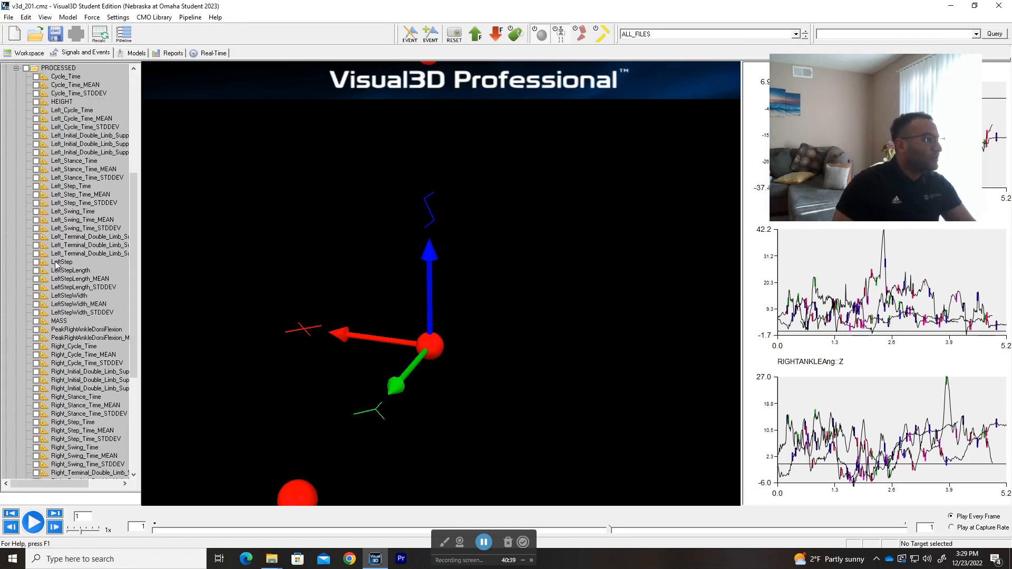
scroll(82, 256, "up", 4)
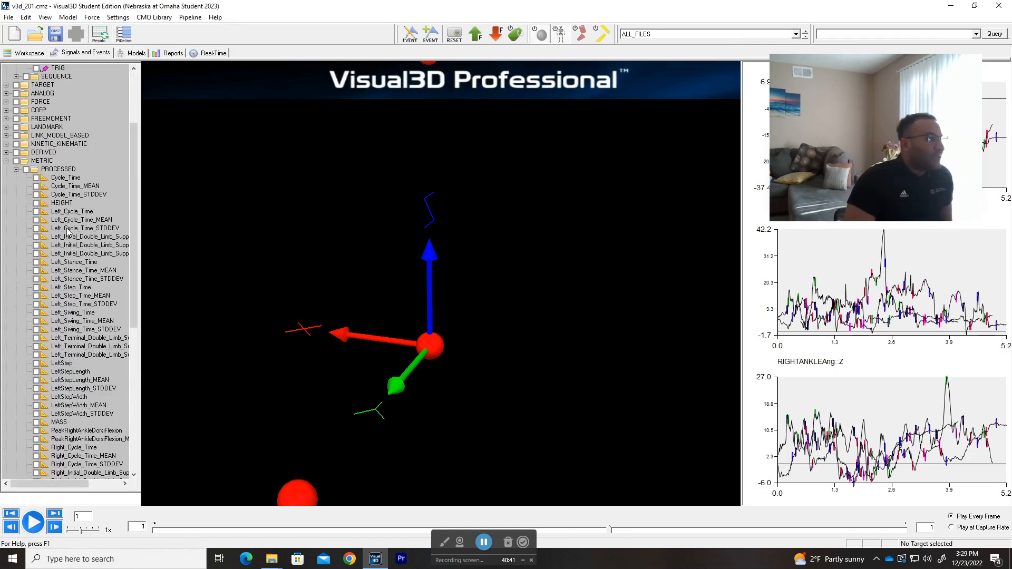
Step: View the data values of the Cycle_Time and LeftStepLength metrics for all files
double_click(66, 178)
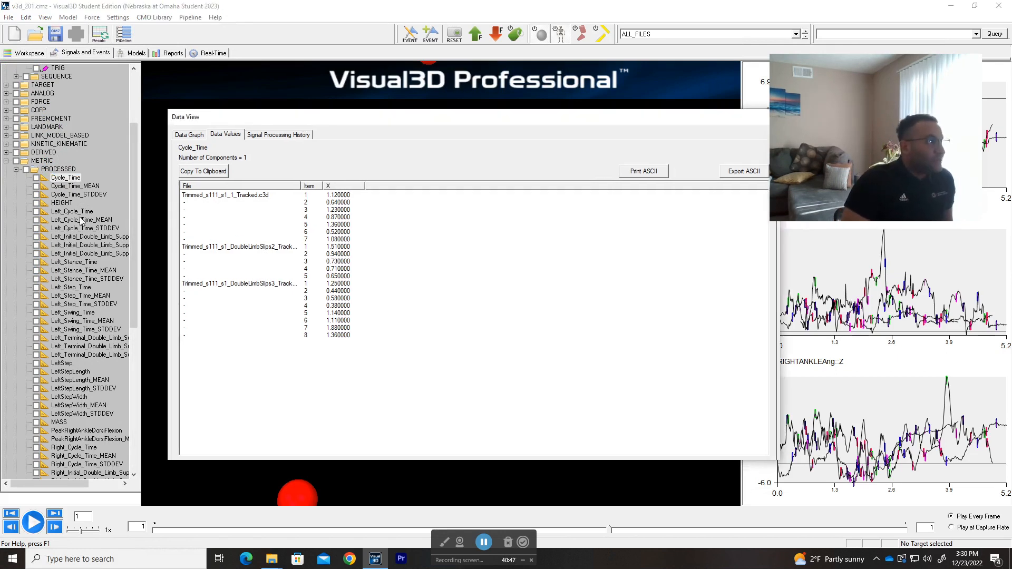
scroll(86, 336, "down", 1)
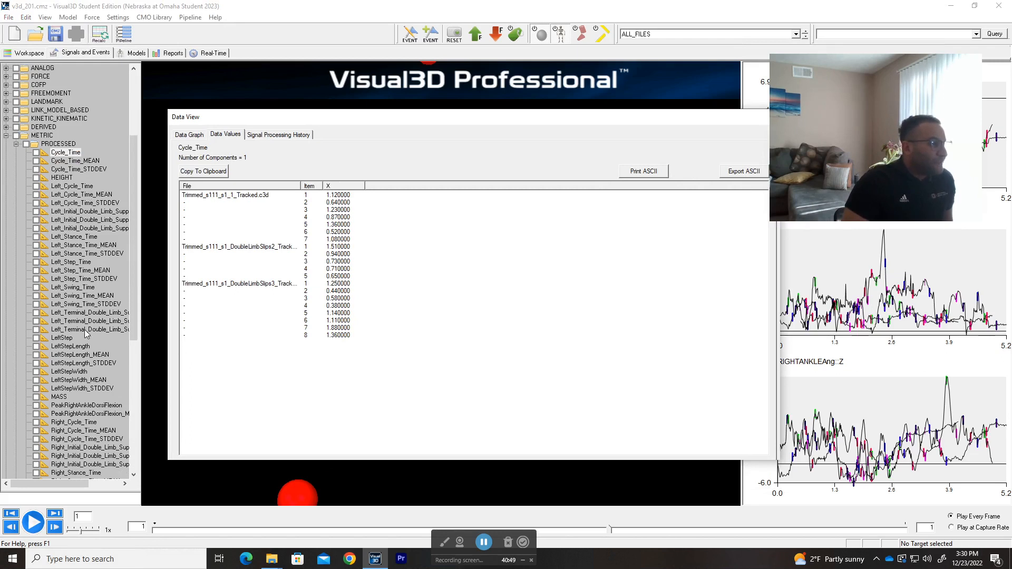
left_click(79, 347)
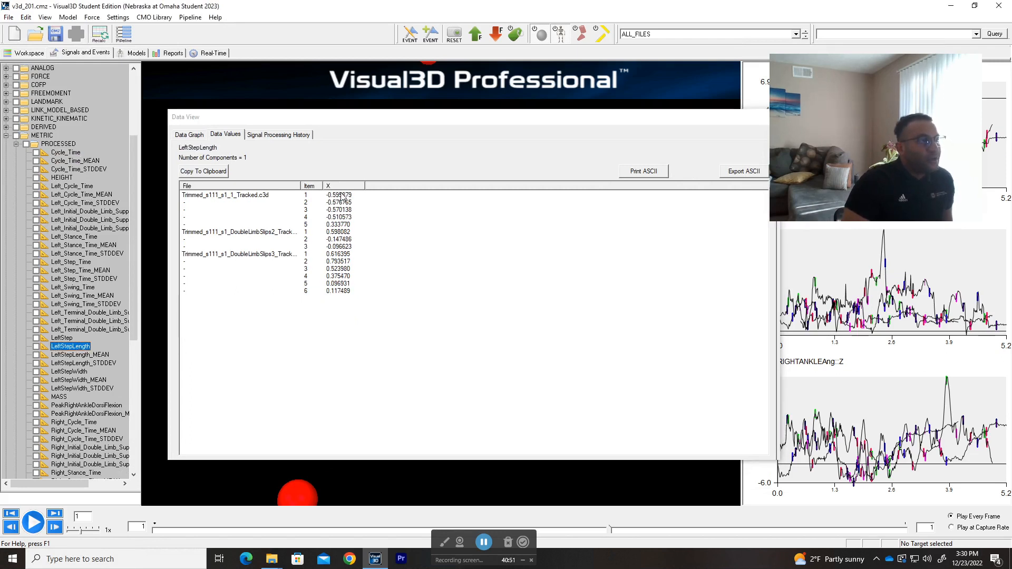
Step: Make Trimmed_s111_s1_1_Tracked.c3d the active file and examine its LeftStepLength values
left_click(697, 34)
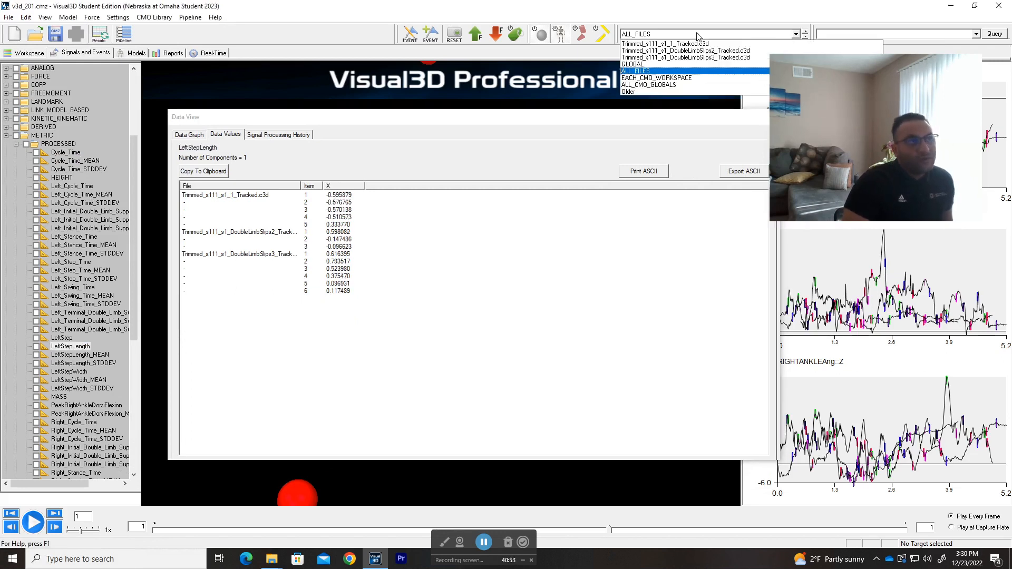
left_click(694, 44)
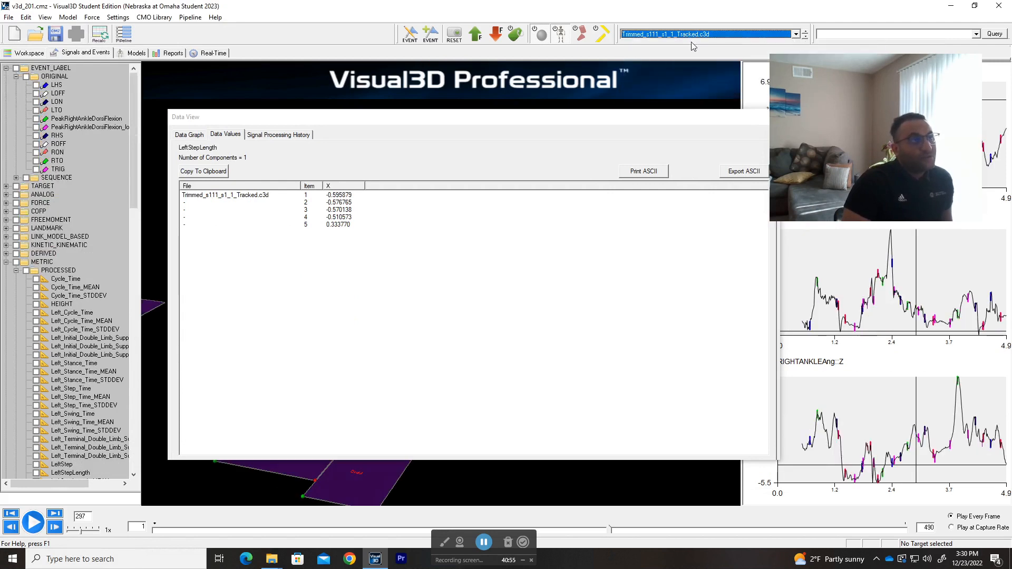
left_click(348, 196)
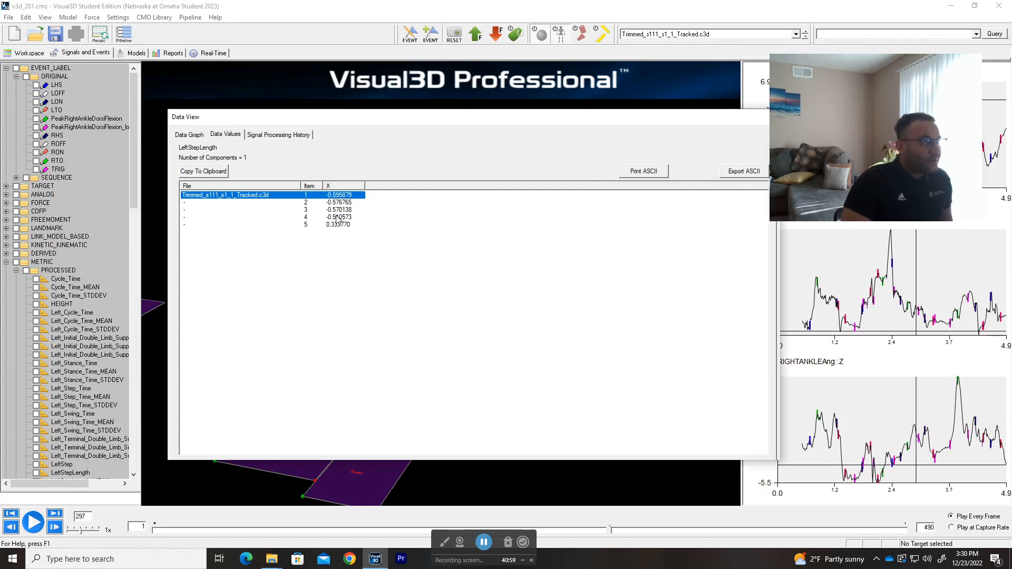
Step: Compare the RightStep, RightStepLength and RightStepLength_MEAN data values of the processed metrics for Trimmed_s111_s1_1_Tracked.c3d
left_click(339, 217)
scroll(58, 311, "down", 13)
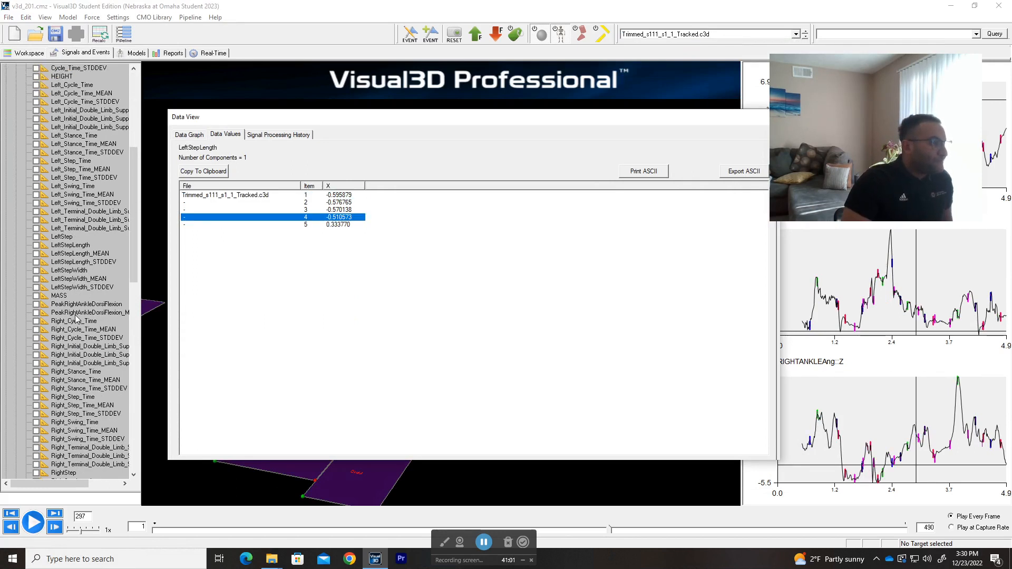
scroll(75, 319, "down", 4)
left_click(63, 270)
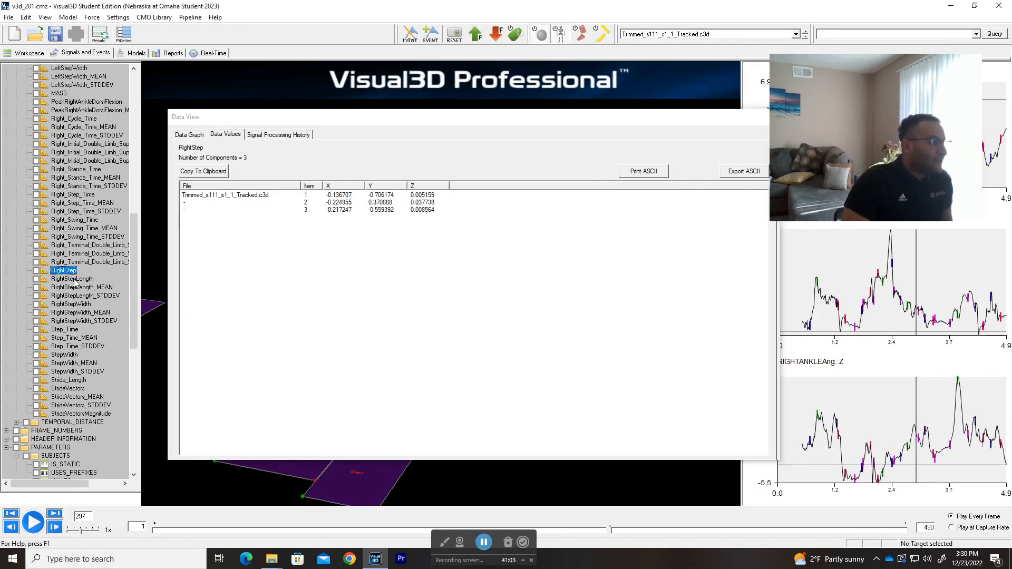
left_click(76, 279)
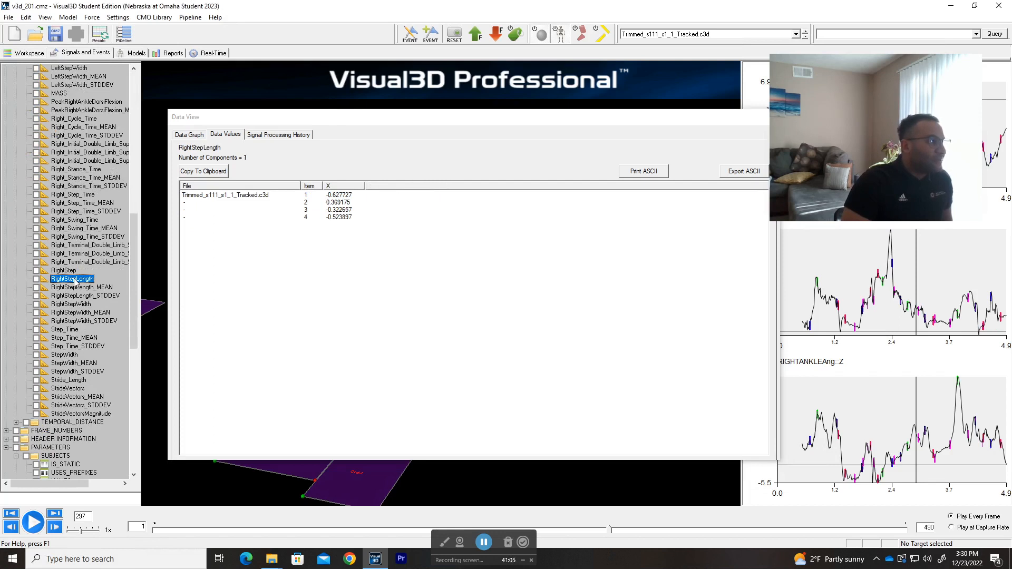
left_click(73, 272)
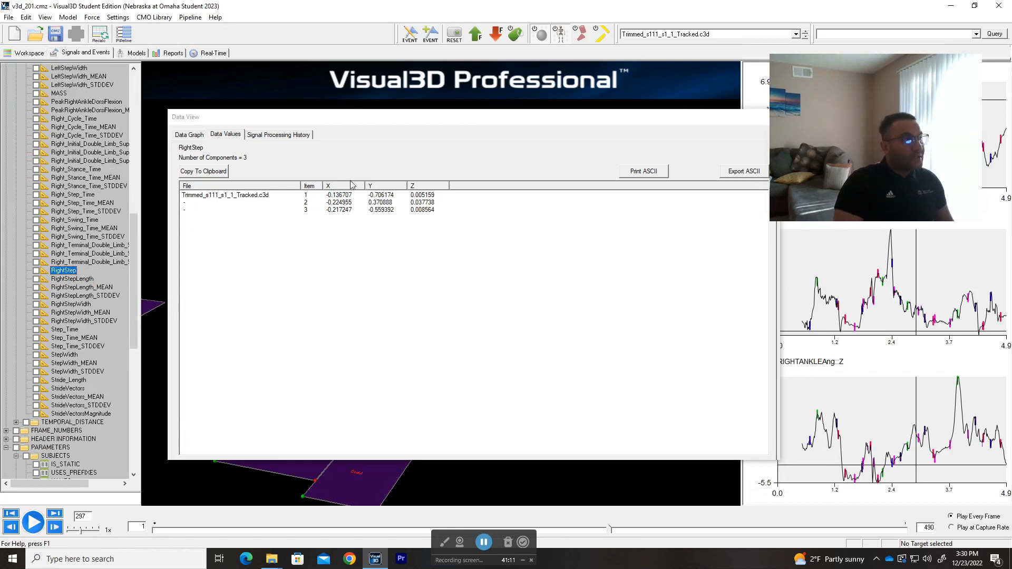
left_click(74, 279)
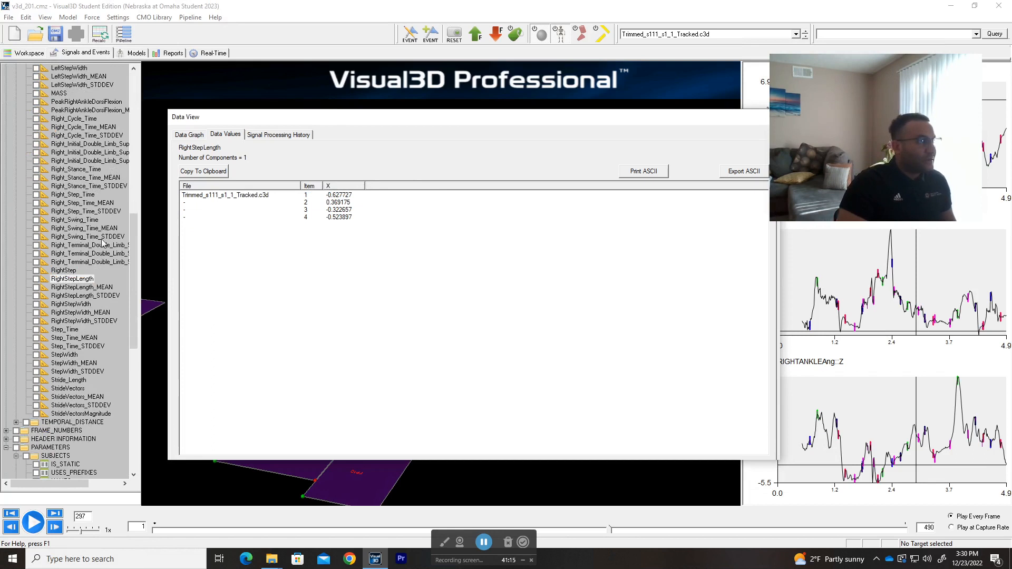
left_click(65, 270)
left_click(63, 281)
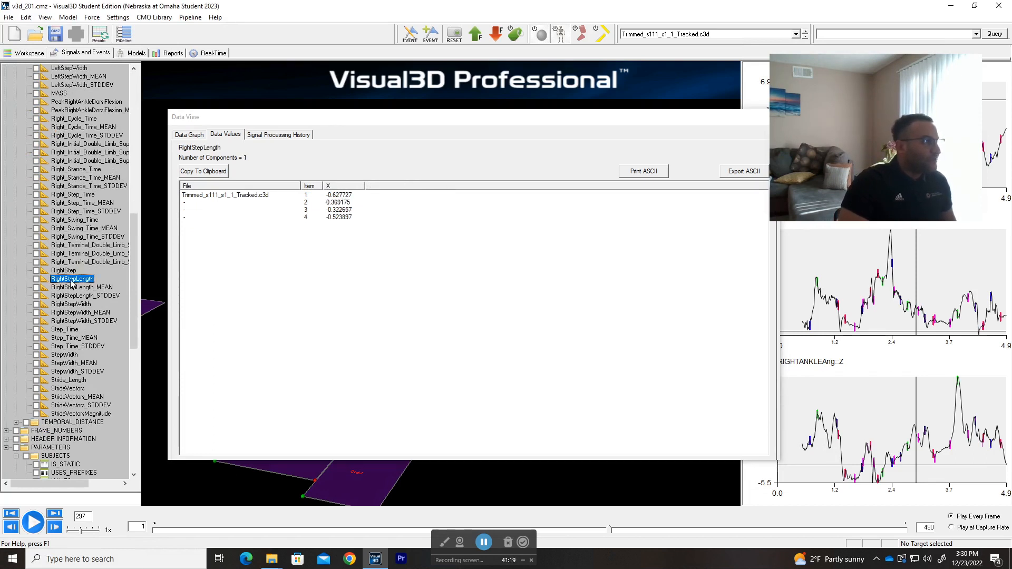
left_click(77, 289)
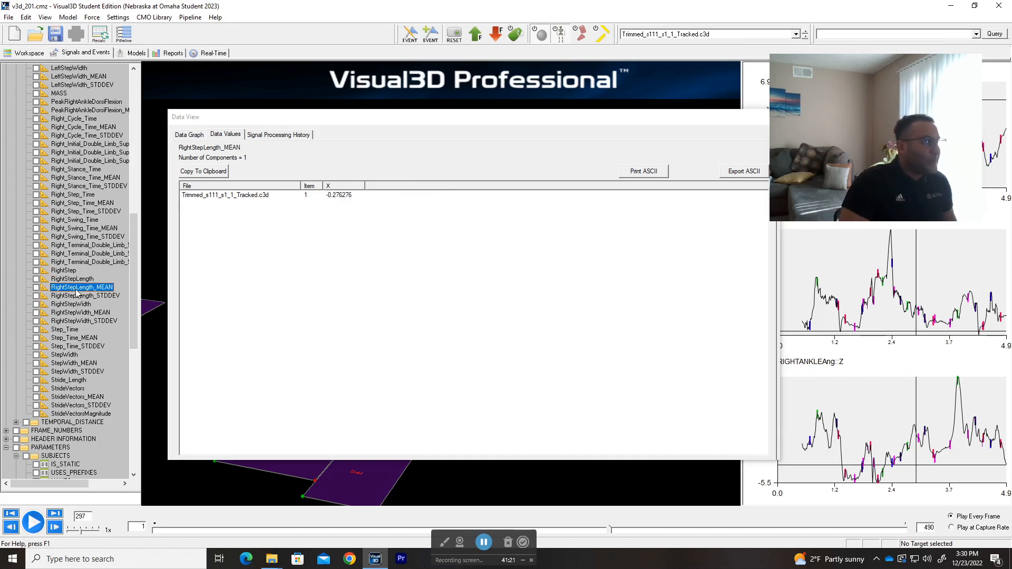
Step: View the Step_Time and StepWidth metric values and close the data view
left_click(70, 330)
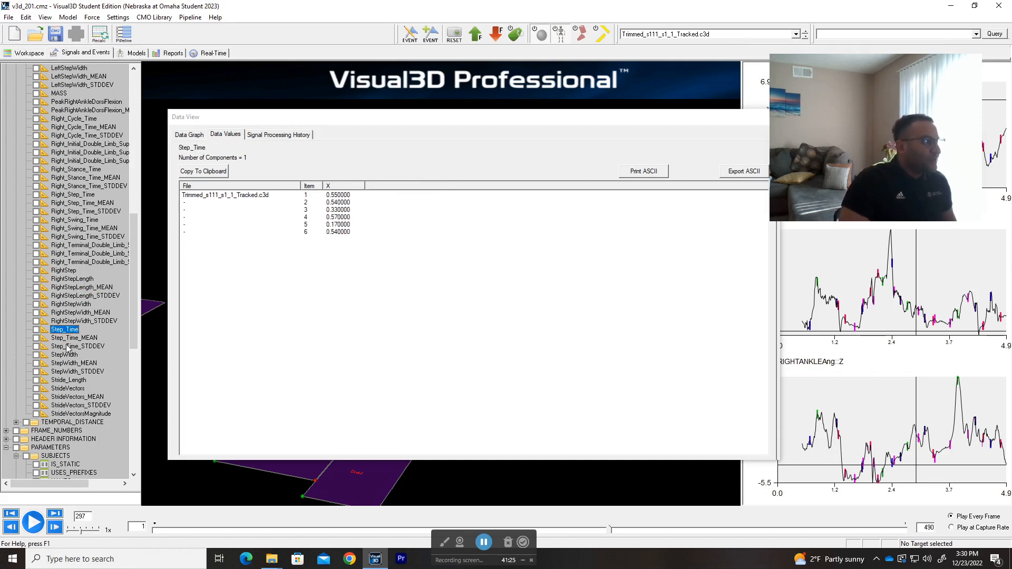
scroll(69, 348, "down", 1)
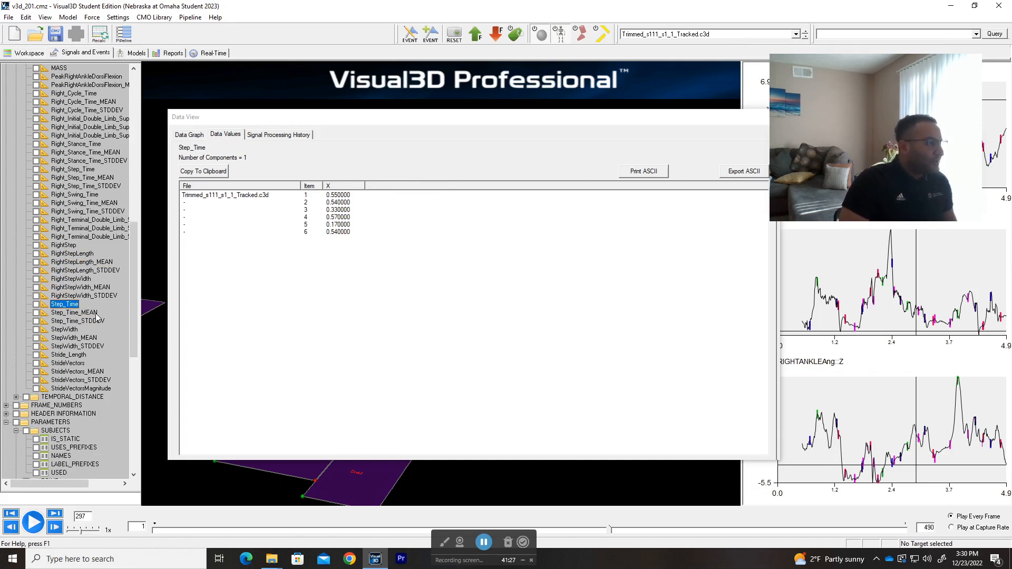
left_click(74, 330)
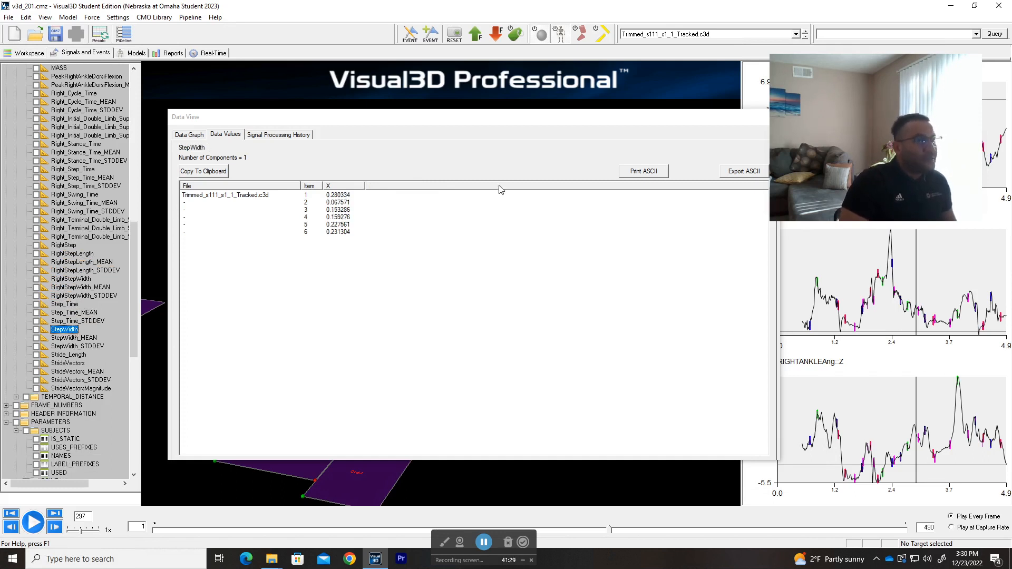
left_click_drag(583, 128, 489, 142)
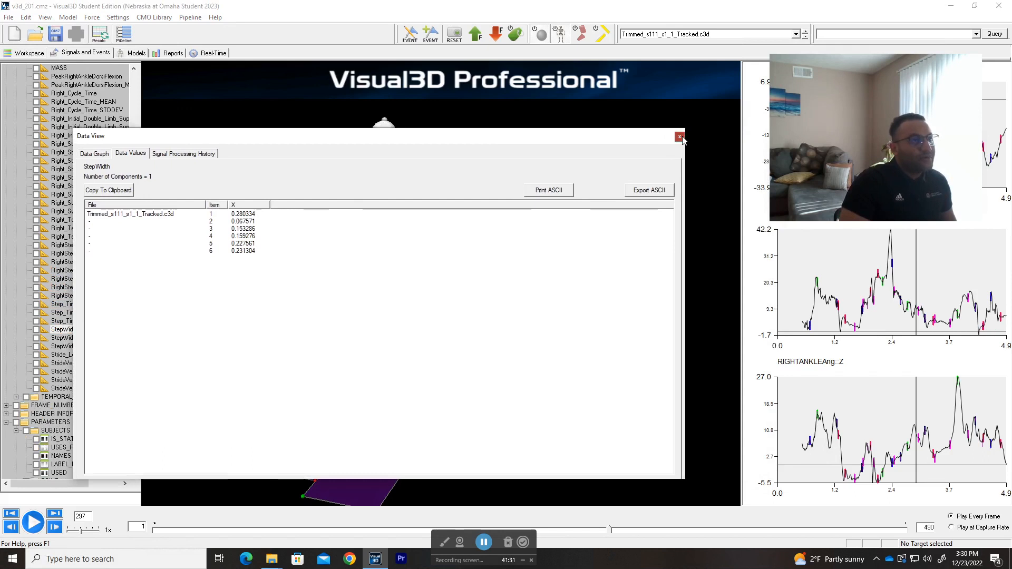
left_click(681, 142)
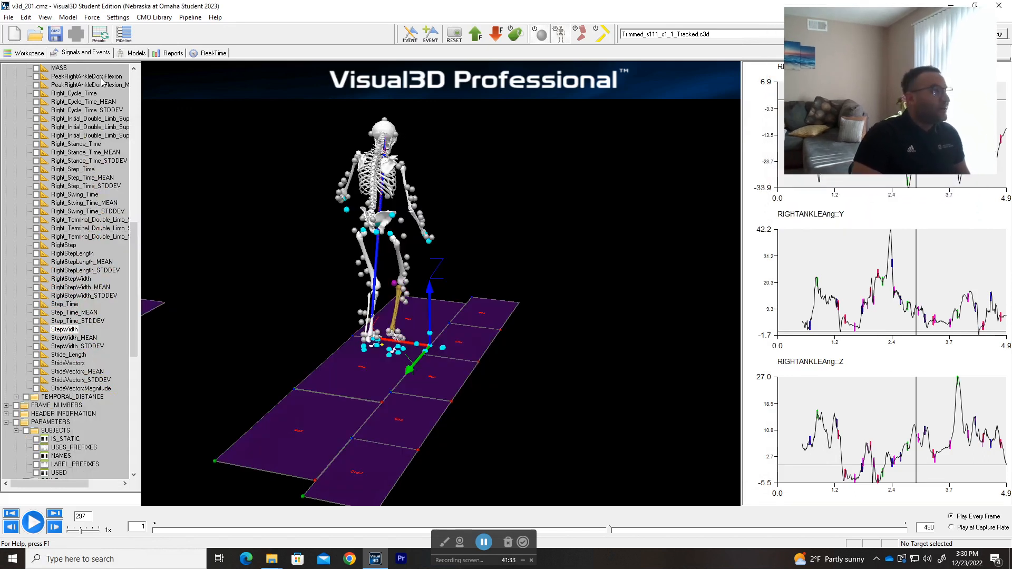
Step: Run only the Export_Data_To_Ascii_File command from the reopened pipeline window and read the full file path in the processing results
left_click(126, 42)
left_click_drag(306, 61, 272, 102)
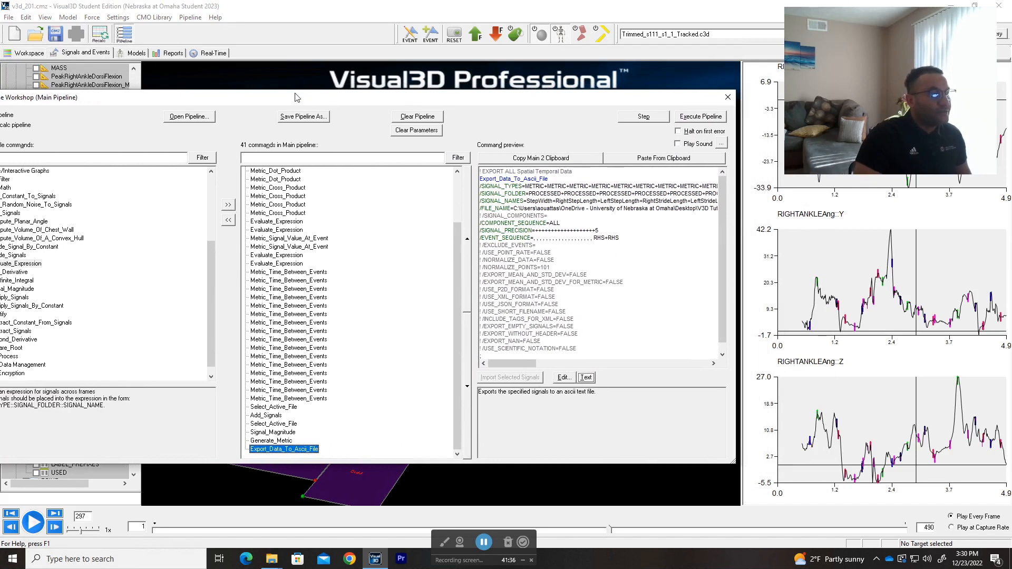
left_click(643, 117)
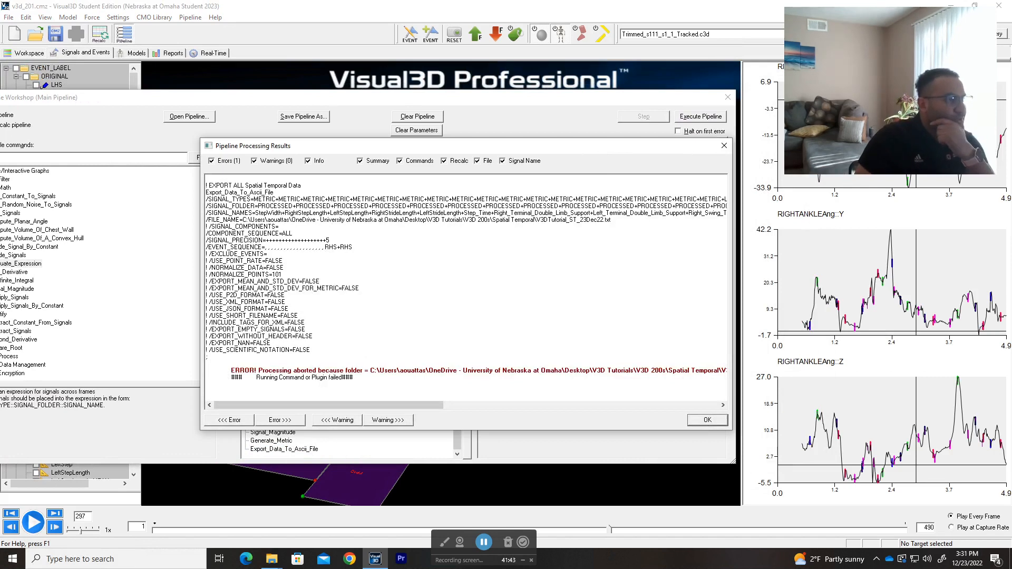
left_click_drag(375, 406, 382, 406)
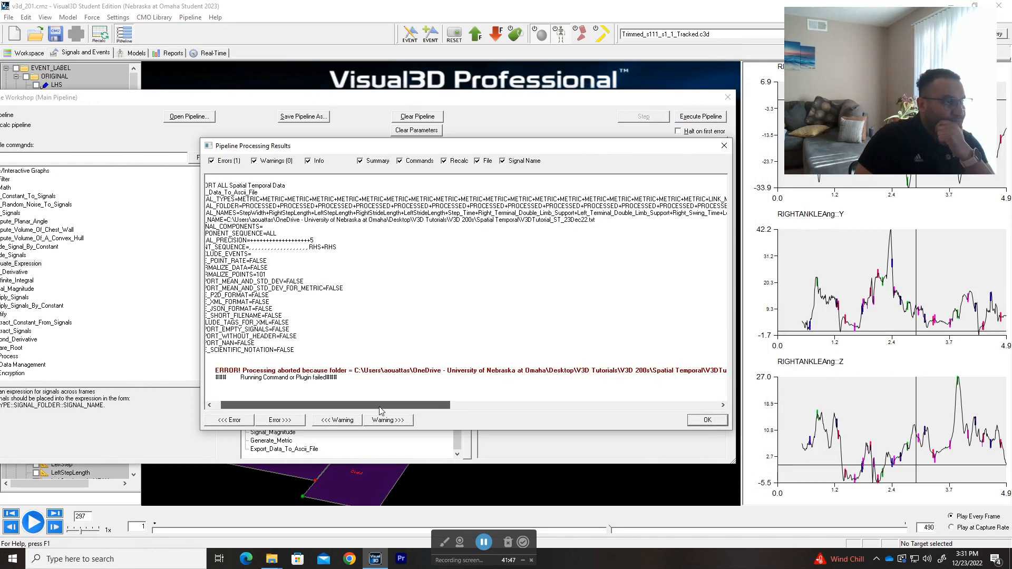
left_click_drag(380, 410, 446, 406)
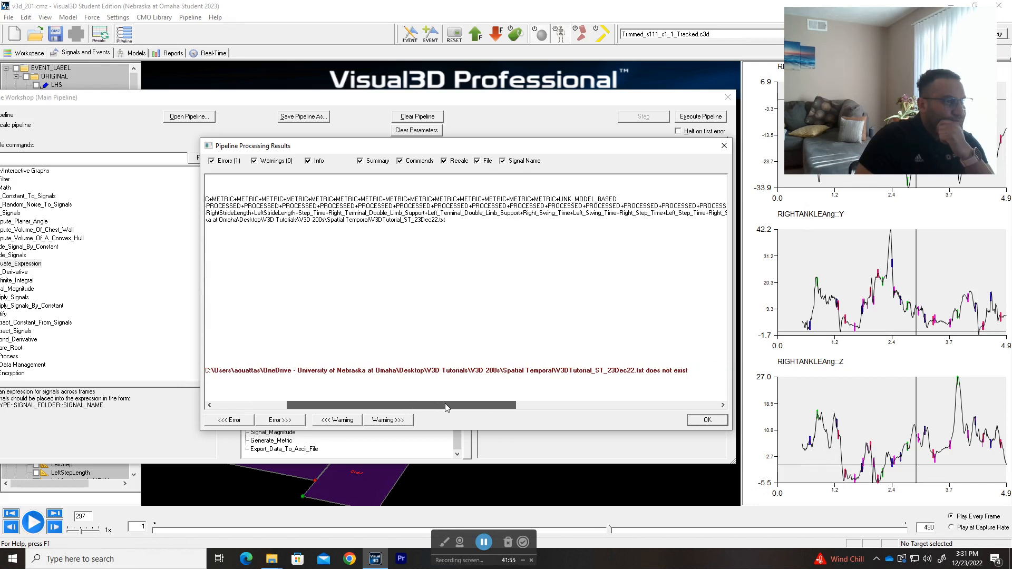
left_click_drag(445, 407, 445, 404)
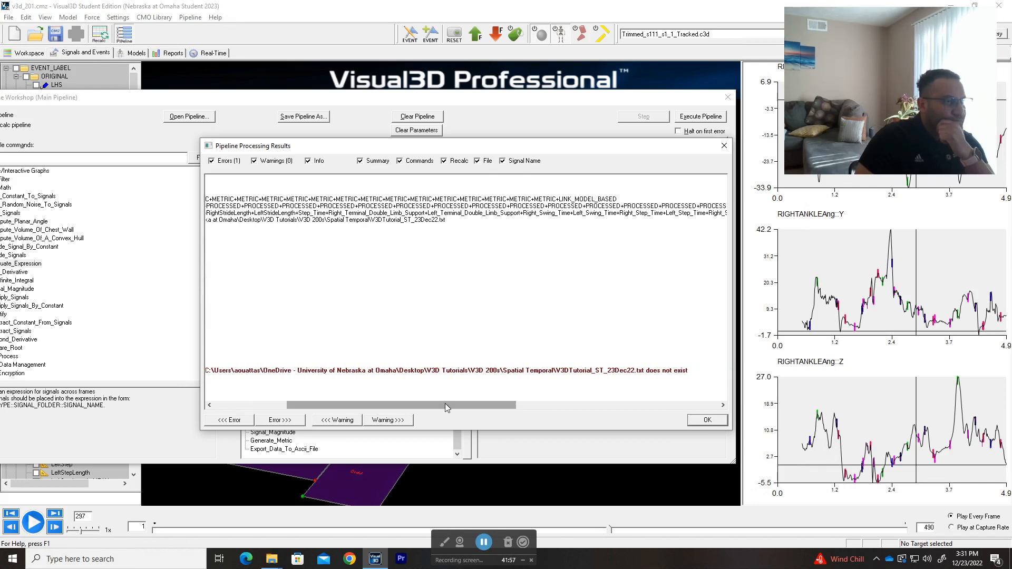
left_click(706, 420)
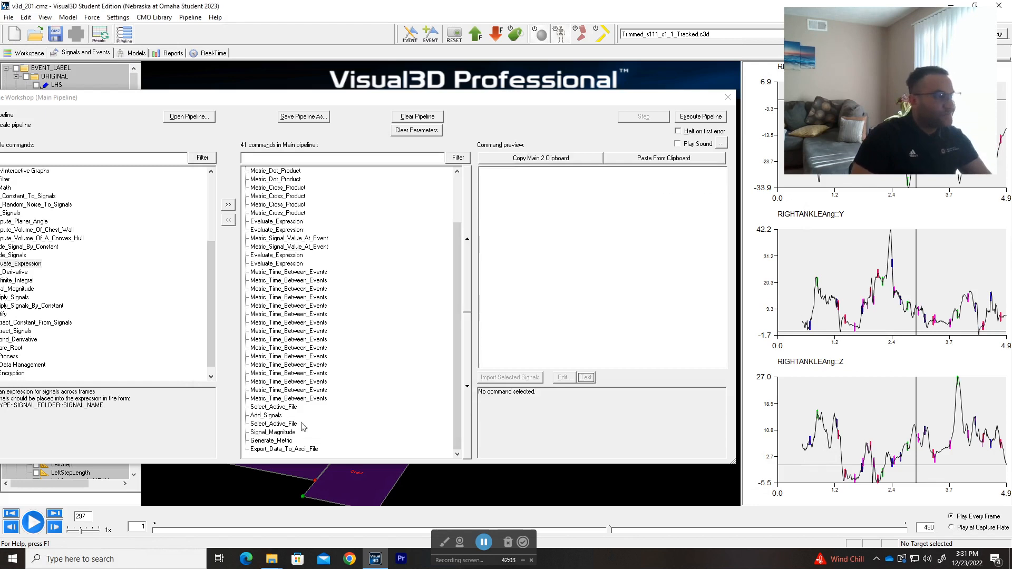
Step: Remove the Spatial Temporal subfolder from the exported ASCII file path so V3DTutorial_ST_23Dec22.txt goes directly into V3D 200s
double_click(291, 450)
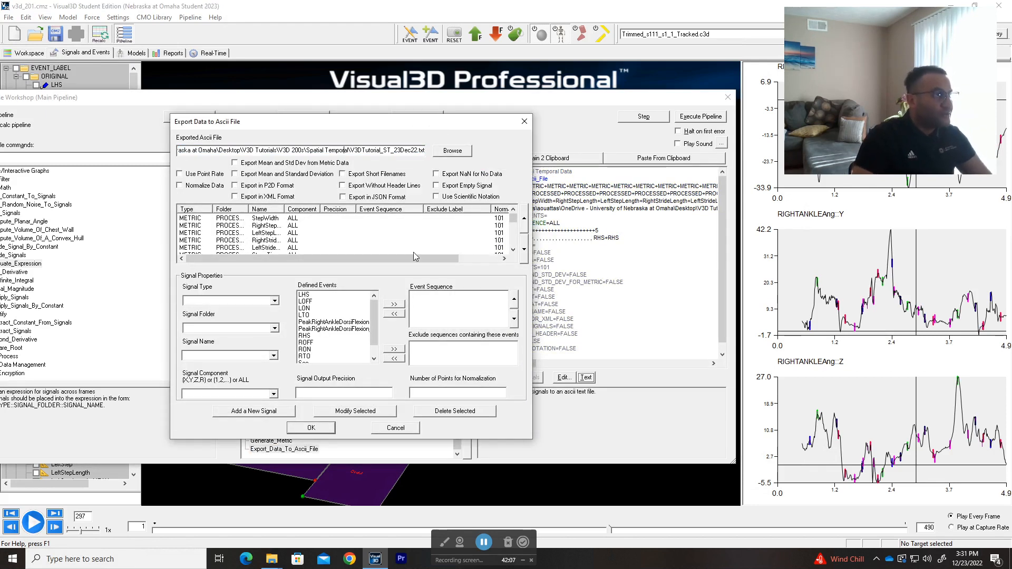
key("shift+Left")
key("shift+Left")
key("shift+Left")
key("shift+Left")
key("shift+Left")
key("shift+Left")
key("shift+Left")
key("shift+Left")
key("shift+Left")
key("shift+Left")
key("shift+Left")
key("shift+Left")
key("shift+Left")
key("shift+Left")
key("shift+Left")
key("shift+Left")
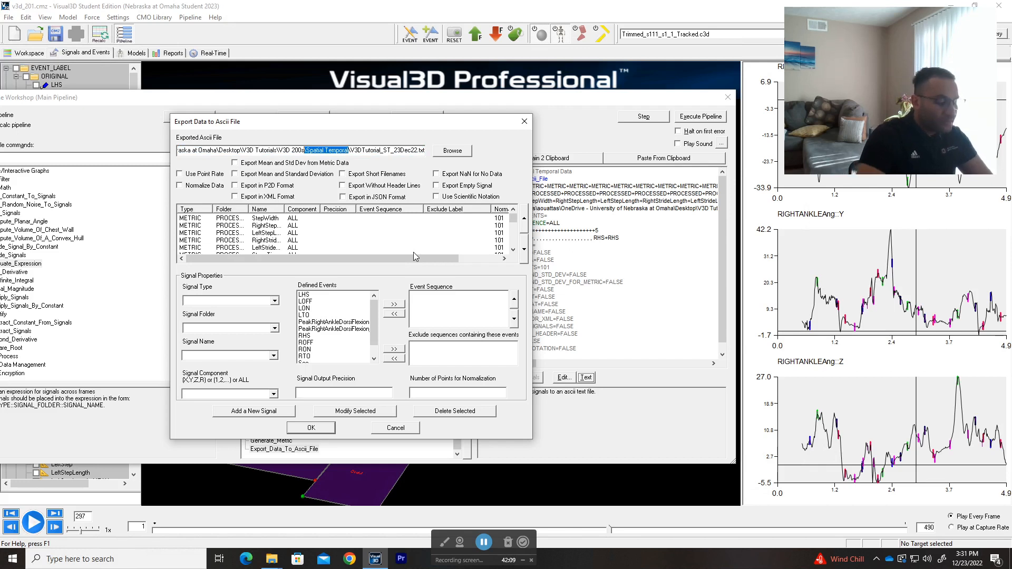
key("BackSpace")
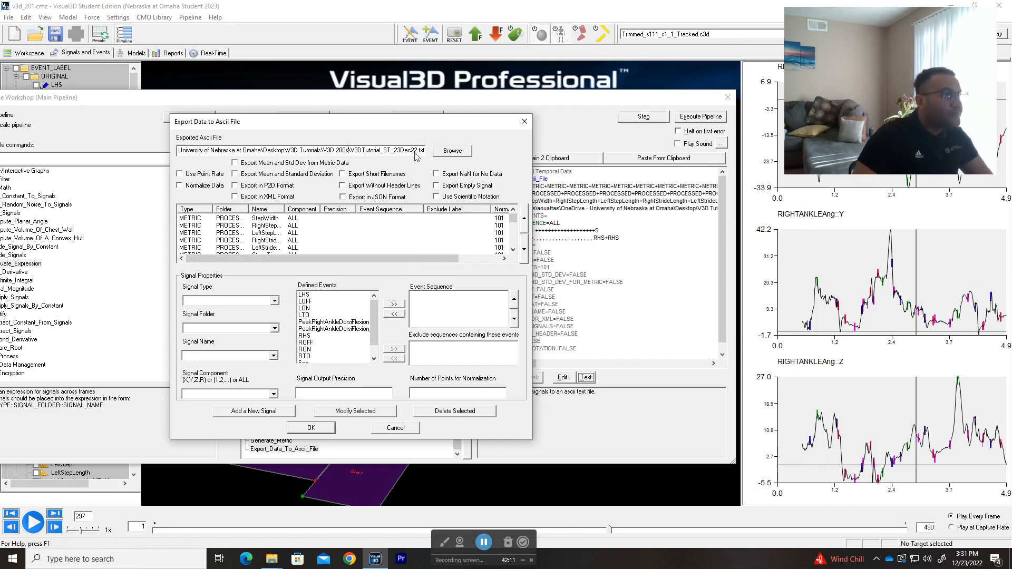
left_click(311, 428)
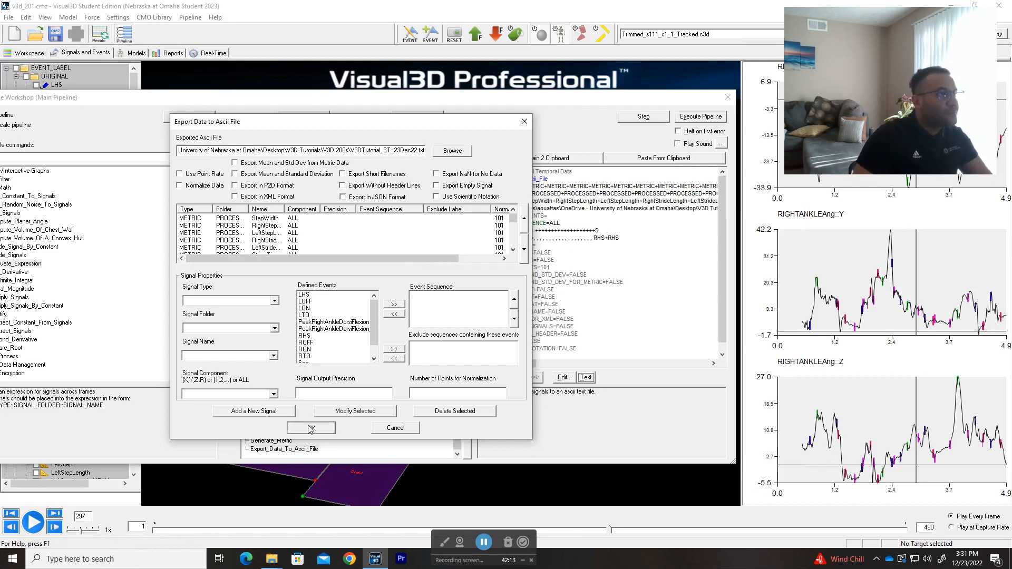
Step: Switch to File Explorer and check the V3D 200s folder inside V3D Tutorials
key("alt+Tab")
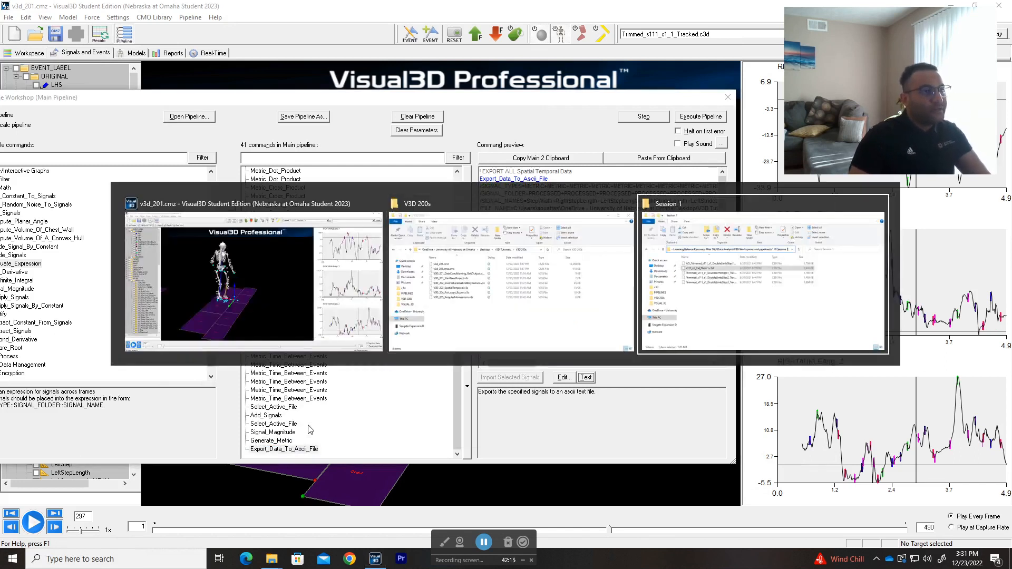
key("alt+Tab")
key("alt+Tab")
key("alt+Tab")
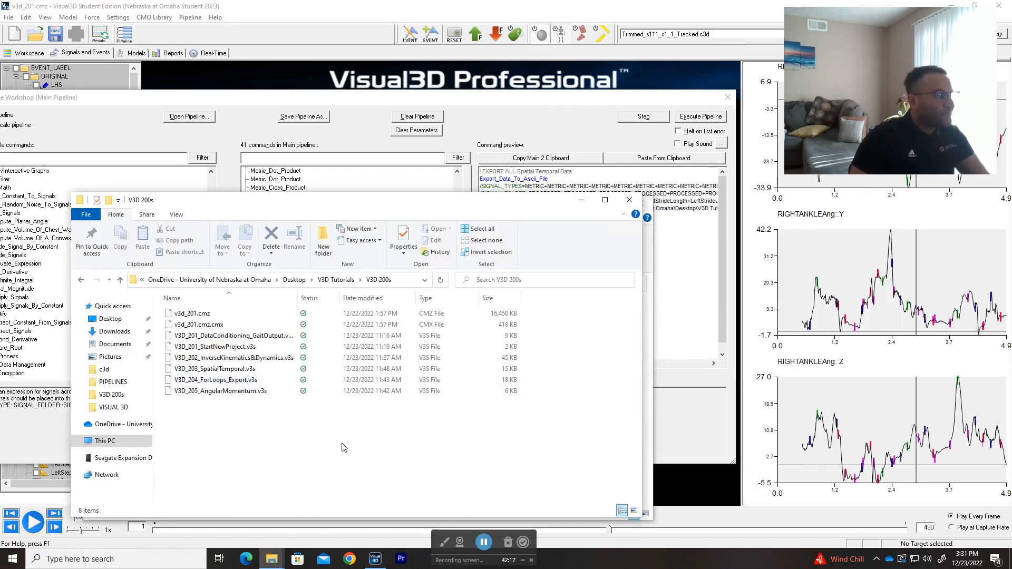
left_click(340, 280)
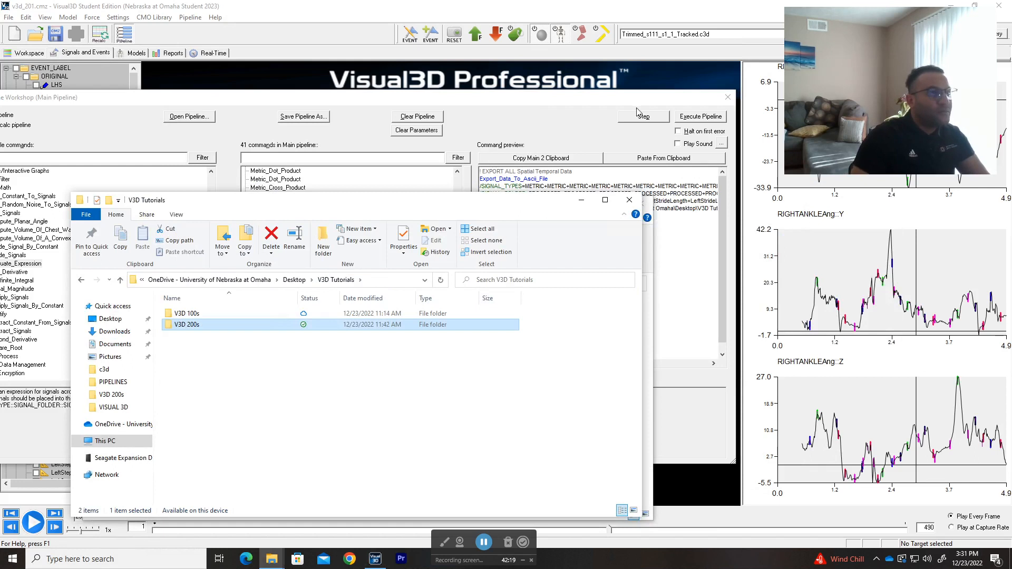
double_click(278, 327)
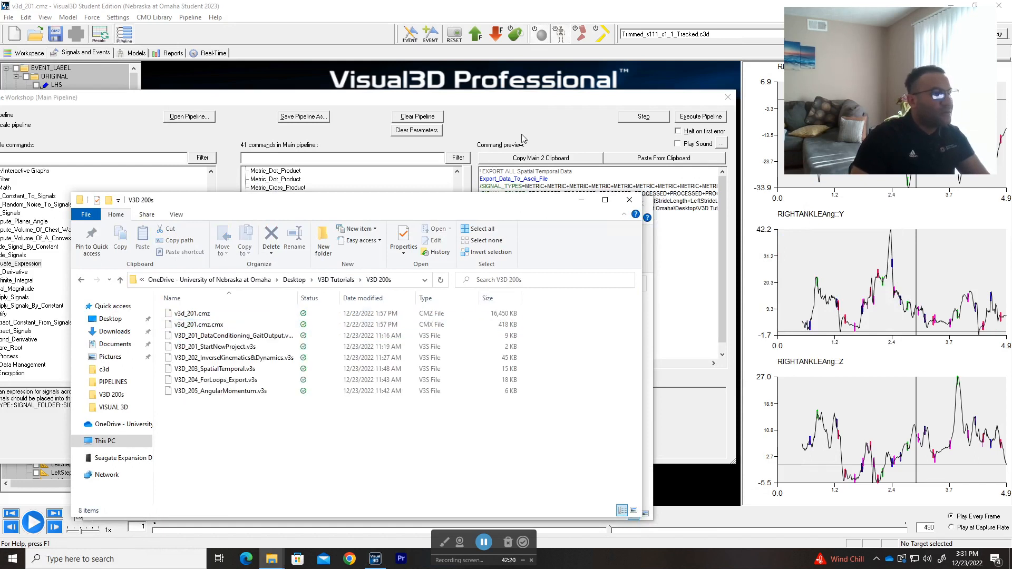
Step: Return to the Visual3D pipeline, rerun only the Export_Data_To_Ascii_File command and dismiss the processing results
left_click(656, 103)
left_click(643, 117)
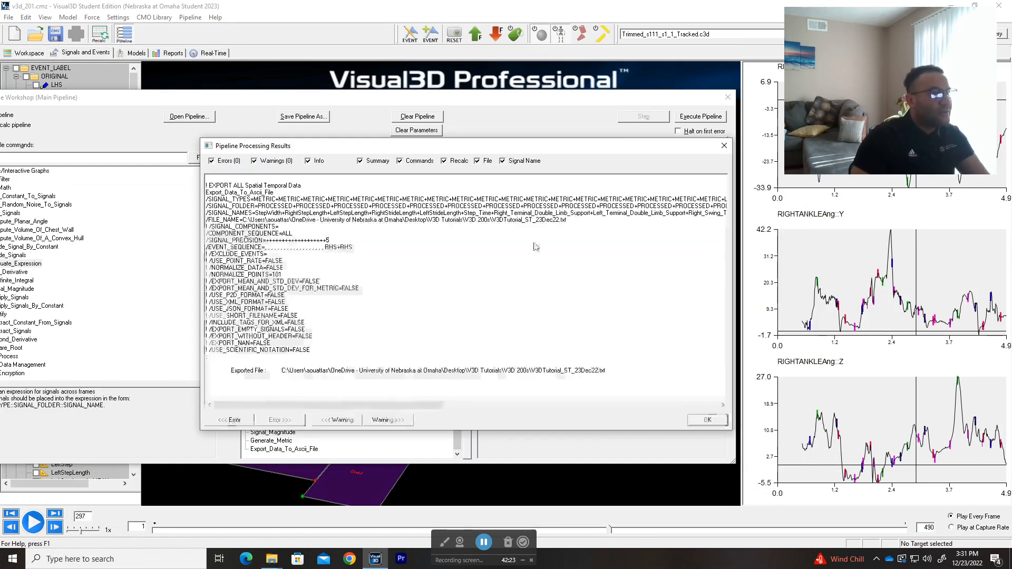
left_click(693, 422)
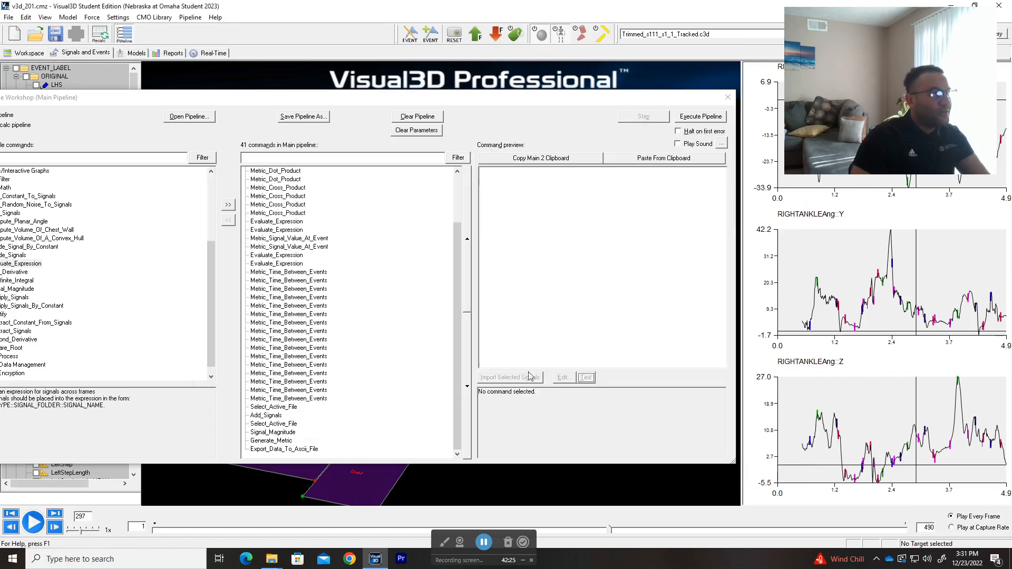
Step: Open the exported V3DTutorial_ST_23Dec22.txt from the V3D 200s folder in Excel
key("alt+Tab")
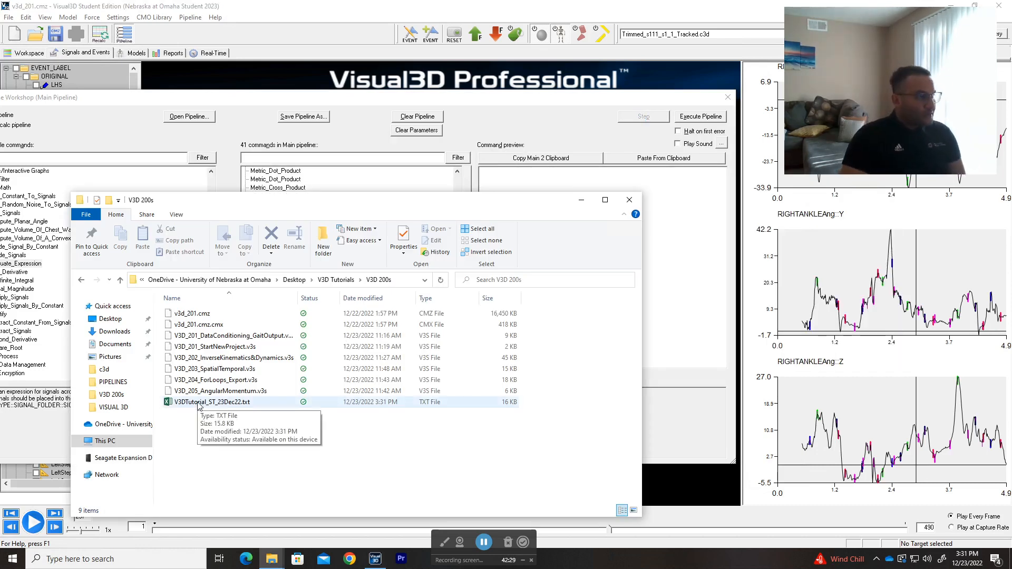
double_click(198, 403)
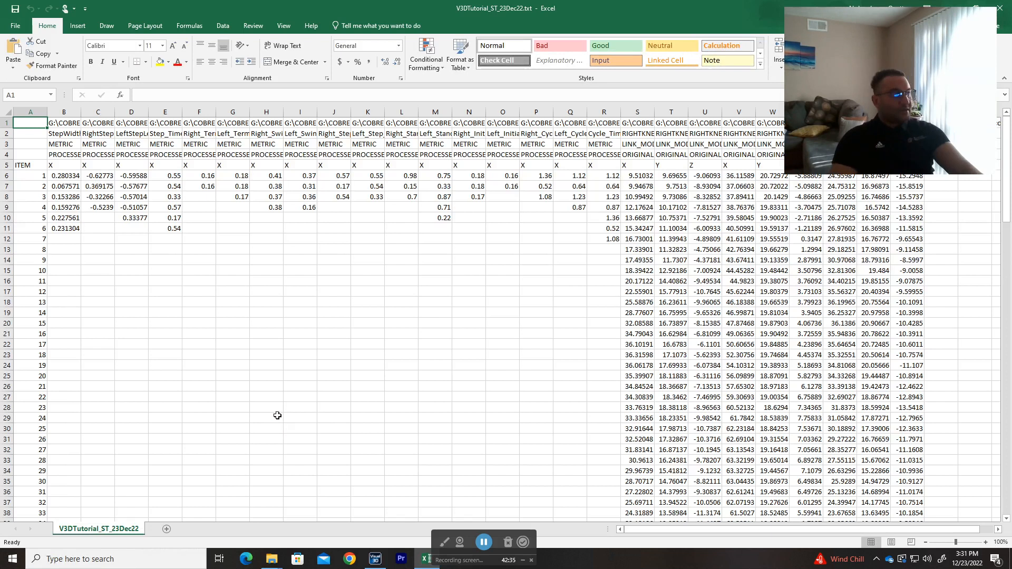
left_click_drag(901, 92, 912, 113)
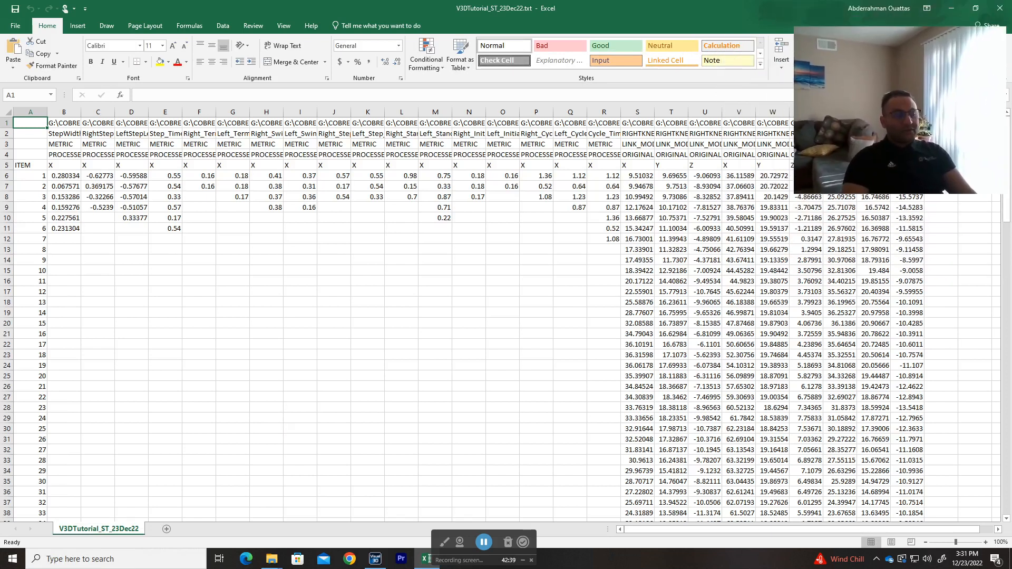
left_click(375, 389)
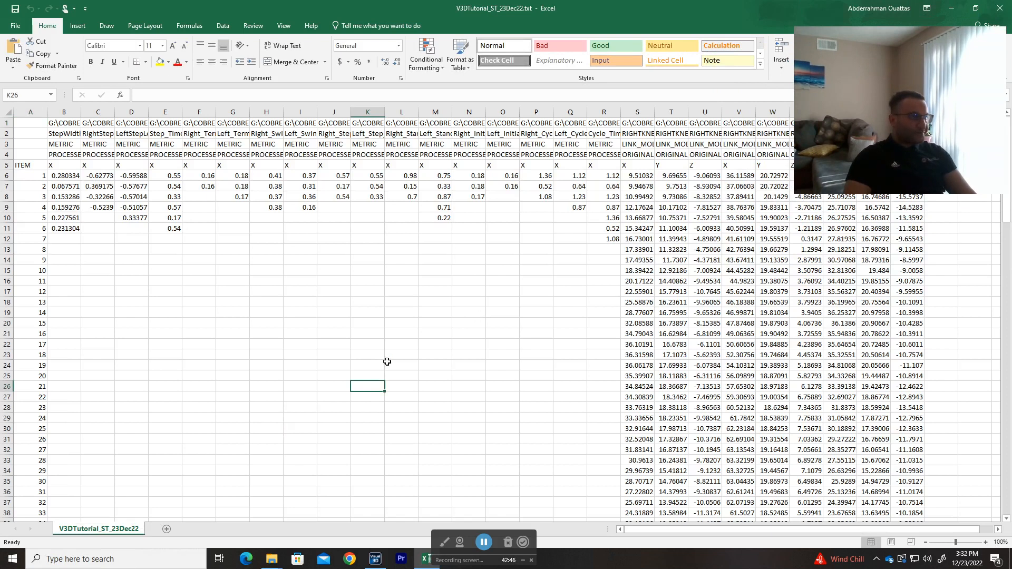
Step: Examine the full source file path in cell B1 above the StepWidth column, leaving the cell unedited
left_click(75, 123)
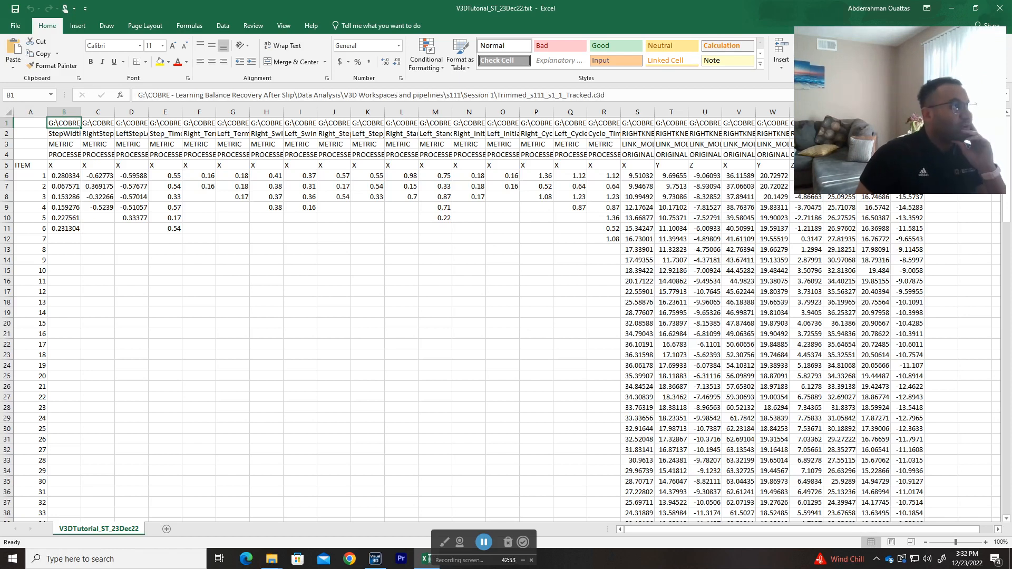
left_click_drag(138, 95, 606, 95)
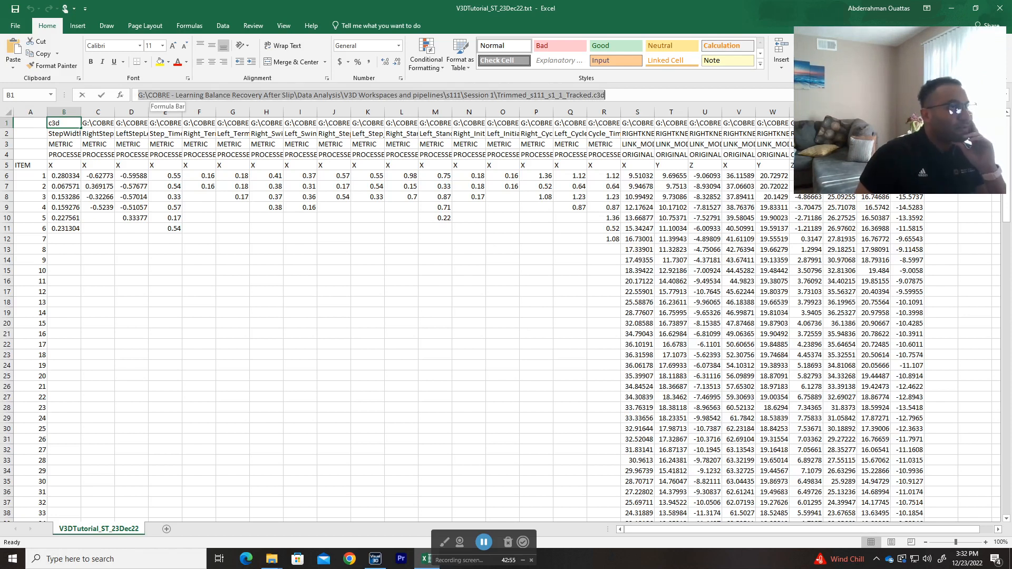
left_click(606, 95)
key("Escape")
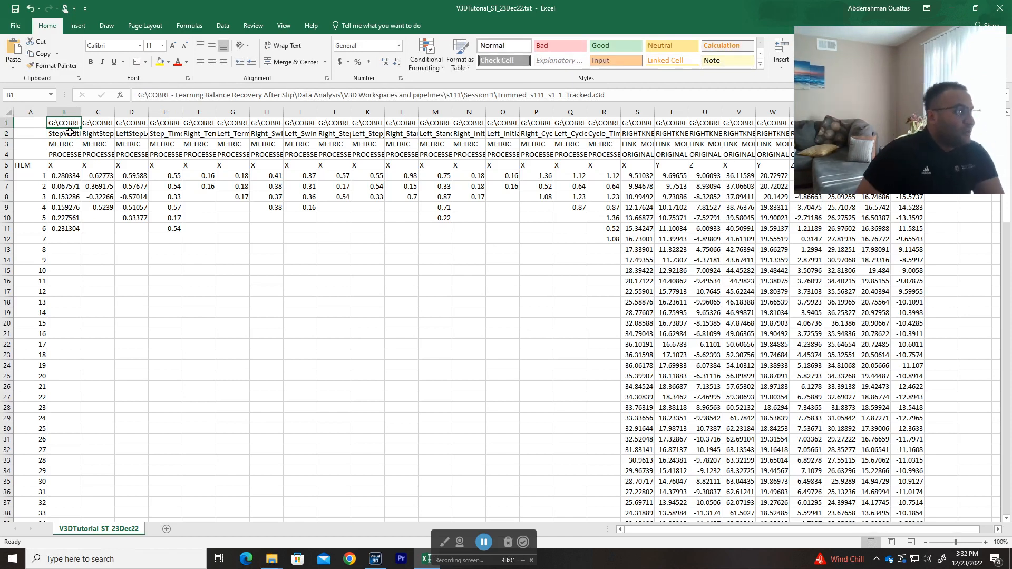
Step: Examine the StepWidth column's header cells B2 to B5 for its signal name, type, folder and component
left_click(69, 133)
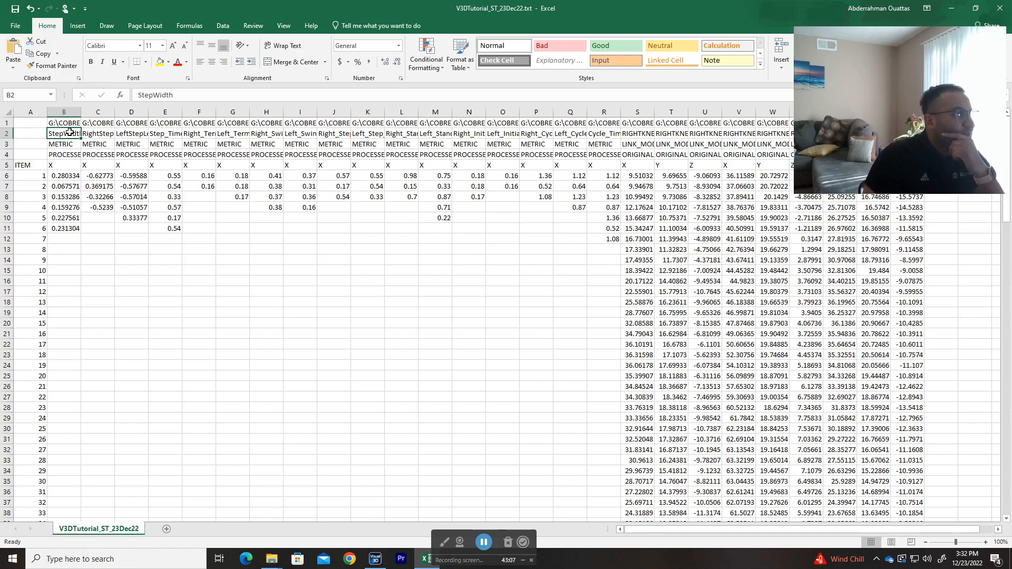
key("Down")
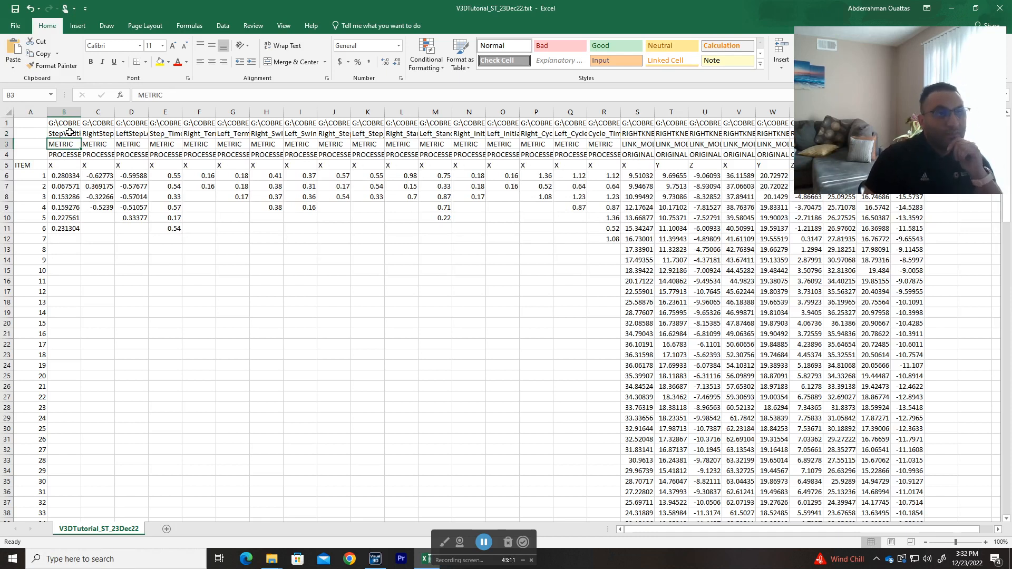
key("Down")
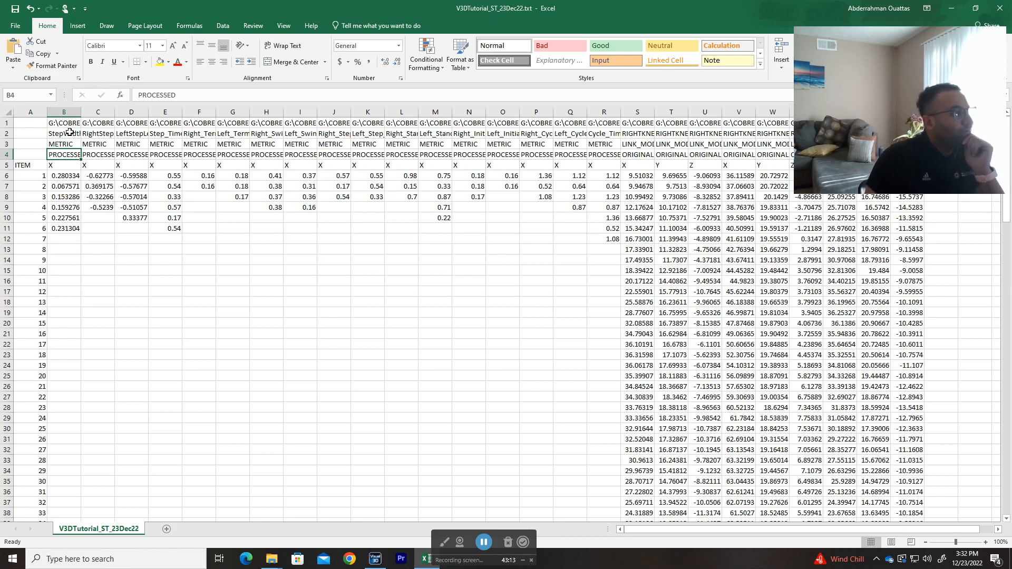
key("Up")
key("Down")
key("Down")
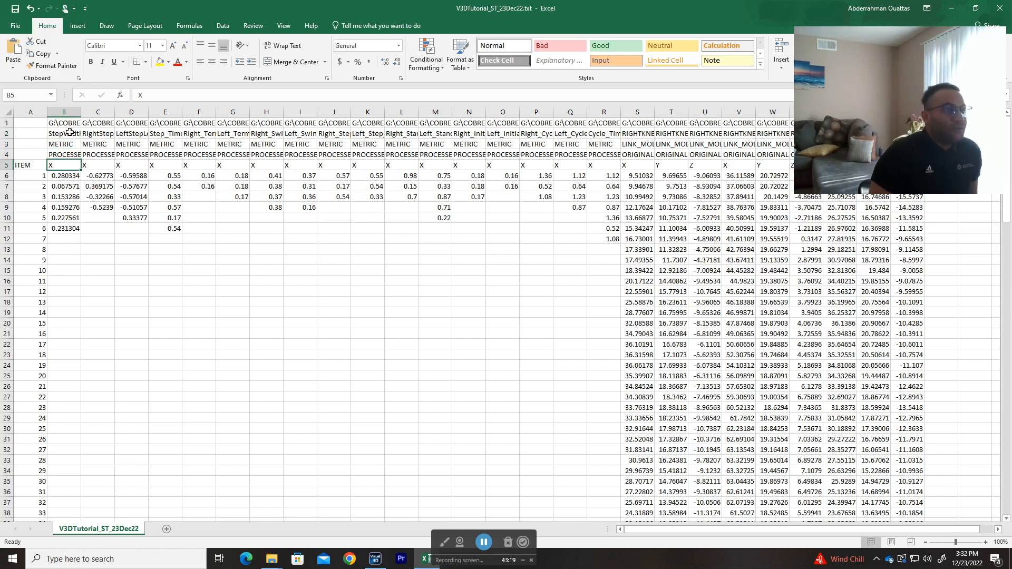
Step: Examine the RIGHTKNEEAng signal headers and component labels across columns S to AA
left_click(648, 133)
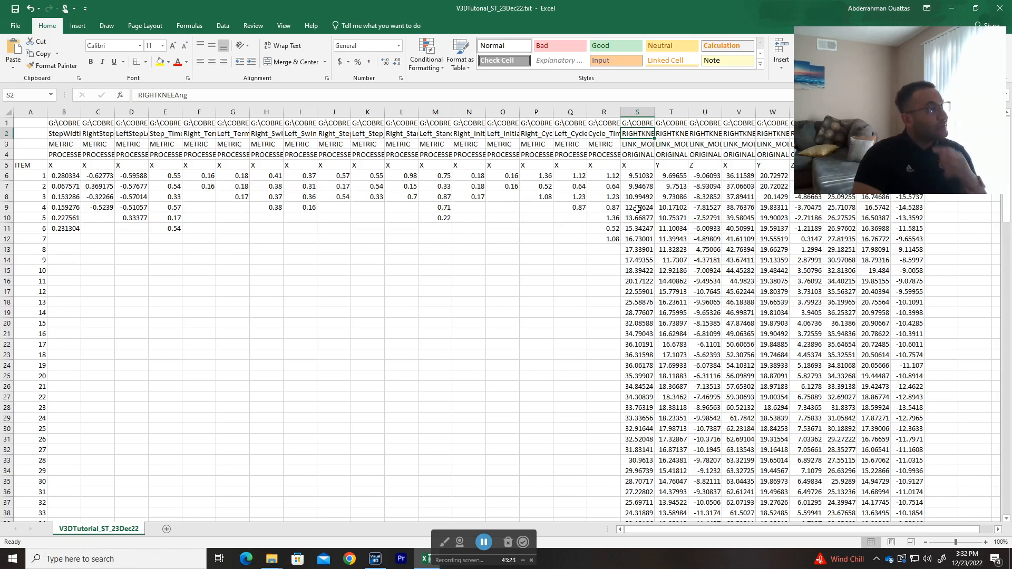
key("ctrl+Right")
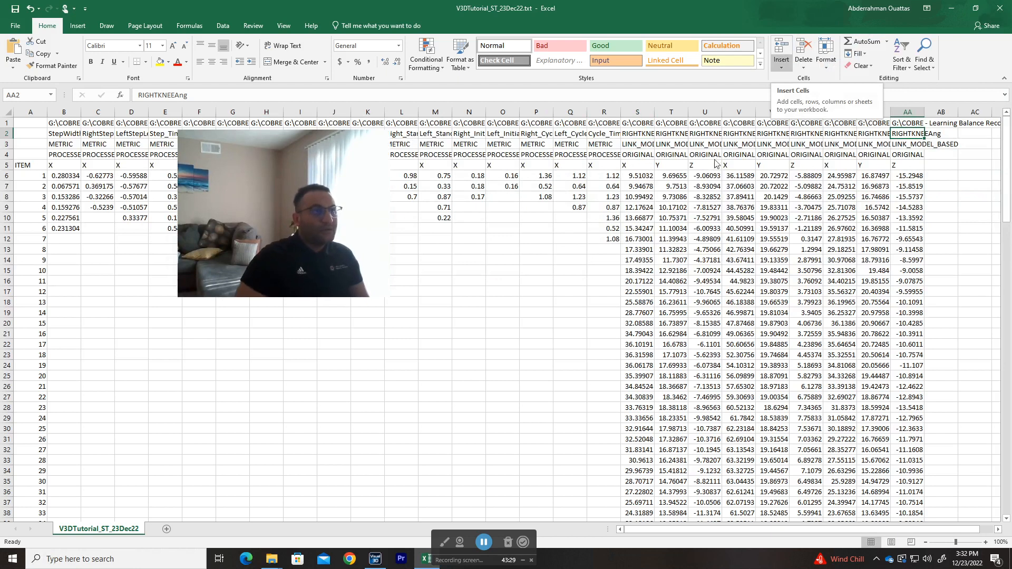
key("Up")
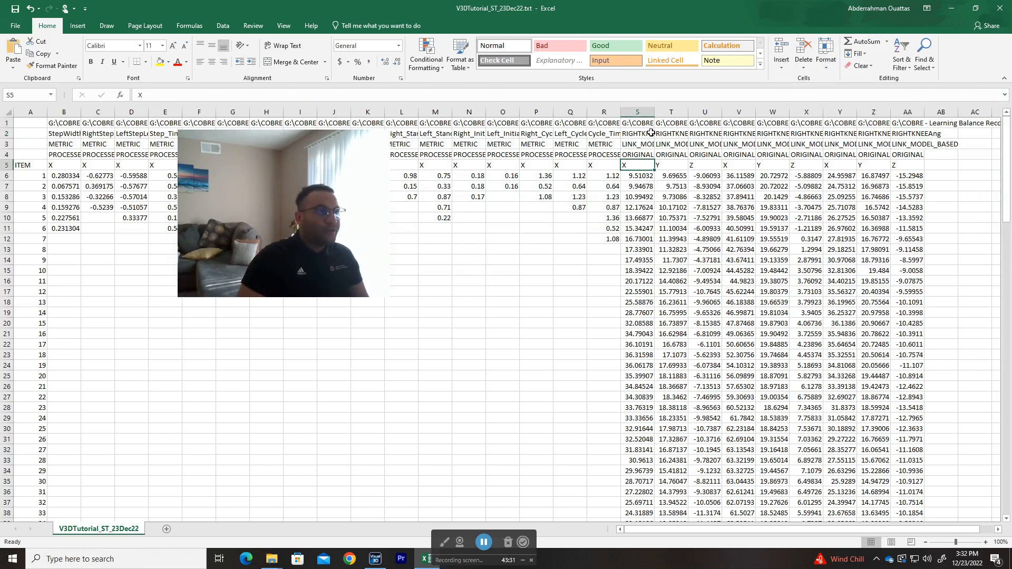
key("Right")
key("Right")
key("Up")
key("Up")
key("Right")
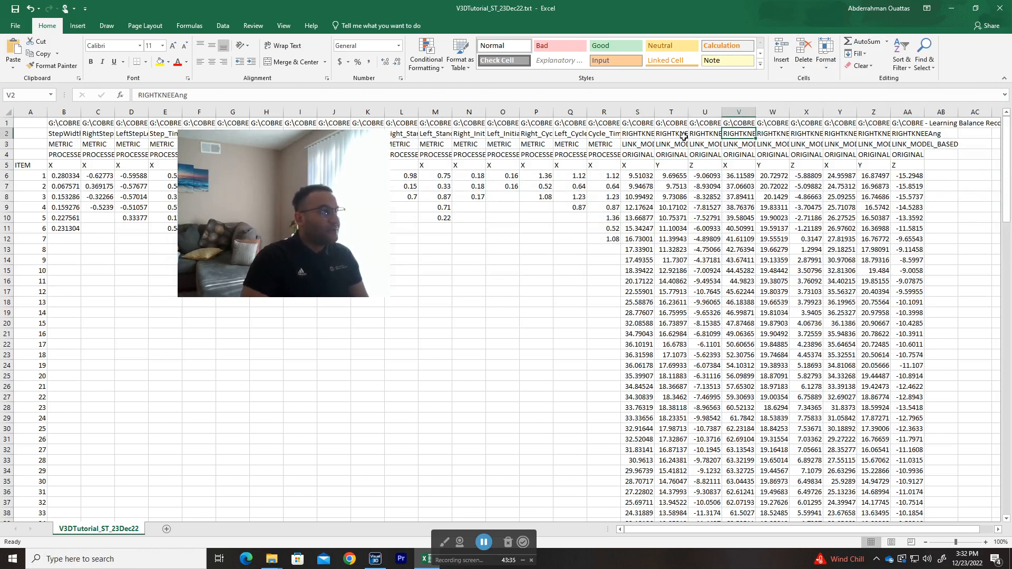
key("Right")
key("Right")
key("Right")
key("Right")
key("Right")
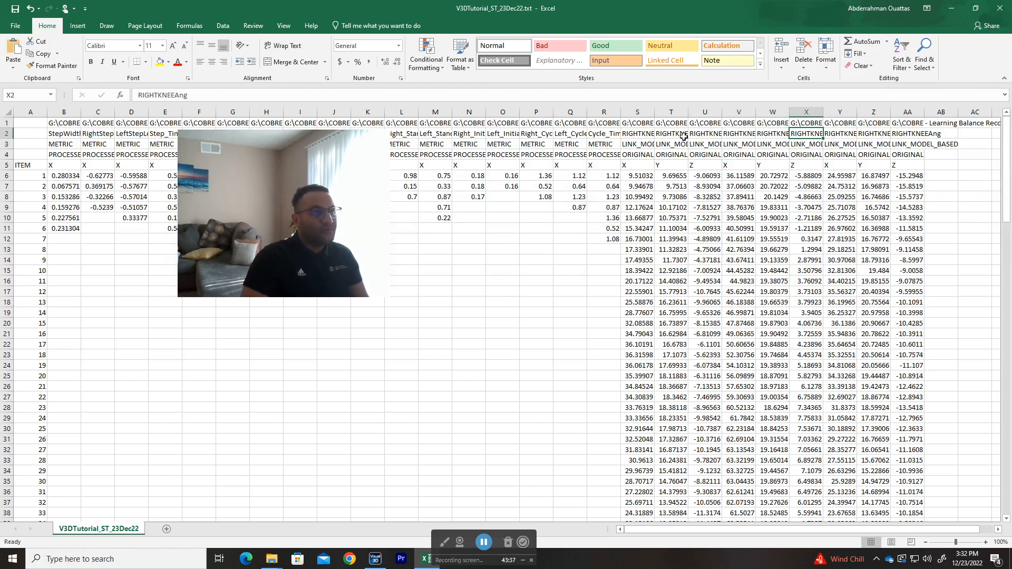
Step: Check the component header of the first RIGHTKNEEAng column, S, and how far its data extends
key("Left")
key("Left")
key("Left")
key("Left")
key("Left")
key("Left")
key("Left")
key("Left")
key("Down")
key("Down")
key("Down")
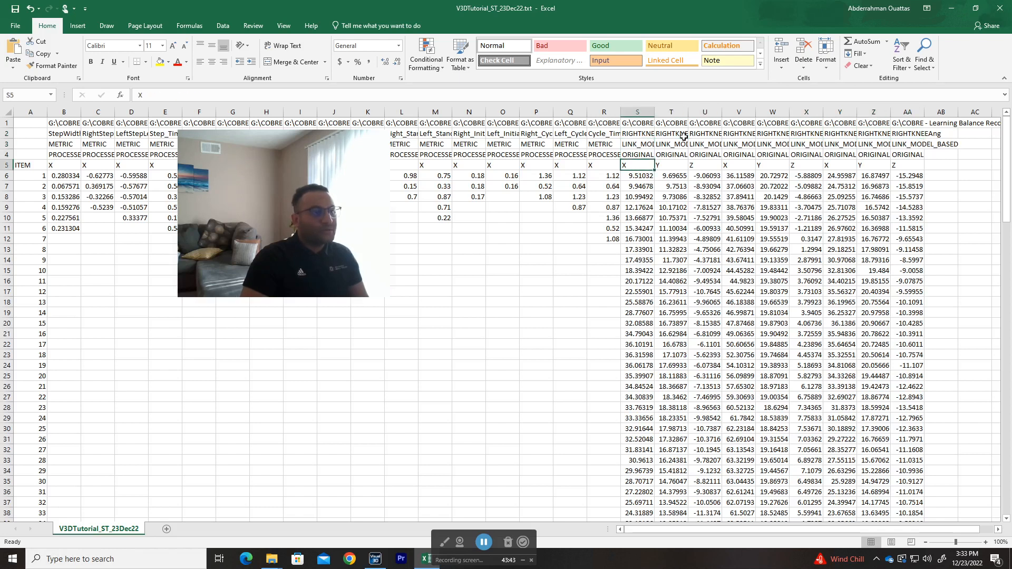
key("ctrl+Down")
key("ctrl+Up")
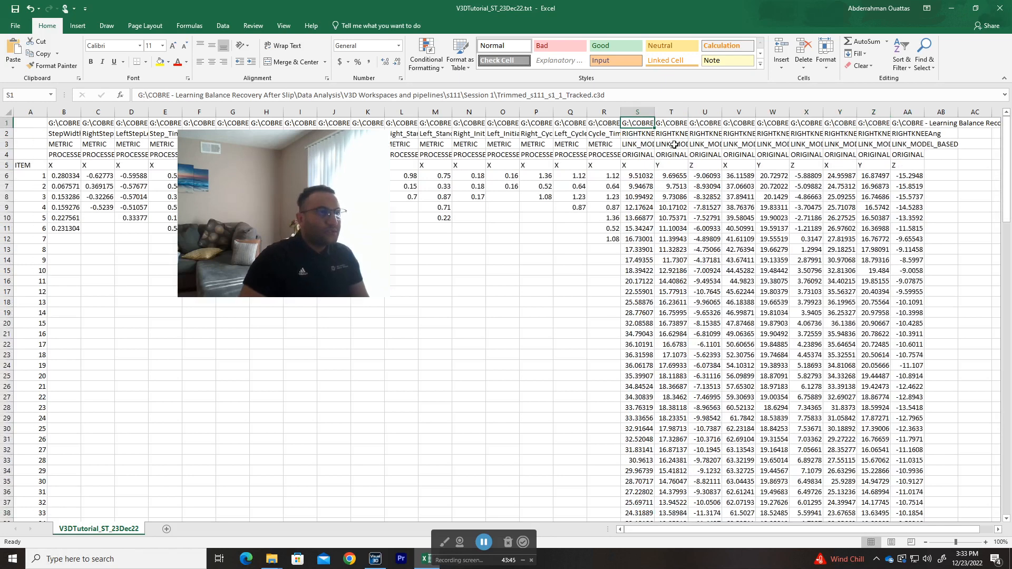
key("Down")
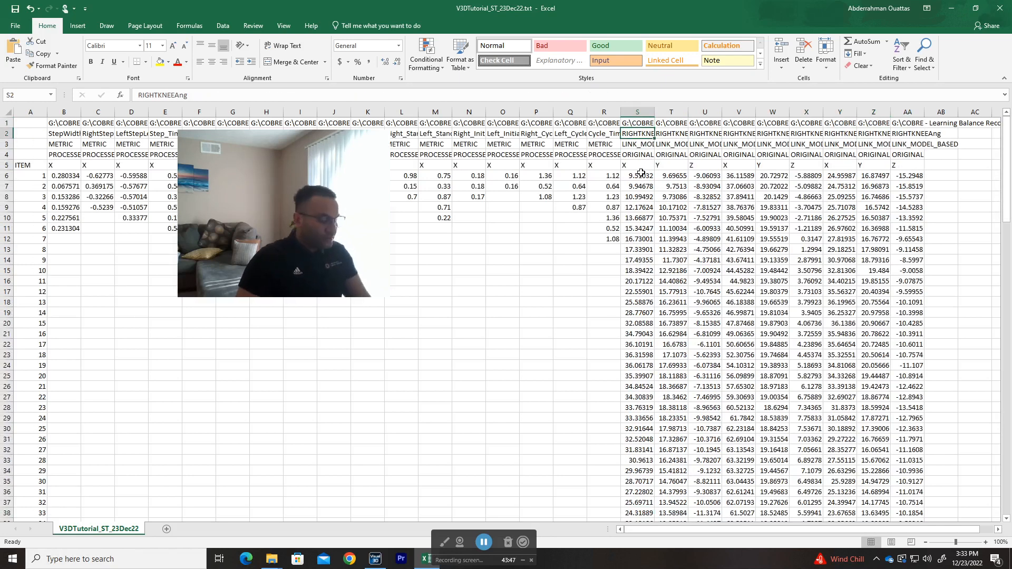
Step: Switch to Visual3D and inspect the RIGHTKNEEAng signal's event sequence in the Export_Data_To_Ascii_File settings, closing them without changes
key("alt+Tab")
key("alt+Tab")
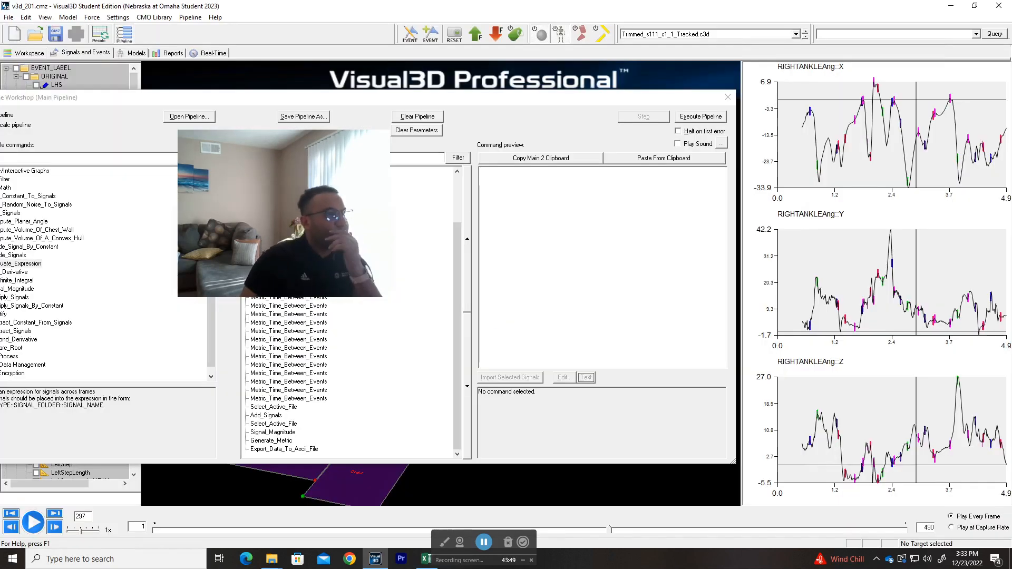
left_click(278, 449)
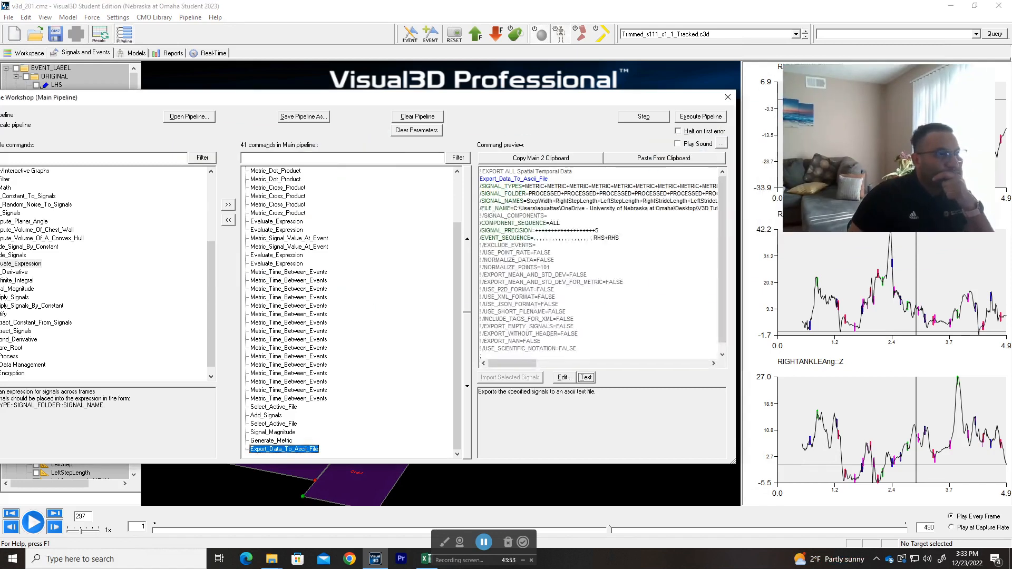
double_click(291, 450)
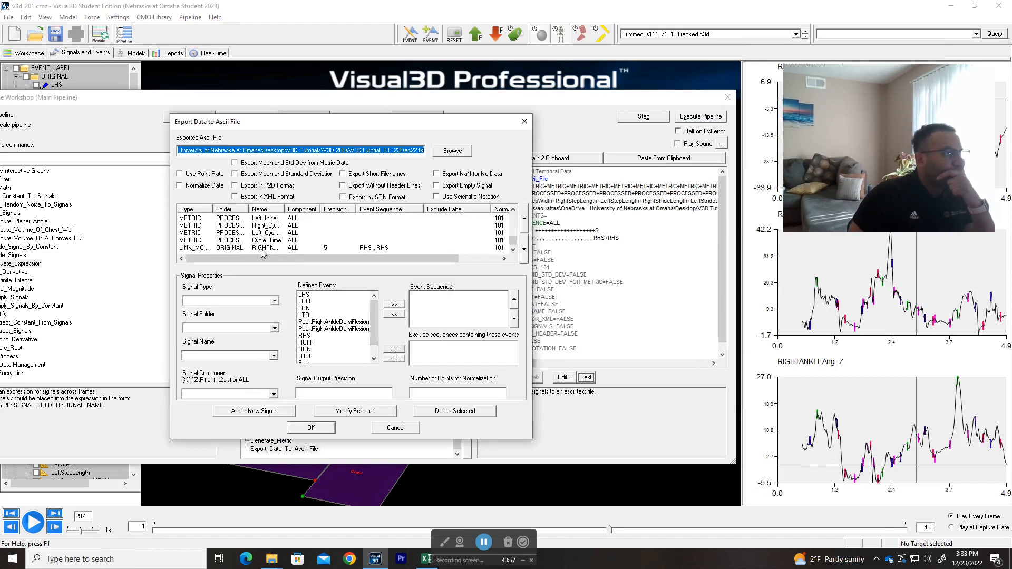
left_click(262, 247)
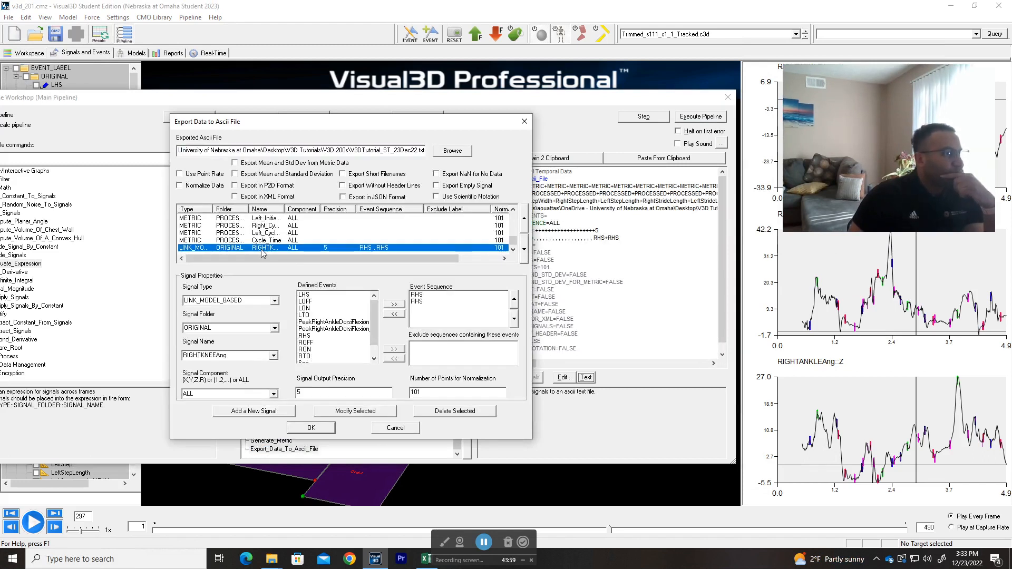
left_click(522, 123)
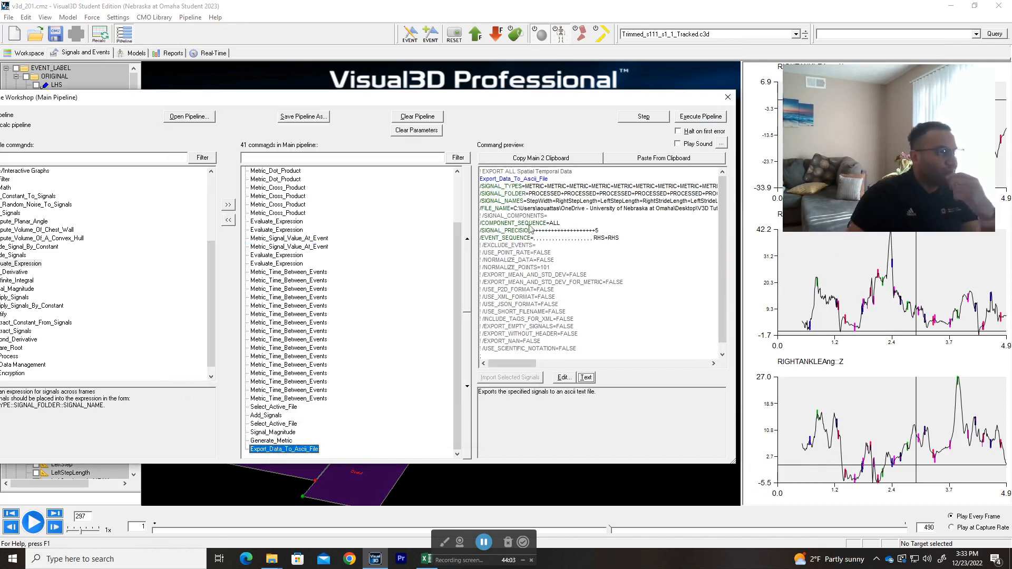
Step: Return to Excel, plot S6:S142 as a scatter chart with smooth lines and move the chart clear of the data columns
key("alt+Tab")
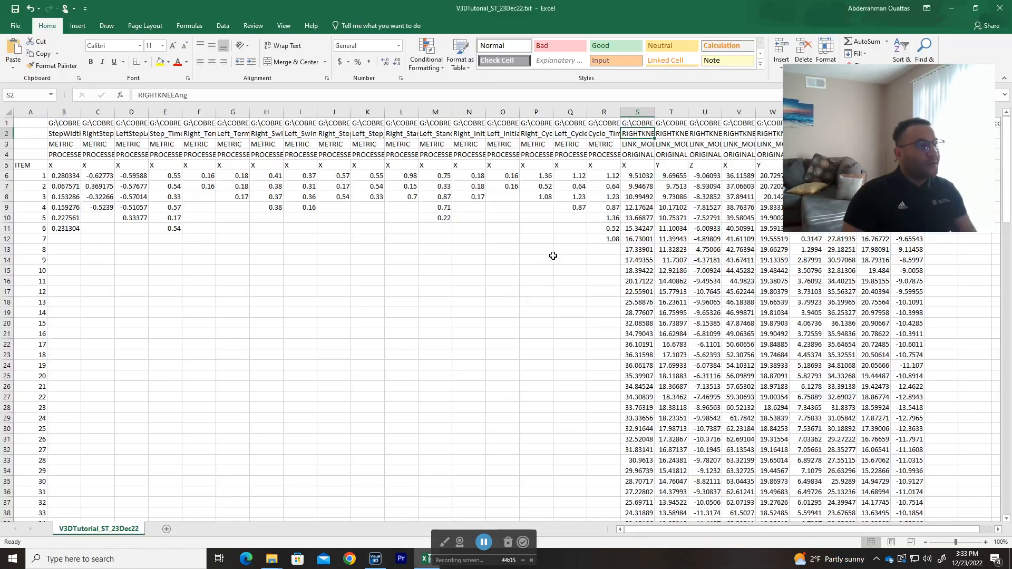
left_click(641, 177)
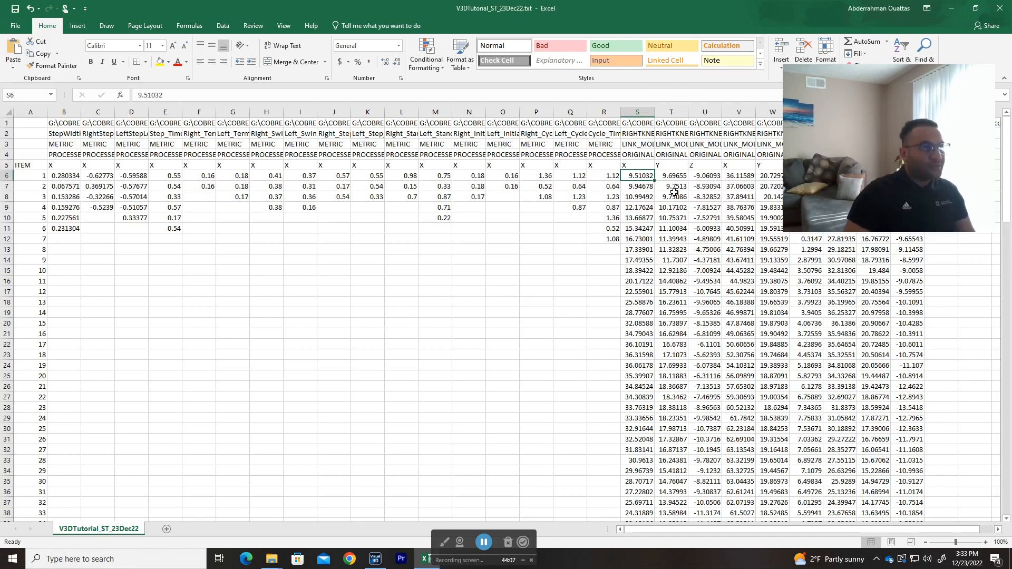
key("ctrl+shift+Down")
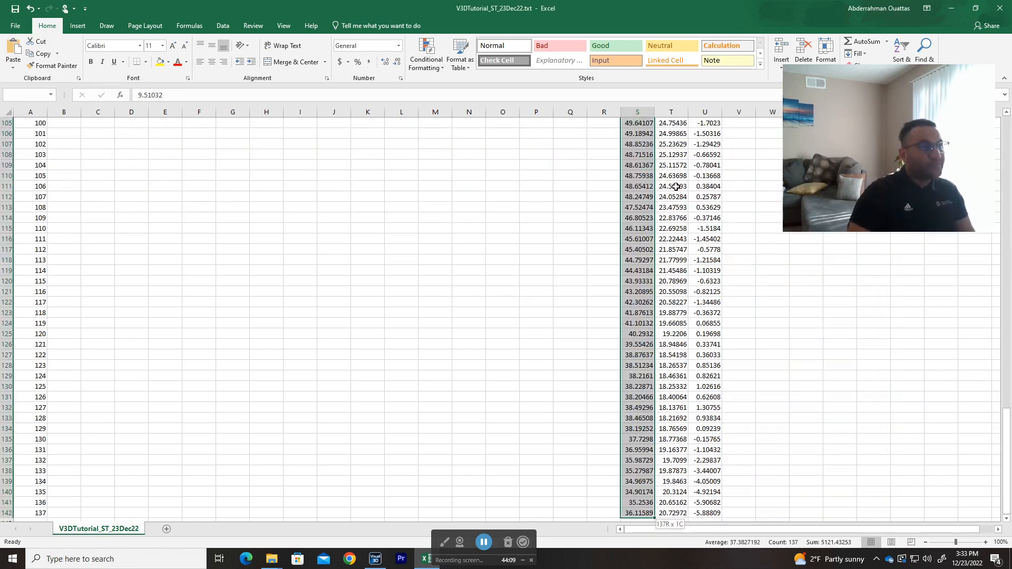
left_click(112, 30)
left_click(77, 27)
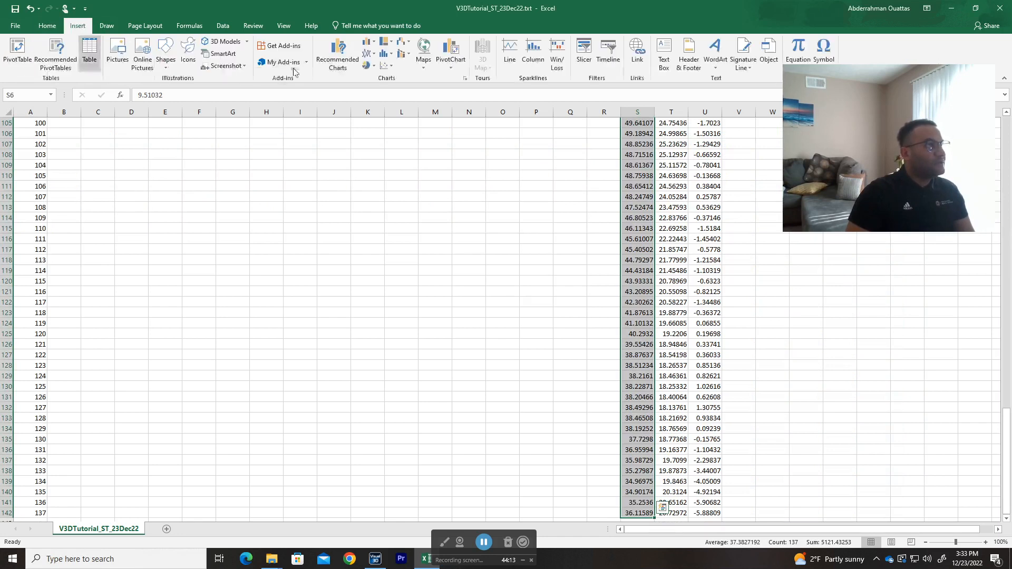
left_click(387, 65)
left_click(449, 100)
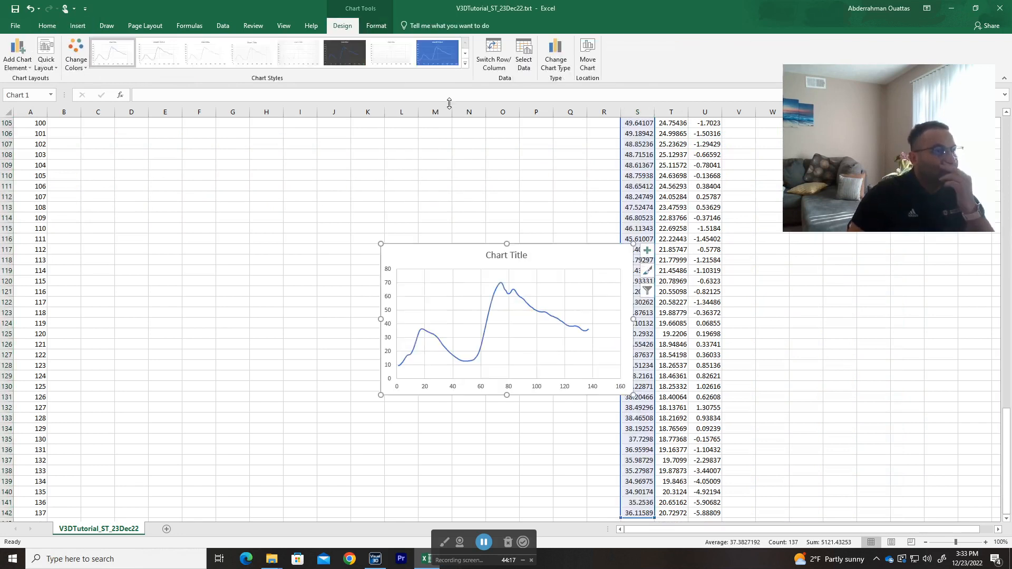
left_click_drag(586, 257, 534, 191)
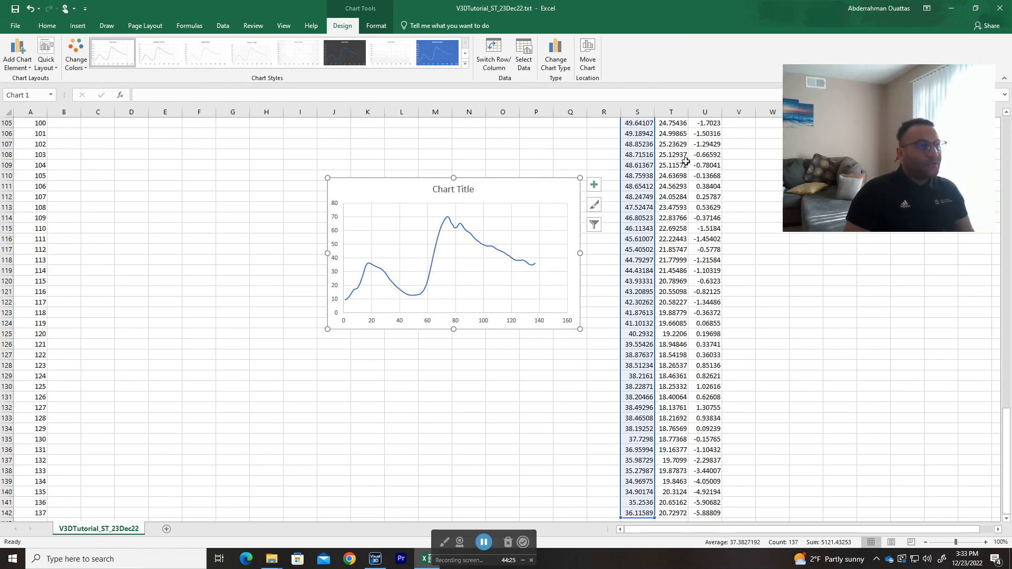
Step: Plot V6:V58 as a scatter chart with smooth lines and move the chart away from the data columns
left_click(634, 513)
key("ctrl+Up")
key("Right")
key("Right")
key("Right")
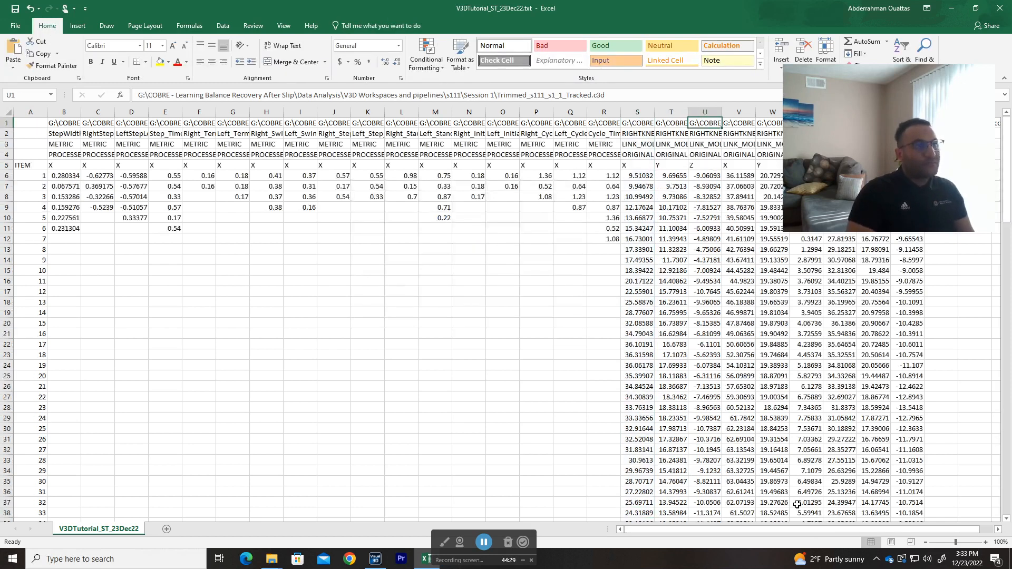
key("Down")
key("Down")
key("Down")
key("Down")
key("Down")
key("shift+Down")
key("shift+Down")
key("shift+Down")
key("shift+Down")
key("shift+Down")
key("shift+Down")
key("shift+Down")
key("shift+Down")
key("shift+Down")
key("shift+Down")
key("shift+Down")
key("shift+Down")
key("shift+Down")
key("shift+Down")
key("shift+Down")
key("shift+Down")
key("shift+Down")
key("shift+Down")
key("shift+Down")
key("shift+Down")
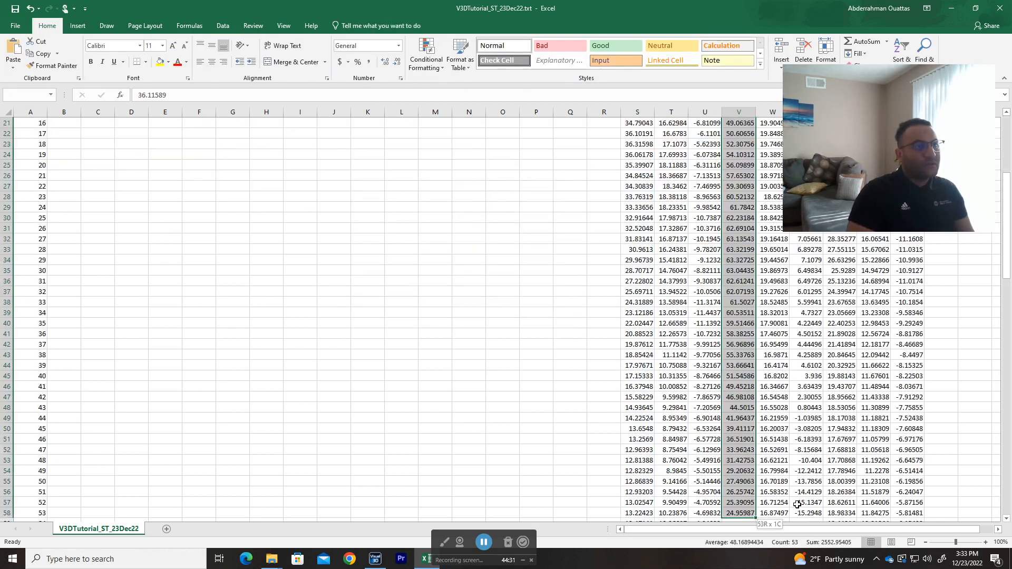
left_click(78, 25)
left_click(383, 66)
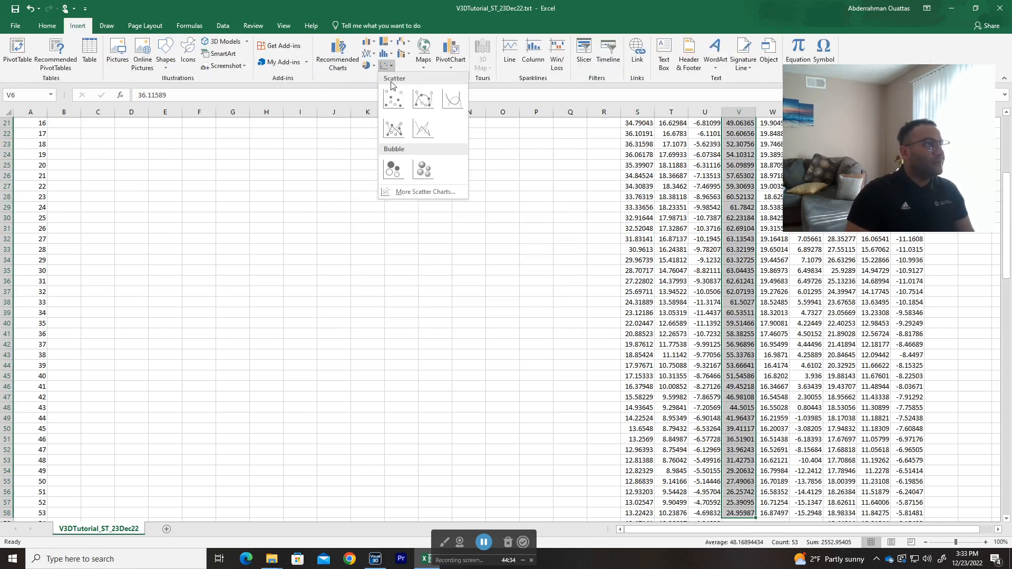
left_click(452, 99)
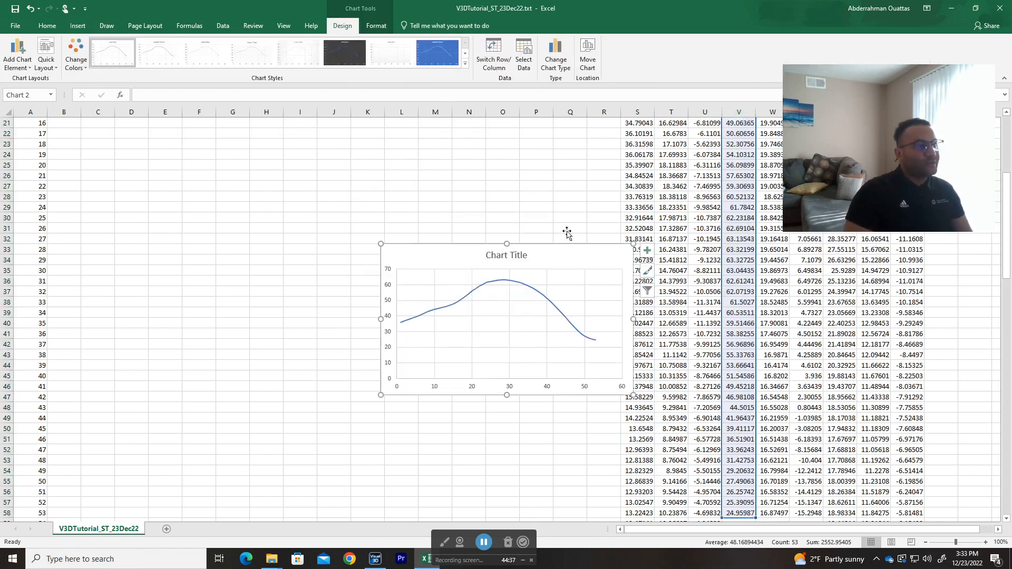
left_click_drag(579, 245, 526, 225)
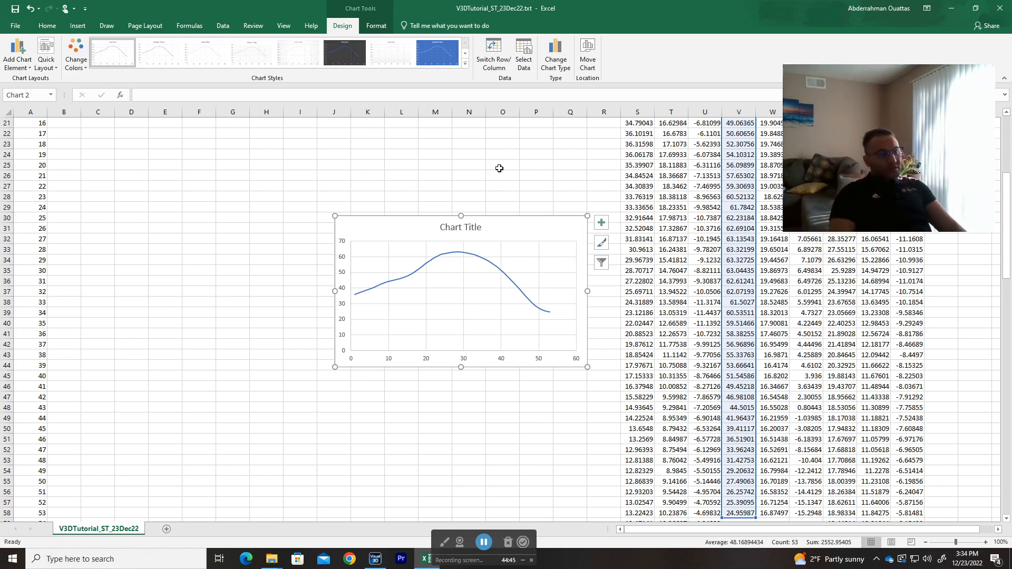
left_click_drag(537, 235, 441, 204)
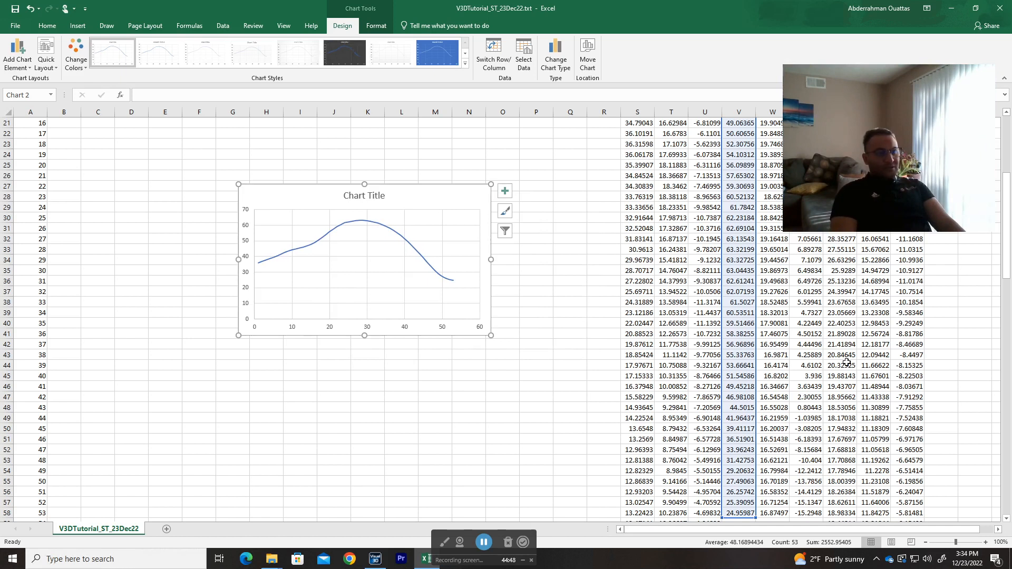
Step: Delete the chart of the column V data and close the V3DTutorial_ST_23Dec22.txt workbook without saving
left_click(772, 468)
scroll(769, 470, "down", 6)
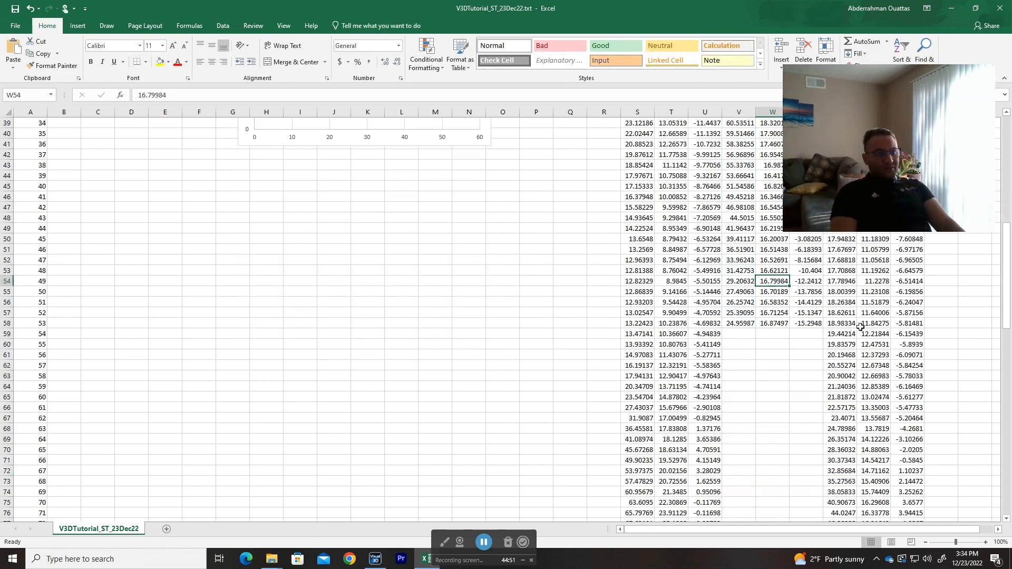
key("ctrl+Up")
key("Right")
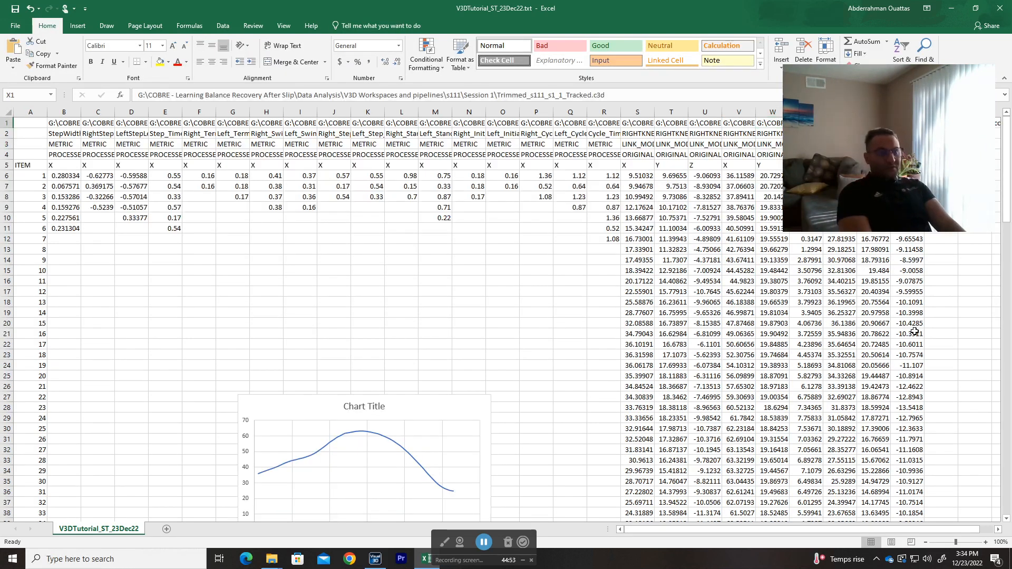
left_click_drag(434, 415, 490, 264)
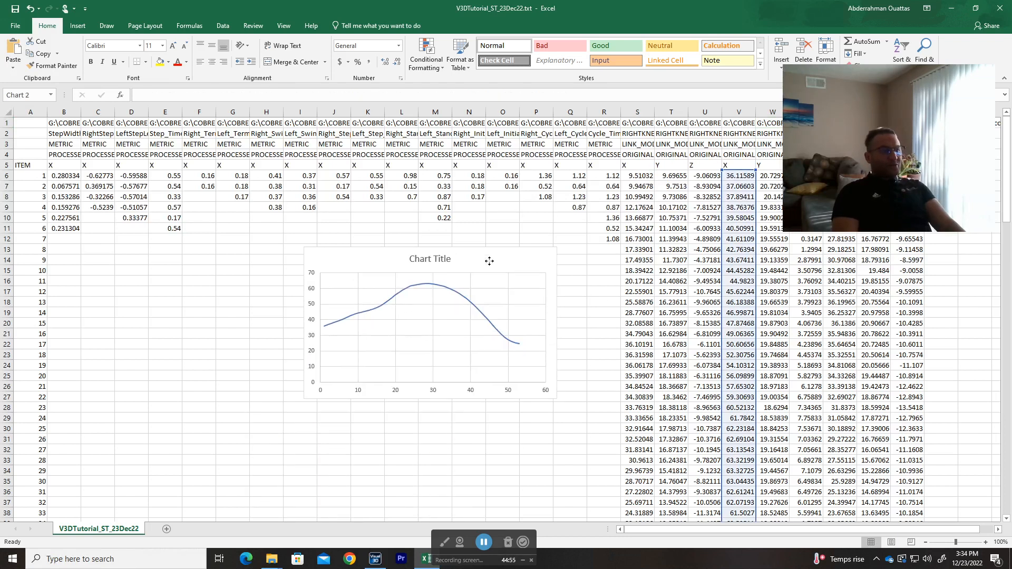
key("Delete")
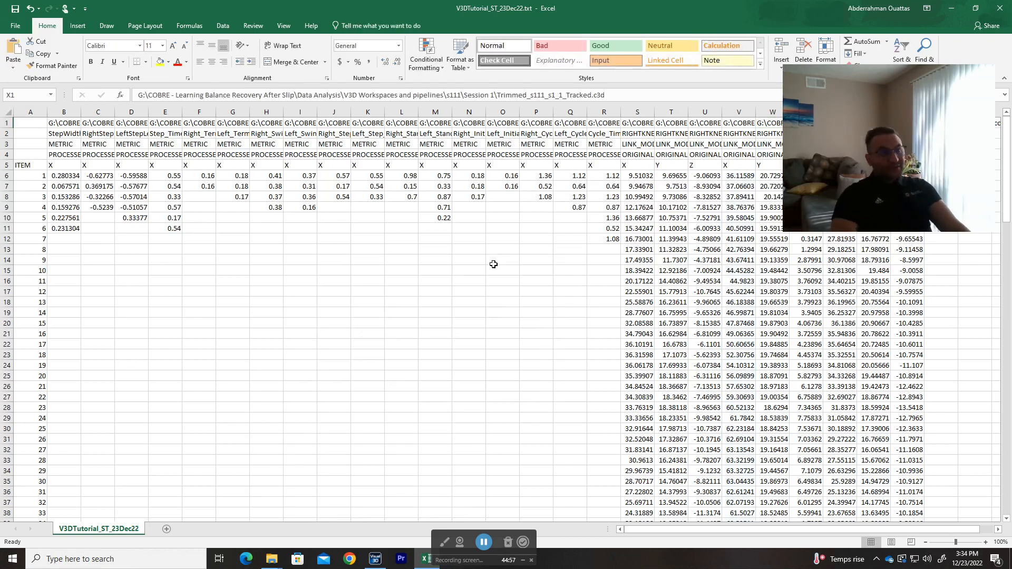
left_click(1000, 8)
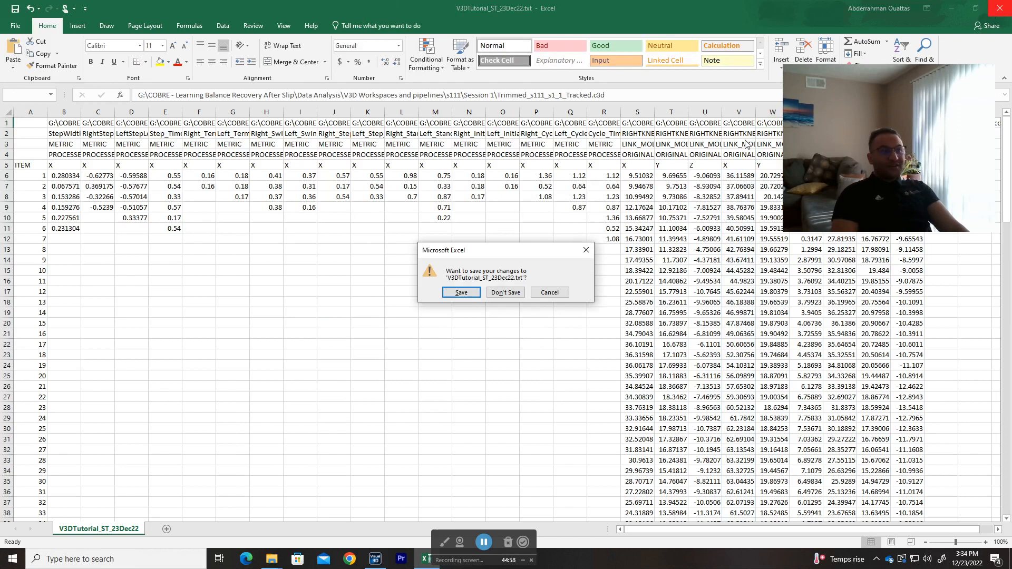
left_click(506, 293)
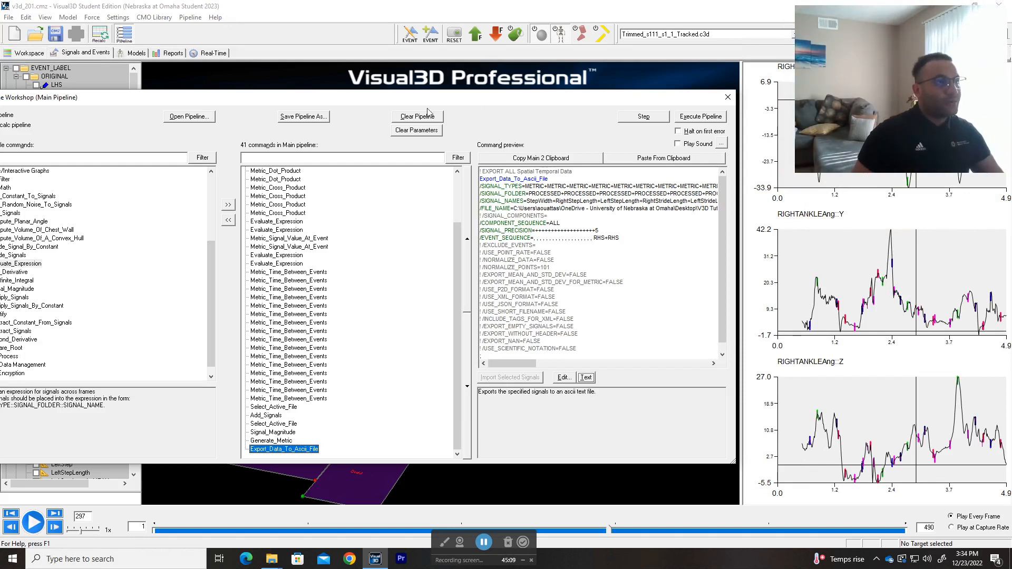
Step: Reposition the Pipeline Workshop window so it is fully visible and review the earlier commands in the main pipeline
left_click_drag(490, 103, 548, 90)
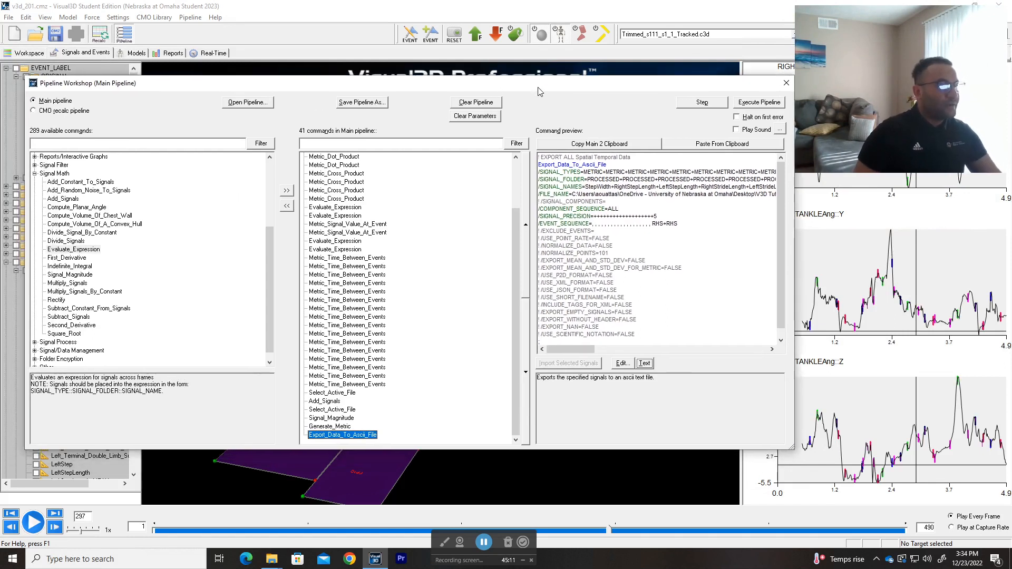
scroll(436, 329, "up", 2)
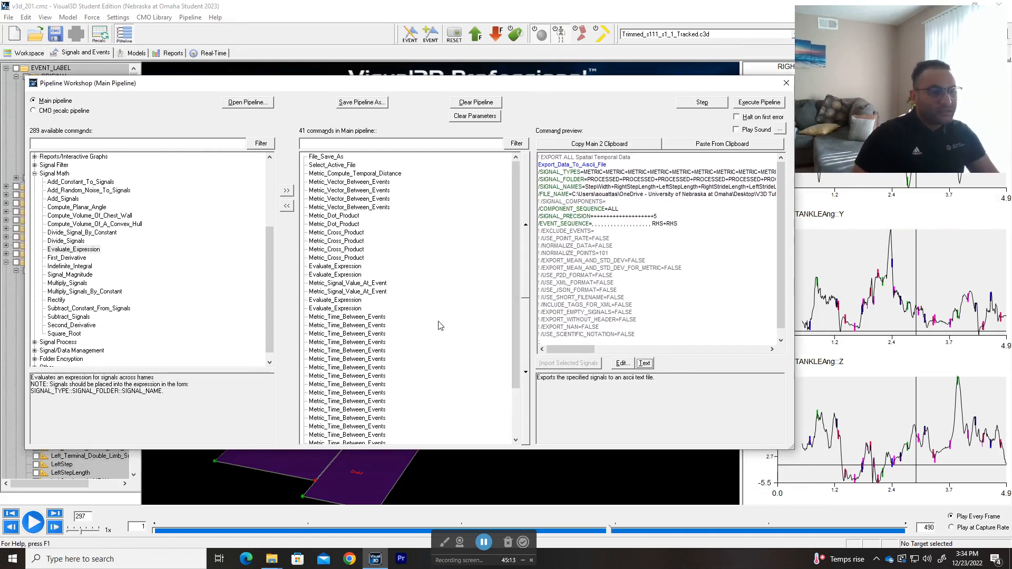